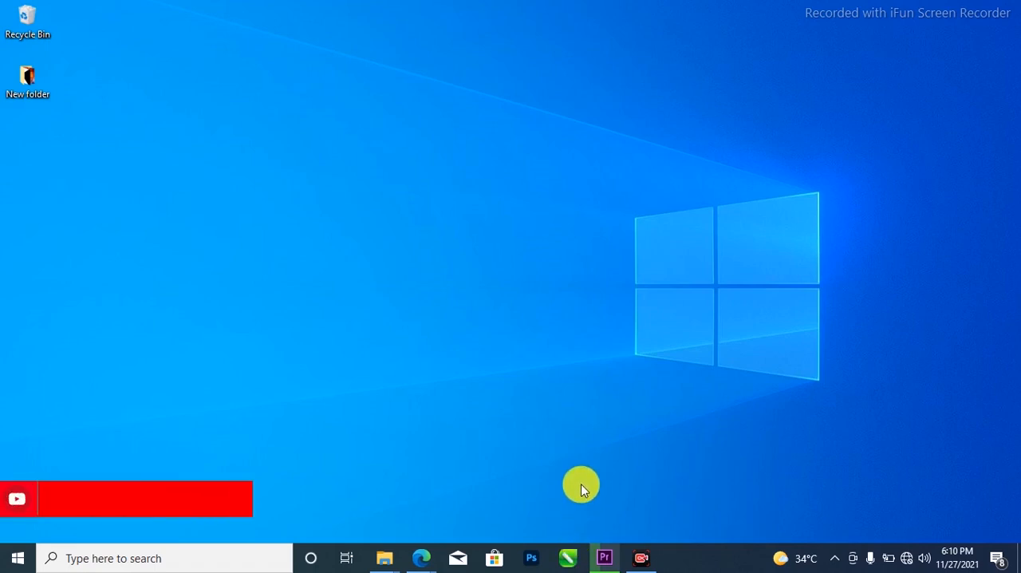
# Switch to CorelDRAW and start a new document from the welcome screen
pyautogui.click(570, 559)
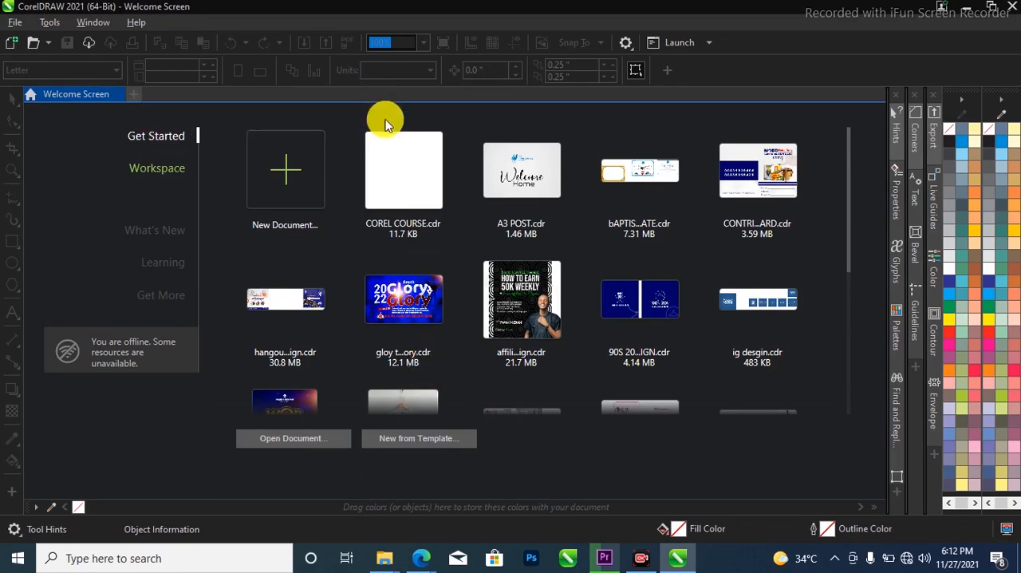
pyautogui.scroll(-2, 330, 303)
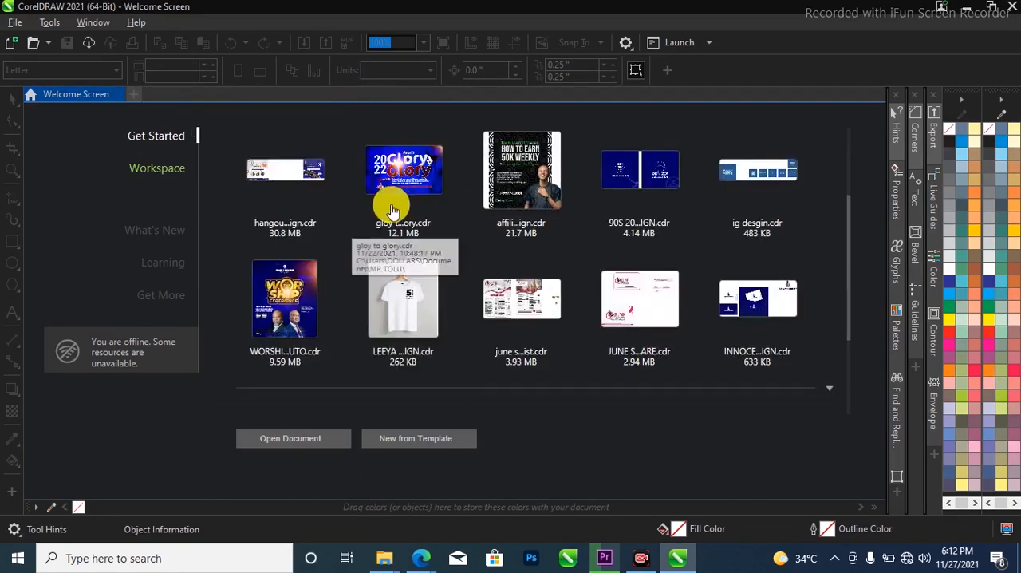
pyautogui.scroll(2, 678, 271)
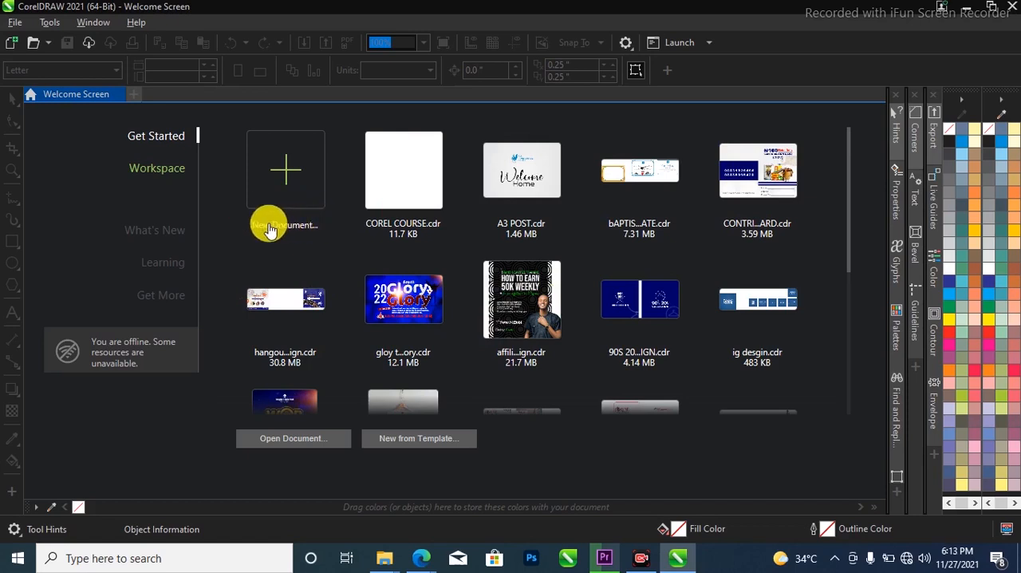
pyautogui.click(293, 177)
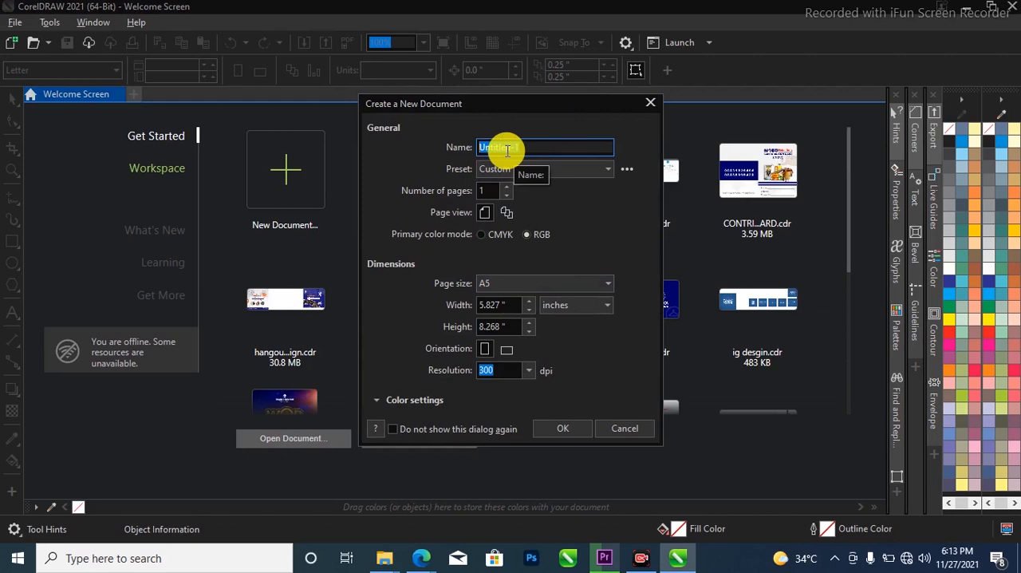
# Name the new document "3Weeks training" and specify one page in single-page view
pyautogui.write('3Weeks training')
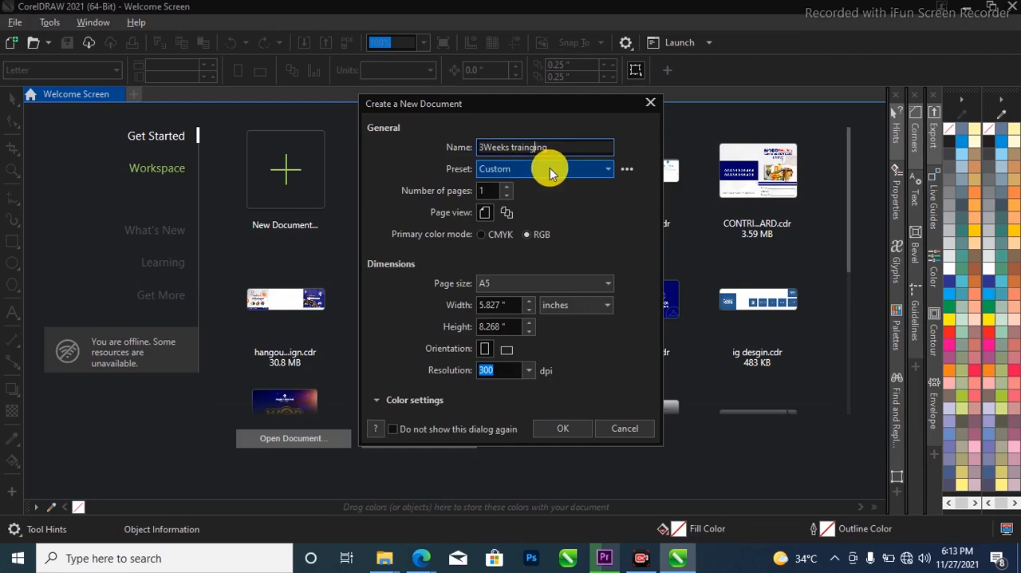
pyautogui.press('BackSpace')
pyautogui.click(580, 168)
pyautogui.click(580, 167)
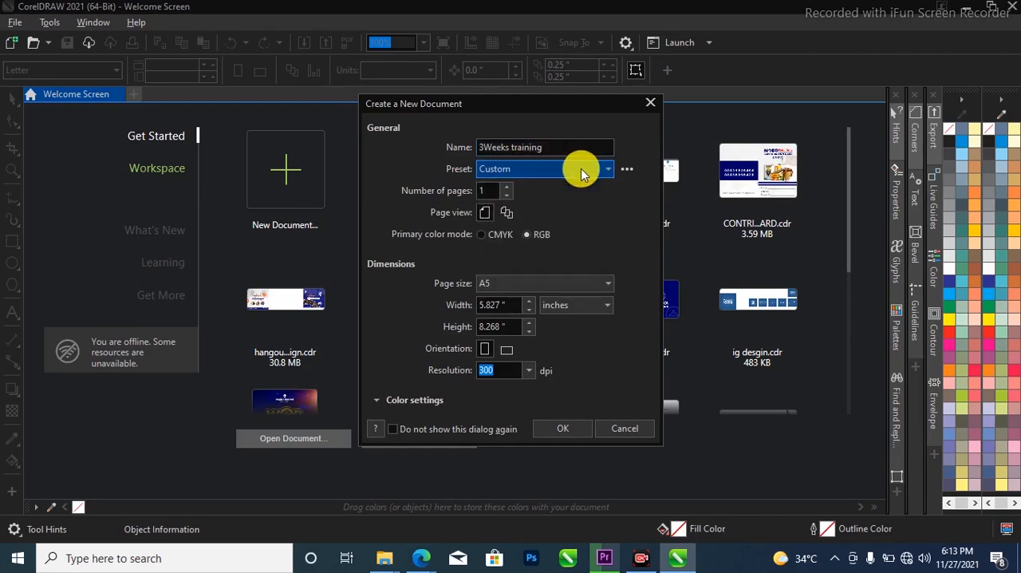
pyautogui.click(476, 192)
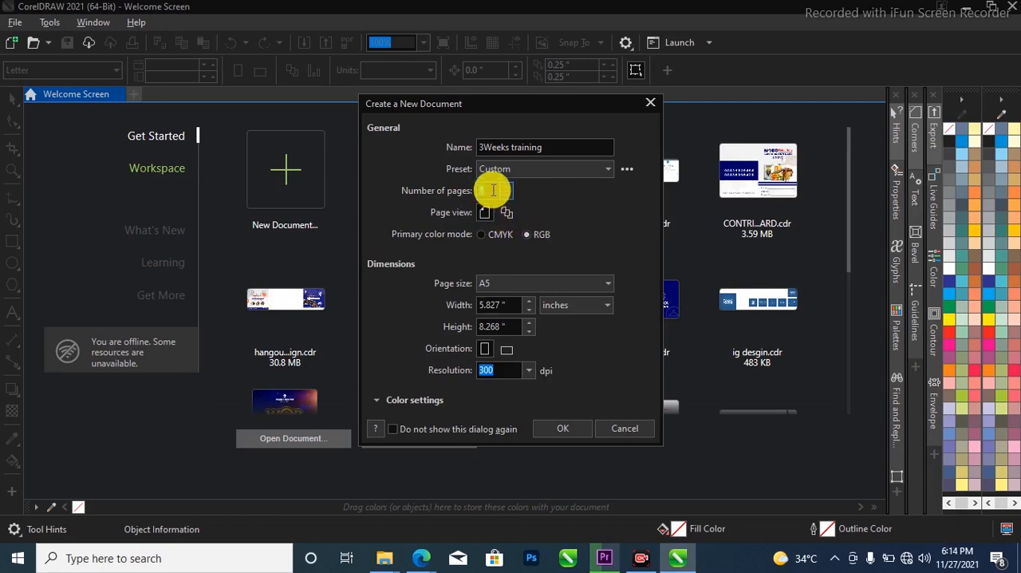
pyautogui.moveTo(490, 192); pyautogui.dragTo(471, 194)
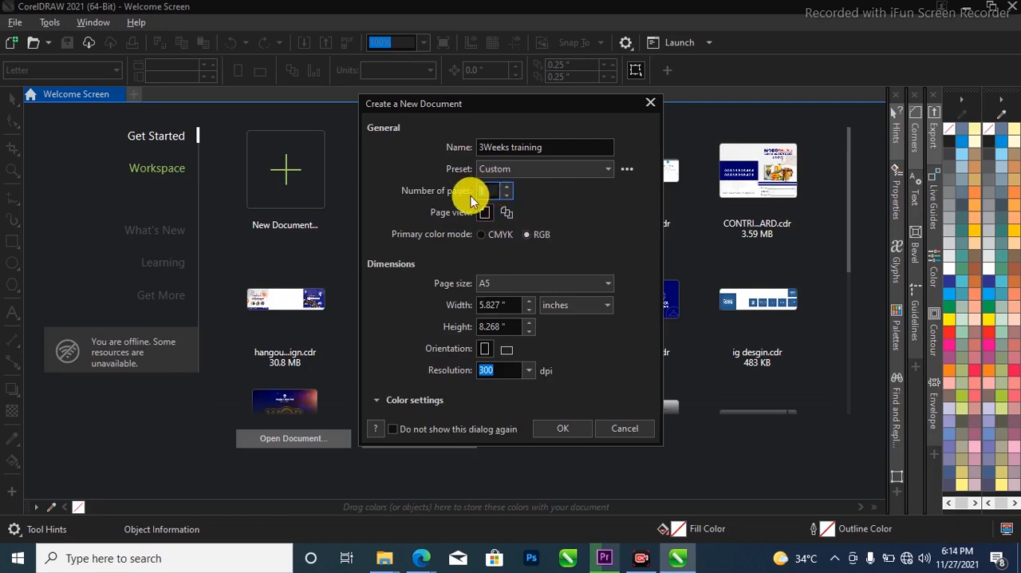
pyautogui.click(486, 212)
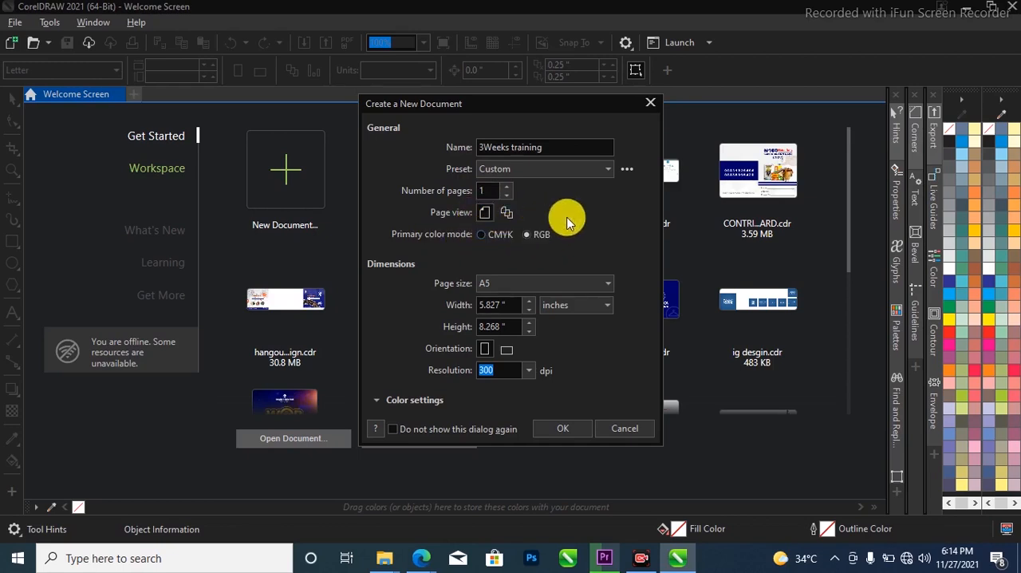
# Create the document with an A5 page size, inches as units and portrait orientation
pyautogui.click(559, 279)
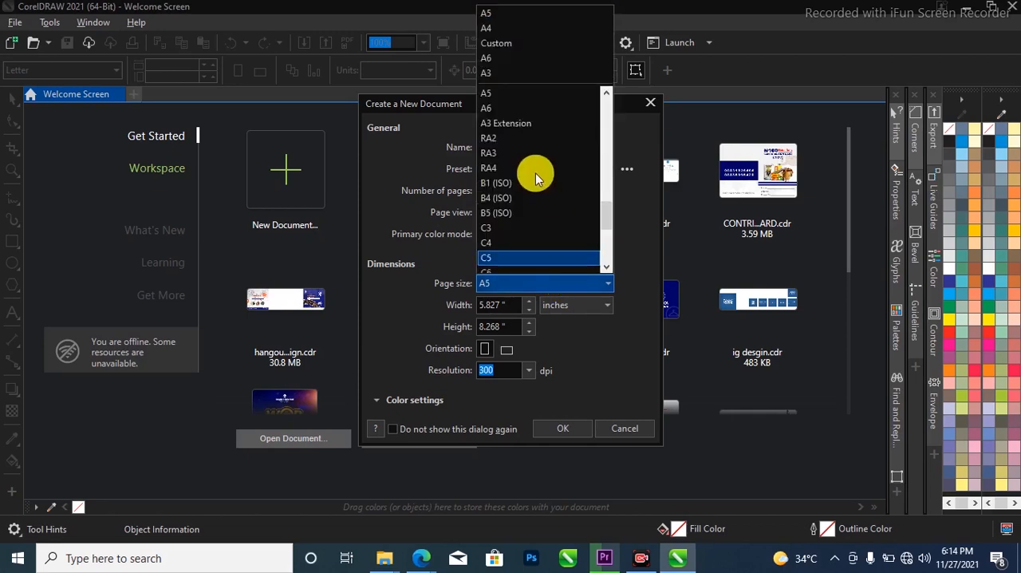
pyautogui.click(530, 24)
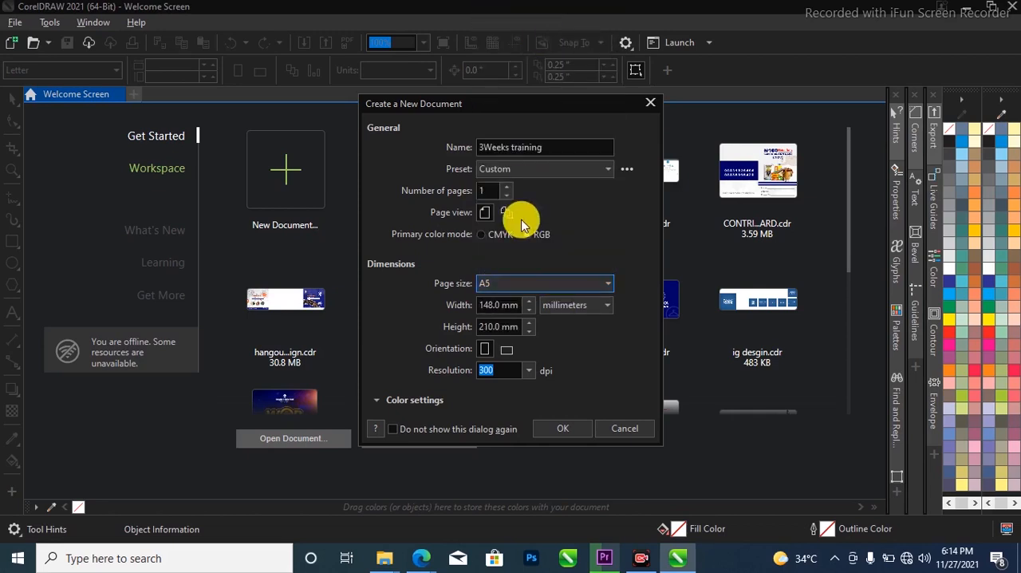
pyautogui.click(582, 307)
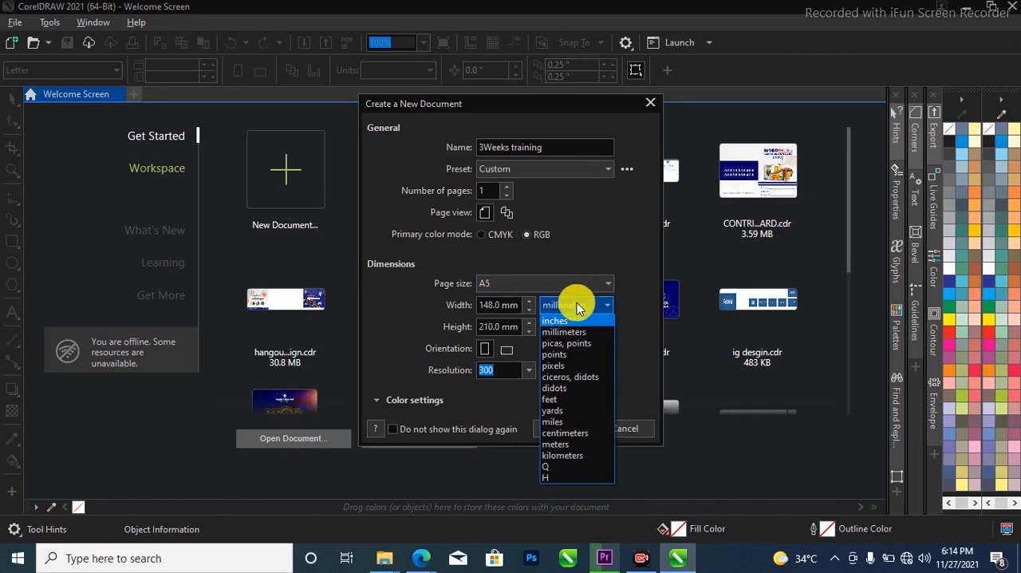
pyautogui.click(580, 320)
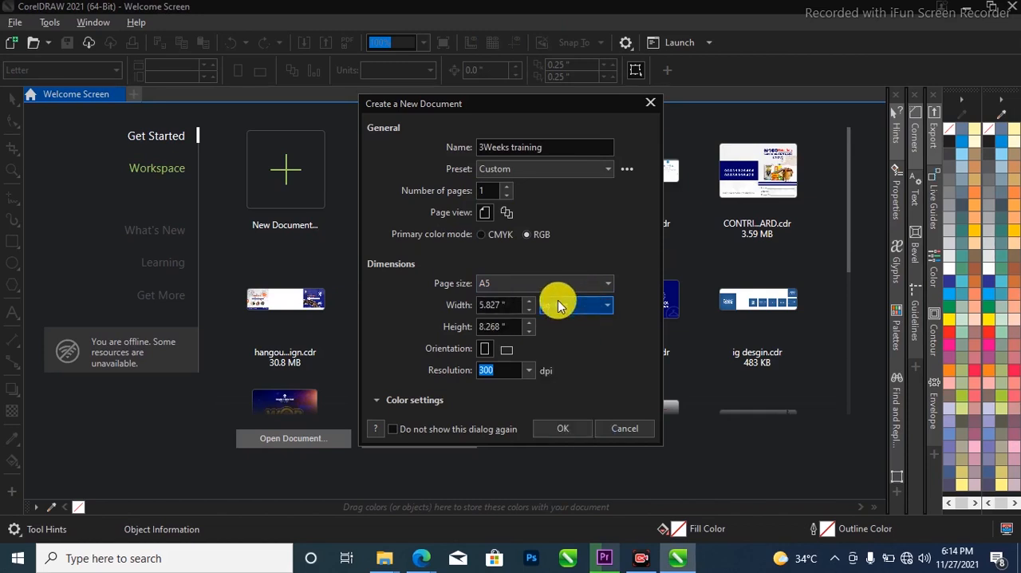
pyautogui.click(502, 351)
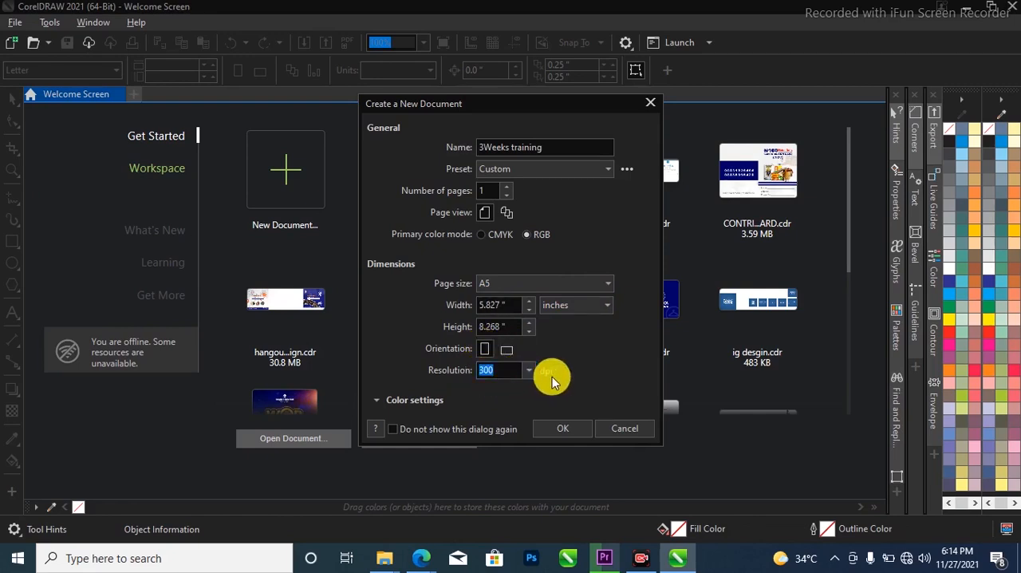
pyautogui.click(558, 430)
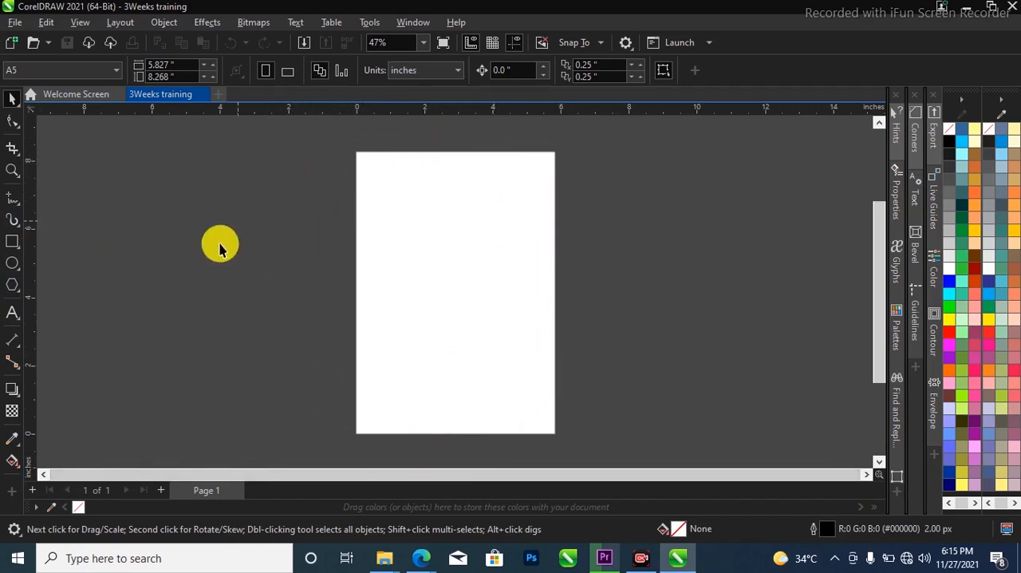
# Draw a rectangle about 4 by 4.65 inches in the empty area left of the page and deselect it
pyautogui.click(11, 241)
pyautogui.moveTo(128, 171); pyautogui.dragTo(266, 331)
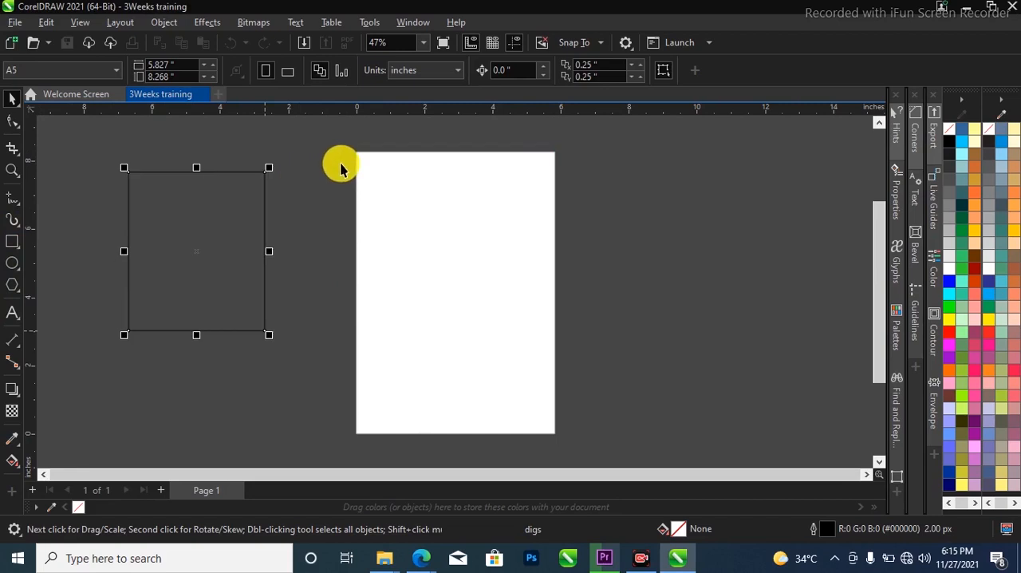
pyautogui.press('F6')
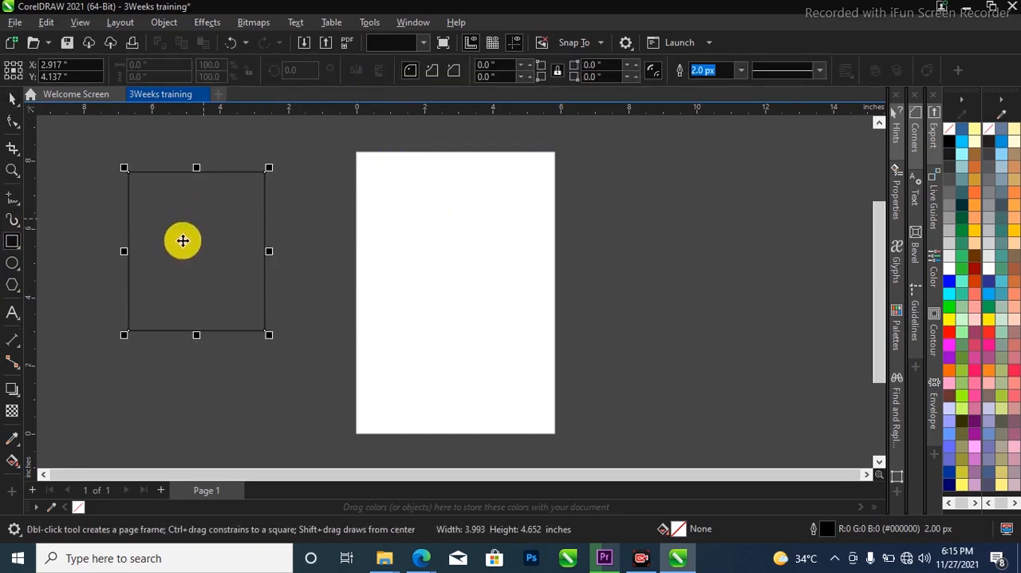
pyautogui.press('space')
pyautogui.click(65, 252)
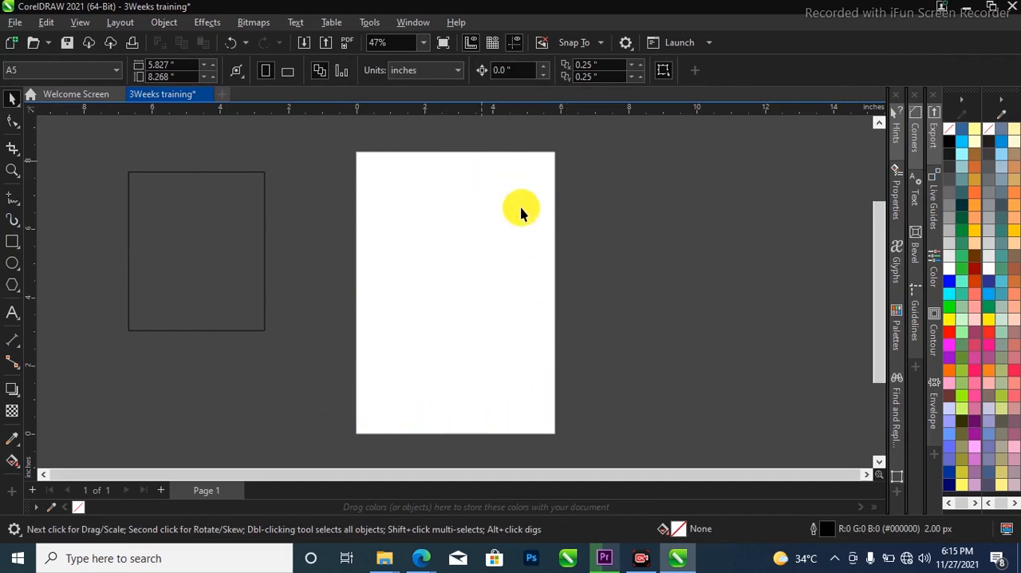
# Match the rectangle's width to the page by setting it to 5.827 inches
pyautogui.click(12, 241)
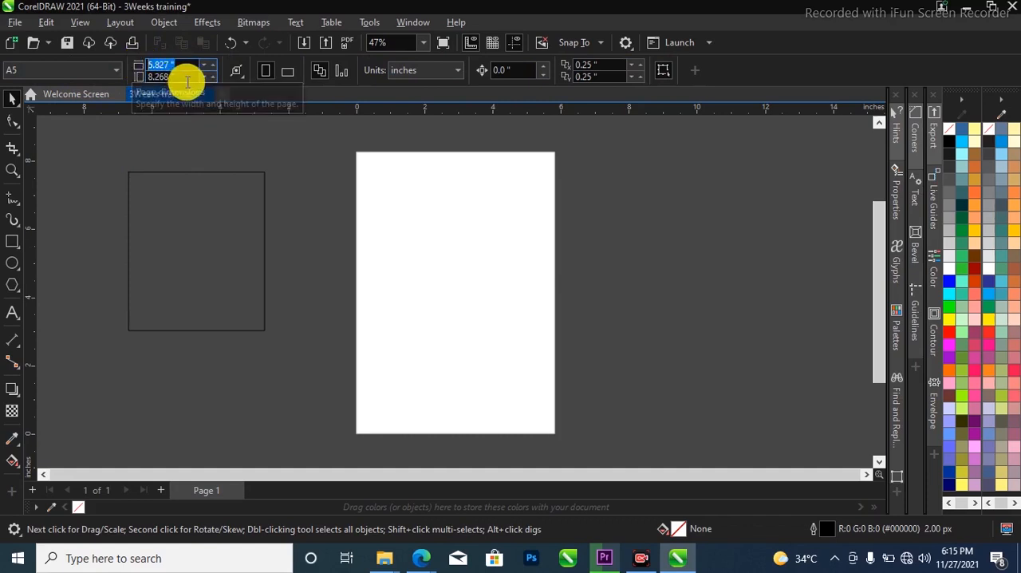
pyautogui.click(208, 210)
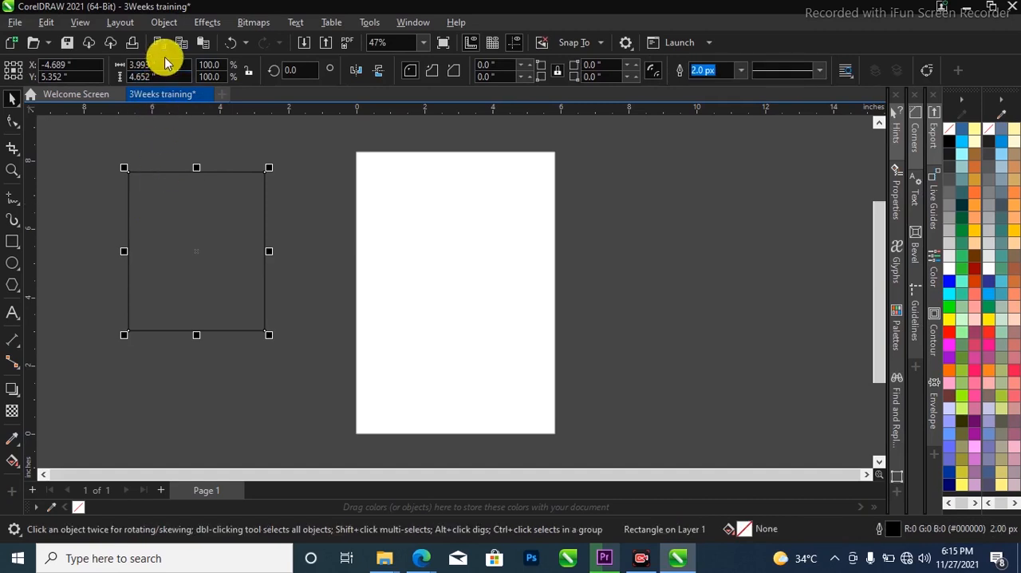
pyautogui.moveTo(176, 65); pyautogui.dragTo(137, 73)
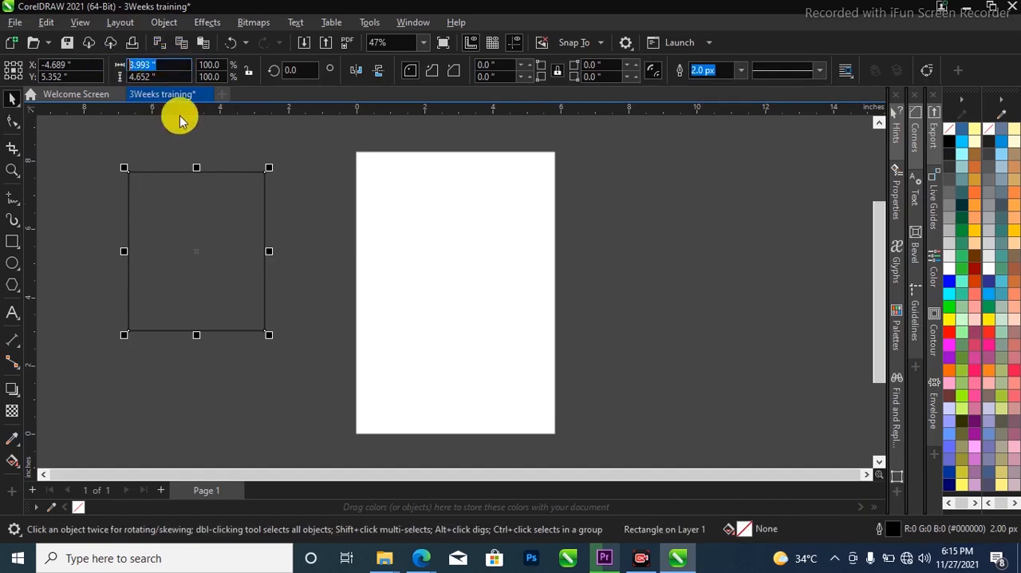
pyautogui.write('5.827')
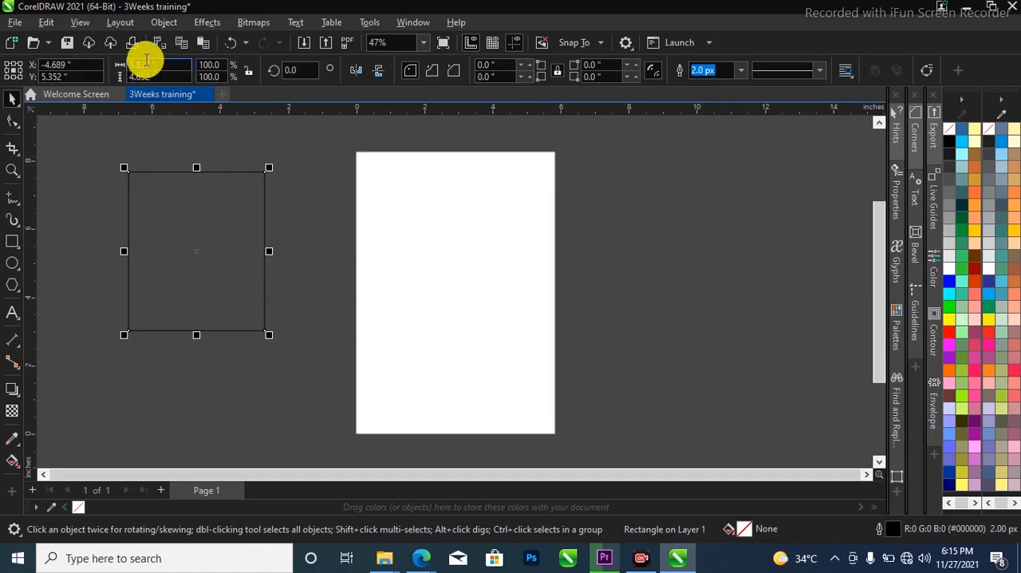
pyautogui.press('Return')
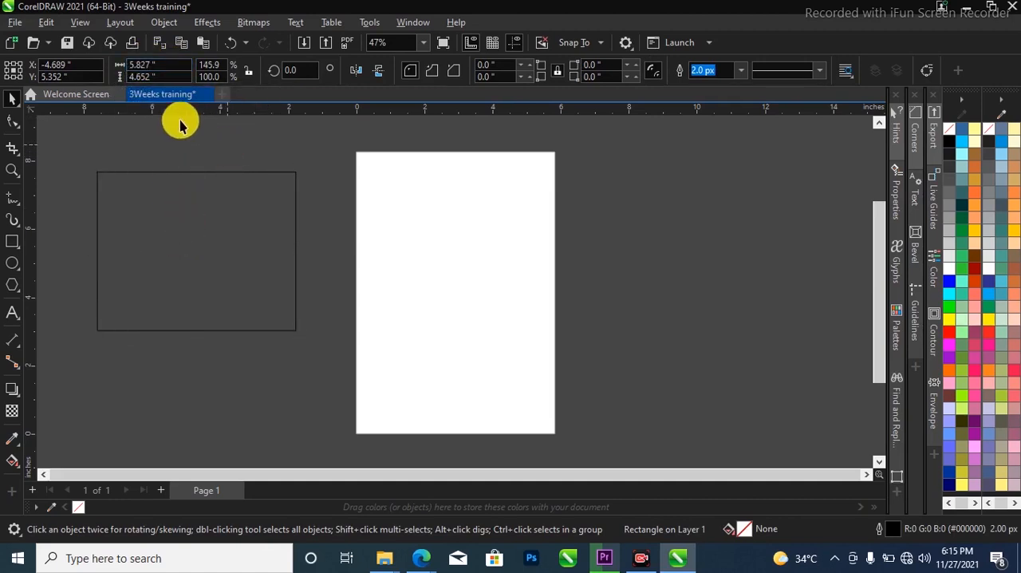
pyautogui.click(180, 124)
# Match the rectangle's height to the page by setting it to 8.268 inches
pyautogui.click(189, 76)
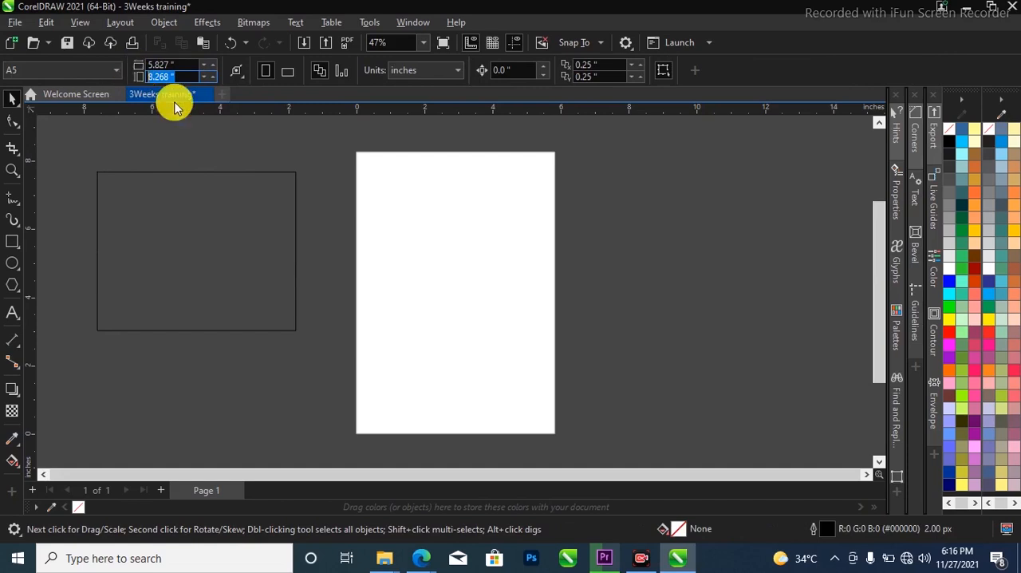
pyautogui.click(258, 216)
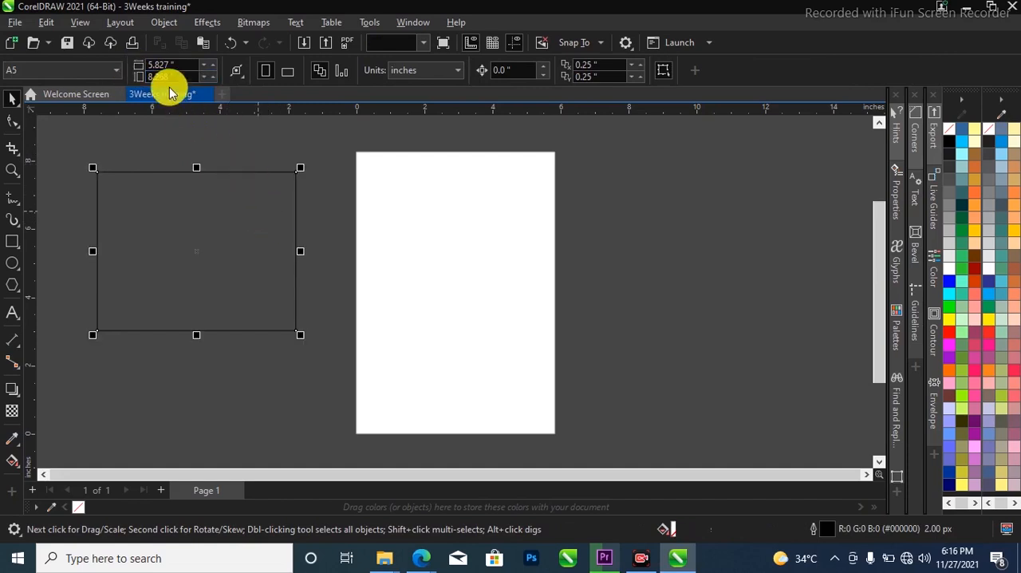
pyautogui.write('8.268')
pyautogui.press('Return')
# Center the resized rectangle on the page so that it covers the whole page area
pyautogui.moveTo(152, 178); pyautogui.dragTo(142, 223)
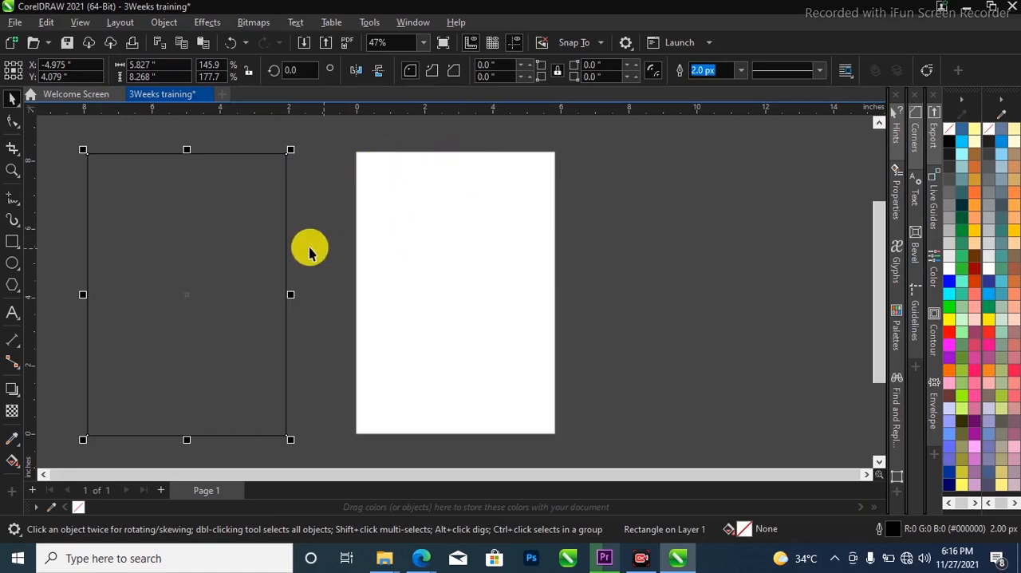
pyautogui.press('p')
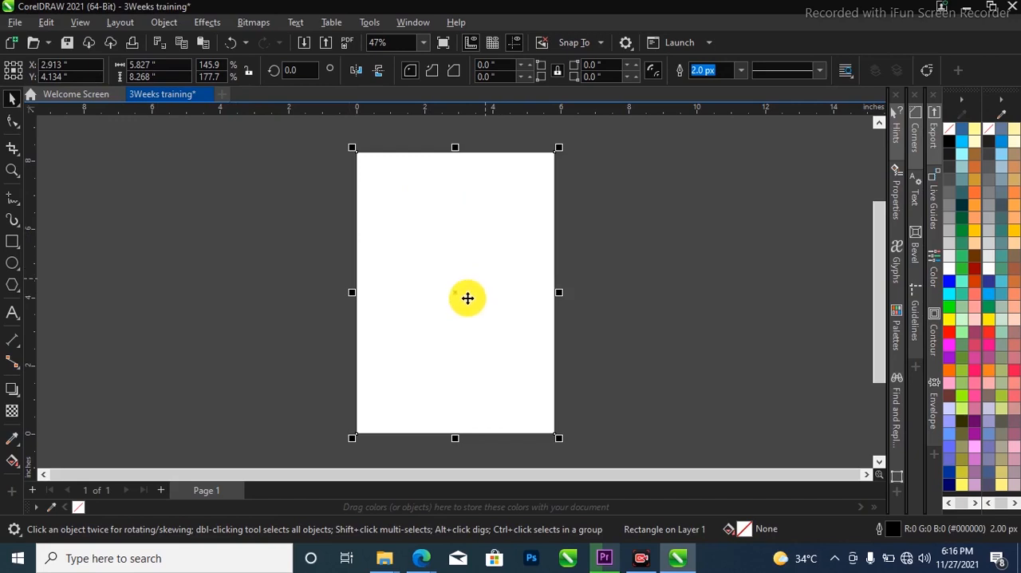
pyautogui.scroll(1, 468, 360)
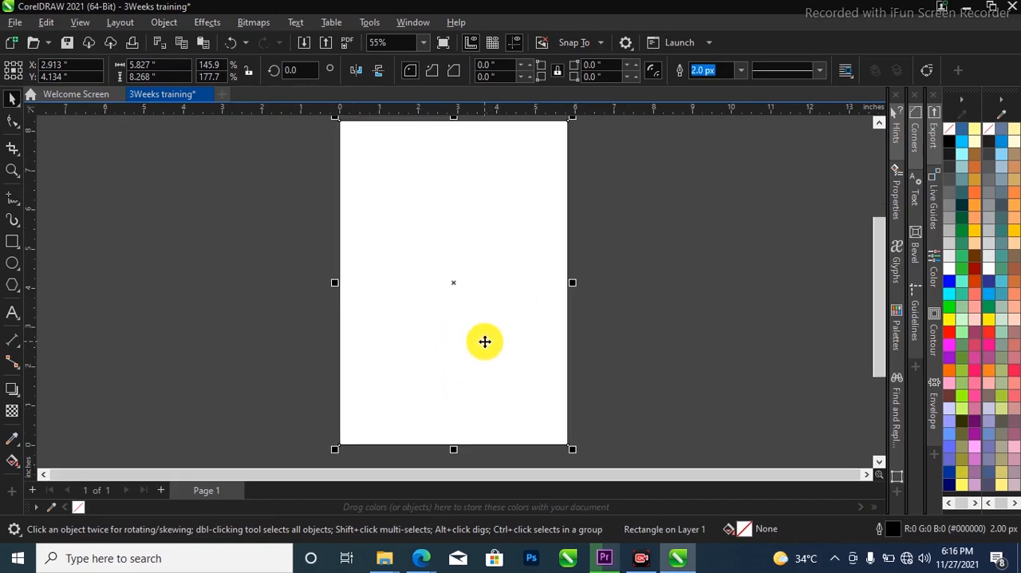
pyautogui.scroll(-2, 434, 327)
pyautogui.scroll(1, 444, 310)
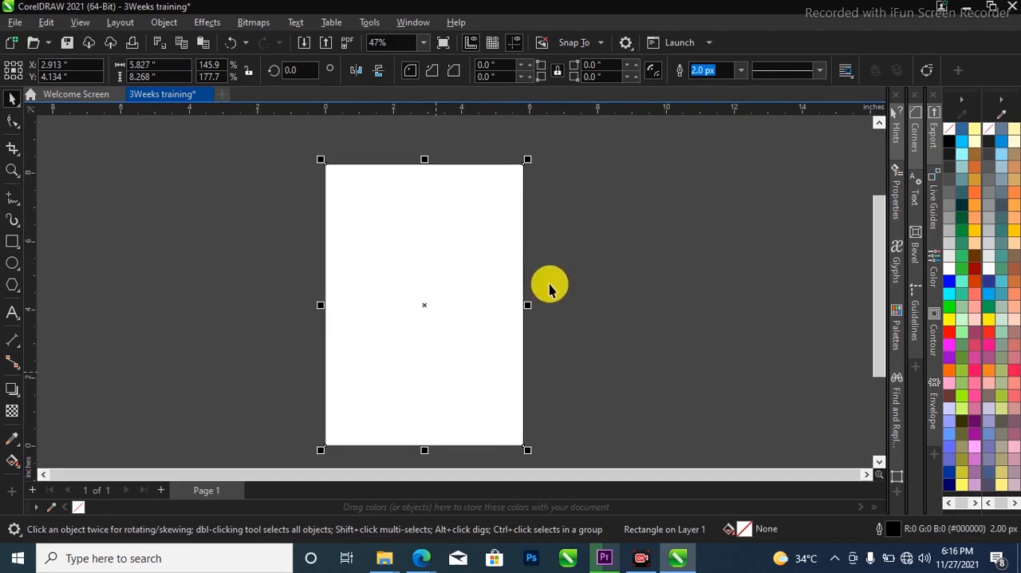
# Shift the rectangle about 1.6 inches to the right of the page center and center it on the page again
pyautogui.click(742, 72)
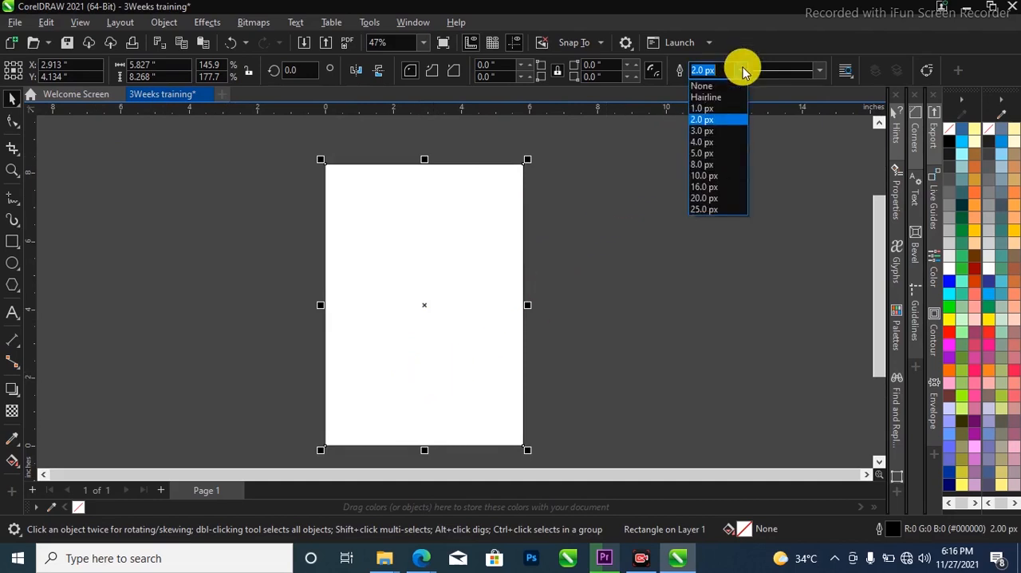
pyautogui.click(565, 268)
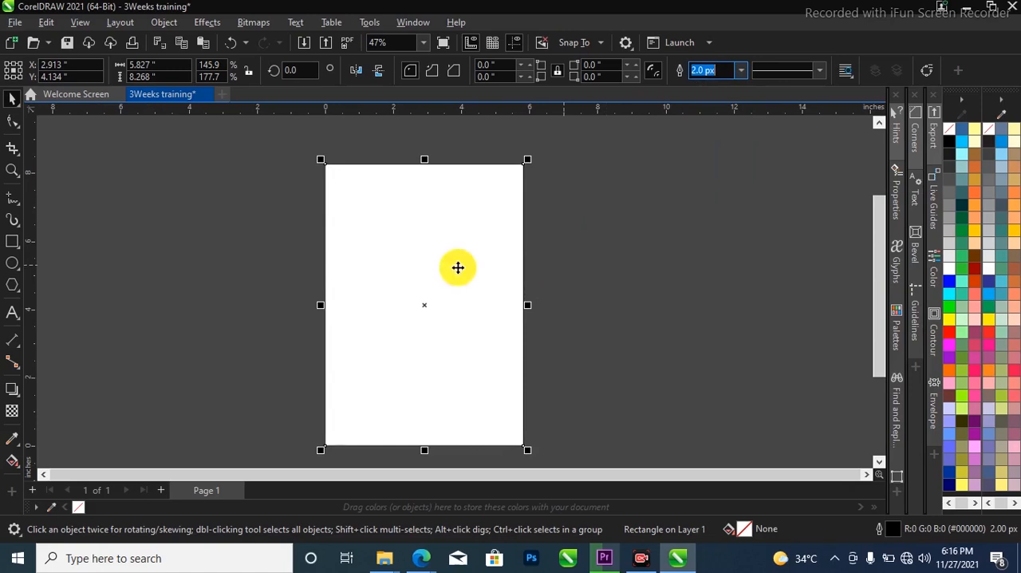
pyautogui.click(592, 252)
pyautogui.click(472, 237)
pyautogui.click(542, 238)
pyautogui.click(541, 240)
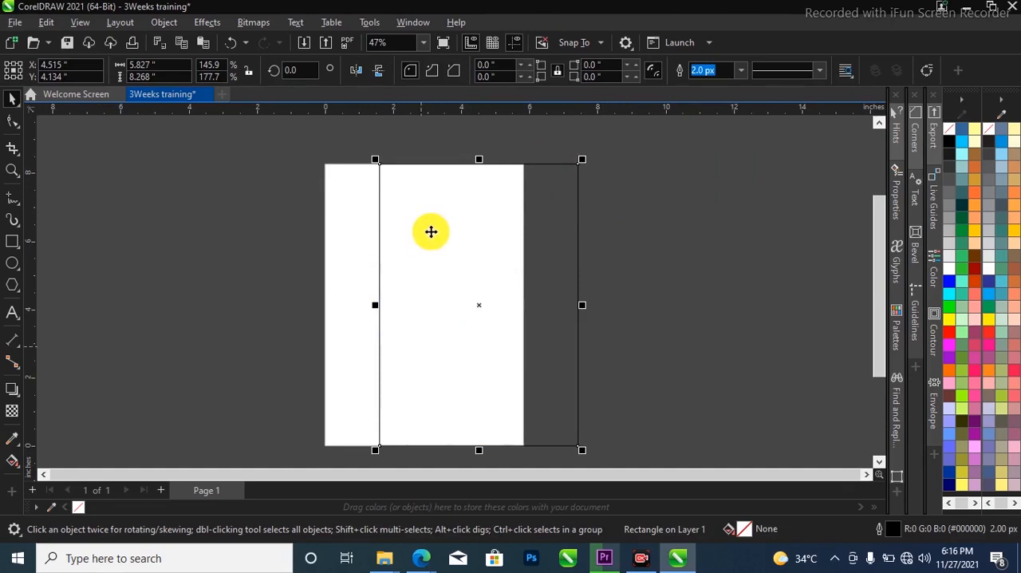
pyautogui.press('p')
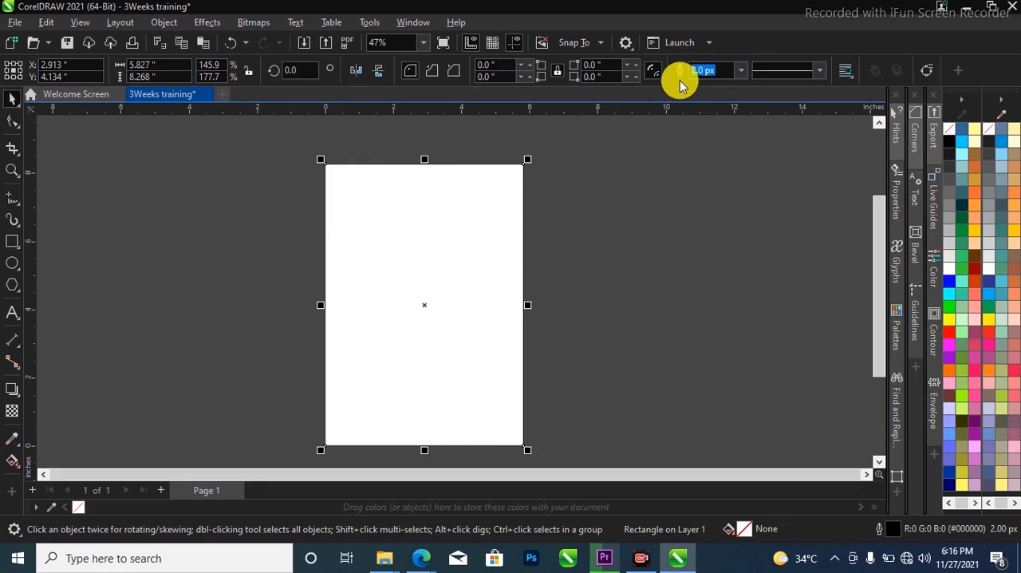
# Remove the outline of the page-sized rectangle by setting its outline width to None
pyautogui.click(742, 74)
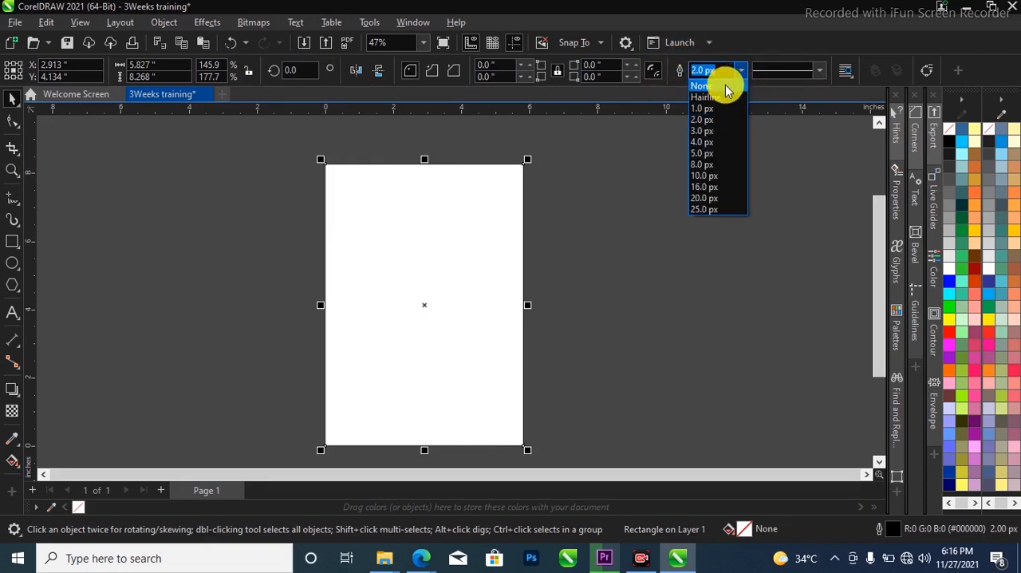
pyautogui.click(723, 86)
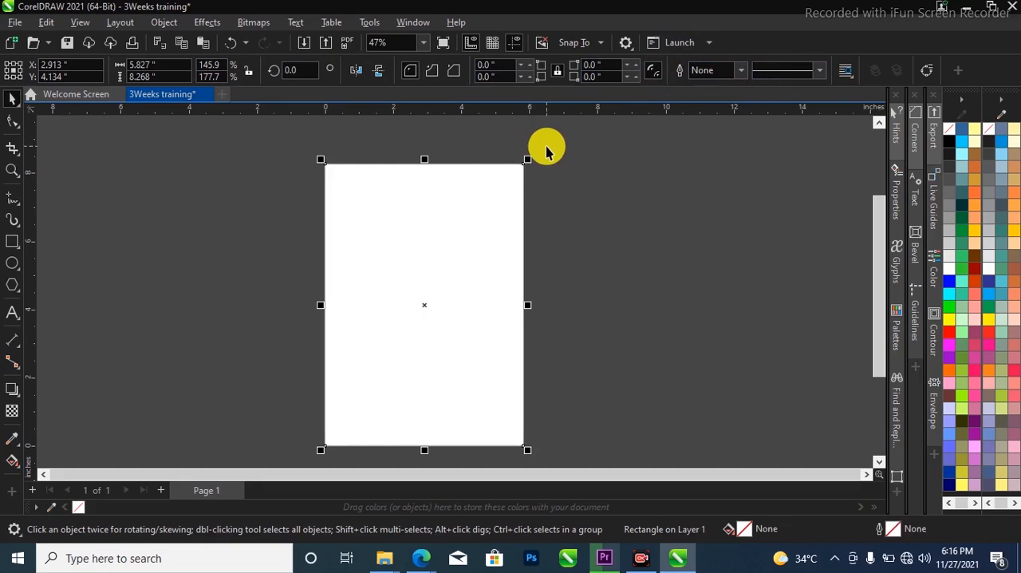
# Import six head-tie portrait photos, five from the first row's start plus the light blue dress one, from the BLUETOOTH folder in Documents
pyautogui.click(598, 190)
pyautogui.press('F4')
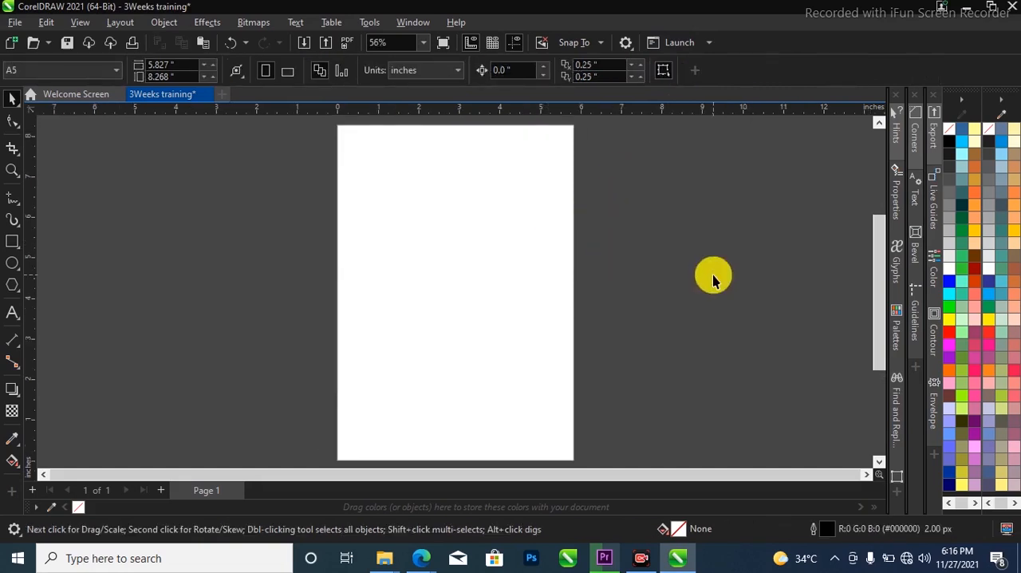
pyautogui.rightClick(213, 175)
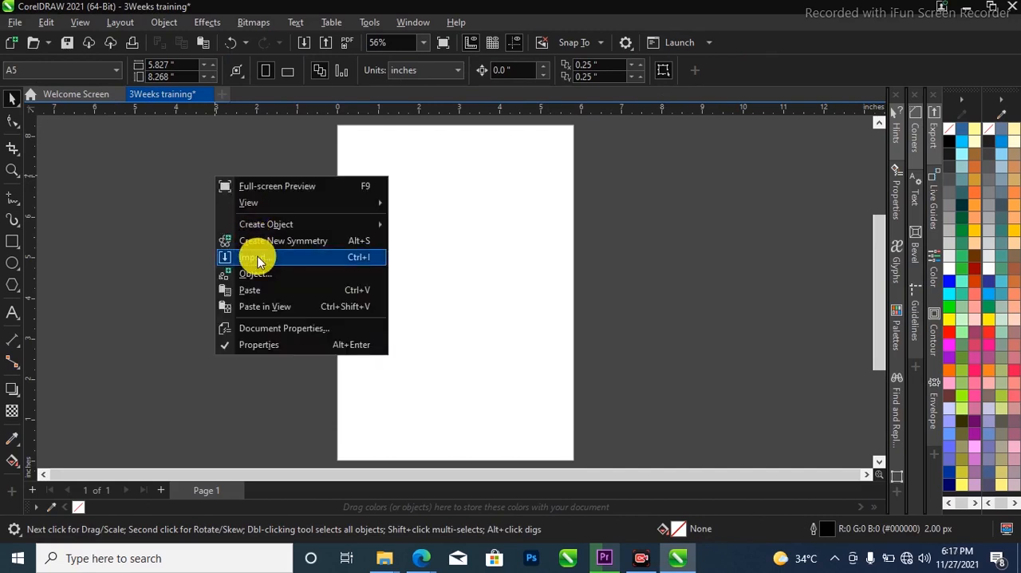
pyautogui.click(257, 259)
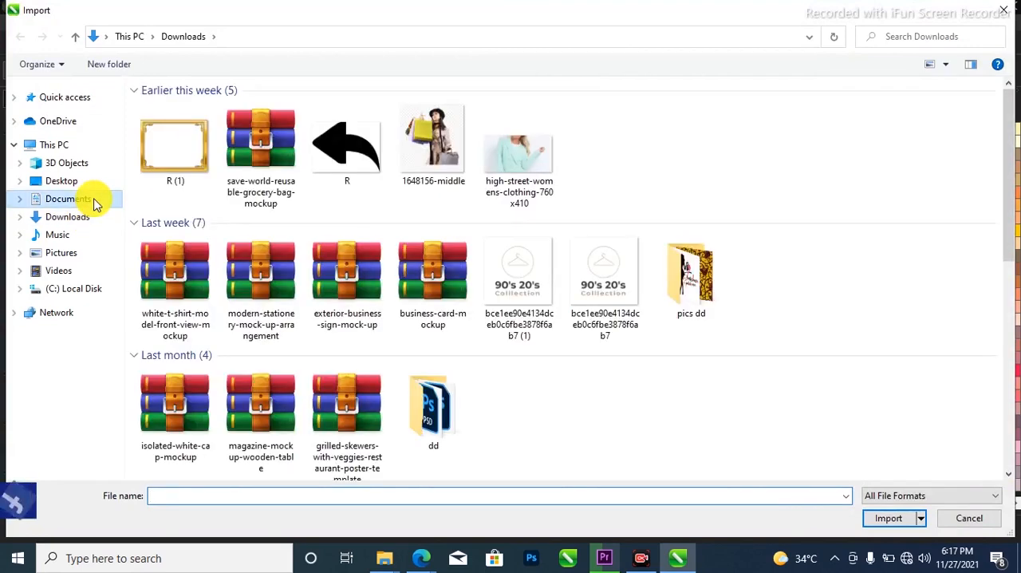
pyautogui.click(78, 201)
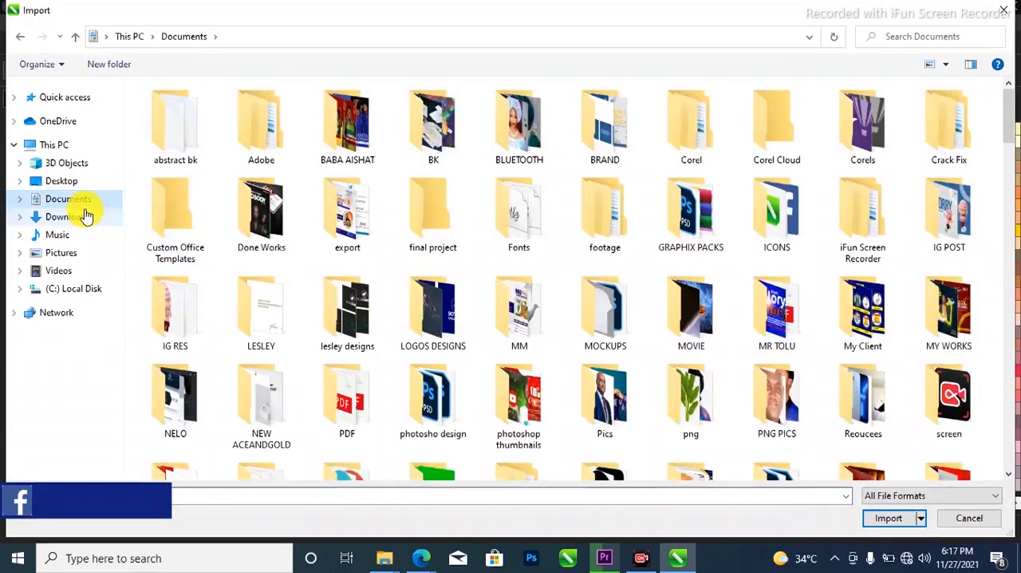
pyautogui.click(523, 123)
pyautogui.doubleClick(522, 124)
pyautogui.click(522, 123)
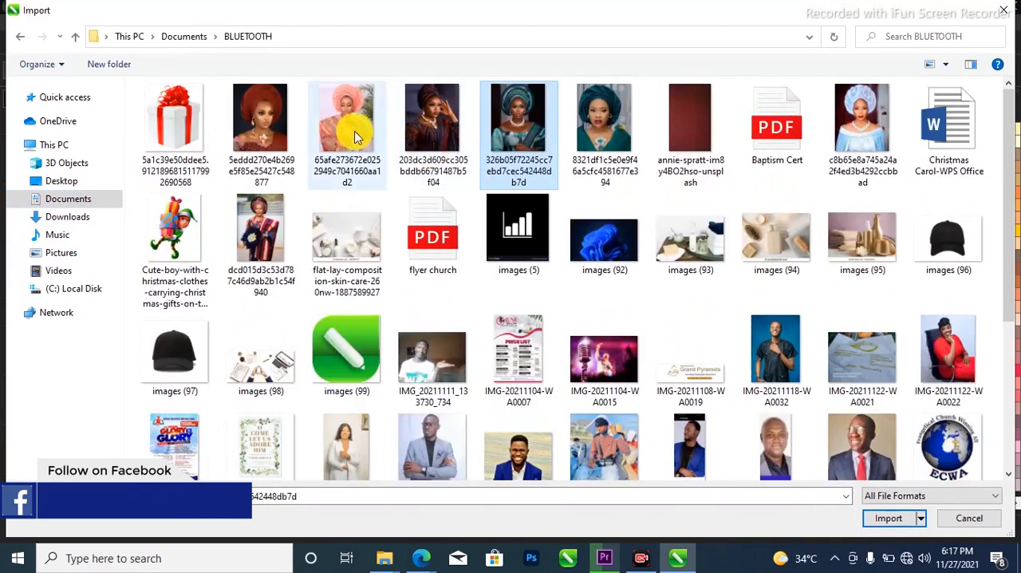
pyautogui.click(271, 131)
pyautogui.keyDown('shift'); pyautogui.click(627, 128); pyautogui.keyUp('shift')
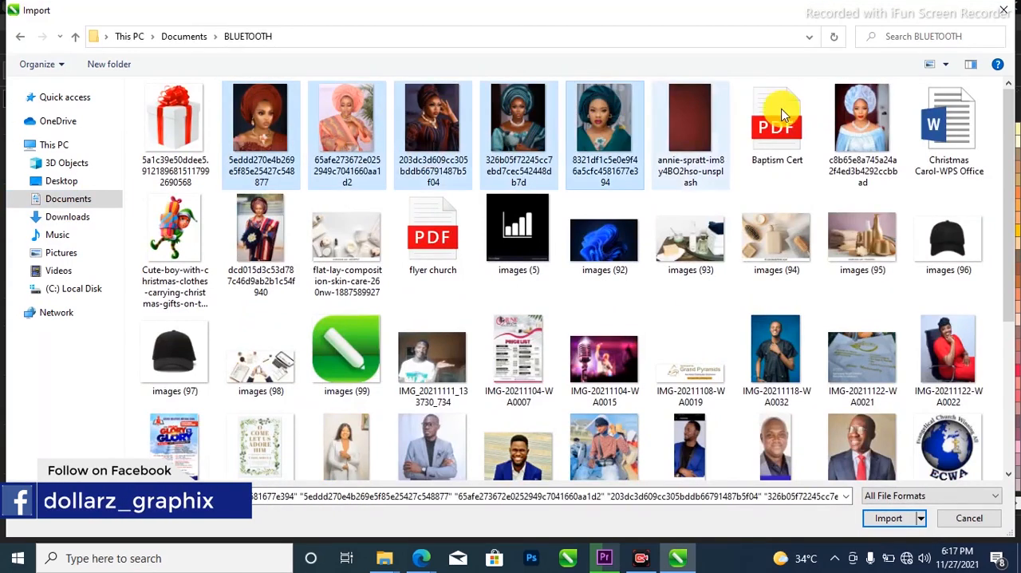
pyautogui.keyDown('ctrl'); pyautogui.click(846, 121); pyautogui.keyUp('ctrl')
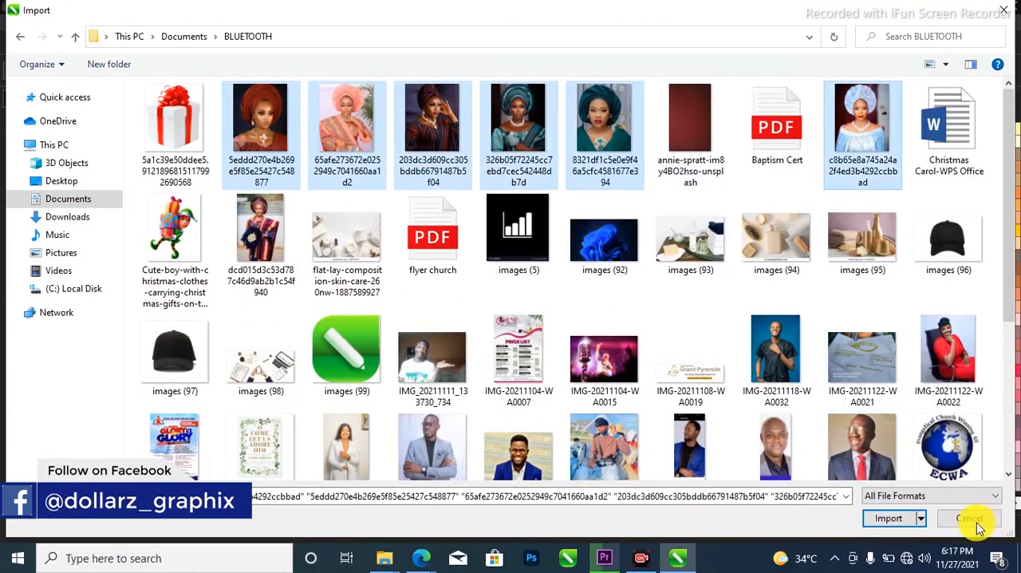
pyautogui.click(900, 520)
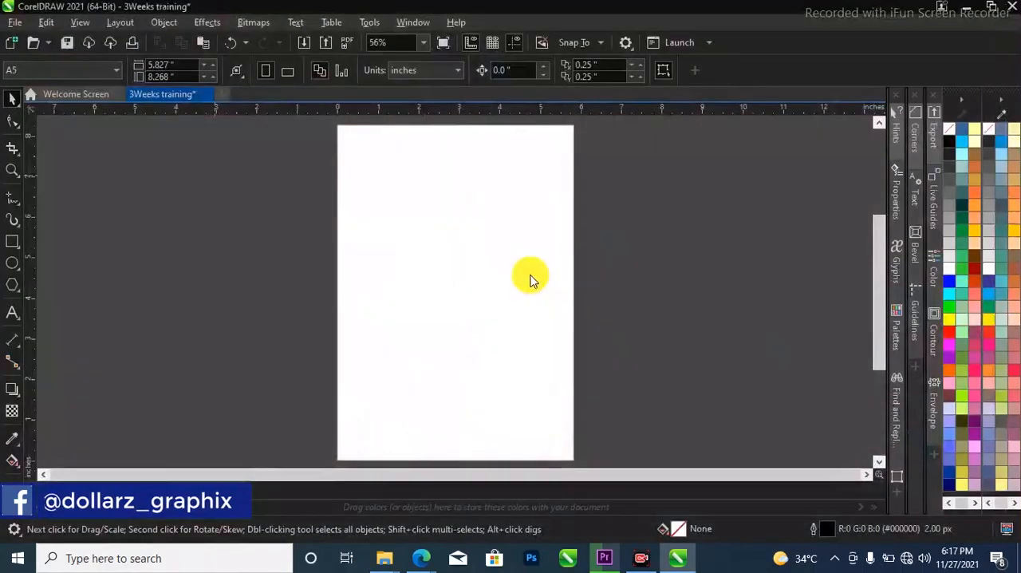
# Place the six imported portraits in an overlapping group on the empty area to the right of the page
pyautogui.click(638, 152)
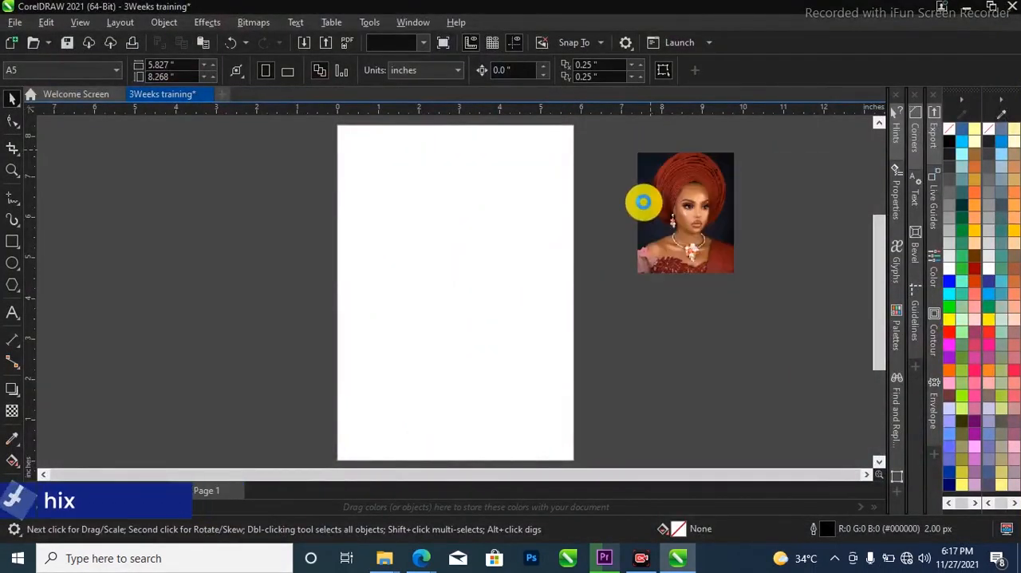
pyautogui.moveTo(637, 198); pyautogui.dragTo(764, 353)
pyautogui.click(685, 257)
pyautogui.click(647, 287)
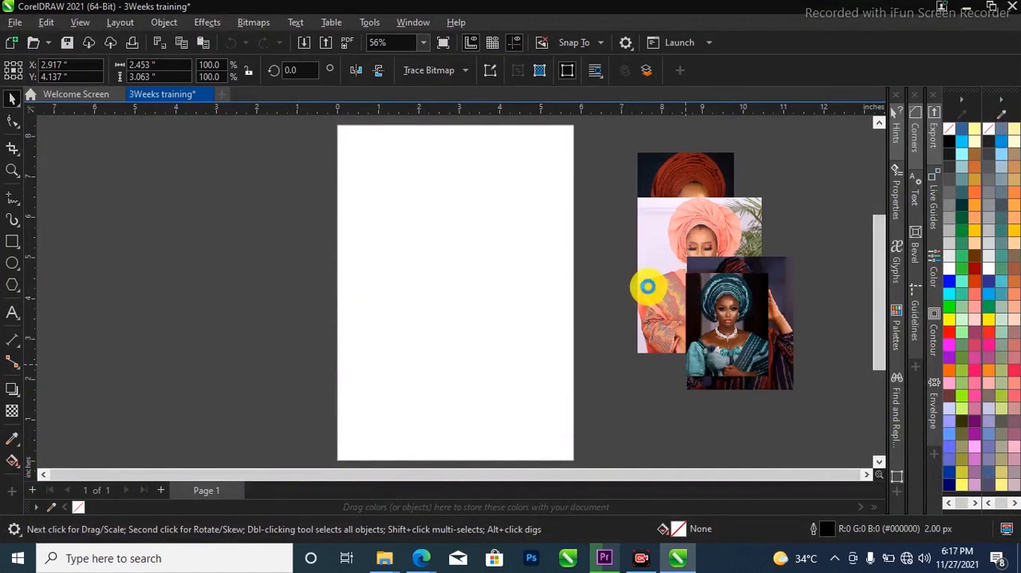
pyautogui.click(652, 271)
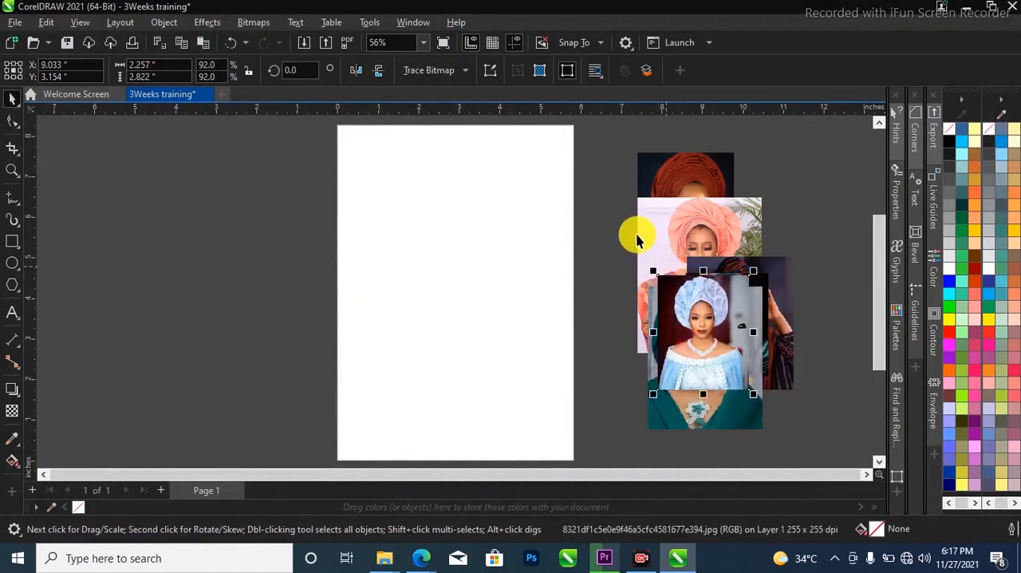
# Import the same six portraits from the BLUETOOTH folder again, together with the full-length photo of the woman in the striped outfit
pyautogui.click(566, 212)
pyautogui.scroll(-1, 627, 282)
pyautogui.scroll(2, 649, 295)
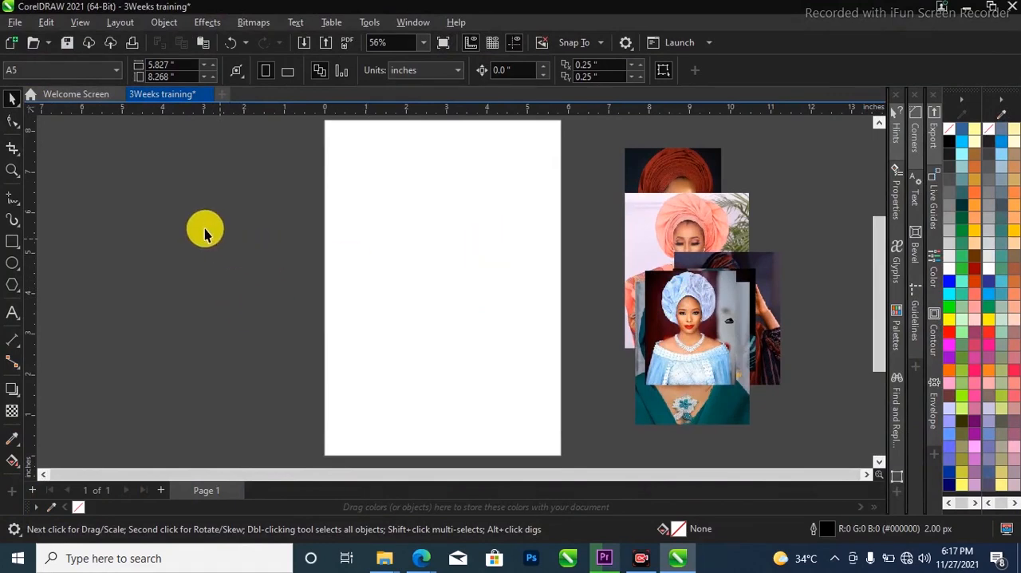
pyautogui.click(20, 25)
pyautogui.click(252, 154)
pyautogui.click(14, 22)
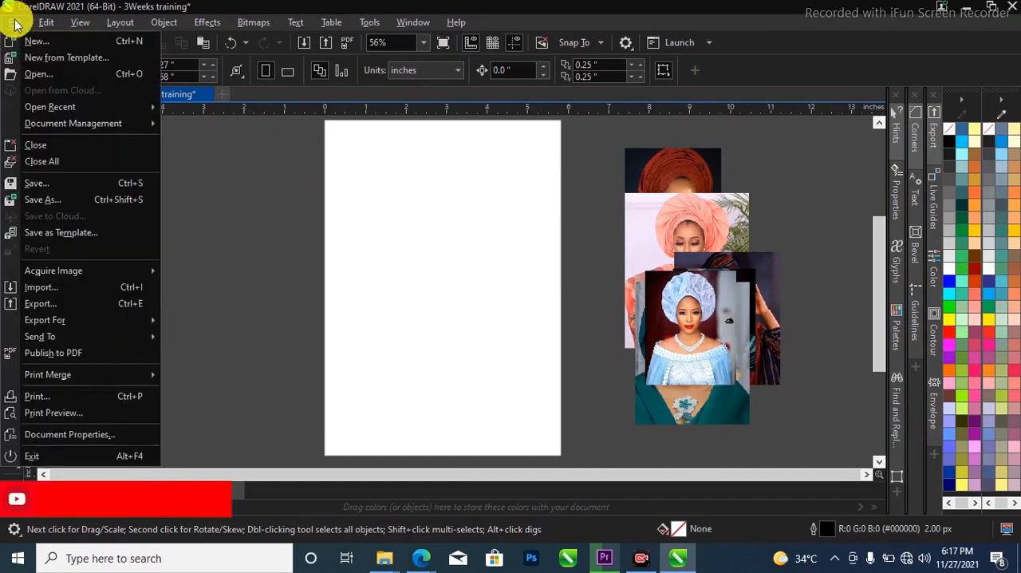
pyautogui.click(105, 285)
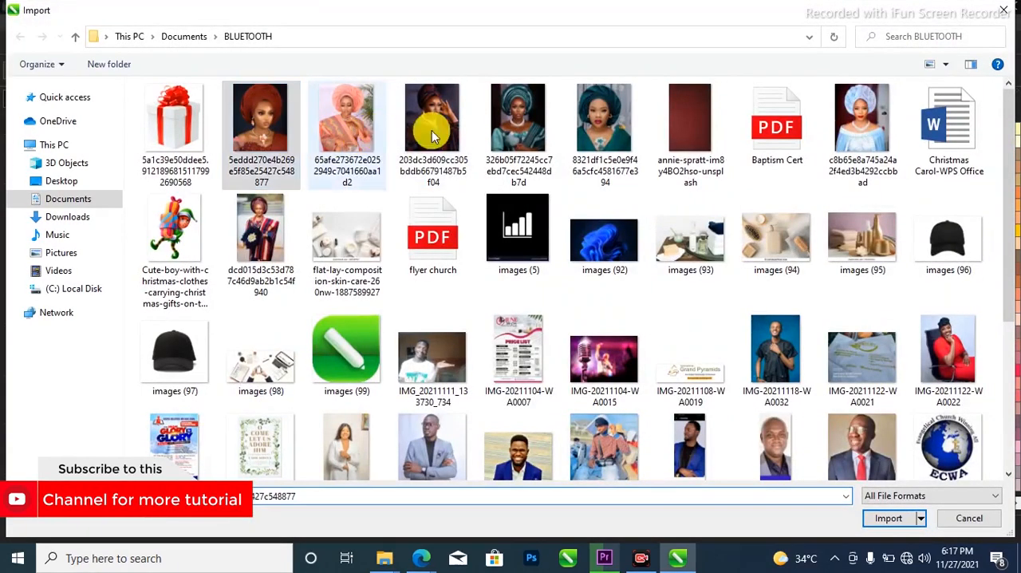
pyautogui.keyDown('shift'); pyautogui.click(615, 143); pyautogui.keyUp('shift')
pyautogui.click(850, 139)
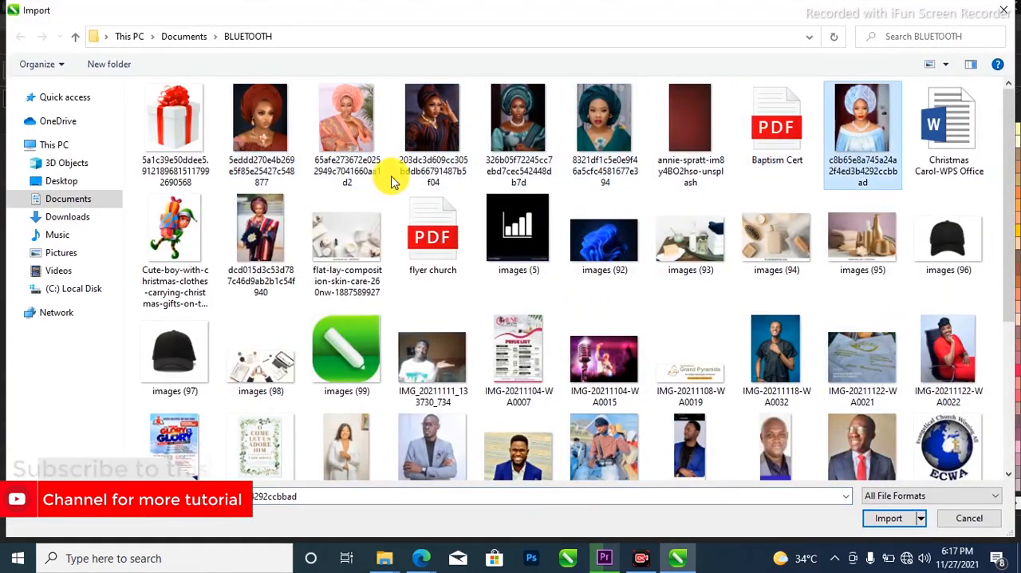
pyautogui.click(275, 115)
pyautogui.keyDown('shift'); pyautogui.click(573, 134); pyautogui.keyUp('shift')
pyautogui.keyDown('ctrl'); pyautogui.click(846, 134); pyautogui.keyUp('ctrl')
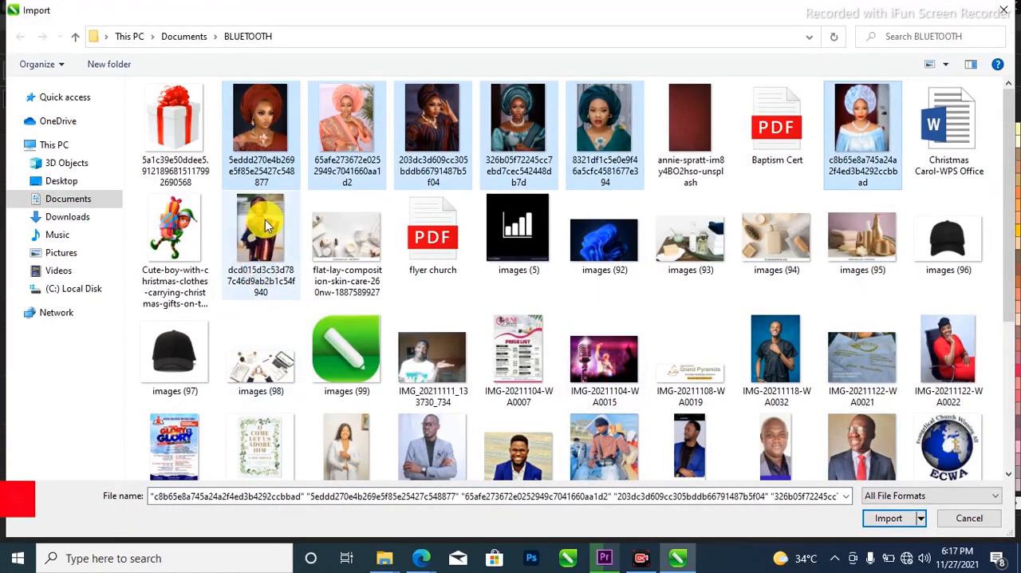
pyautogui.click(886, 517)
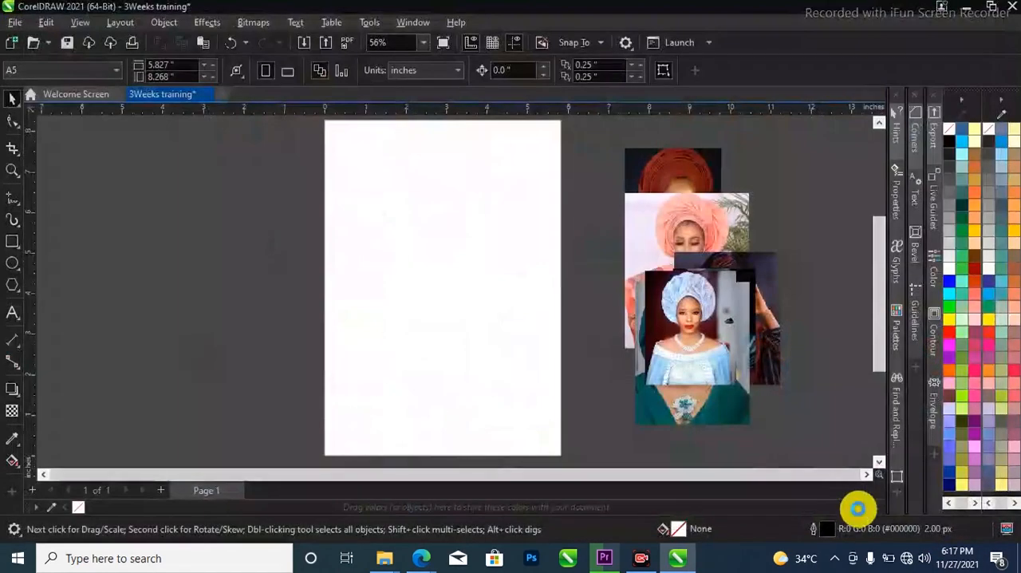
# Place the seven imported photos at their original size, all centered on the page
pyautogui.press('Return')
pyautogui.press('Return')
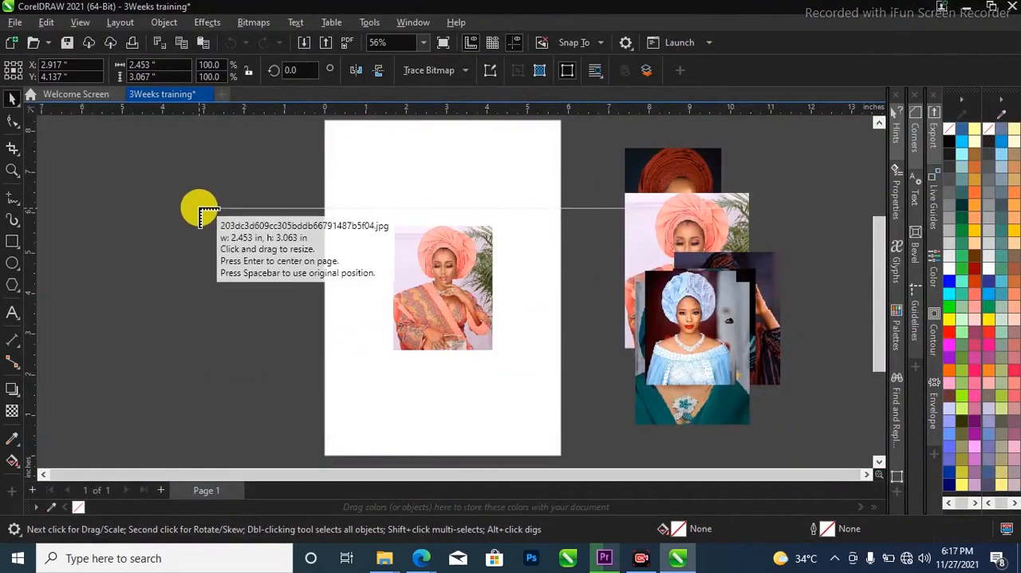
pyautogui.press('Return')
pyautogui.press('Return')
pyautogui.press('Return')
pyautogui.press('Return')
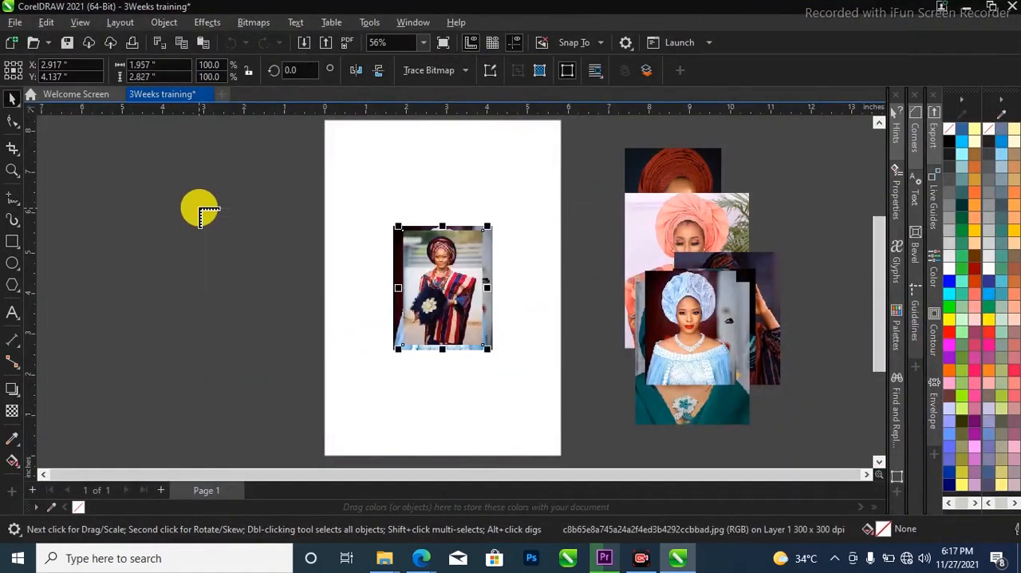
# Move the stack of centered photos to the left of the page and delete the six earlier photos on the page's right
pyautogui.moveTo(510, 394); pyautogui.dragTo(544, 402)
pyautogui.moveTo(470, 298); pyautogui.dragTo(203, 293)
pyautogui.moveTo(594, 147); pyautogui.dragTo(803, 433)
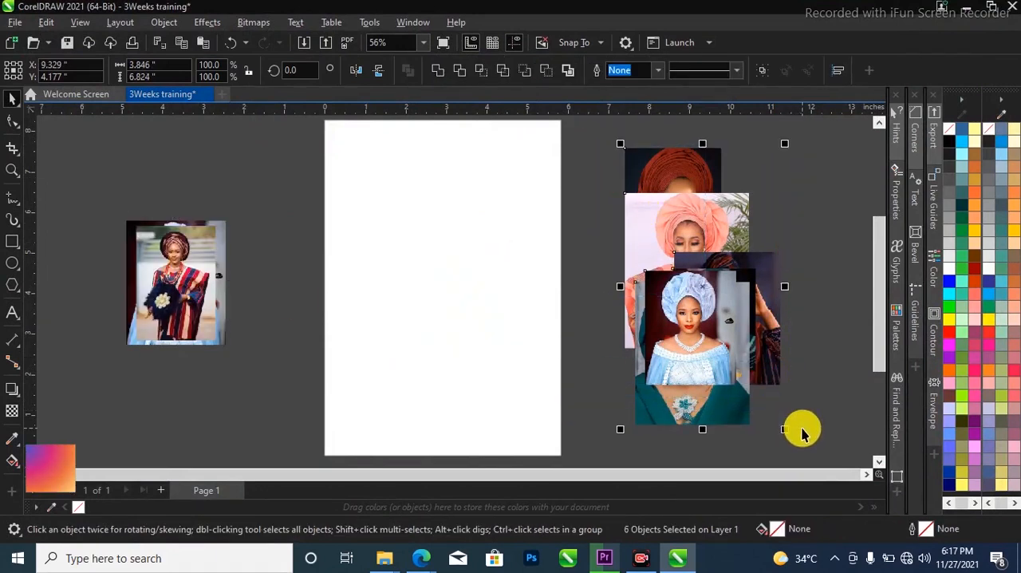
pyautogui.press('Delete')
# Move the striped-outfit photo to the right of the page and the light blue dress portrait onto the page's upper left corner
pyautogui.moveTo(190, 285); pyautogui.dragTo(718, 260)
pyautogui.moveTo(200, 296); pyautogui.dragTo(360, 213)
pyautogui.scroll(-1, 415, 287)
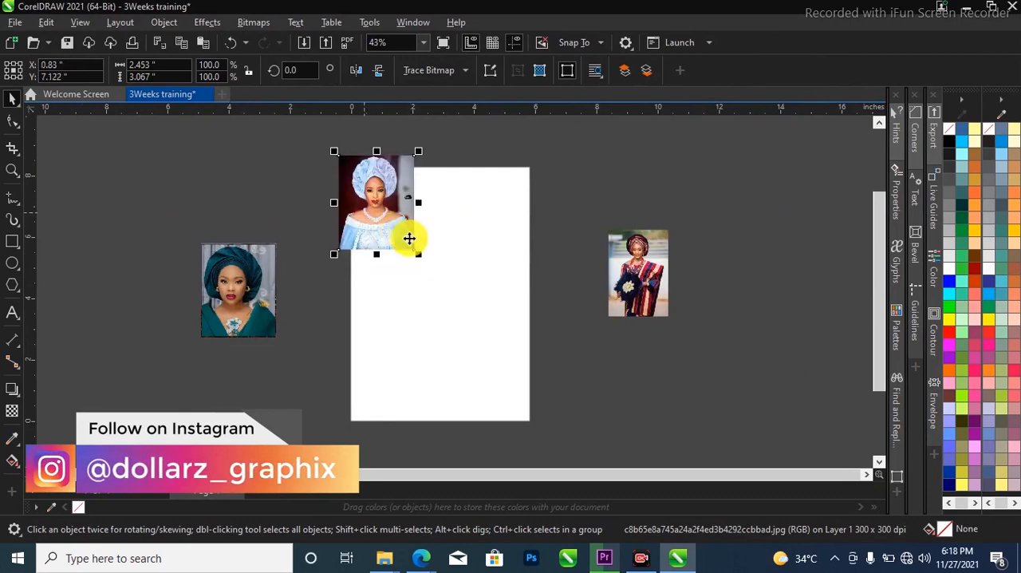
# Enlarge the light blue dress portrait to about 6.4 by 8.0 inches and center it horizontally over the page
pyautogui.moveTo(419, 256); pyautogui.dragTo(570, 405)
pyautogui.moveTo(508, 339); pyautogui.dragTo(512, 337)
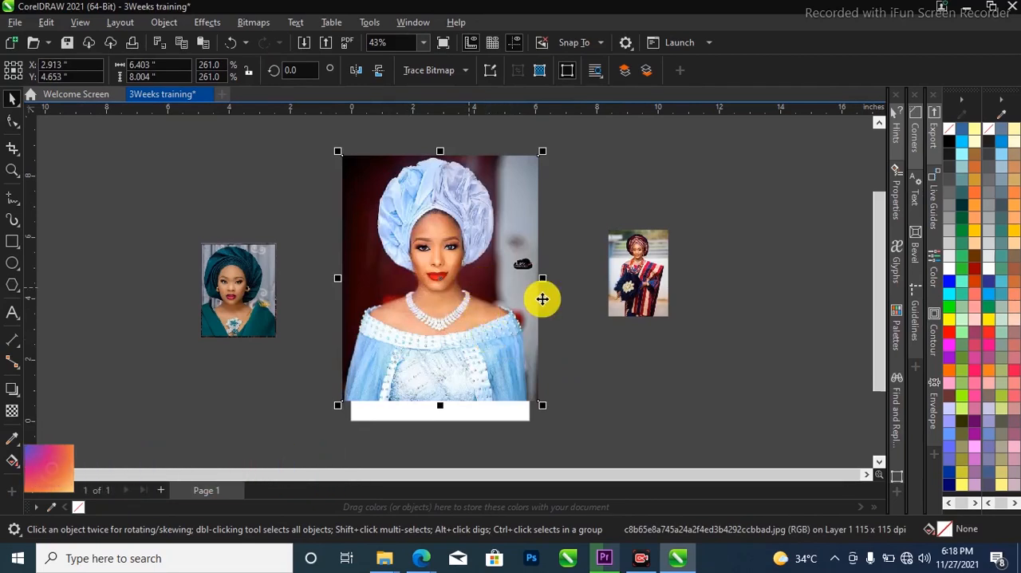
pyautogui.rightClick(542, 297)
pyautogui.click(405, 317)
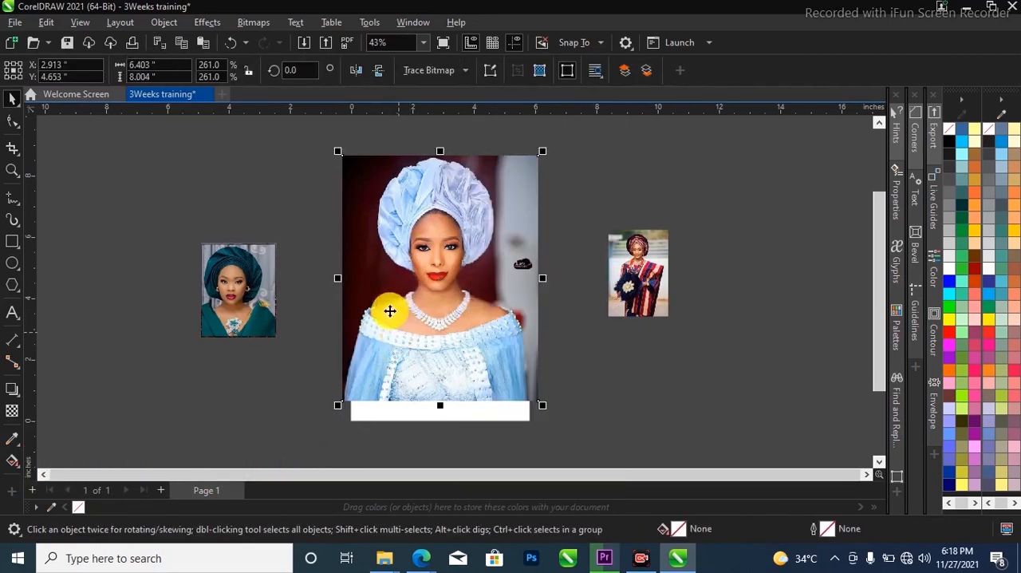
# Move the enlarged portrait off the page, to the right of the striped-outfit photo, level with the page's middle
pyautogui.scroll(3, 467, 392)
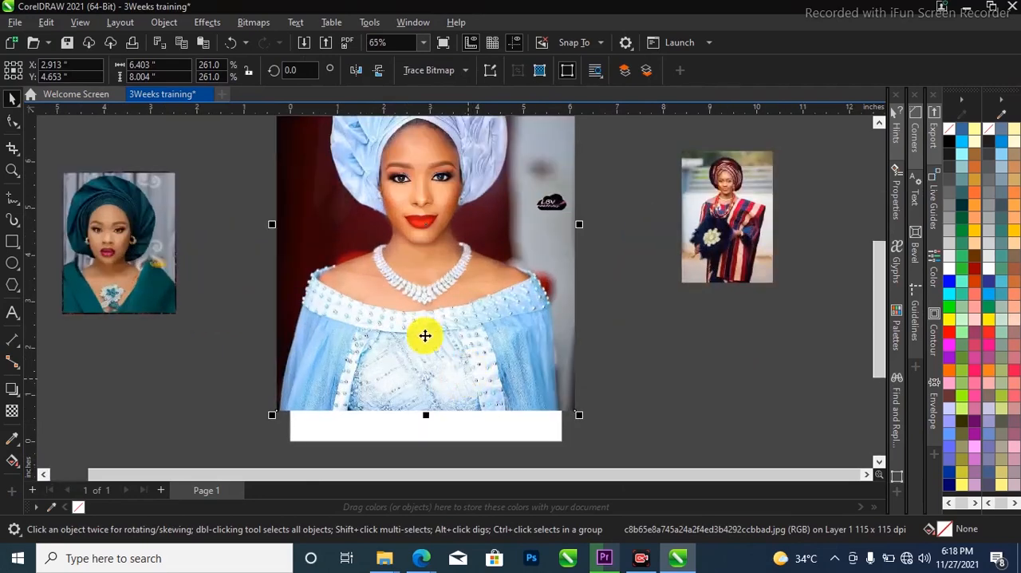
pyautogui.scroll(-4, 404, 343)
pyautogui.moveTo(409, 313); pyautogui.dragTo(679, 309)
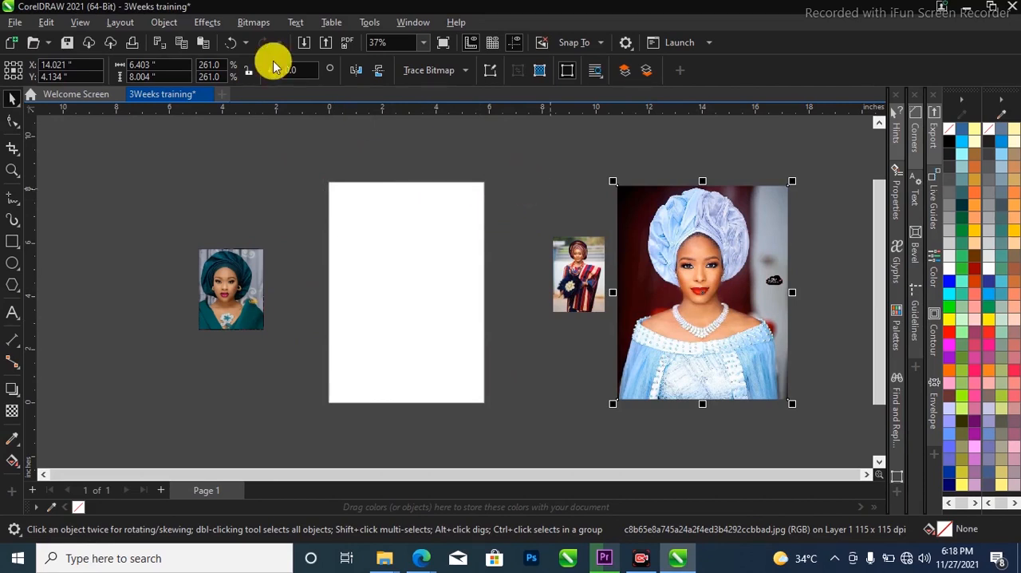
# PowerClip the enlarged light blue dress portrait inside the page-sized rectangle
pyautogui.click(162, 22)
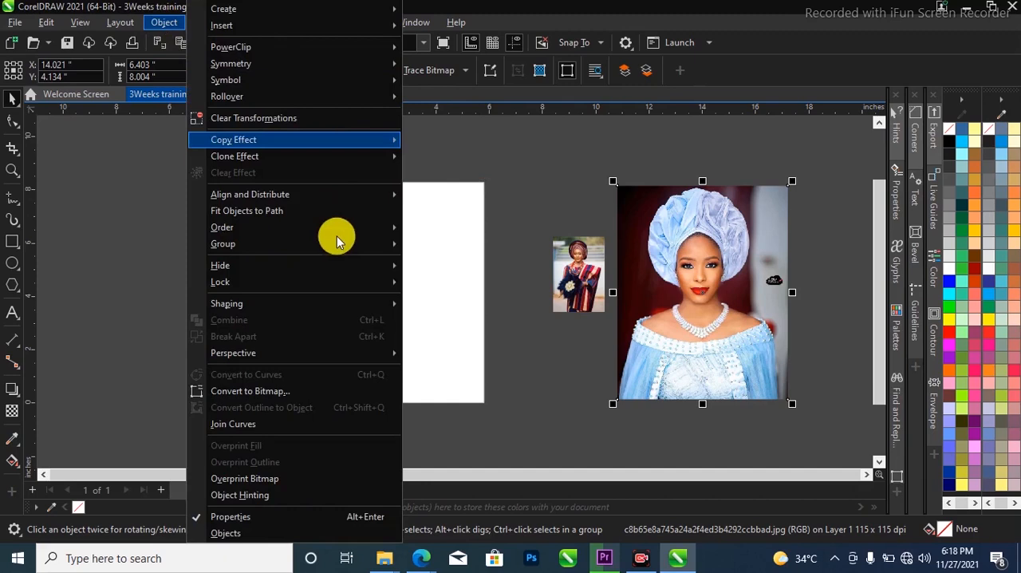
pyautogui.moveTo(335, 330)
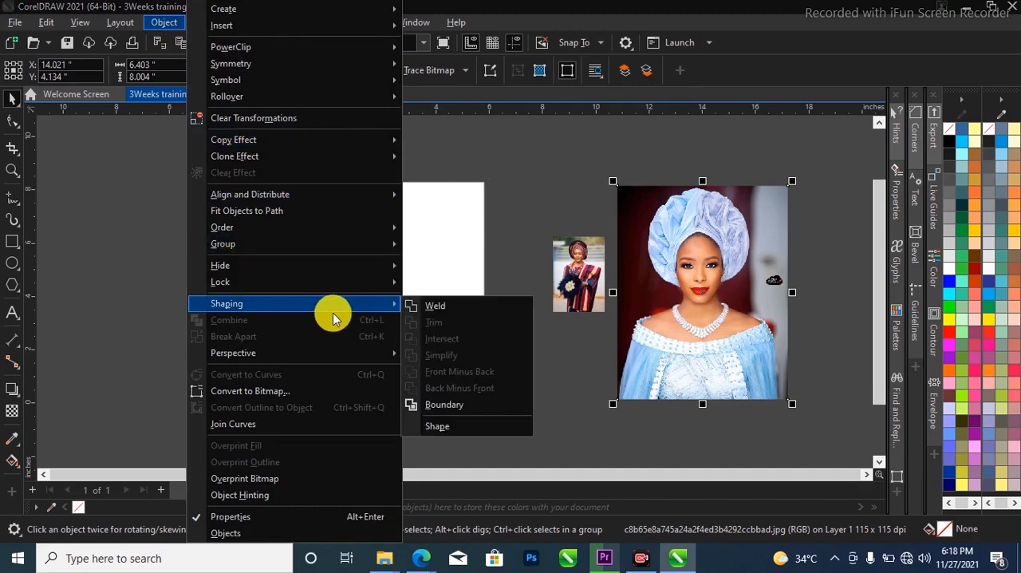
pyautogui.moveTo(336, 283)
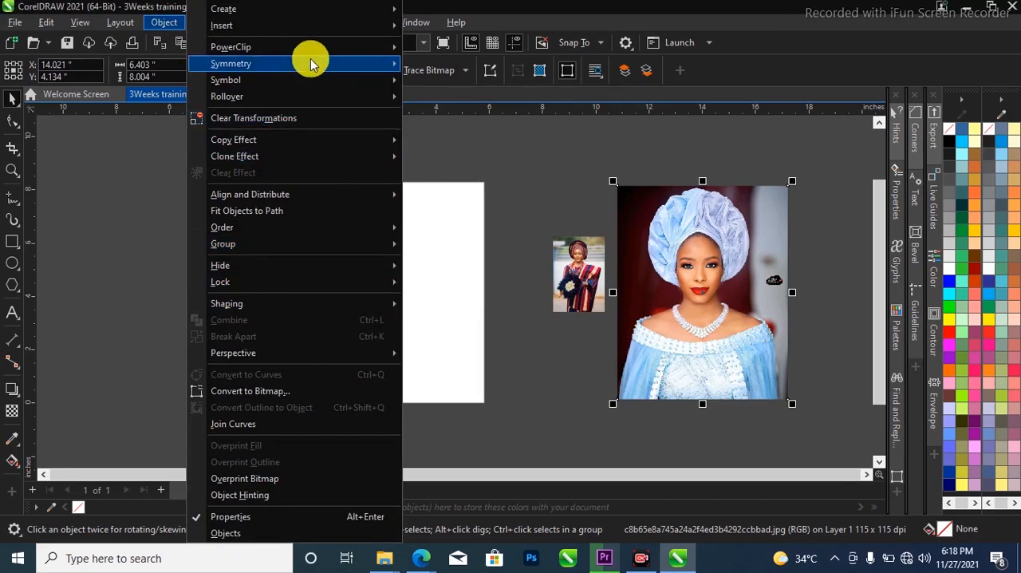
pyautogui.moveTo(320, 47)
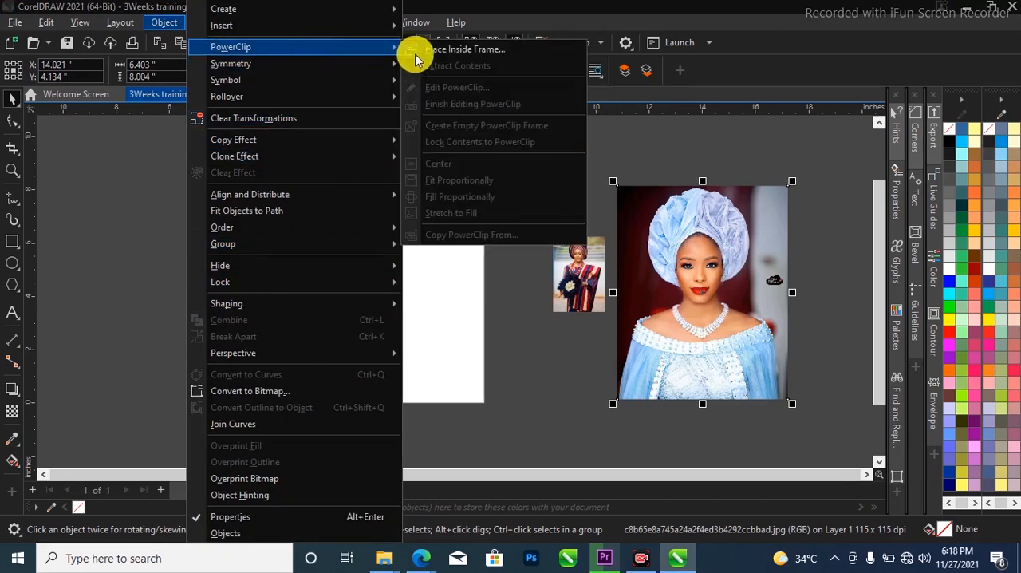
pyautogui.click(452, 50)
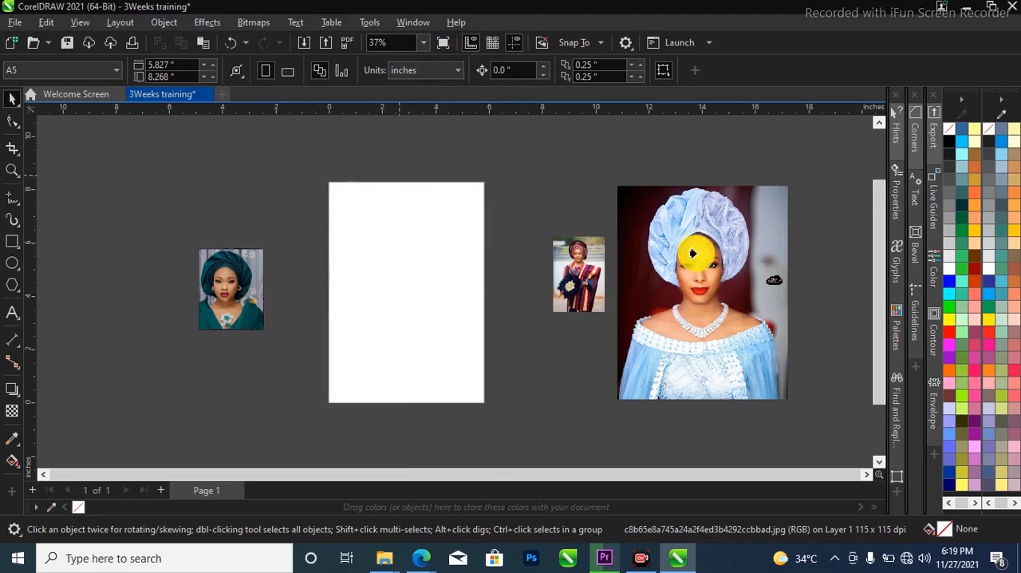
pyautogui.click(383, 215)
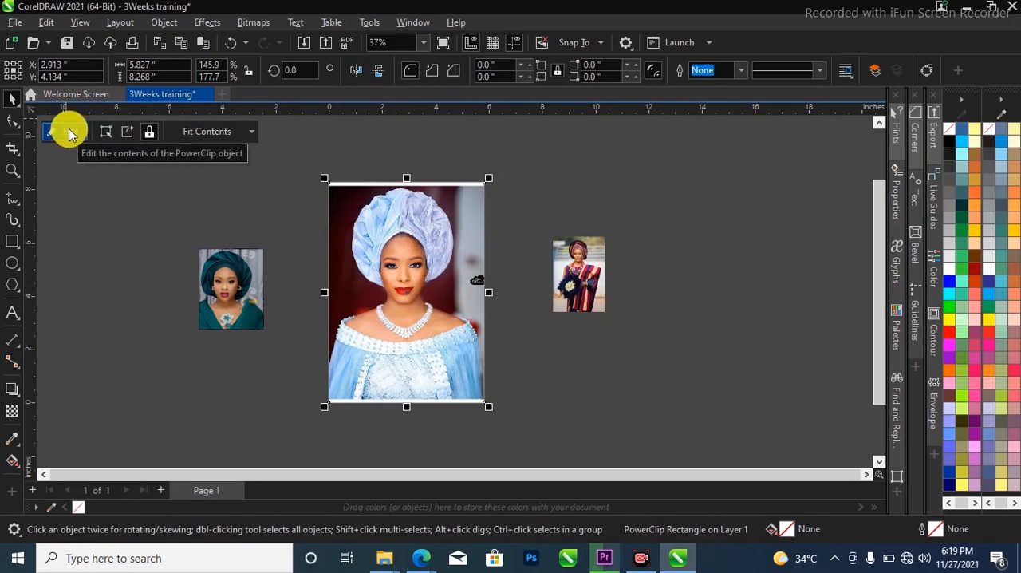
# Edit the PowerClip contents and move the portrait up until its upper edge meets the frame's upper edge
pyautogui.scroll(1, 341, 192)
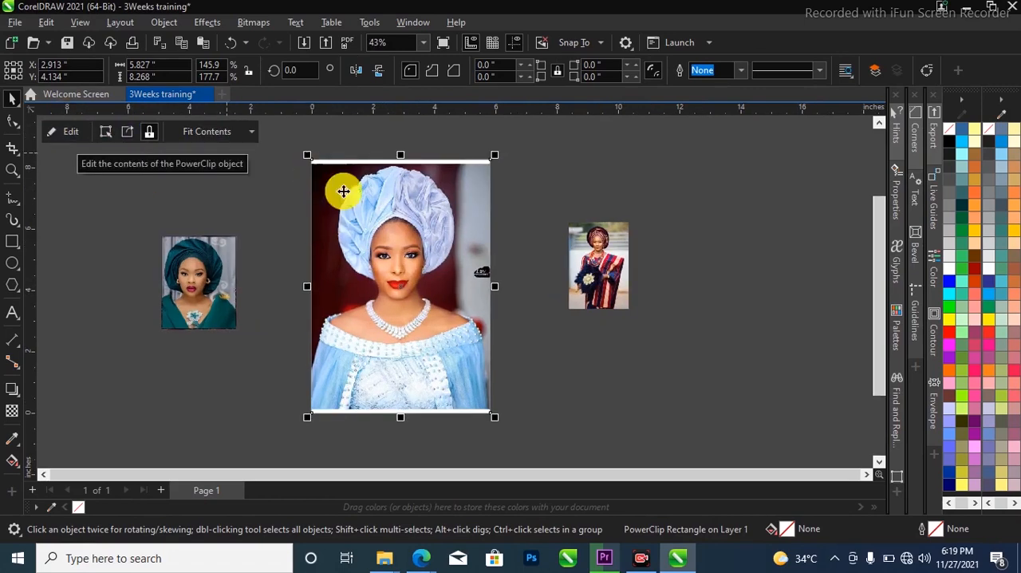
pyautogui.rightClick(391, 201)
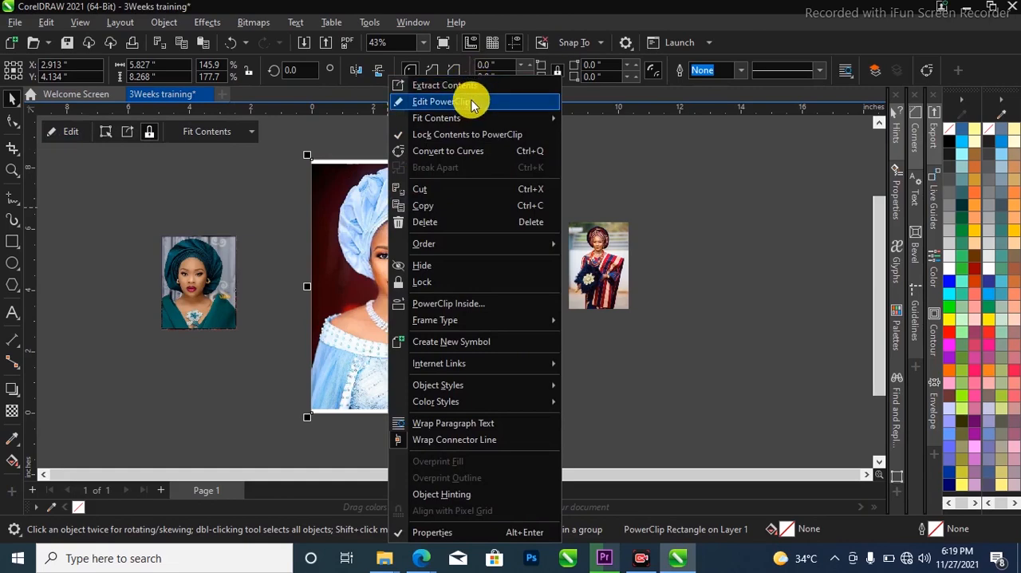
pyautogui.click(469, 103)
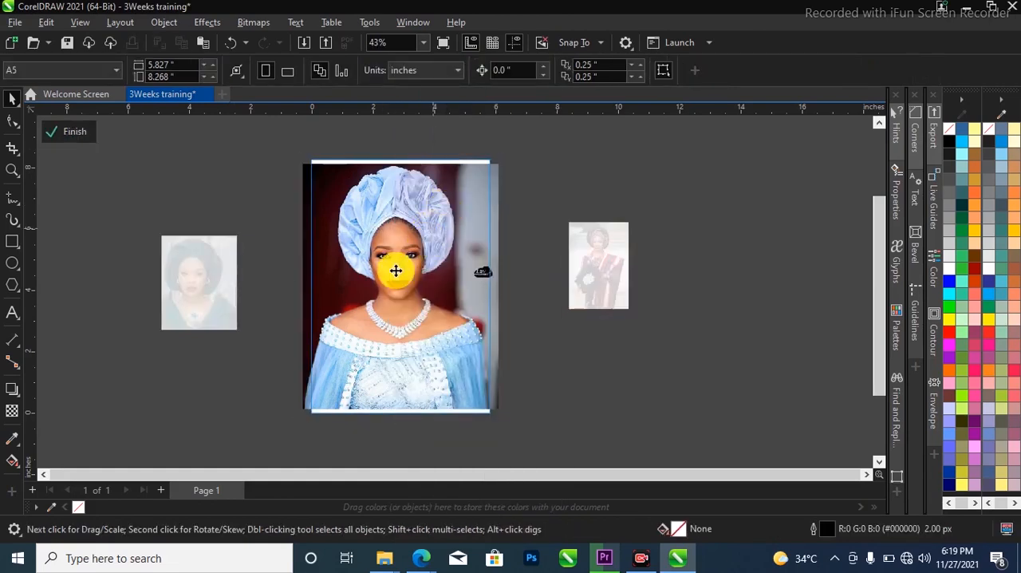
pyautogui.moveTo(399, 275); pyautogui.dragTo(399, 240)
pyautogui.scroll(1, 395, 239)
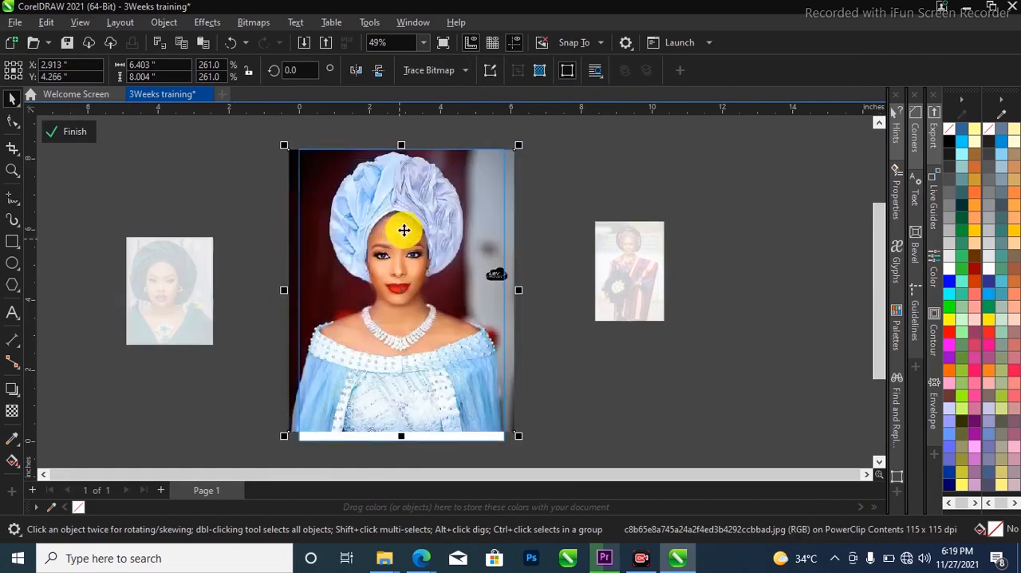
# Finish editing the PowerClip contents and deselect the framed light blue dress portrait
pyautogui.click(533, 253)
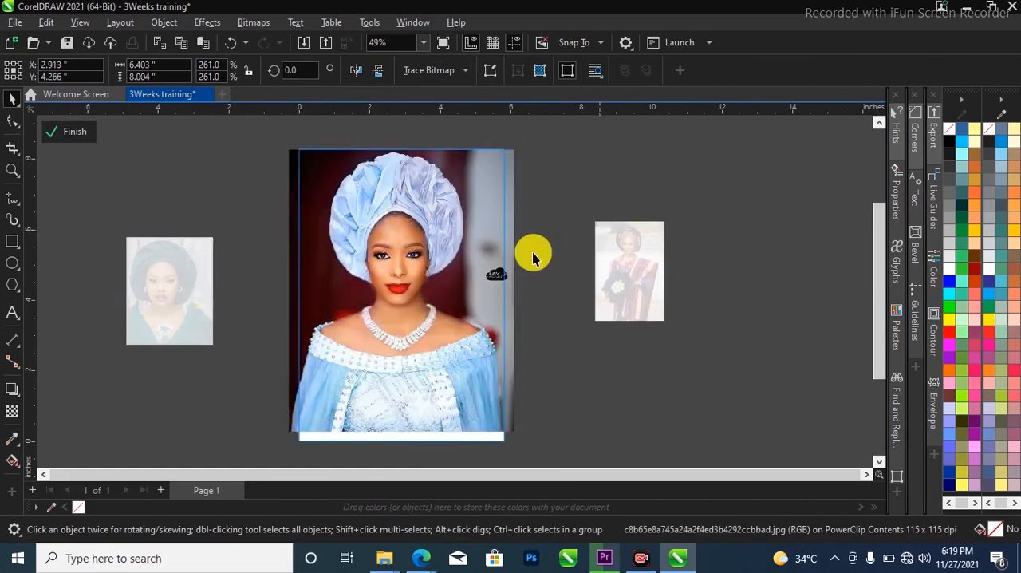
pyautogui.click(76, 134)
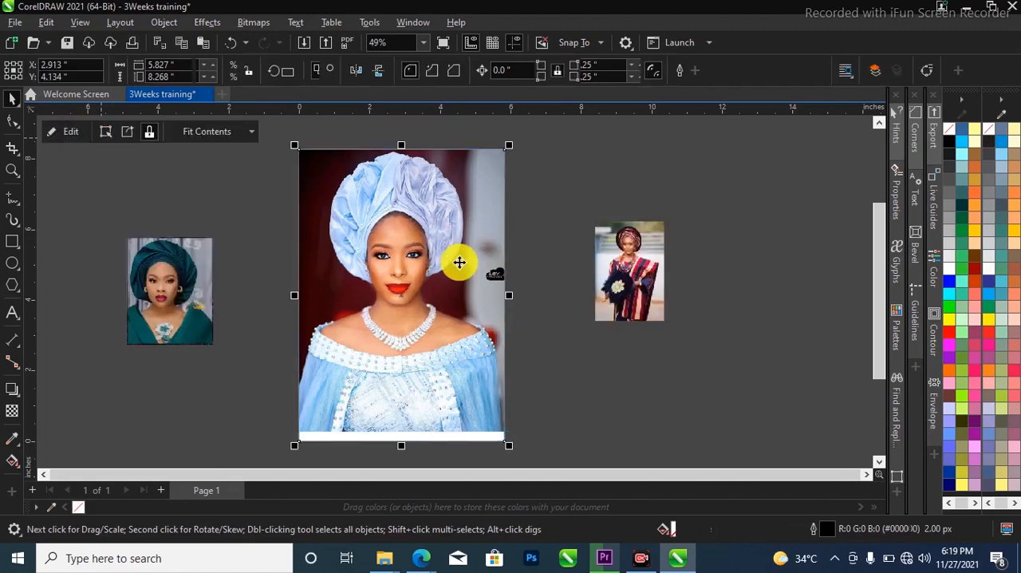
pyautogui.click(542, 319)
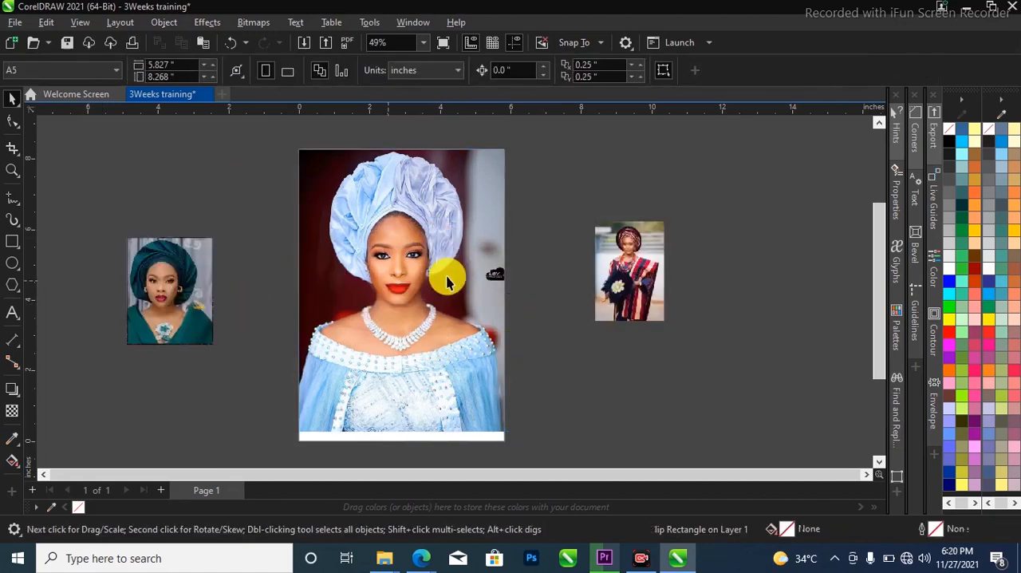
# Draw a rectangle about 8.2 by 4.7 inches over the lower half of the portrait, extending beyond the page's sides and bottom edge
pyautogui.moveTo(466, 248); pyautogui.dragTo(522, 309)
pyautogui.moveTo(455, 189); pyautogui.dragTo(553, 325)
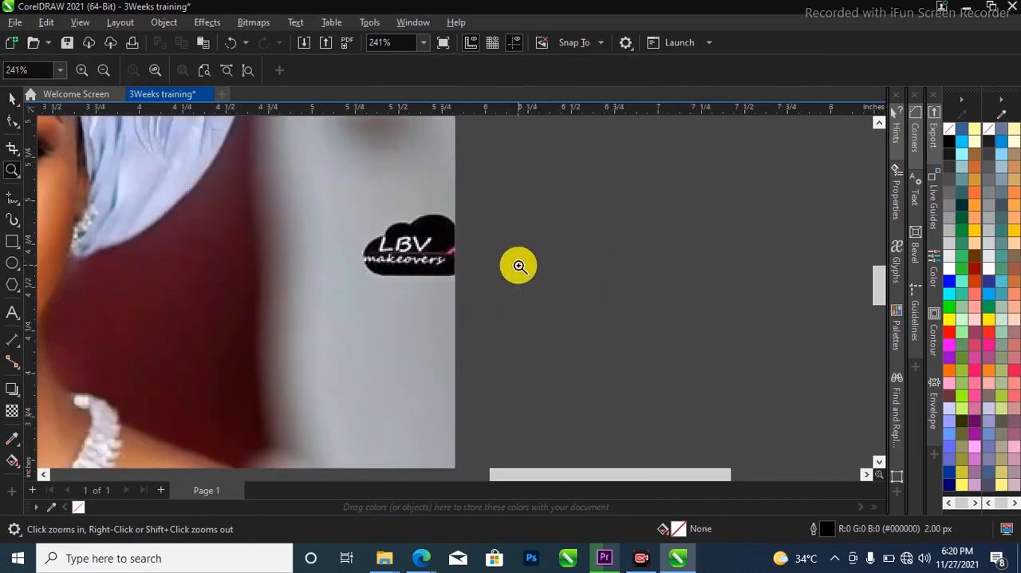
pyautogui.rightClick(519, 265)
pyautogui.rightClick(579, 236)
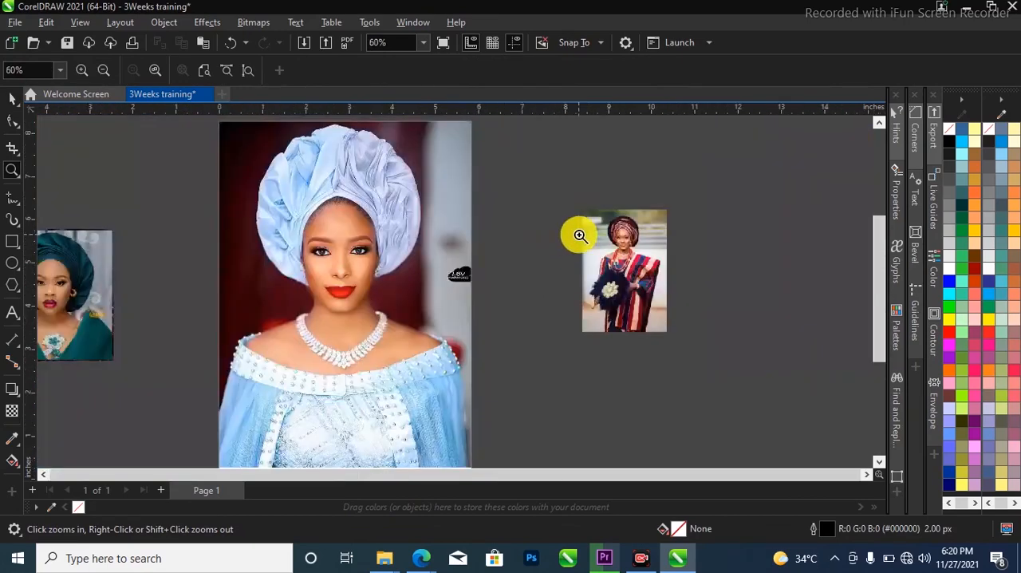
pyautogui.rightClick(579, 250)
pyautogui.moveTo(313, 193); pyautogui.dragTo(507, 424)
pyautogui.press('space')
pyautogui.click(11, 242)
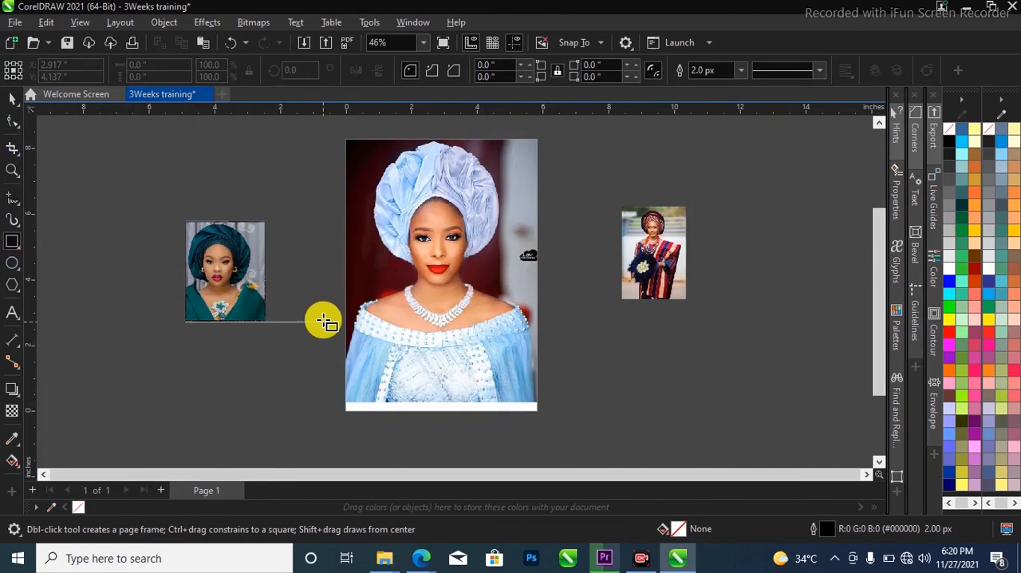
pyautogui.moveTo(304, 280); pyautogui.dragTo(576, 433)
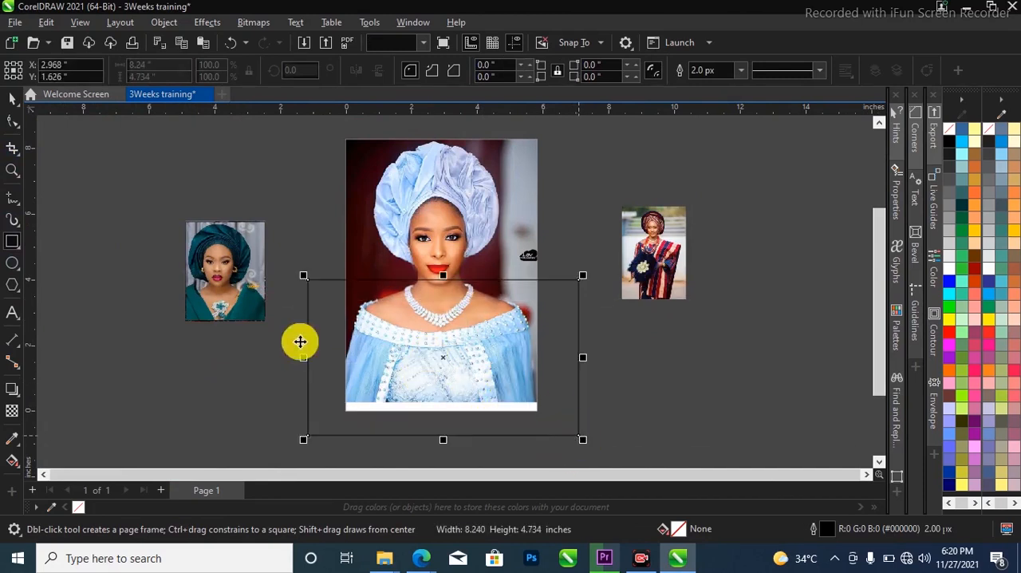
pyautogui.press('space')
# Sample the light blue (#98BAE7) from the dress sleeve and fill the new rectangle with it
pyautogui.scroll(1, 482, 351)
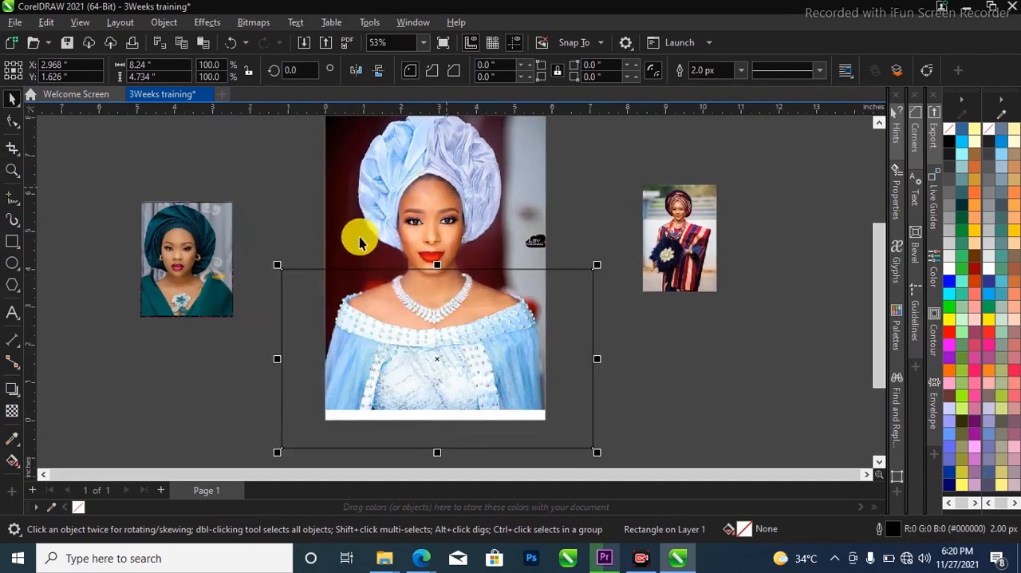
pyautogui.press('z')
pyautogui.moveTo(294, 285); pyautogui.dragTo(567, 431)
pyautogui.press('space')
pyautogui.scroll(-2, 276, 289)
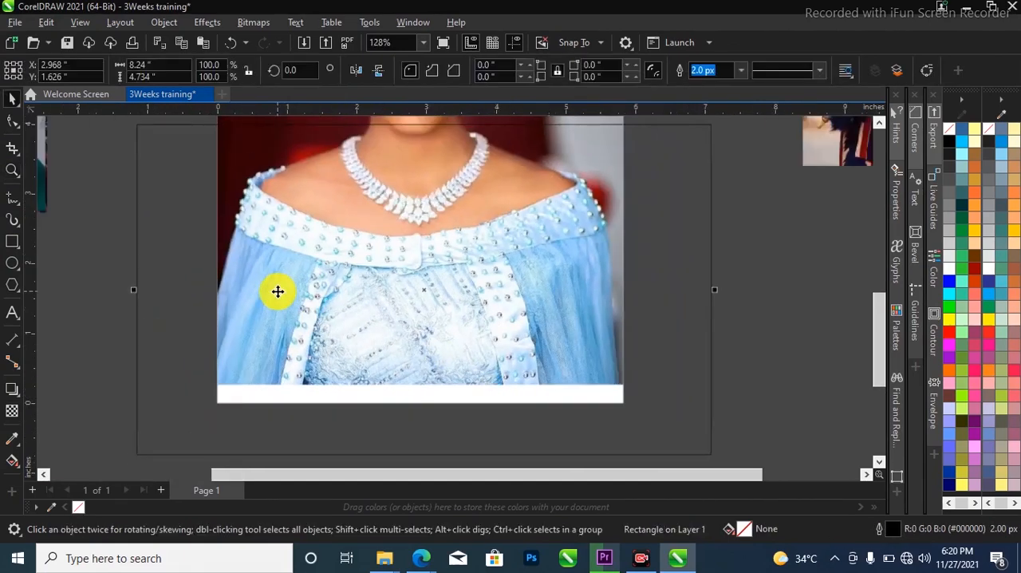
pyautogui.scroll(-1, 335, 288)
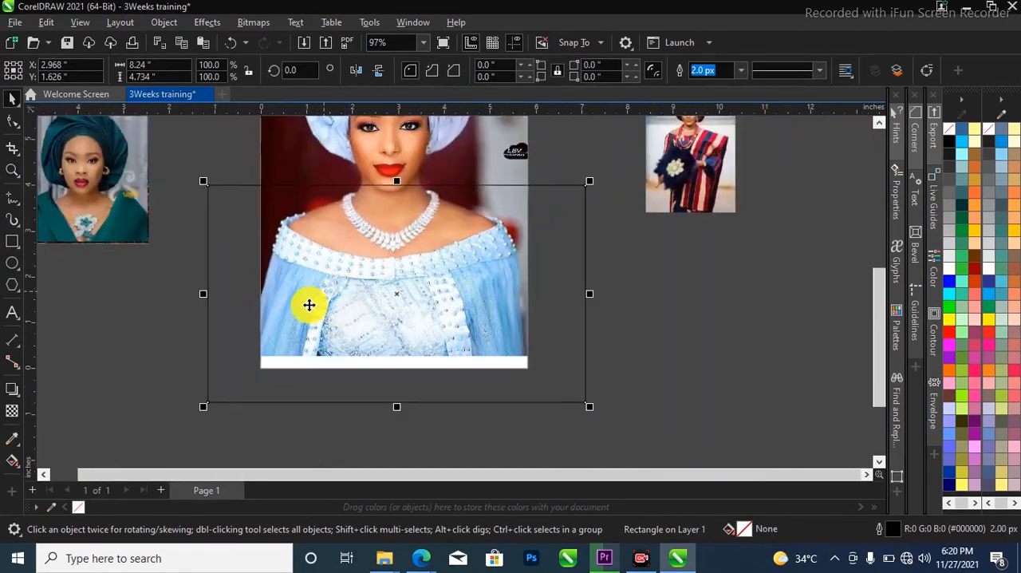
pyautogui.scroll(-1, 375, 289)
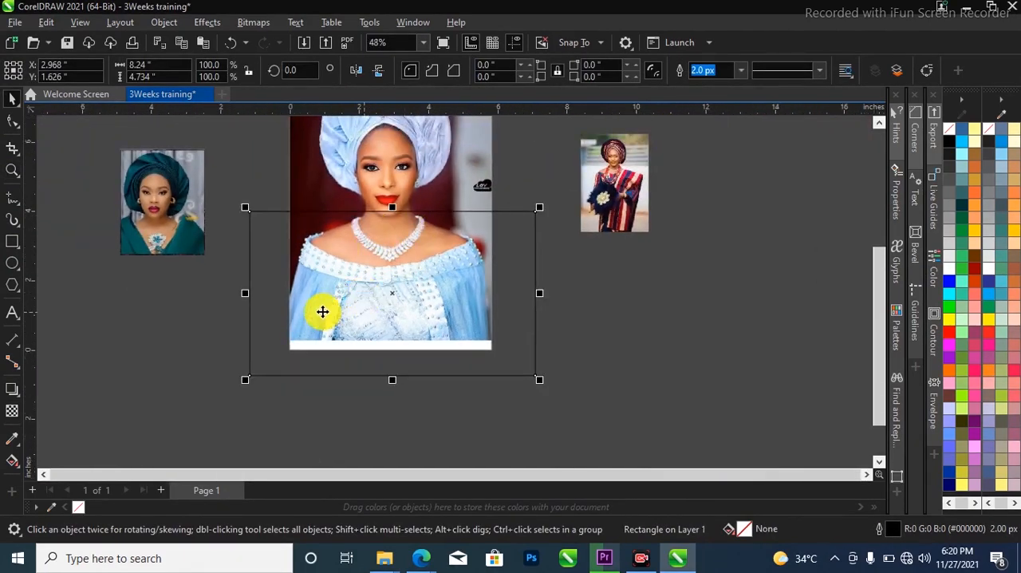
pyautogui.scroll(1, 321, 295)
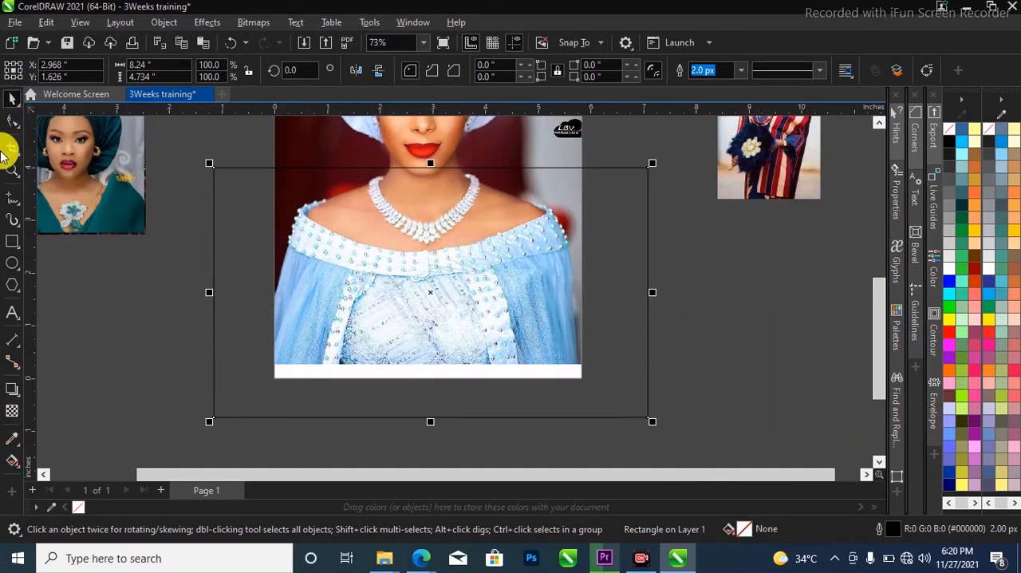
pyautogui.click(12, 411)
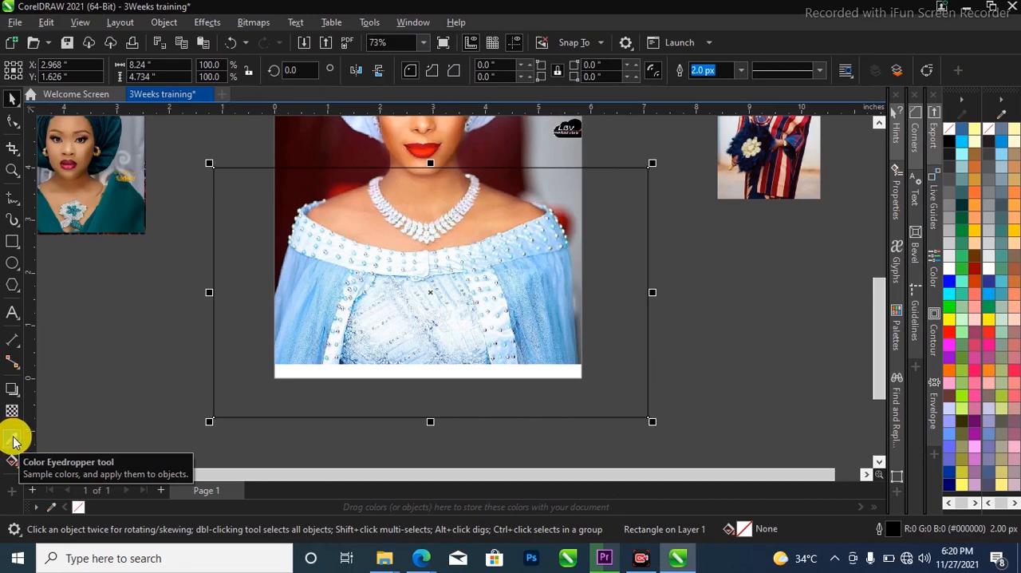
pyautogui.click(13, 440)
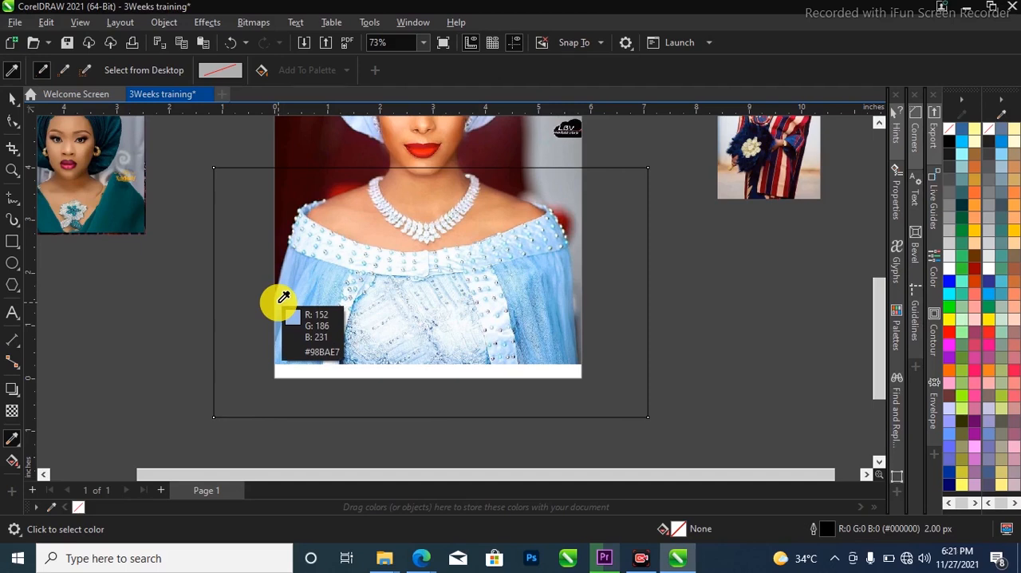
pyautogui.click(282, 300)
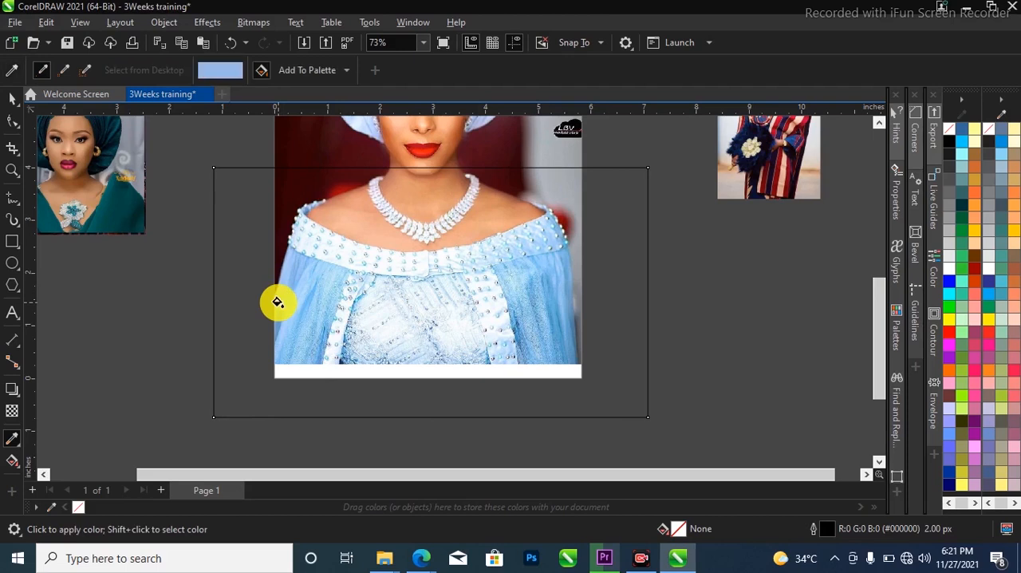
pyautogui.click(531, 245)
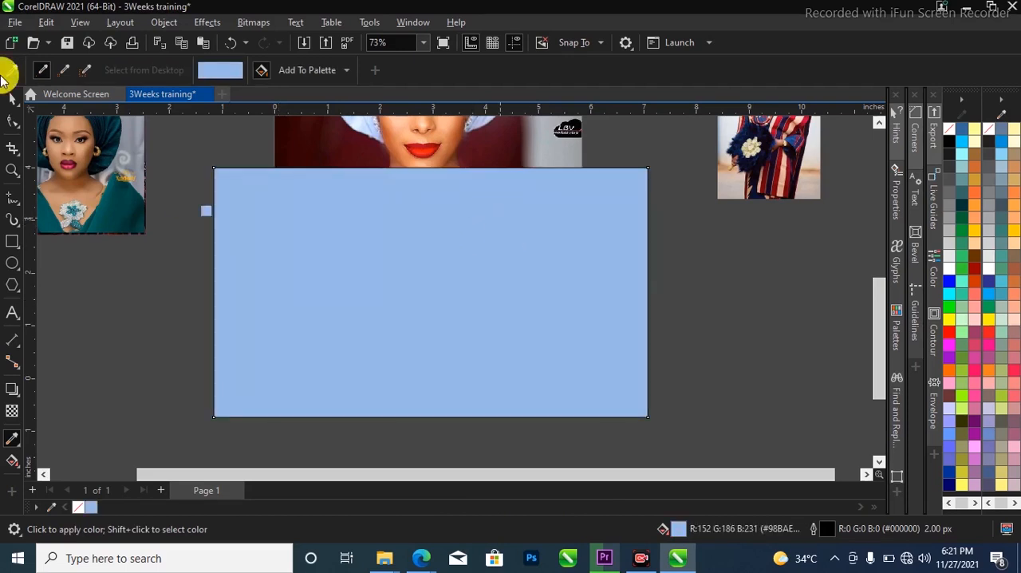
pyautogui.click(11, 100)
# Set the blue rectangle's outline width to None
pyautogui.scroll(-2, 544, 295)
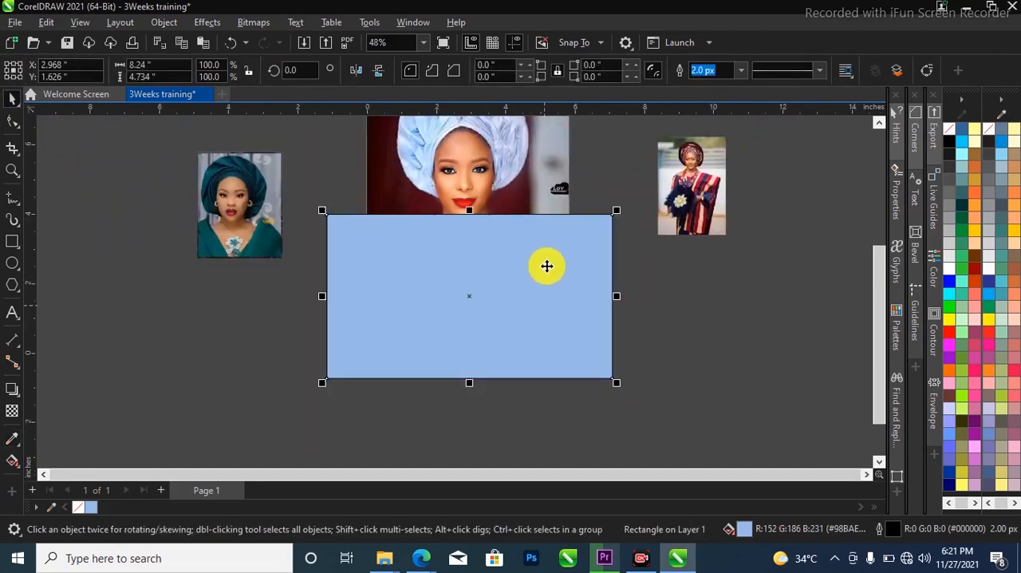
pyautogui.scroll(1, 491, 187)
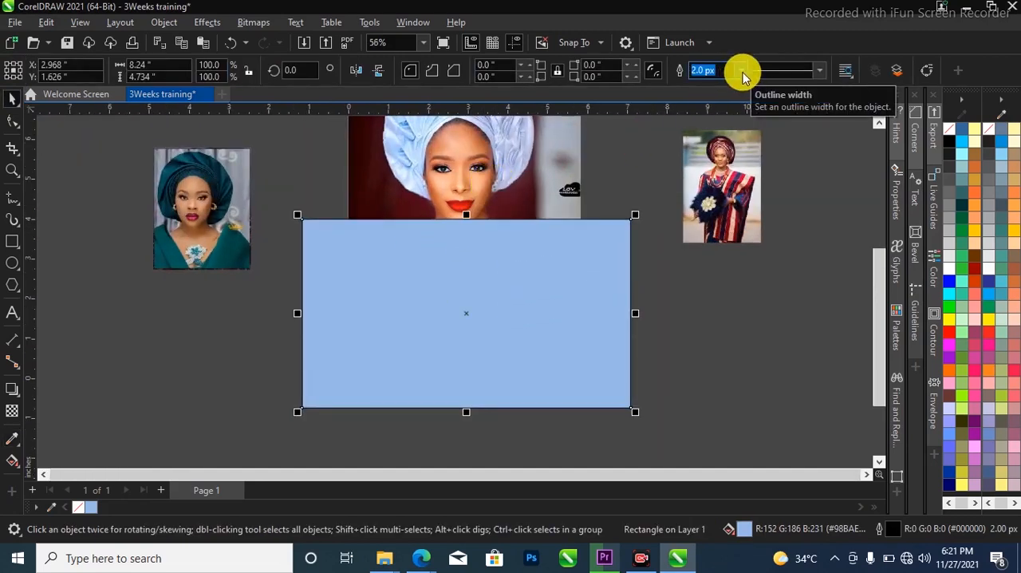
pyautogui.click(742, 72)
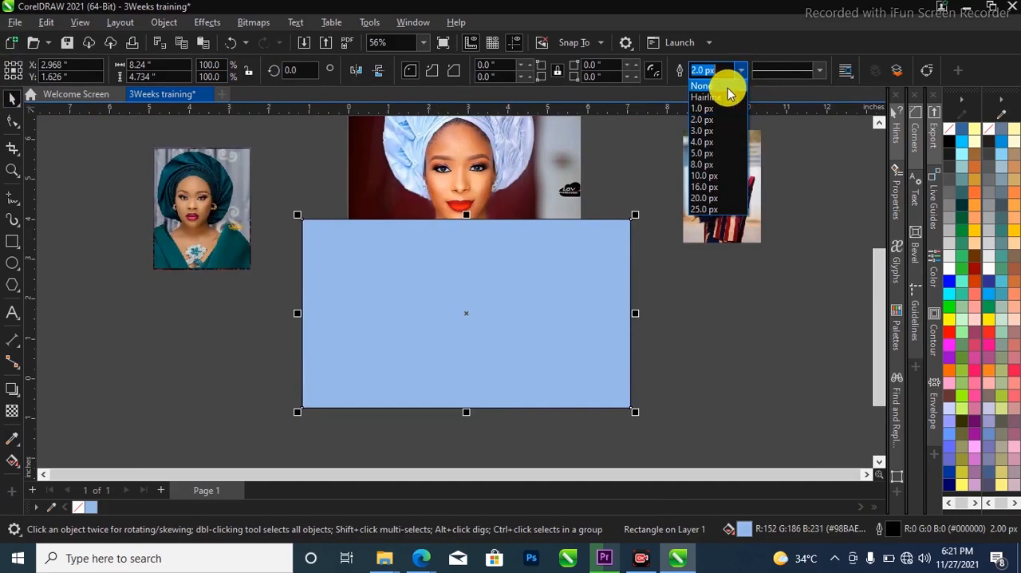
pyautogui.click(724, 86)
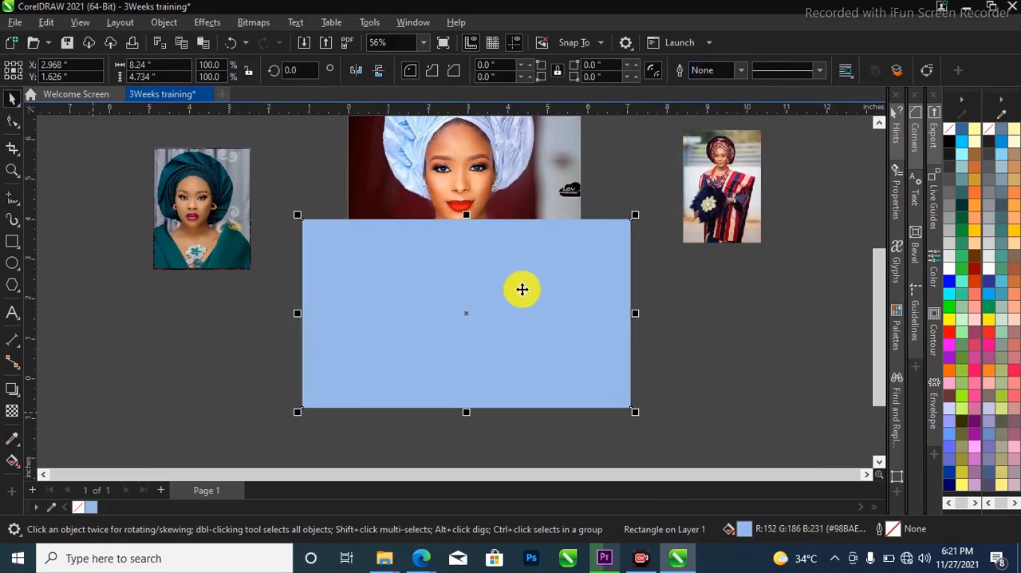
# Apply a vertical fountain transparency to the blue rectangle, solid from about its middle downward and fading out toward its upper edge
pyautogui.scroll(2, 475, 175)
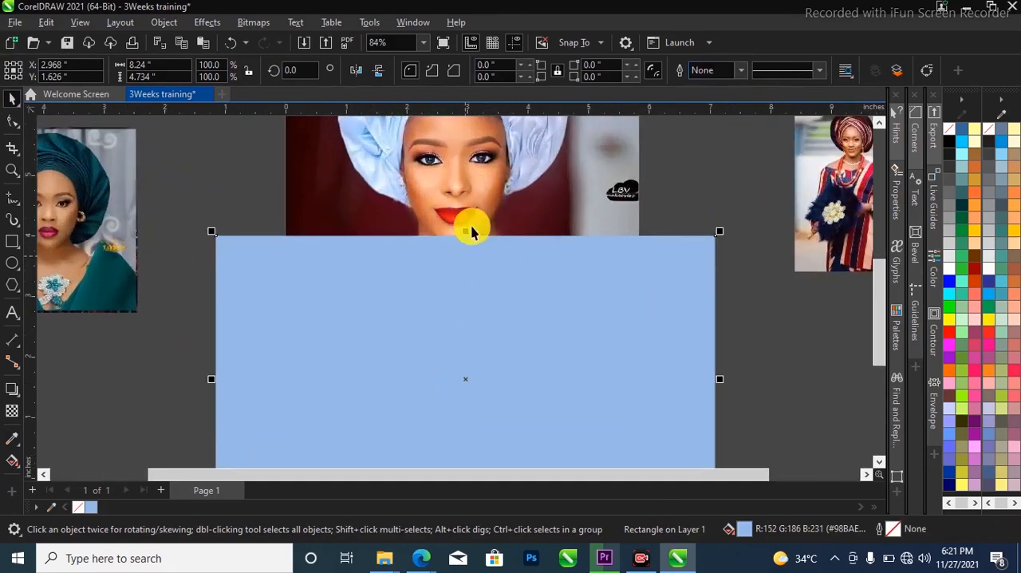
pyautogui.scroll(-2, 424, 257)
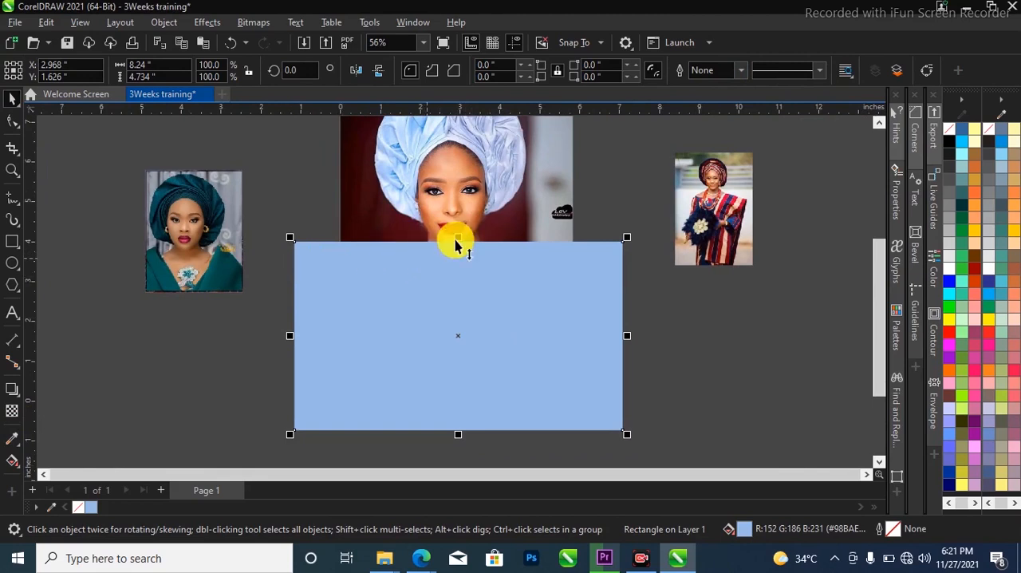
pyautogui.click(12, 410)
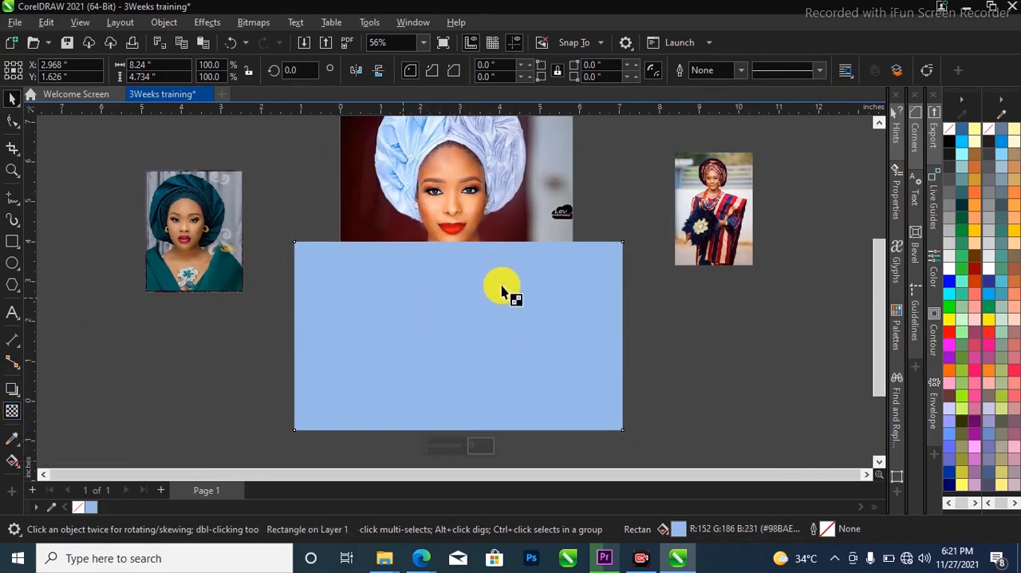
pyautogui.moveTo(465, 326); pyautogui.dragTo(463, 250)
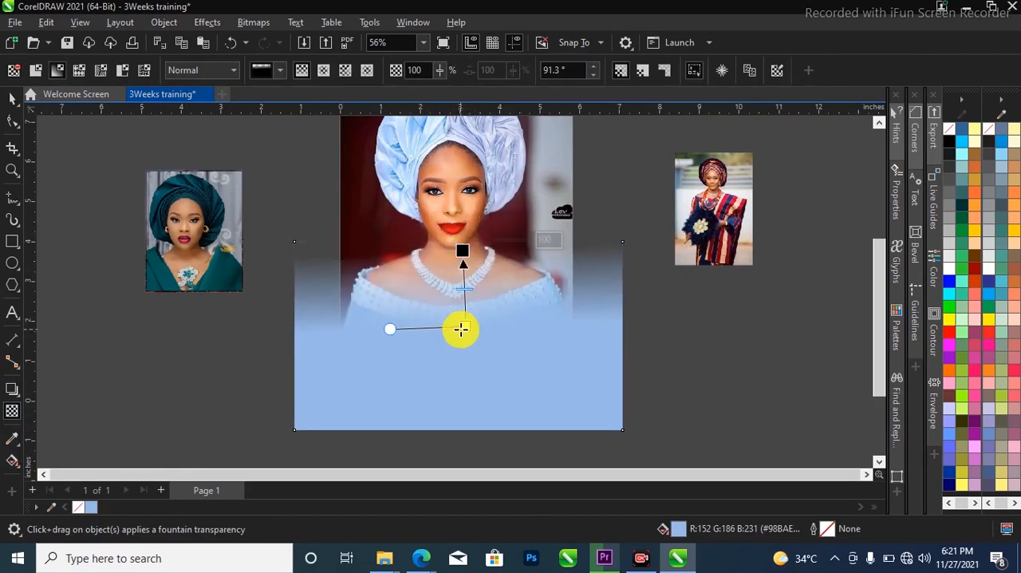
pyautogui.moveTo(461, 329); pyautogui.dragTo(457, 319)
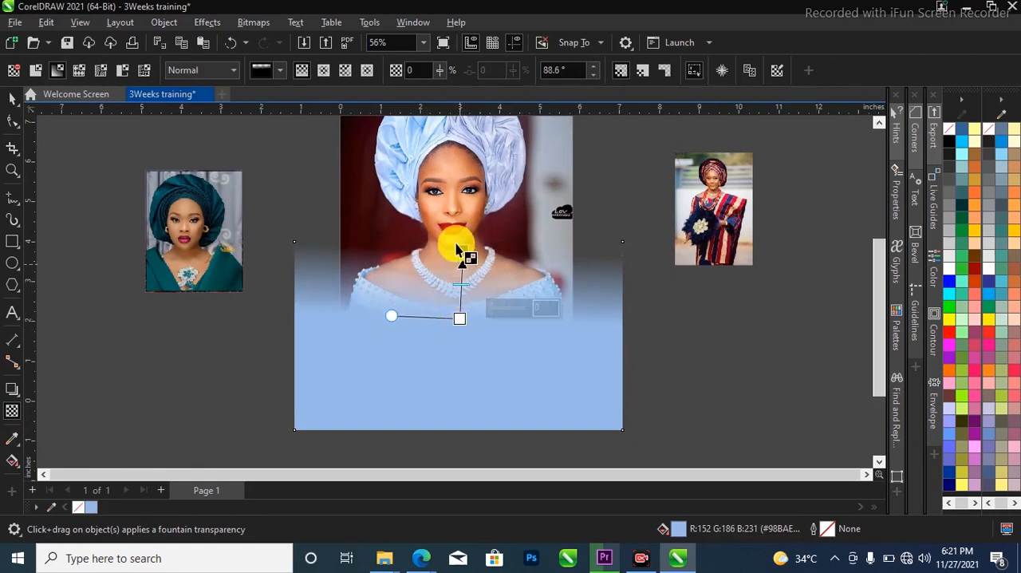
pyautogui.moveTo(462, 247); pyautogui.dragTo(461, 253)
pyautogui.press('space')
pyautogui.scroll(-3, 479, 346)
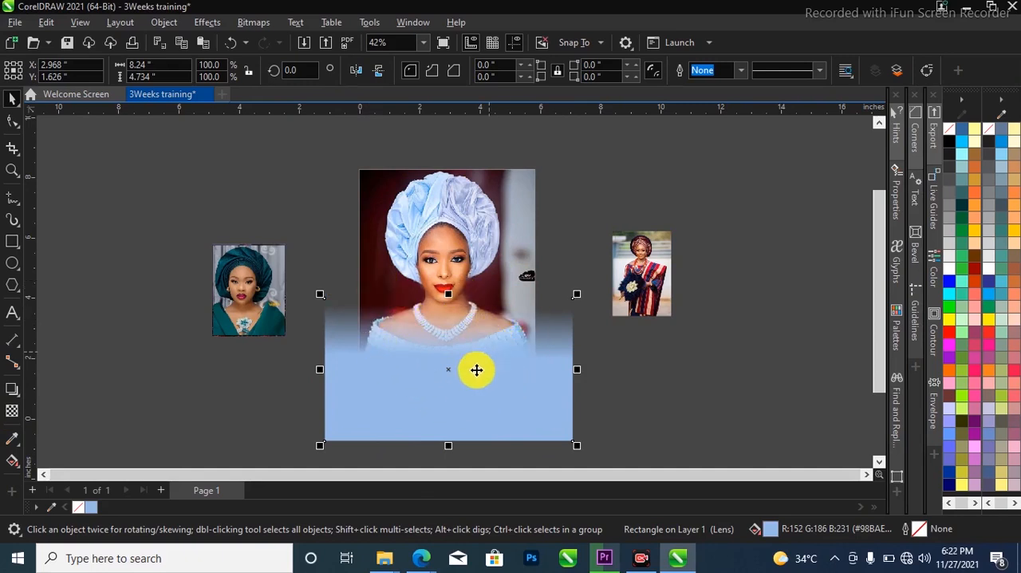
pyautogui.rightClick(488, 389)
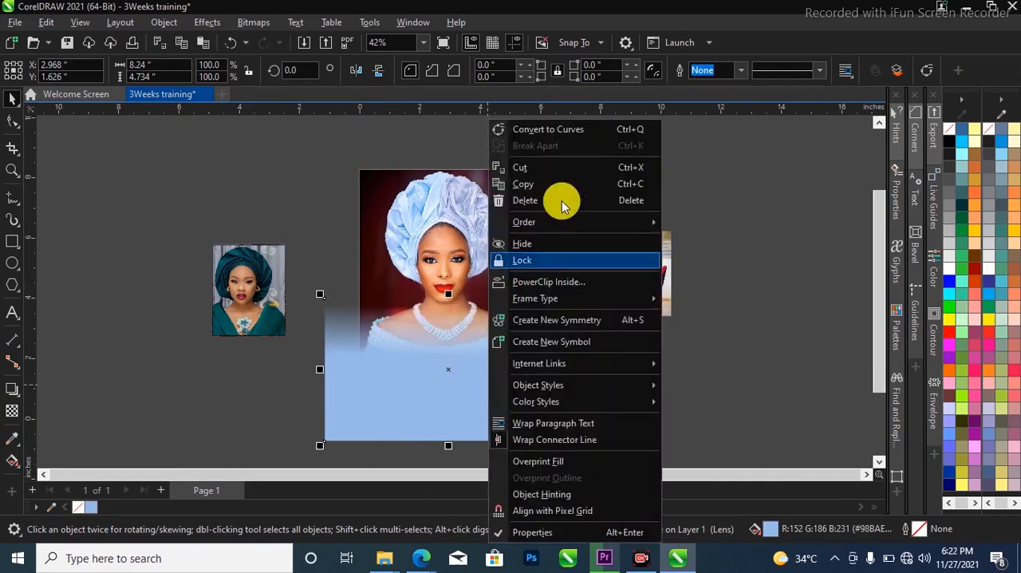
pyautogui.click(363, 357)
pyautogui.click(350, 343)
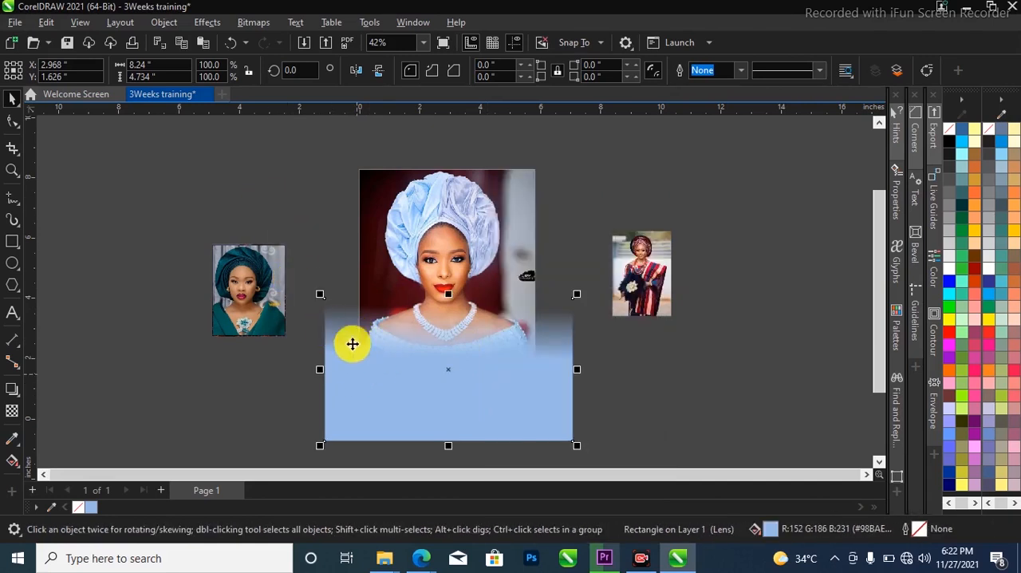
# PowerClip the faded blue rectangle inside the page-sized portrait frame and deselect it
pyautogui.click(163, 23)
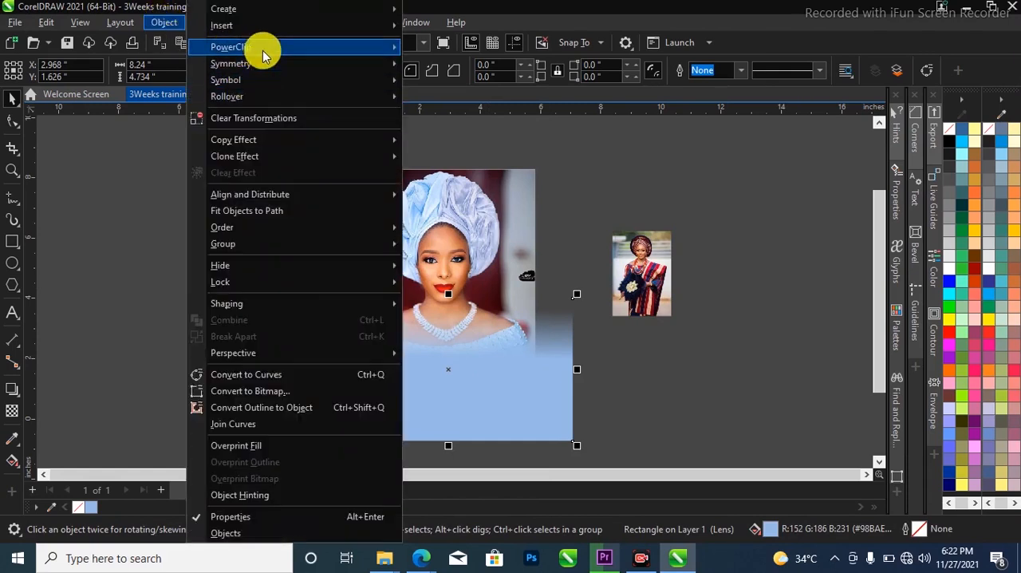
pyautogui.moveTo(262, 47)
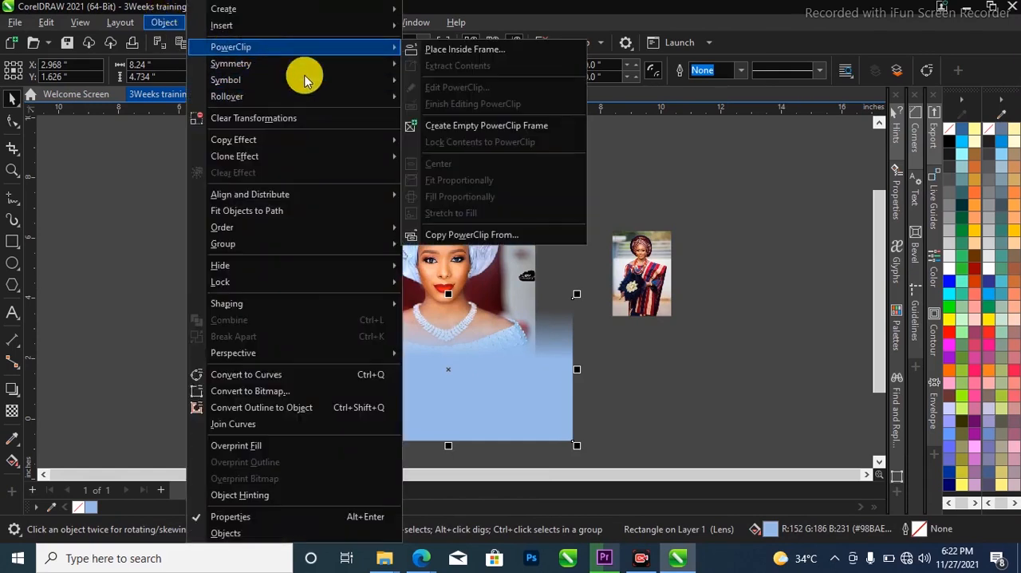
pyautogui.click(498, 51)
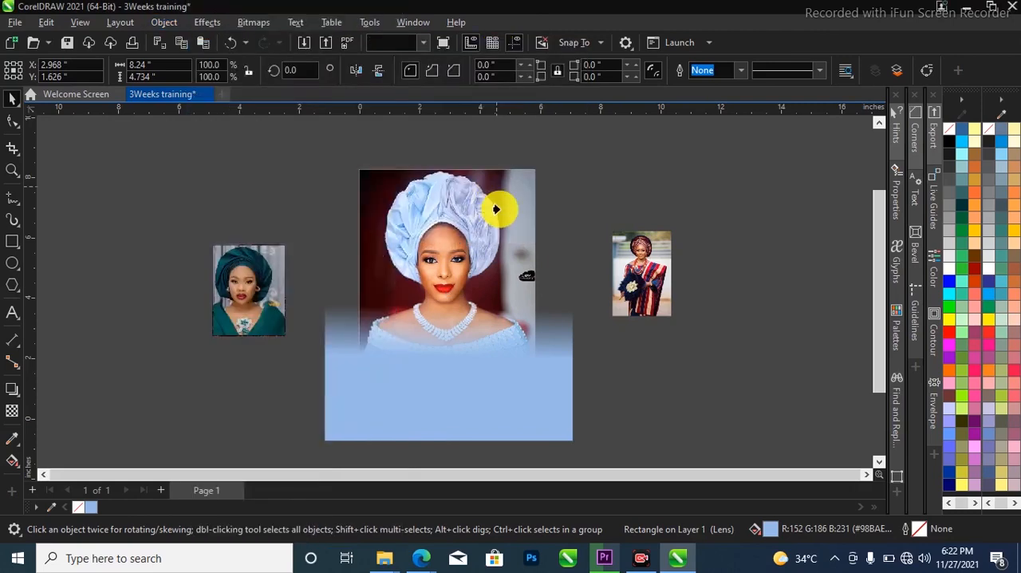
pyautogui.click(500, 210)
pyautogui.click(443, 329)
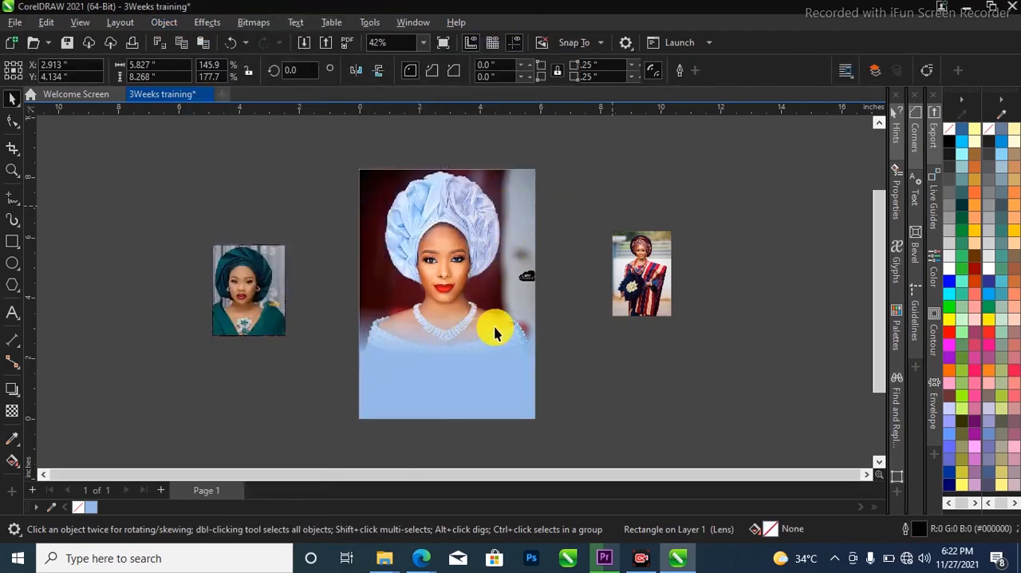
pyautogui.click(255, 385)
# Add the two-line artistic text "3weeek gele tying" and "& make-up" over the upper part of the blue area
pyautogui.scroll(1, 62, 353)
pyautogui.click(12, 309)
pyautogui.click(412, 351)
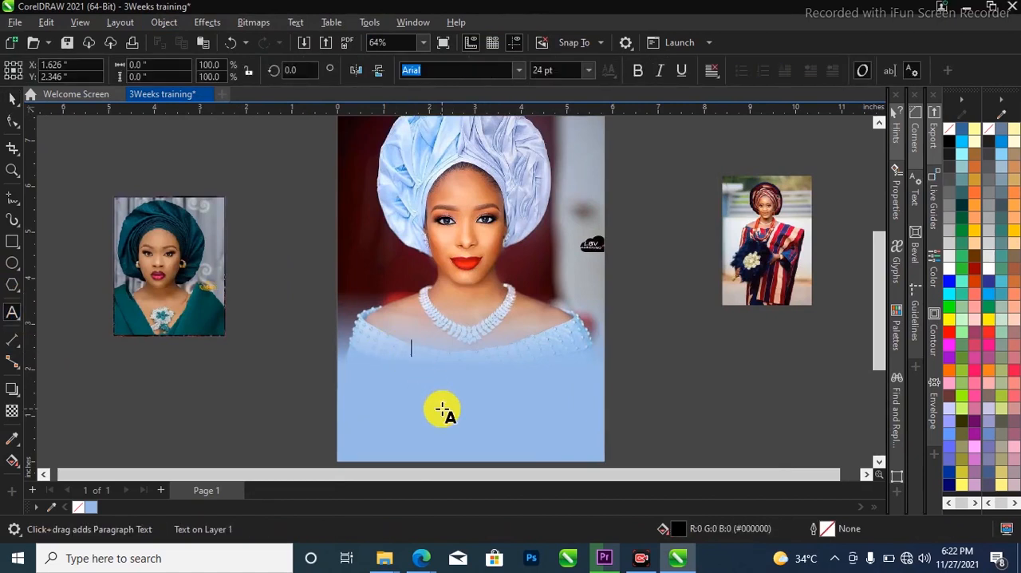
pyautogui.press('Escape')
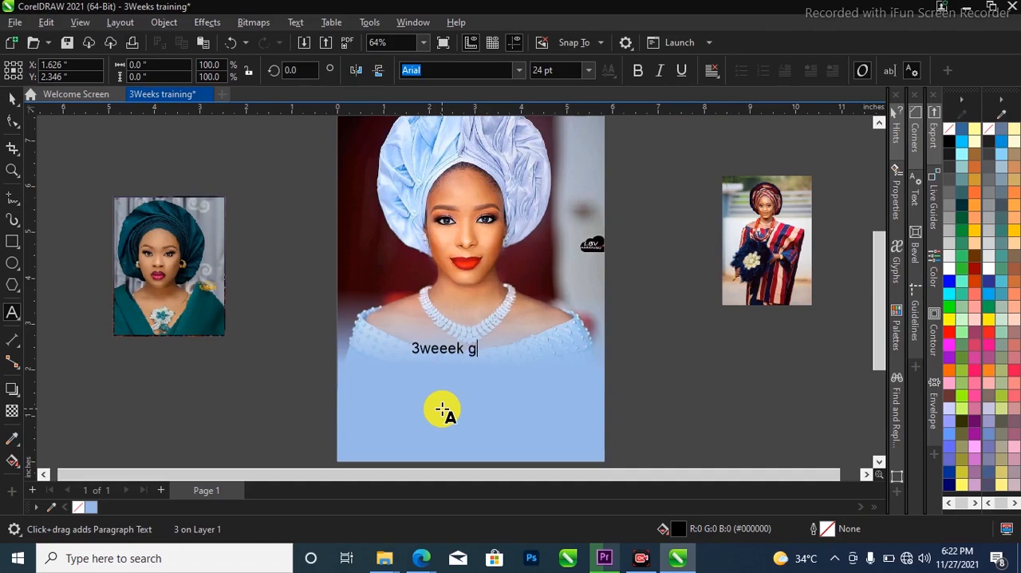
pyautogui.press('BackSpace')
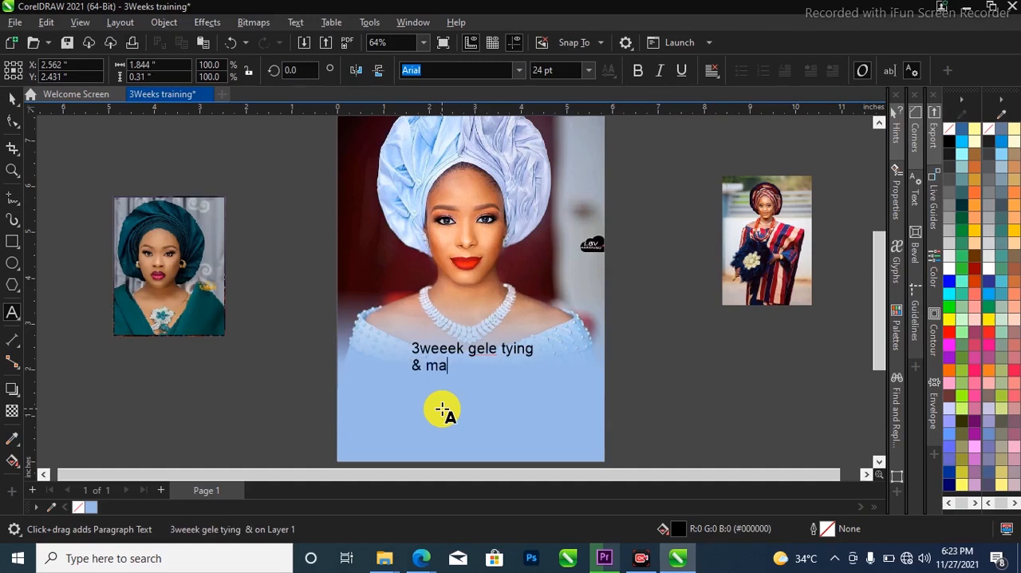
pyautogui.press('BackSpace')
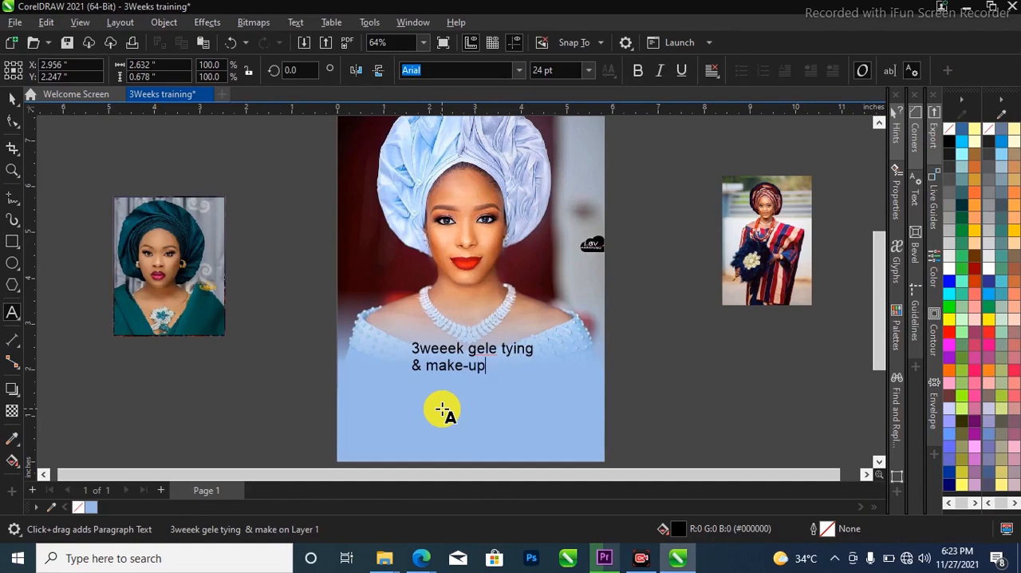
pyautogui.hotkey('ctrl', 'space')
# Change the case of the heading text to UPPERCASE and deselect it
pyautogui.scroll(1, 479, 361)
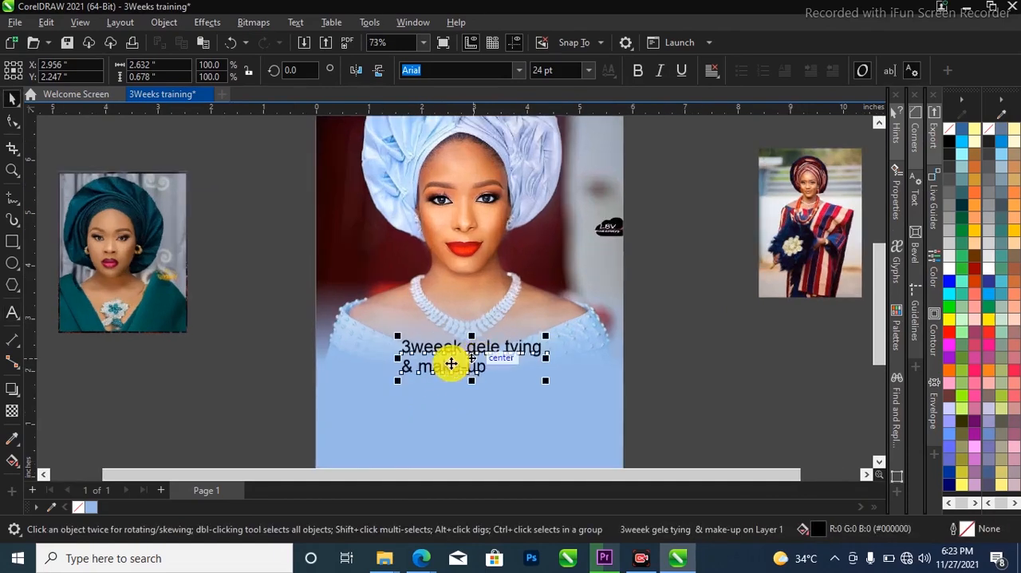
pyautogui.scroll(-1, 376, 381)
pyautogui.scroll(1, 388, 358)
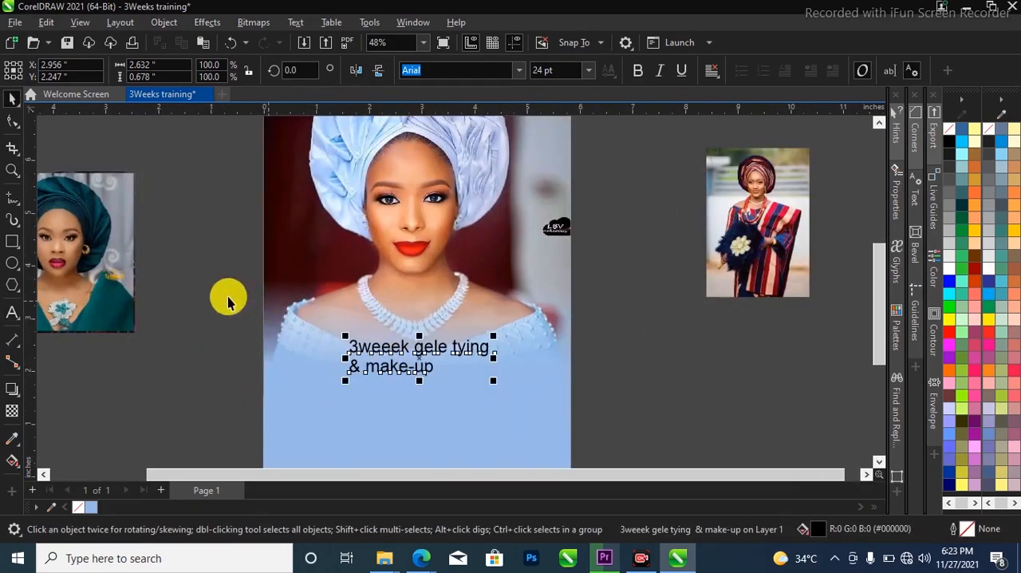
pyautogui.click(295, 24)
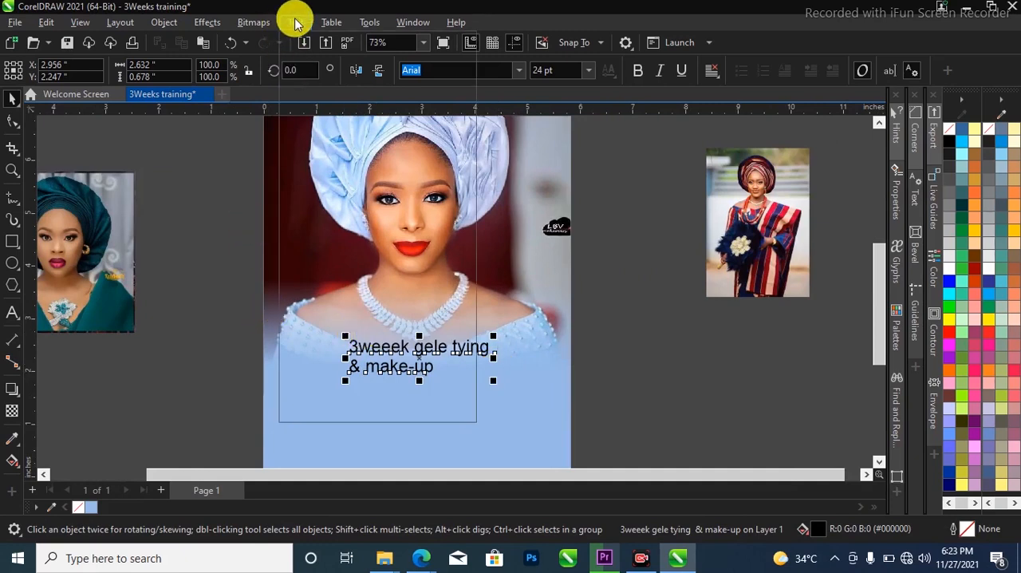
pyautogui.click(293, 23)
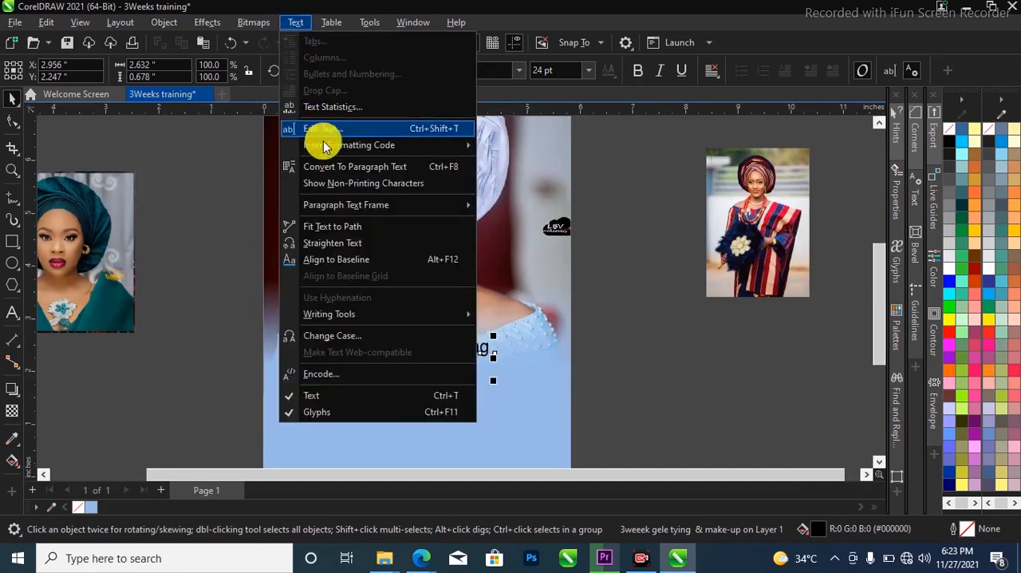
pyautogui.click(355, 340)
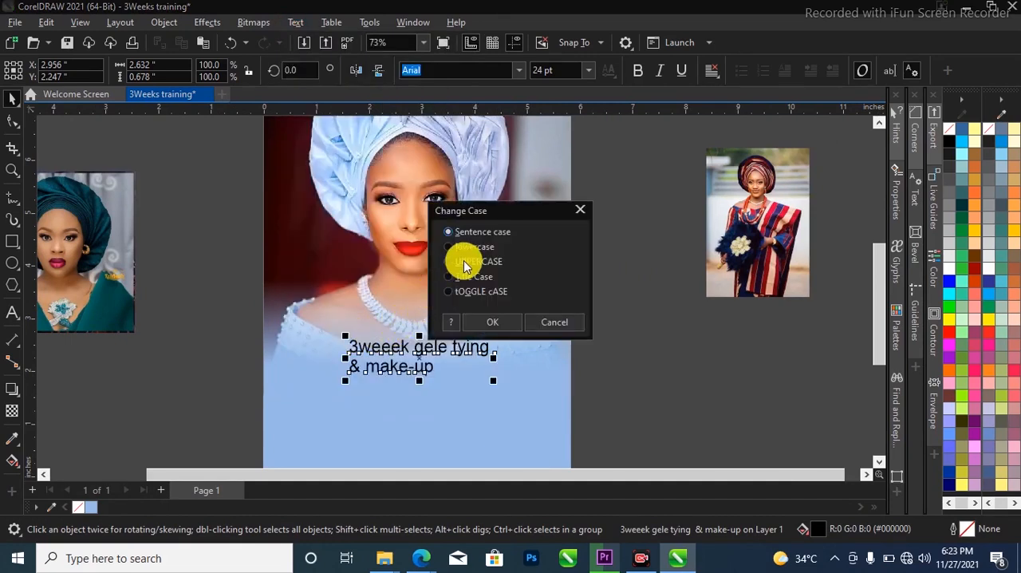
pyautogui.click(474, 261)
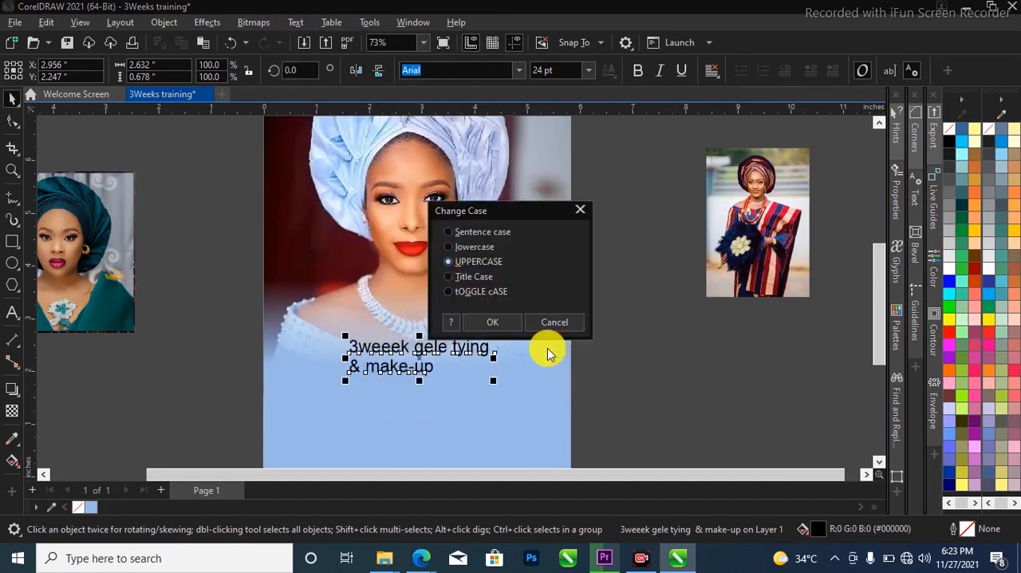
pyautogui.click(514, 322)
pyautogui.click(634, 351)
pyautogui.scroll(-1, 744, 391)
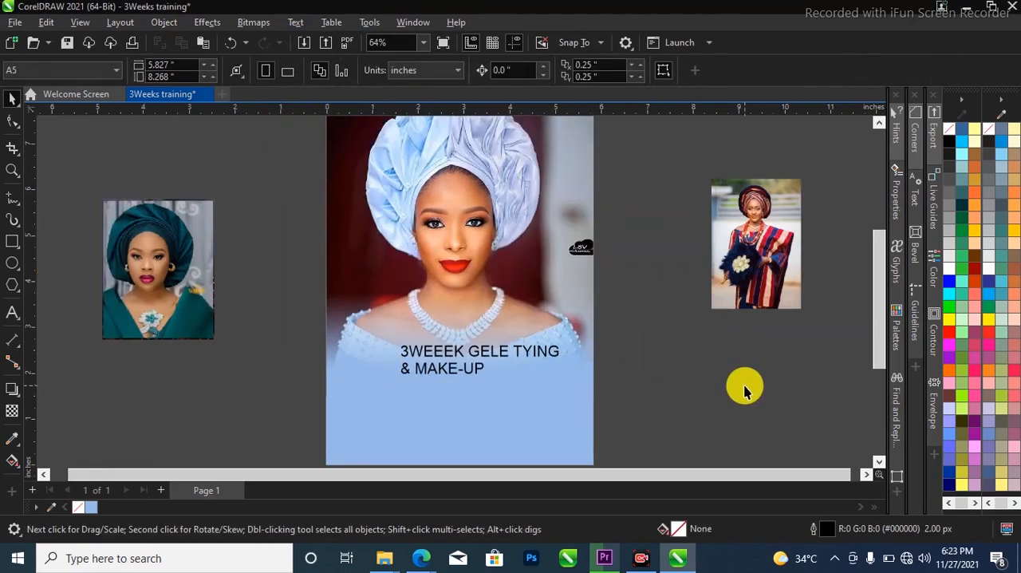
# Set the heading text's font to Gobold Thin Light
pyautogui.scroll(1, 744, 391)
pyautogui.click(423, 353)
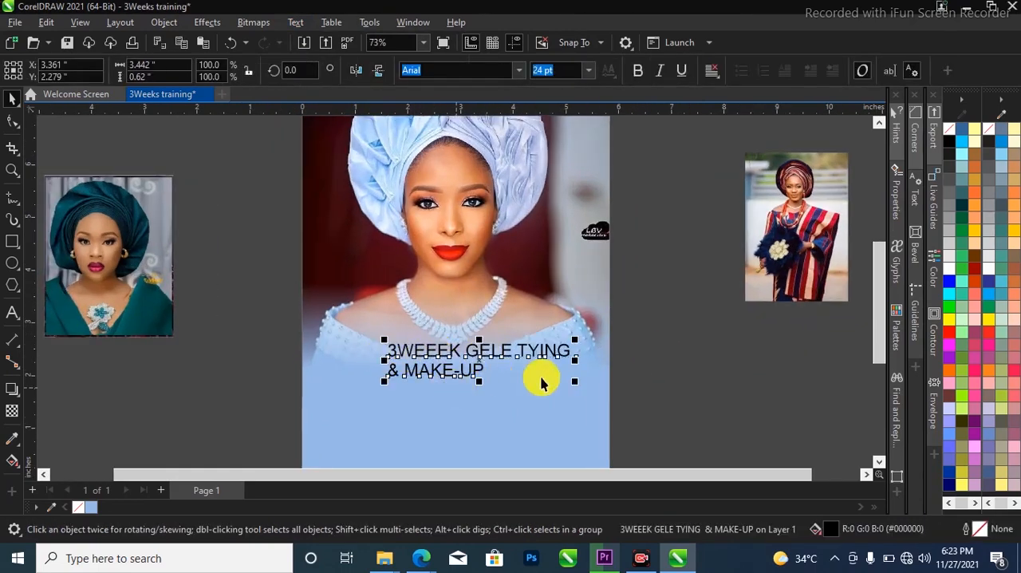
pyautogui.click(516, 76)
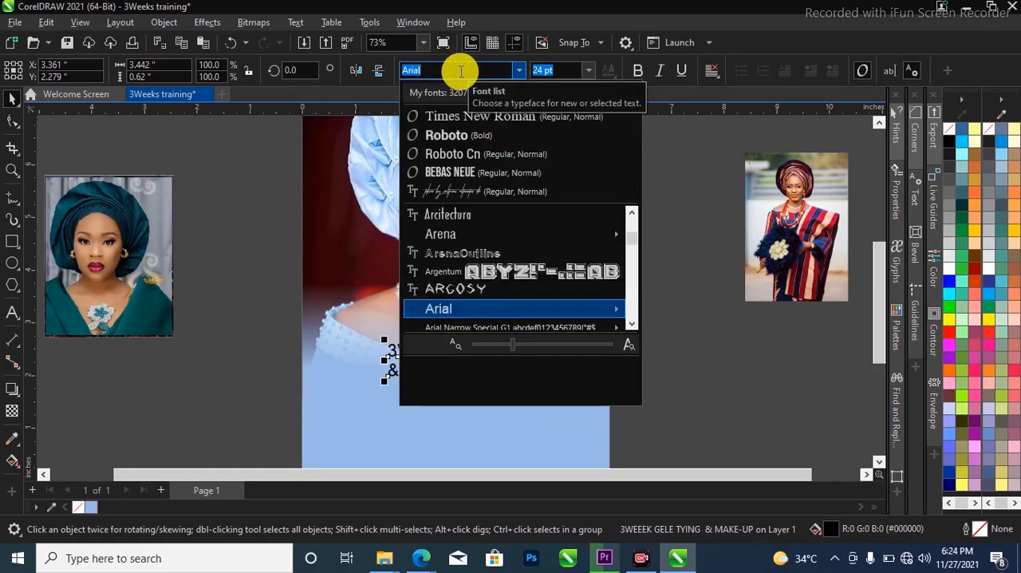
pyautogui.write('g')
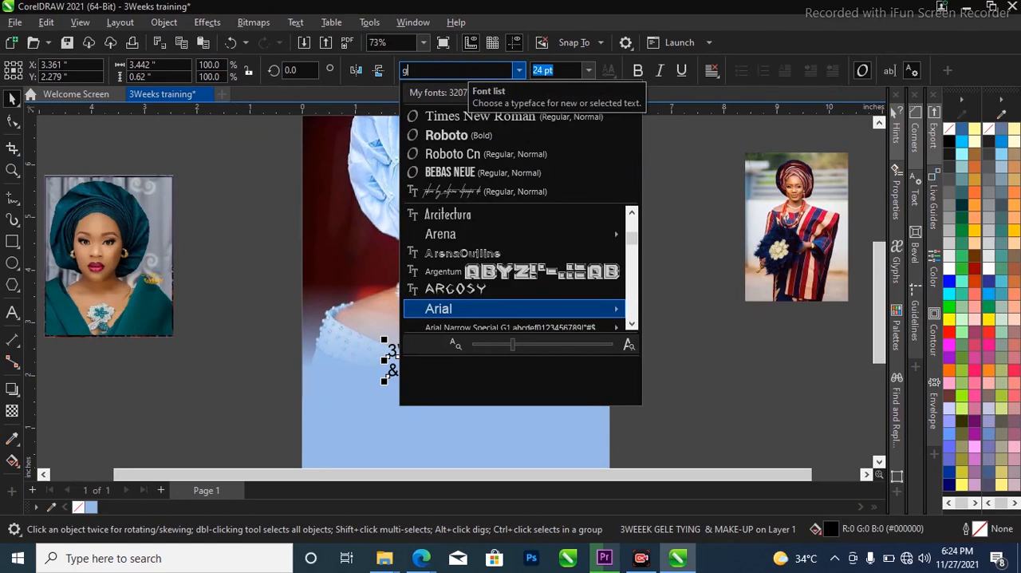
pyautogui.write('obold')
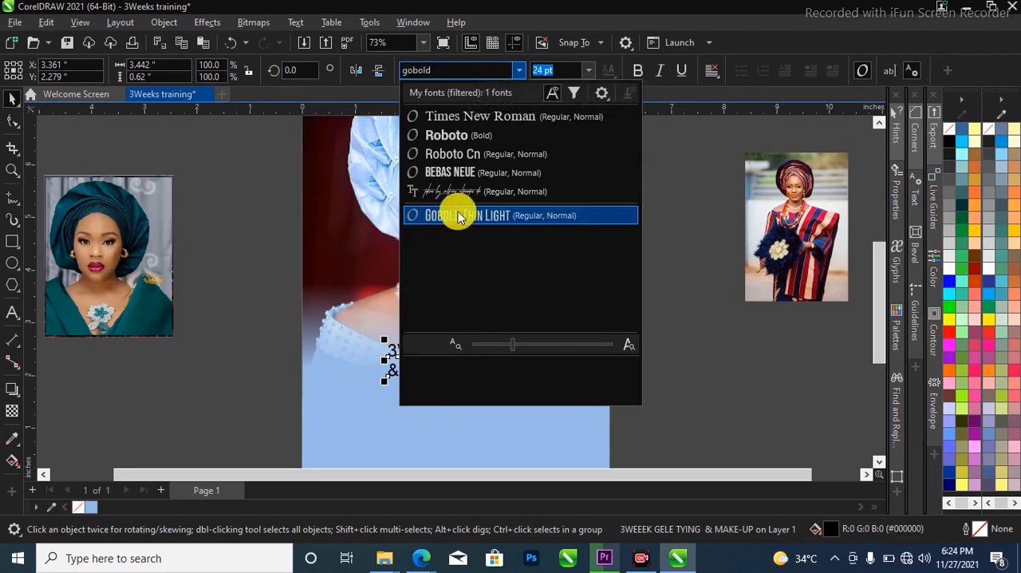
pyautogui.click(461, 215)
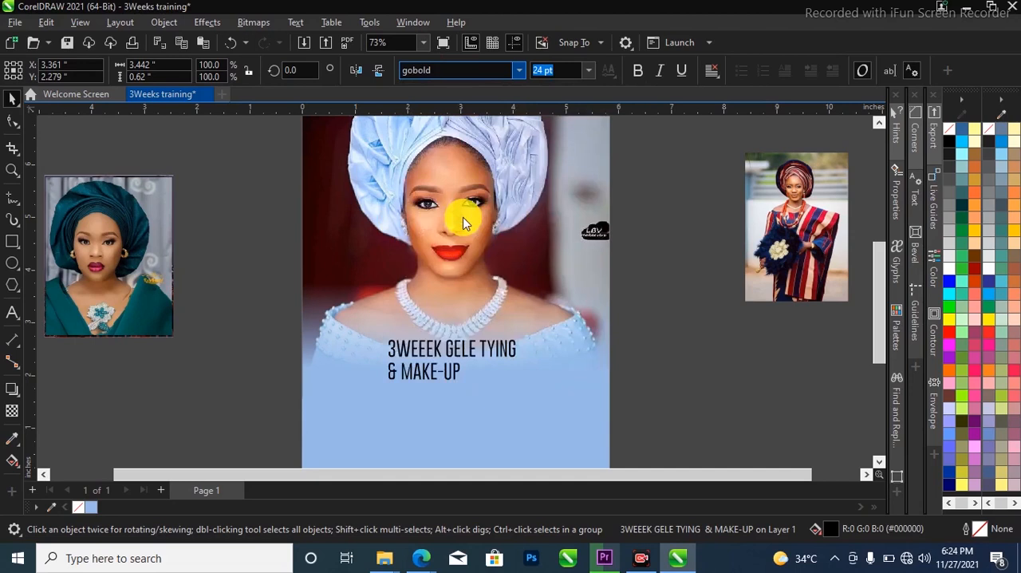
pyautogui.click(488, 368)
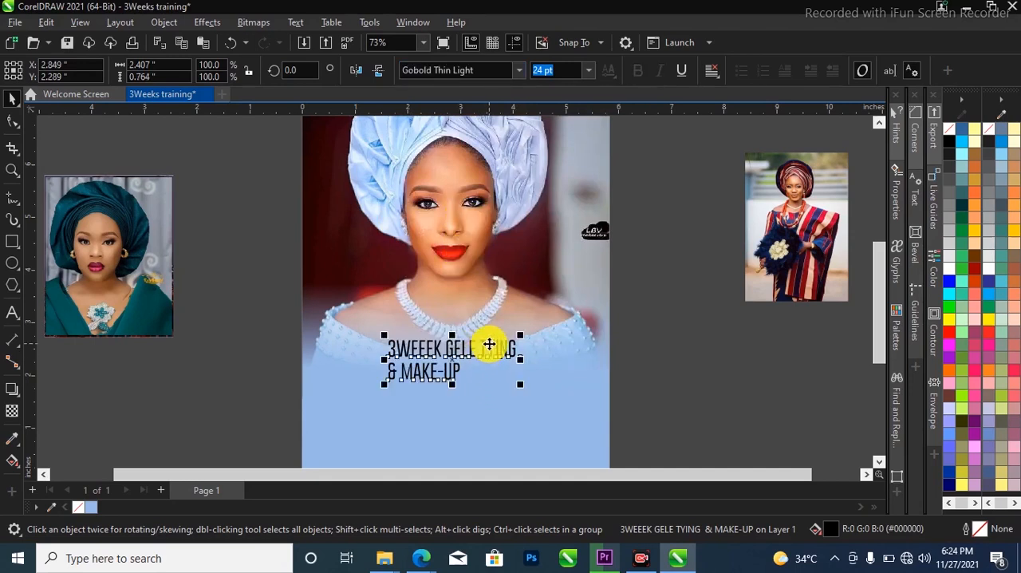
# Break the heading apart into separate lines and move "& MAKE-UP" down into the blue area
pyautogui.click(165, 22)
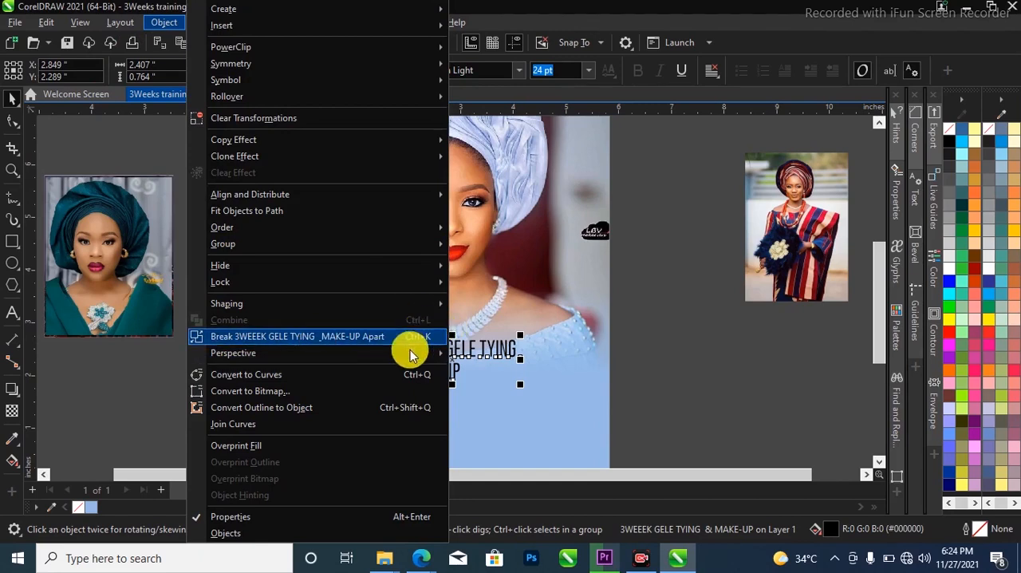
pyautogui.click(366, 339)
pyautogui.scroll(2, 450, 367)
pyautogui.click(456, 378)
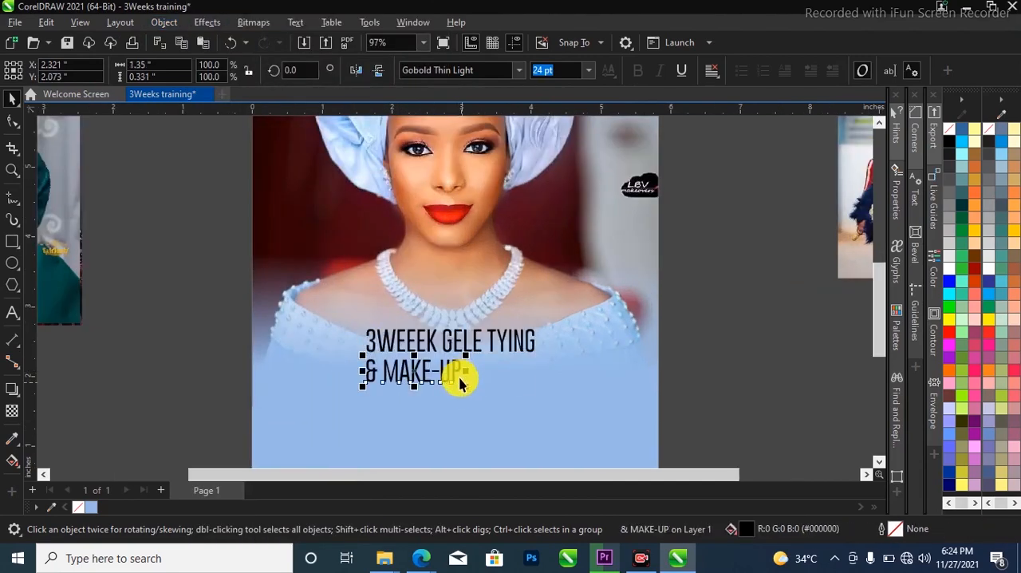
pyautogui.moveTo(428, 361); pyautogui.dragTo(464, 405)
# Put "GELE TYING" on its own line below "3WEEEK" and break the two lines apart into separate texts
pyautogui.click(443, 345)
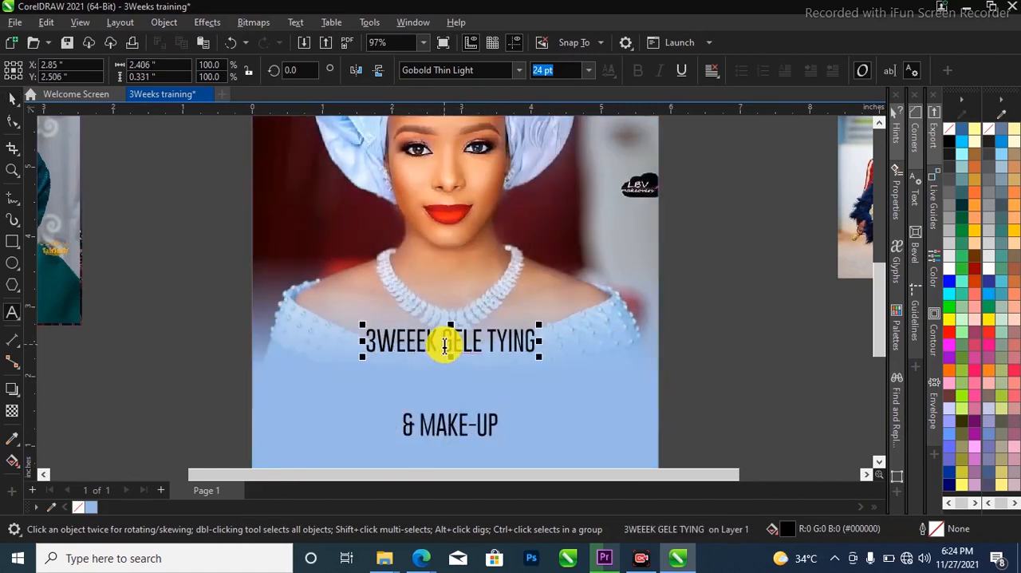
pyautogui.press('Return')
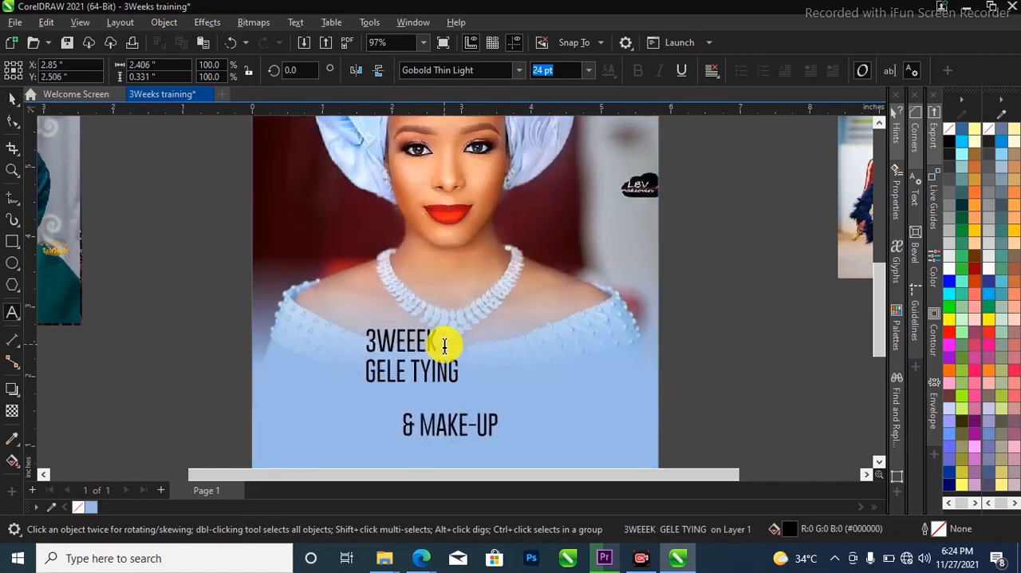
pyautogui.hotkey('ctrl', 'space')
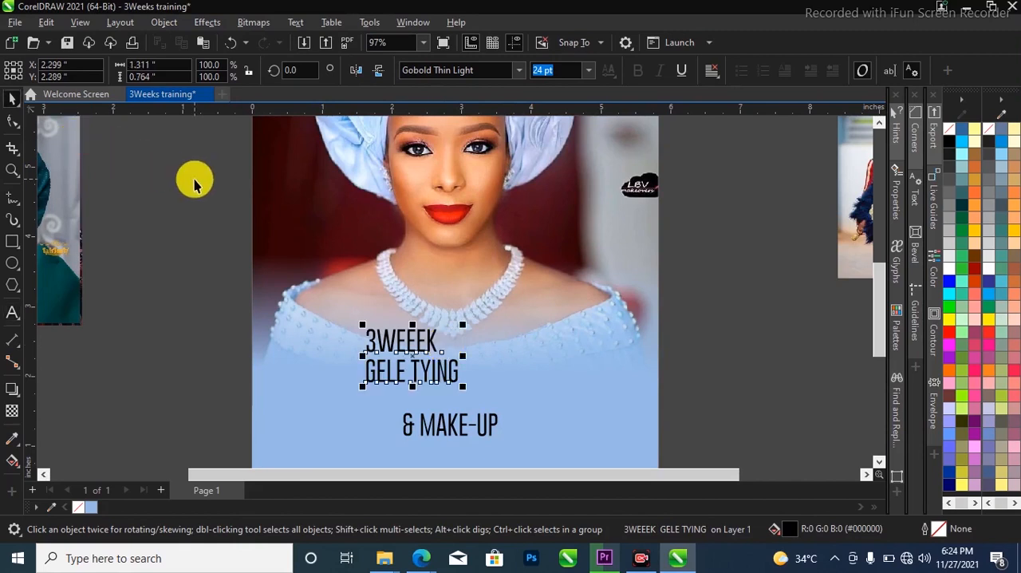
pyautogui.hotkey('ctrl', 'k')
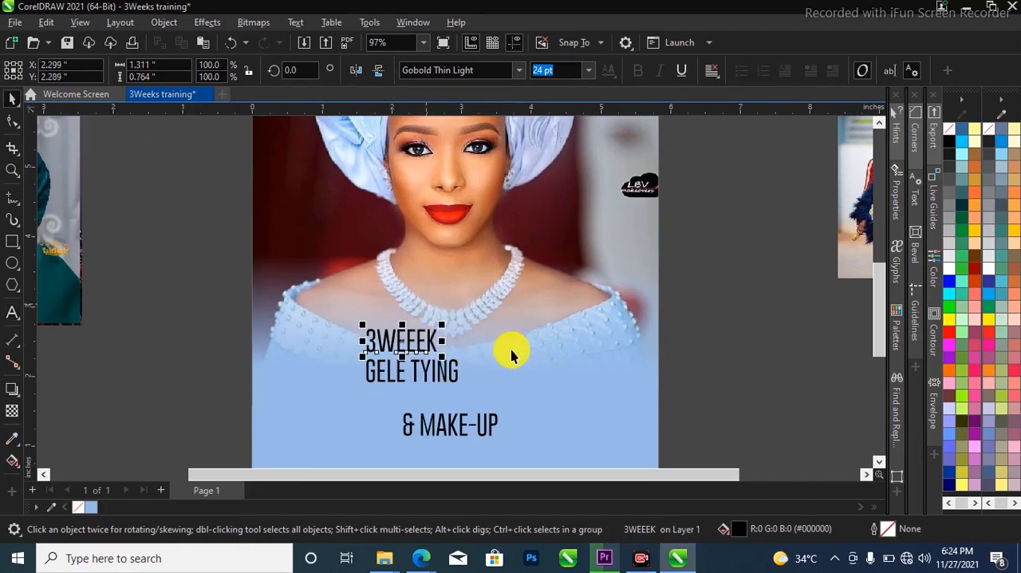
# Move "GELE TYING" in front of "& MAKE-UP" on the same line and select both texts
pyautogui.moveTo(444, 380); pyautogui.dragTo(375, 425)
pyautogui.scroll(2, 391, 422)
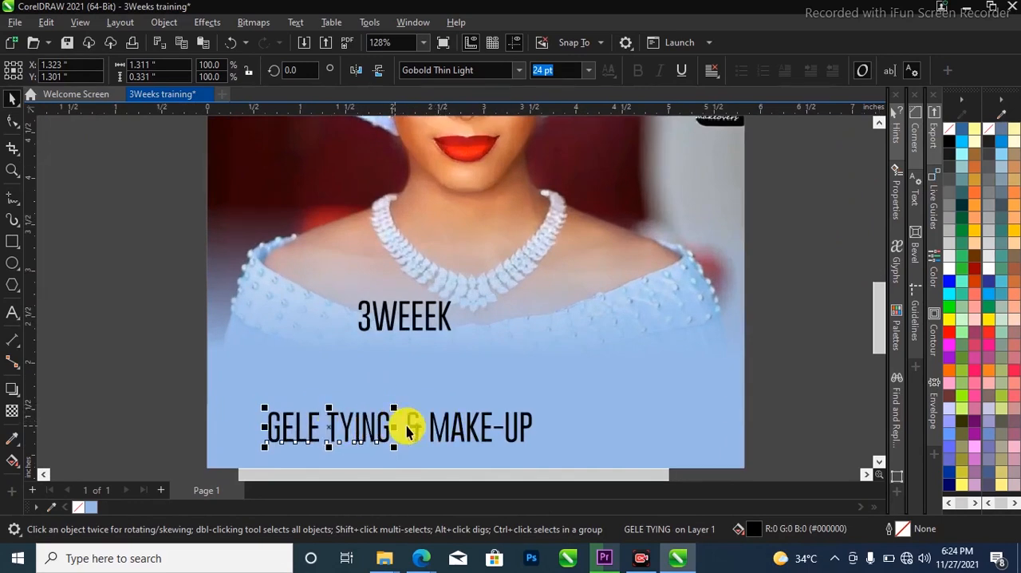
pyautogui.keyDown('shift'); pyautogui.click(436, 428); pyautogui.keyUp('shift')
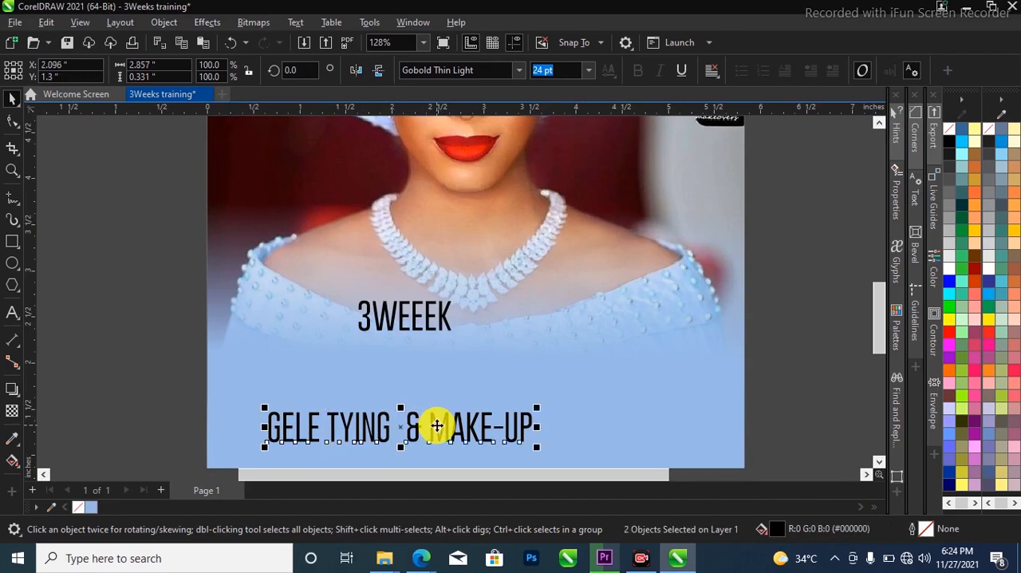
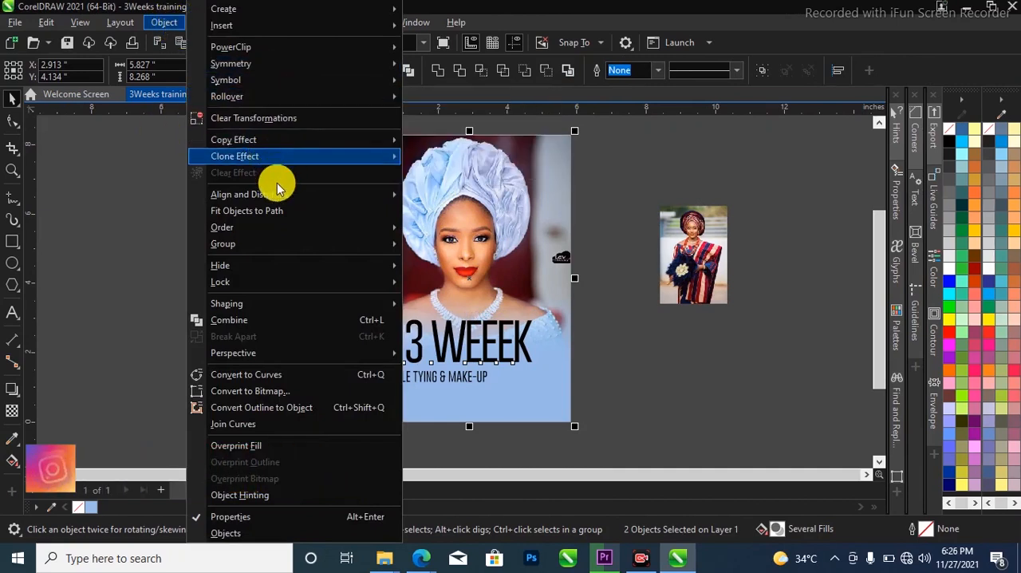
# Centre the "3 WEEEK" heading horizontally on the page-wide portrait
pyautogui.moveTo(281, 202)
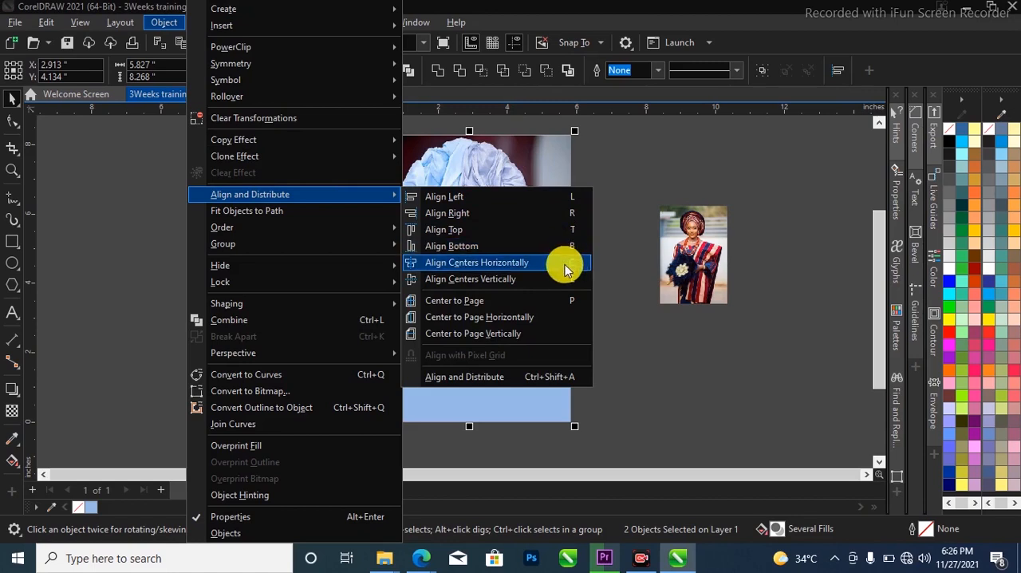
pyautogui.click(477, 263)
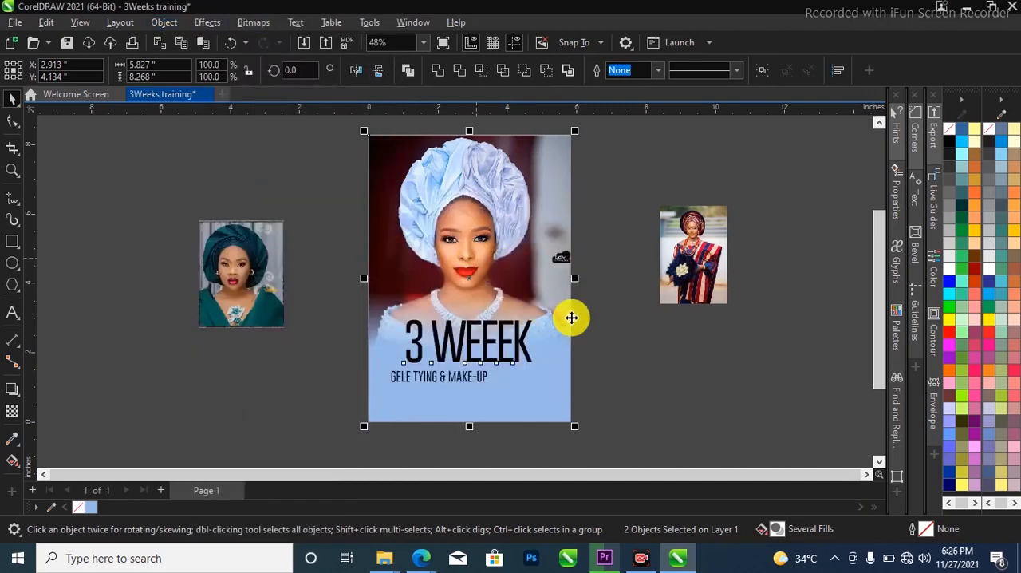
pyautogui.click(571, 323)
pyautogui.scroll(1, 517, 344)
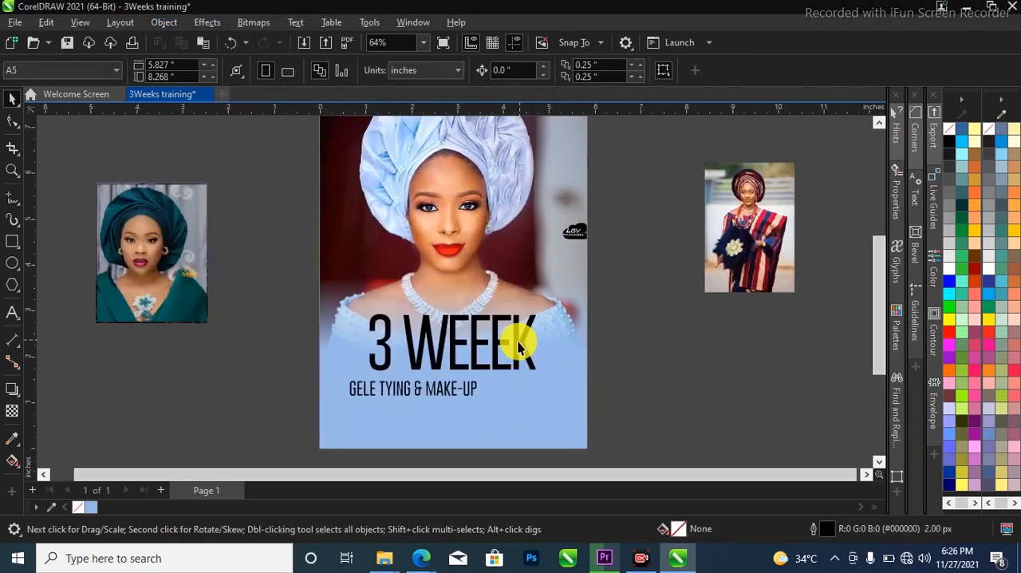
pyautogui.keyDown('shift'); pyautogui.click(545, 278); pyautogui.keyUp('shift')
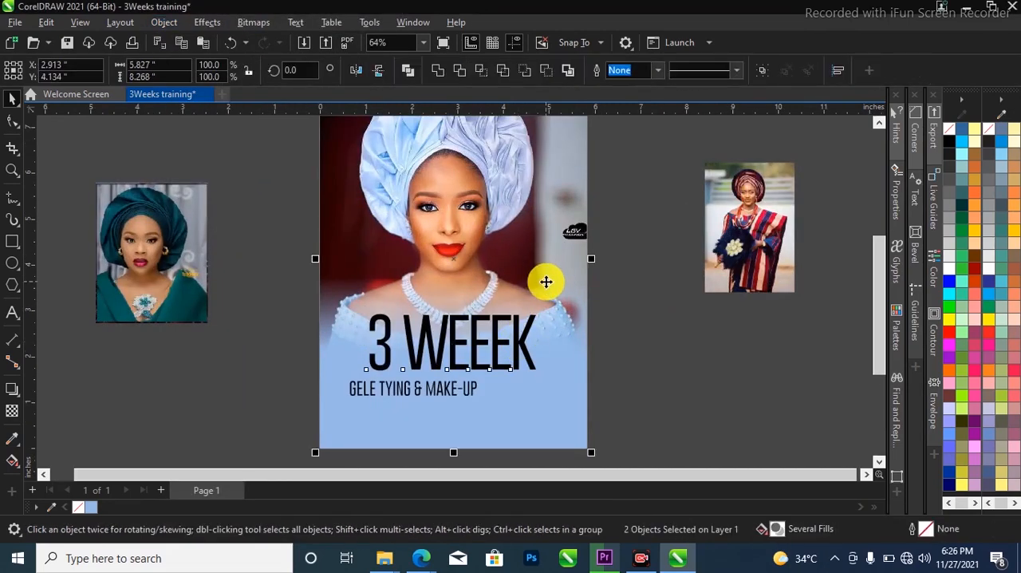
pyautogui.click(616, 324)
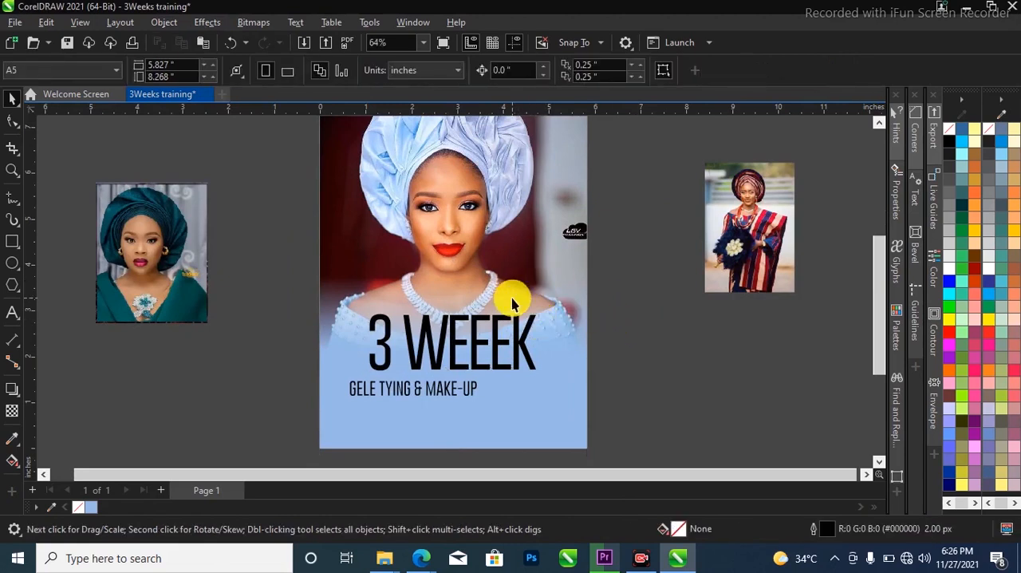
pyautogui.click(521, 334)
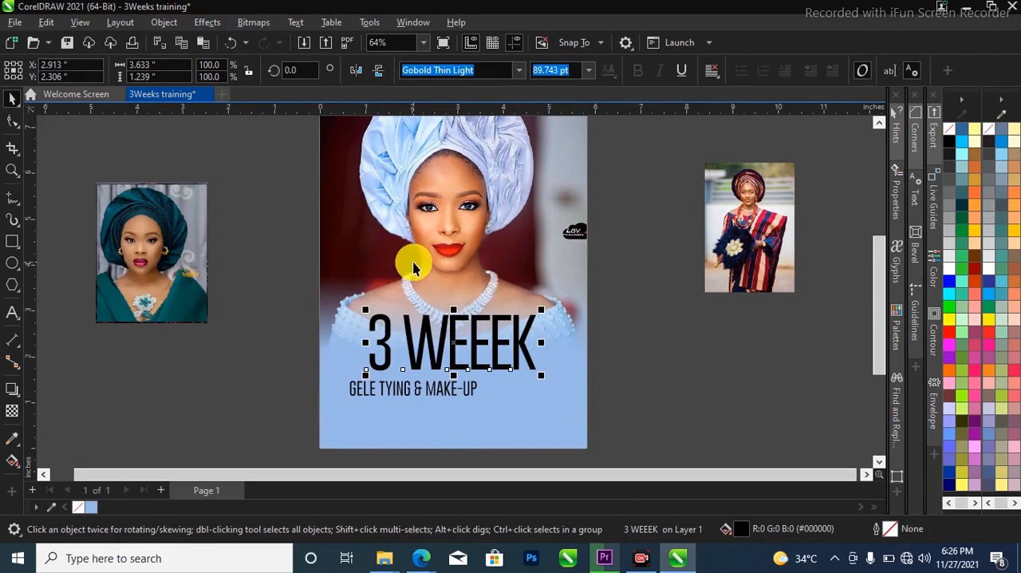
pyautogui.keyDown('shift'); pyautogui.click(353, 246); pyautogui.keyUp('shift')
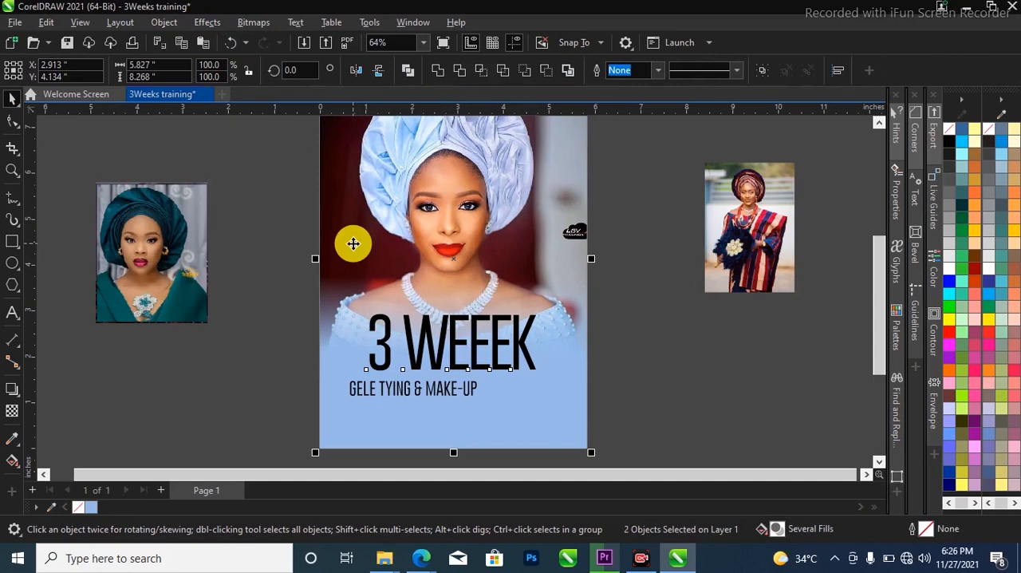
# Enlarge the "GELE TYING & MAKE-UP" text to about 3.74 inches wide beneath the heading
pyautogui.click(475, 389)
pyautogui.moveTo(481, 401); pyautogui.dragTo(527, 414)
pyautogui.moveTo(526, 360); pyautogui.dragTo(522, 357)
# Change the heading text to "3 WEEEKS" and centre it horizontally on the portrait again
pyautogui.scroll(1, 463, 388)
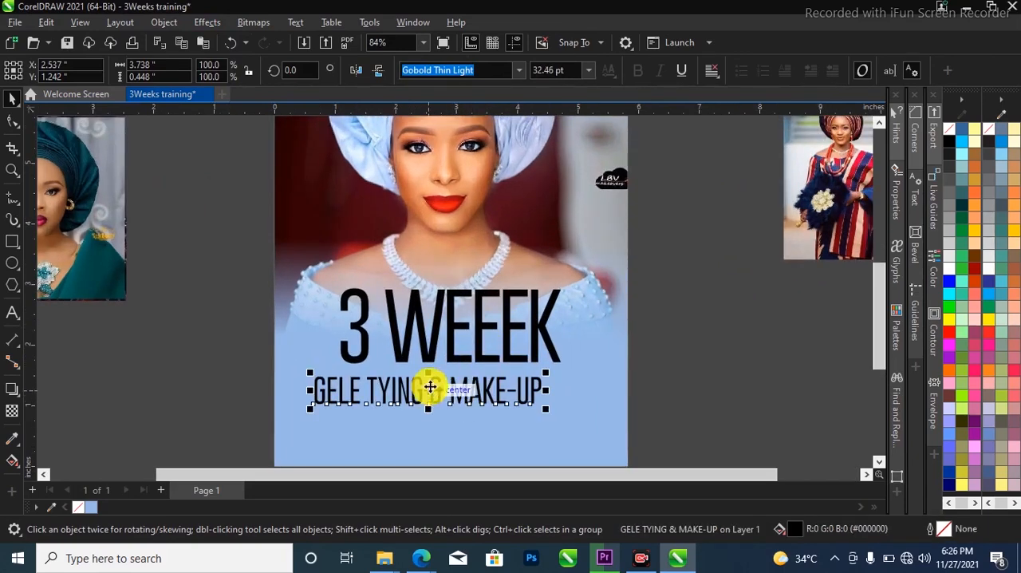
pyautogui.doubleClick(545, 335)
pyautogui.write('S')
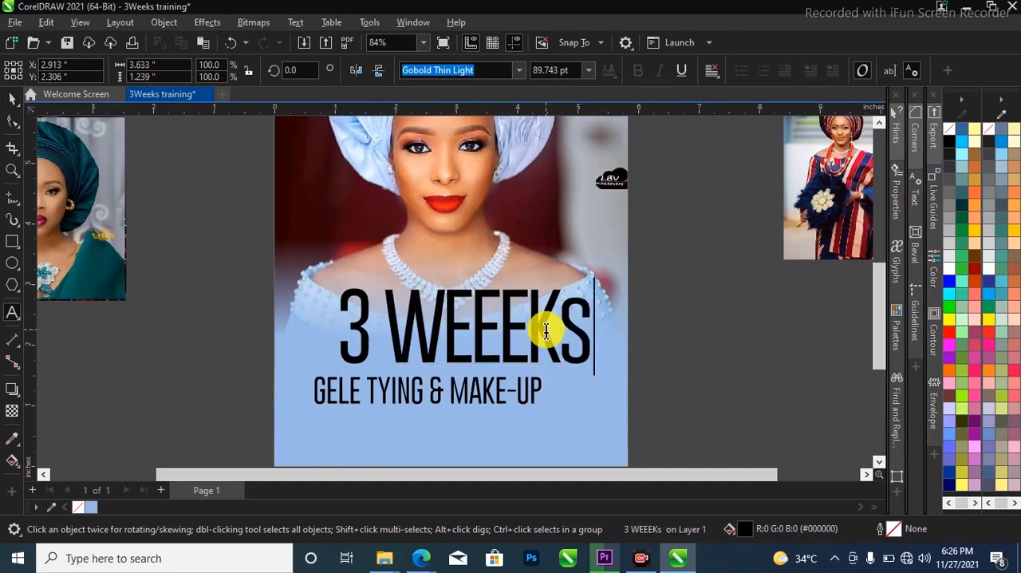
pyautogui.press('BackSpace')
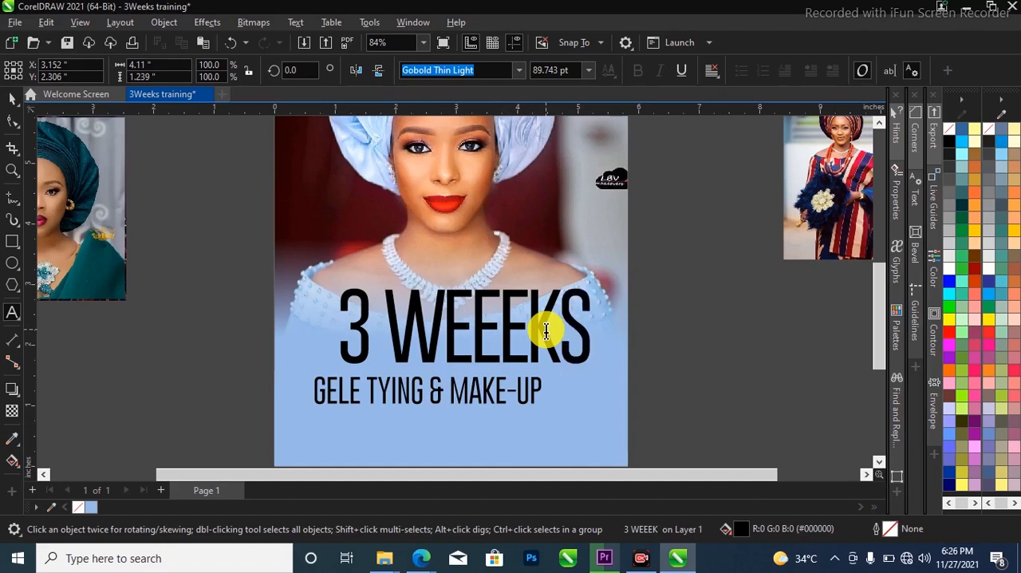
pyautogui.hotkey('ctrl', 'space')
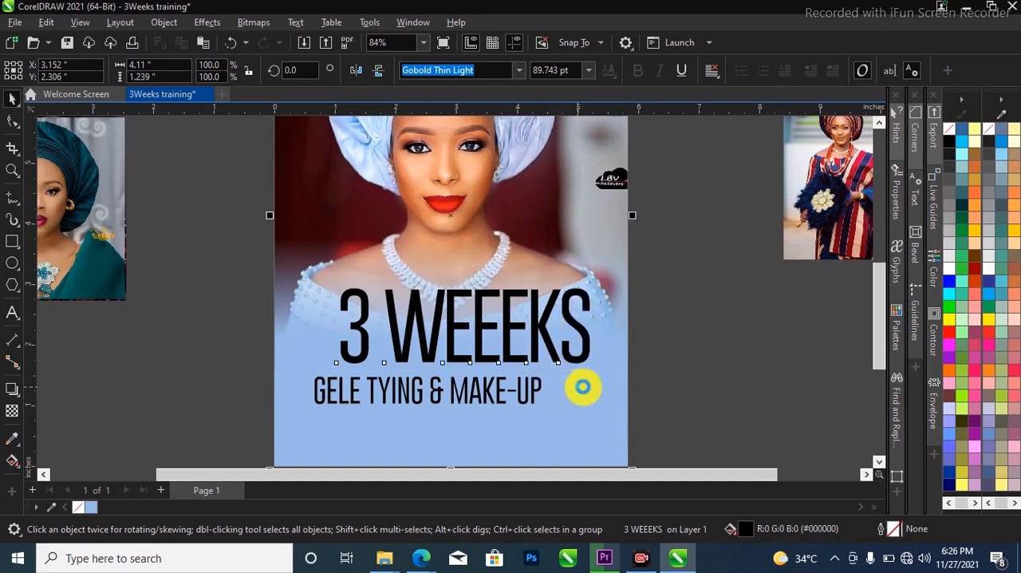
pyautogui.press('Escape')
# Centre "GELE TYING & MAKE-UP" horizontally under the "3 WEEEKS" heading
pyautogui.click(516, 393)
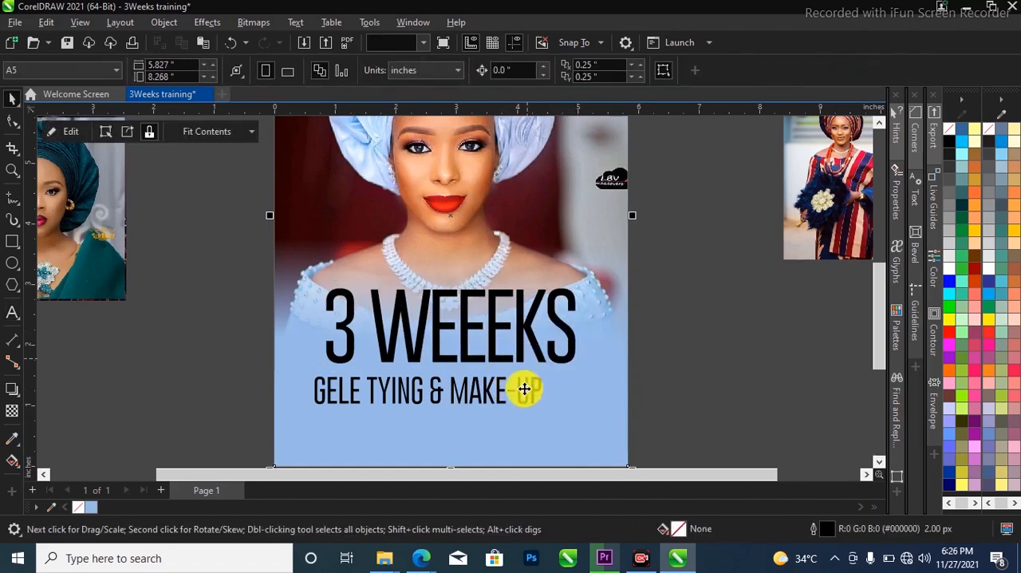
pyautogui.click(517, 394)
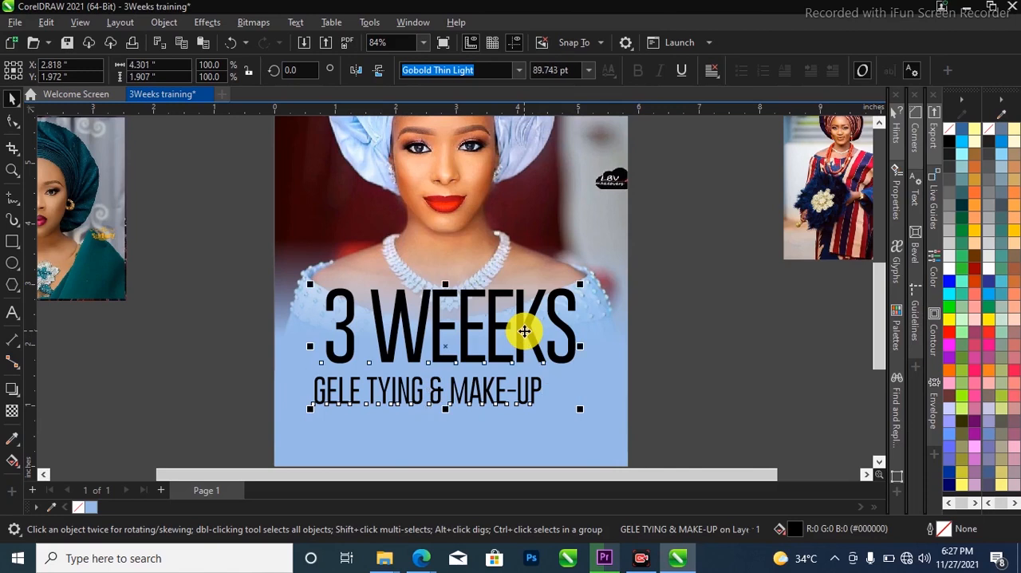
pyautogui.press('c')
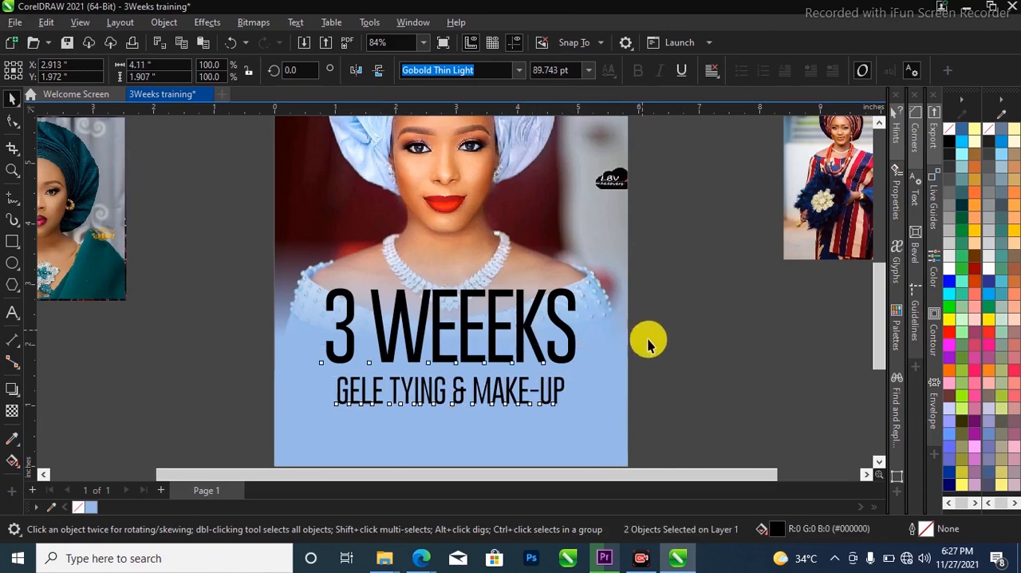
pyautogui.click(649, 337)
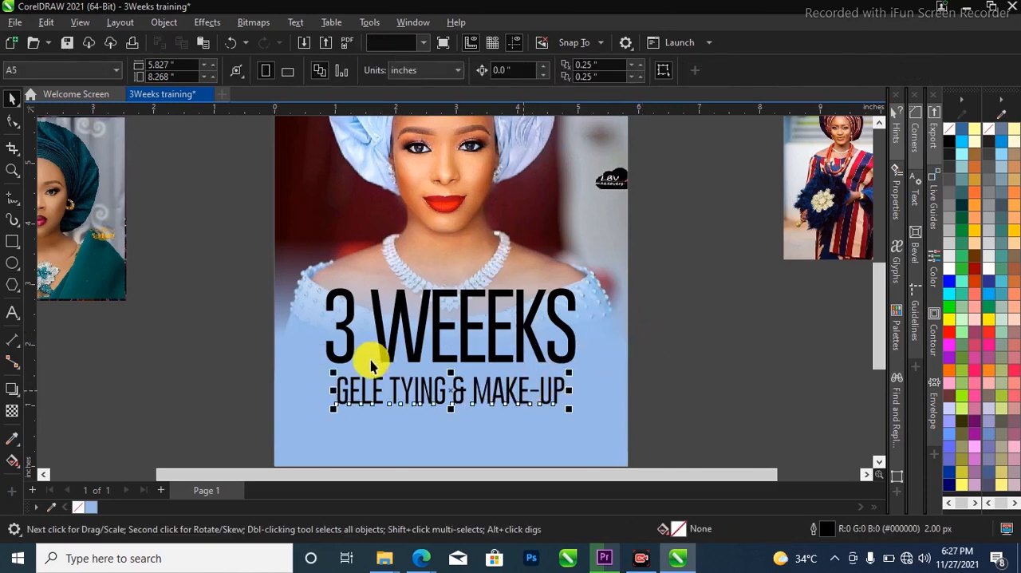
# Widen "GELE TYING & MAKE-UP" to about 4 inches and move it up close beneath the heading
pyautogui.moveTo(332, 371); pyautogui.dragTo(319, 371)
pyautogui.scroll(2, 431, 389)
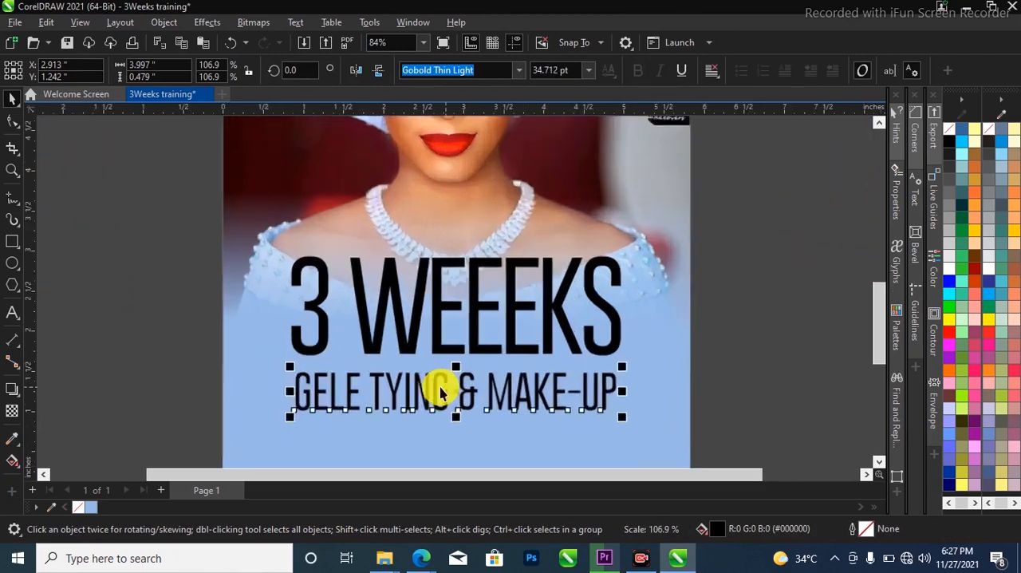
pyautogui.moveTo(438, 383); pyautogui.dragTo(445, 377)
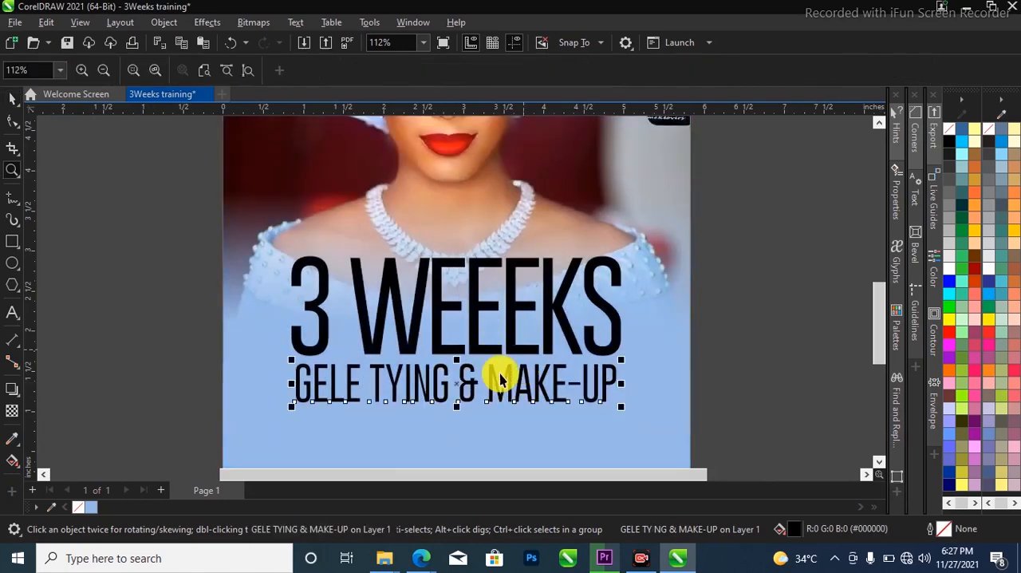
# Sample the dark maroon #340201 from the portrait's background and fill both text lines with it
pyautogui.scroll(-1, 490, 342)
pyautogui.scroll(-2, 406, 256)
pyautogui.scroll(-1, 525, 290)
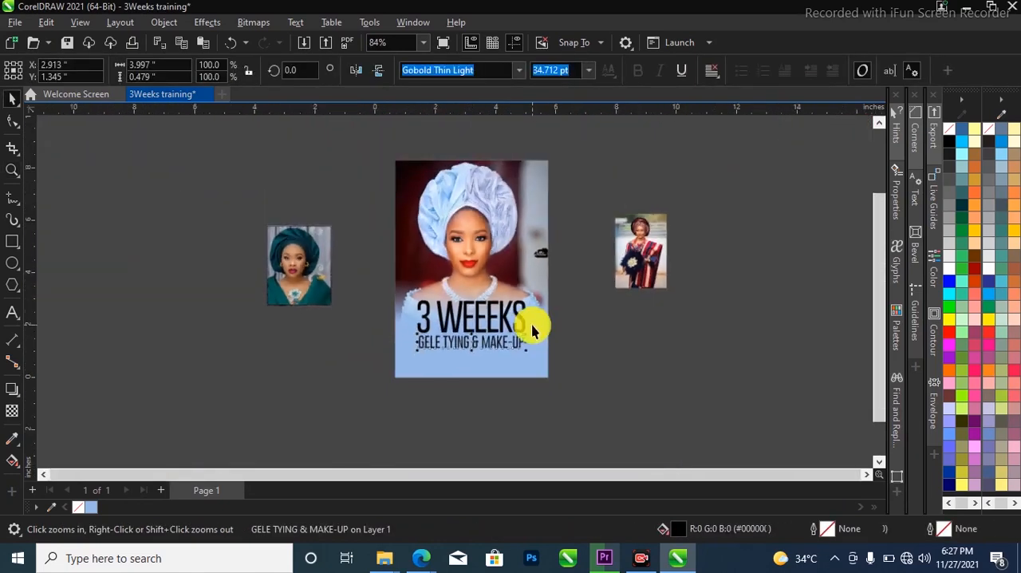
pyautogui.scroll(1, 447, 226)
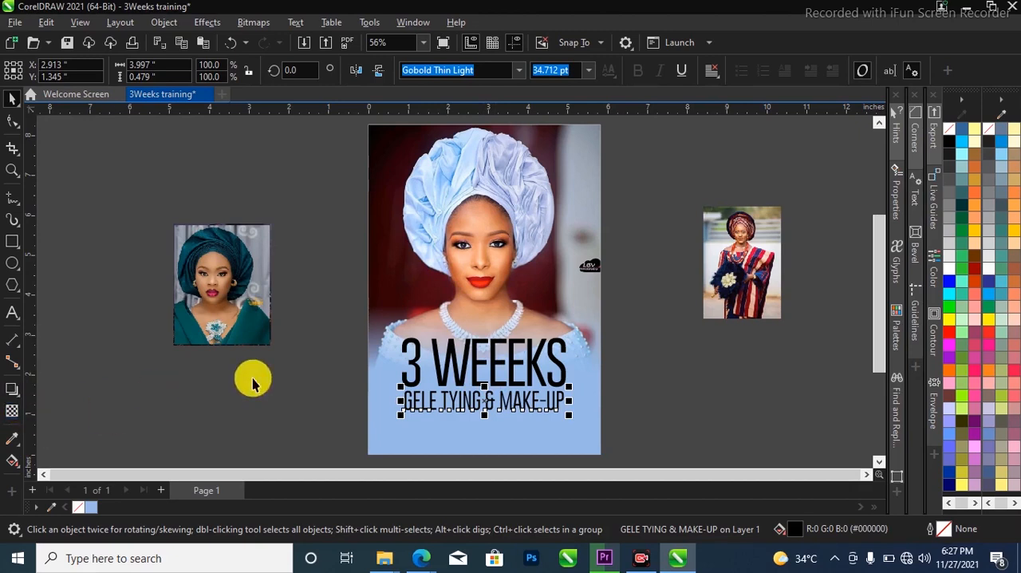
pyautogui.click(8, 440)
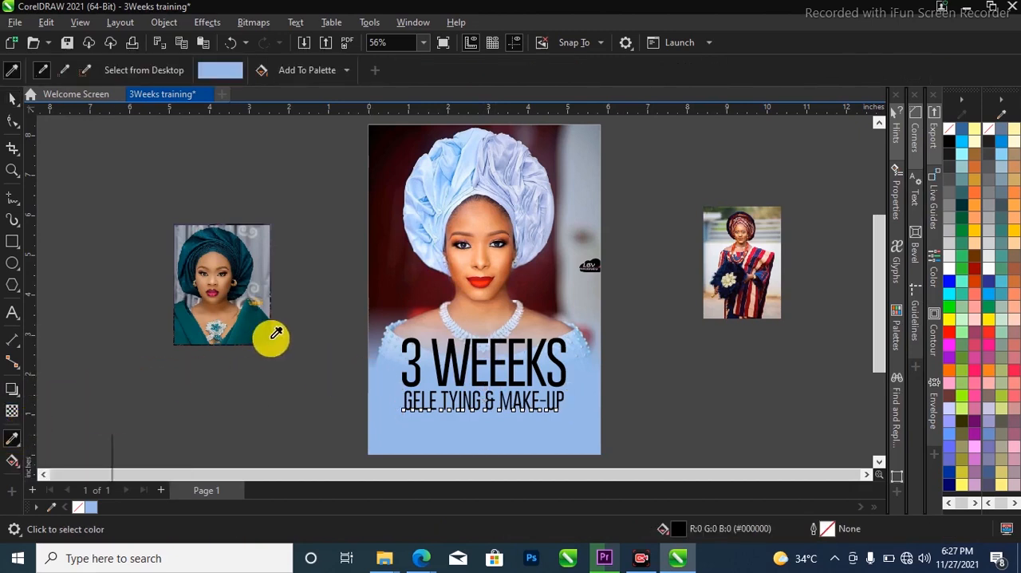
pyautogui.click(394, 282)
pyautogui.scroll(4, 485, 347)
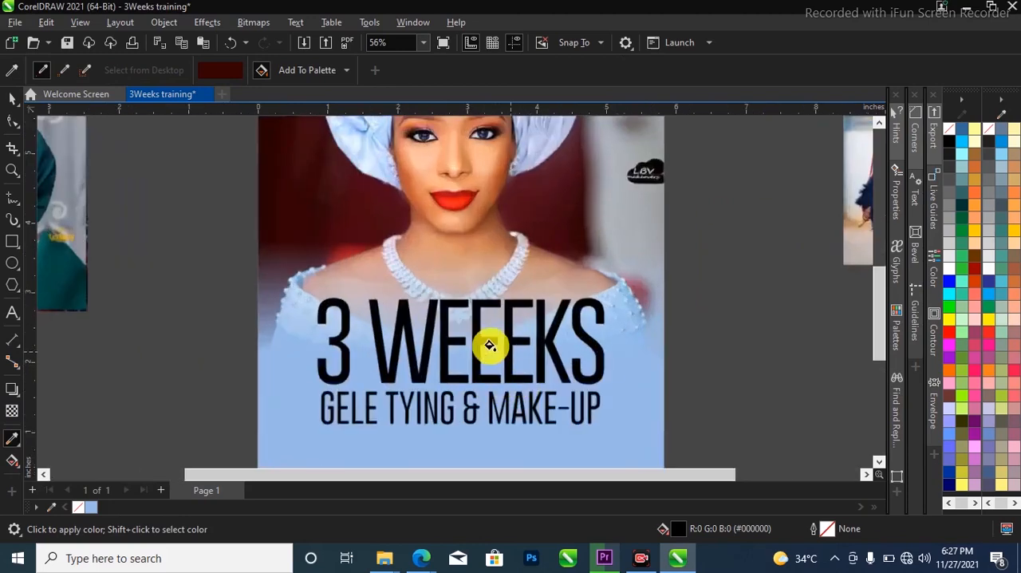
pyautogui.click(471, 333)
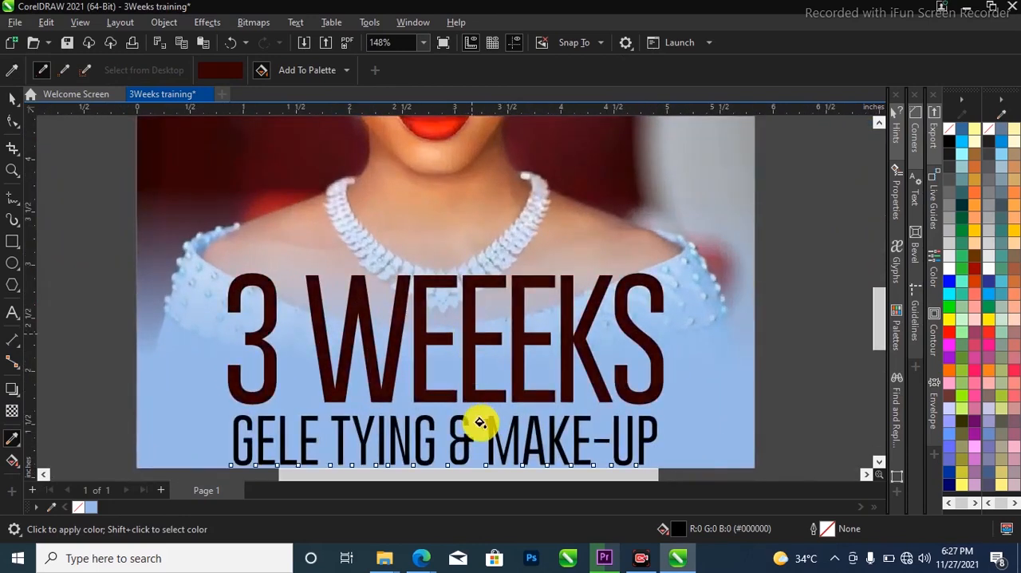
pyautogui.click(491, 430)
pyautogui.scroll(-1, 427, 304)
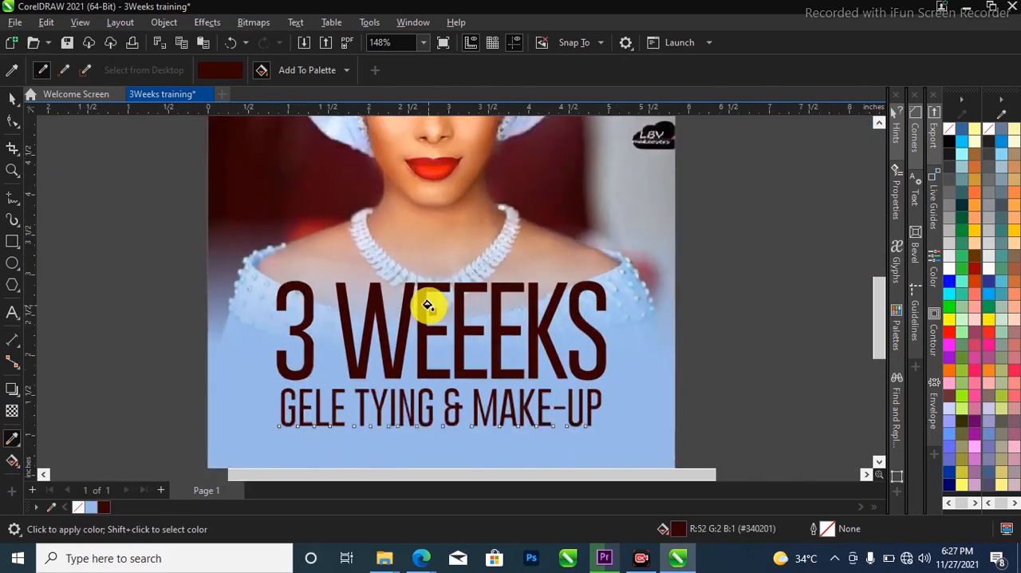
# Give both text lines an outline in the sampled dark maroon
pyautogui.scroll(-1, 730, 293)
pyautogui.press('space')
pyautogui.moveTo(726, 231); pyautogui.dragTo(299, 411)
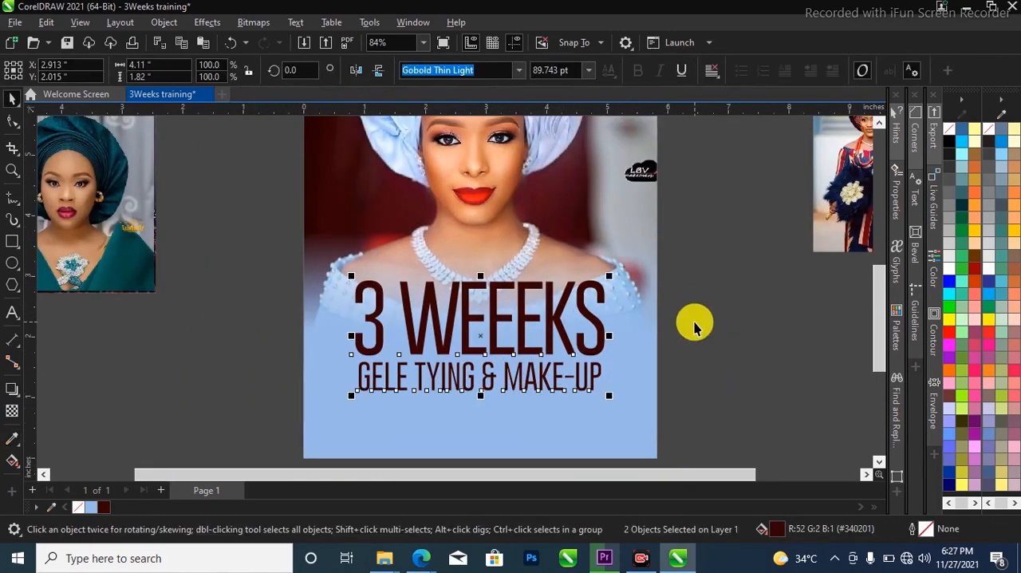
pyautogui.rightClick(108, 505)
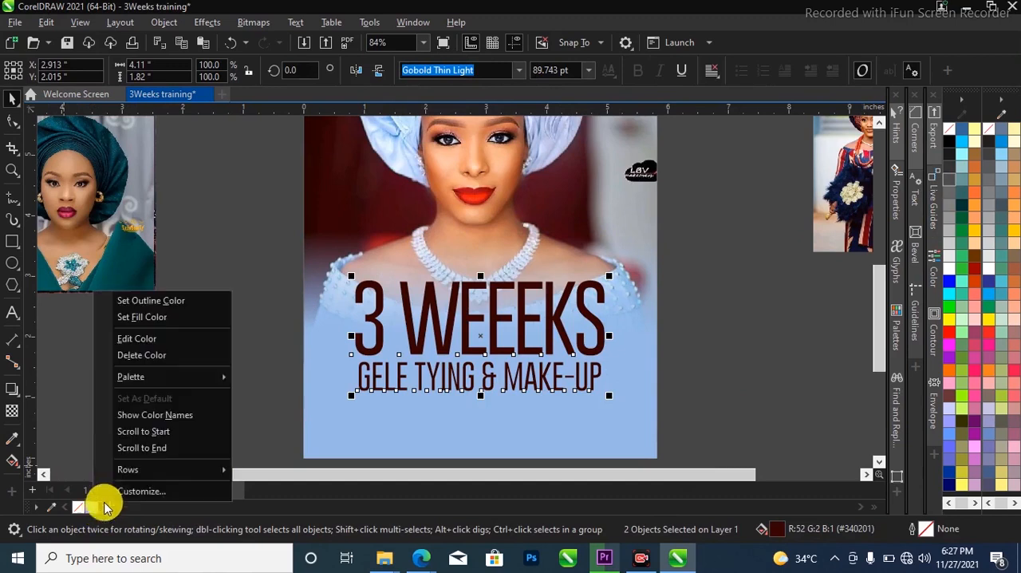
pyautogui.click(177, 310)
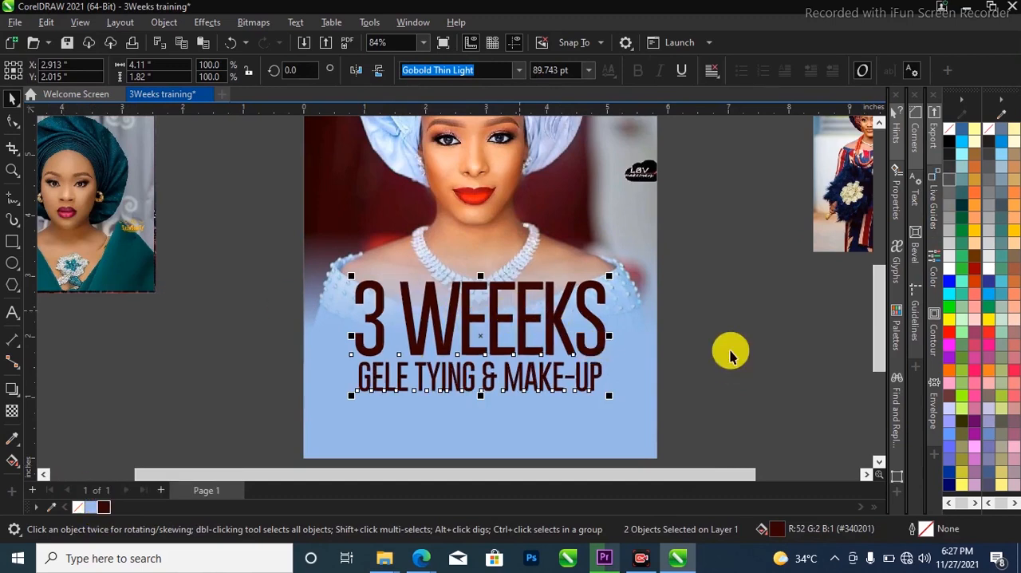
pyautogui.press('Escape')
# Try a vertical fountain fill from dark maroon to white across both text lines
pyautogui.scroll(1, 496, 383)
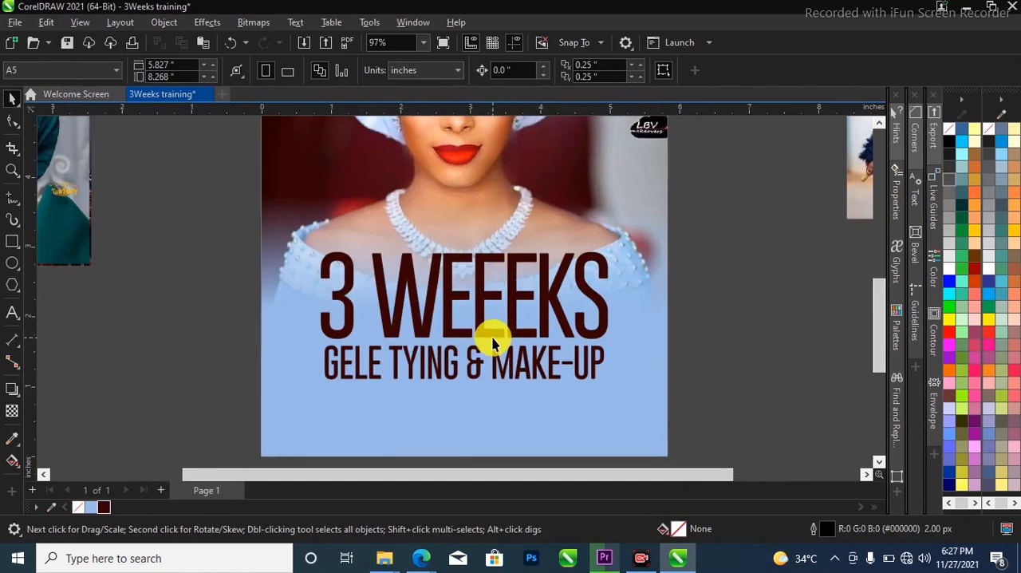
pyautogui.click(502, 362)
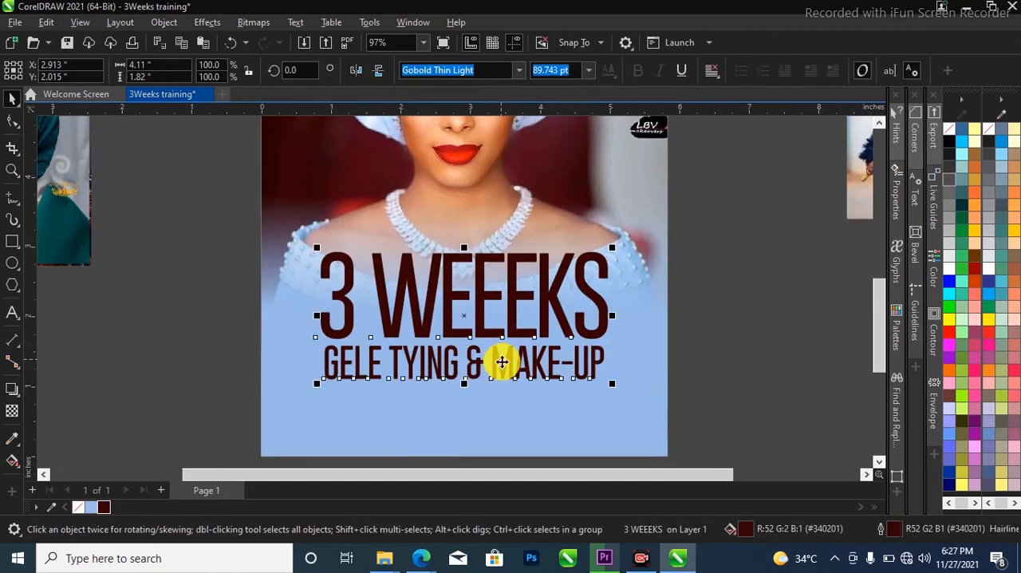
pyautogui.keyDown('shift'); pyautogui.click(459, 372); pyautogui.keyUp('shift')
pyautogui.press('g')
pyautogui.moveTo(462, 225); pyautogui.dragTo(465, 393)
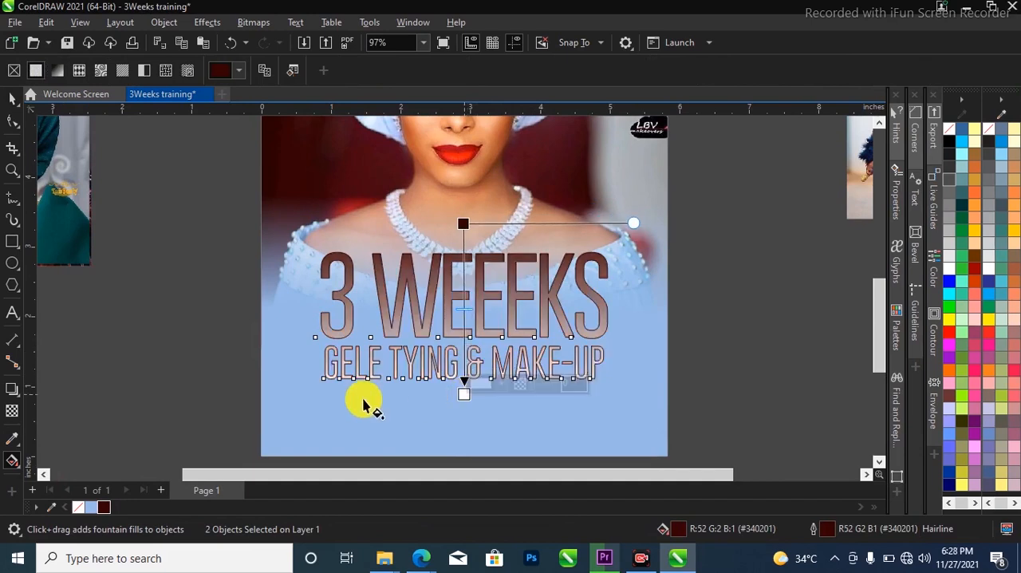
pyautogui.press('space')
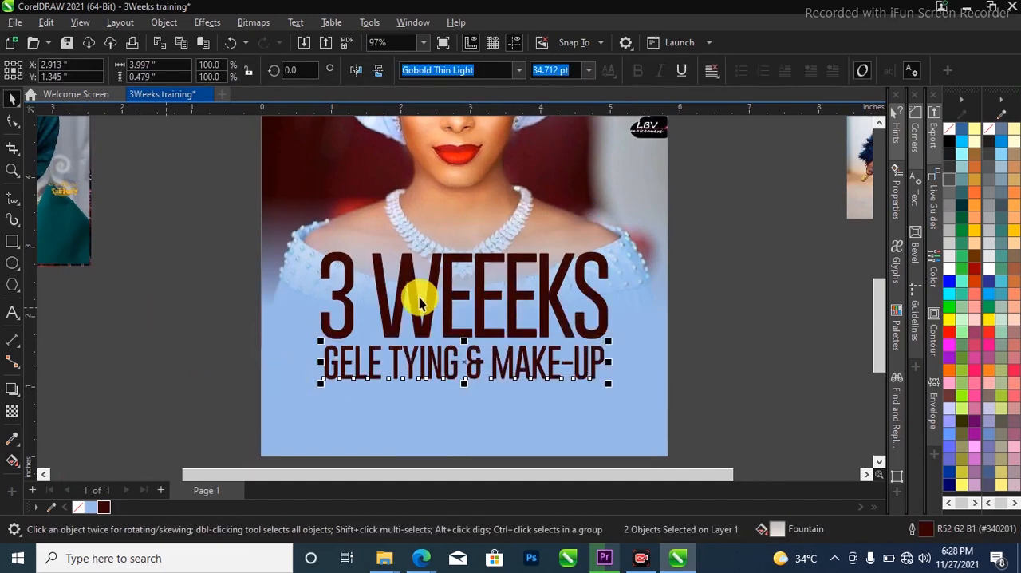
# Apply a vertical fountain fill to the "3 WEEEKS" heading, running downward from dark maroon to white
pyautogui.click(413, 306)
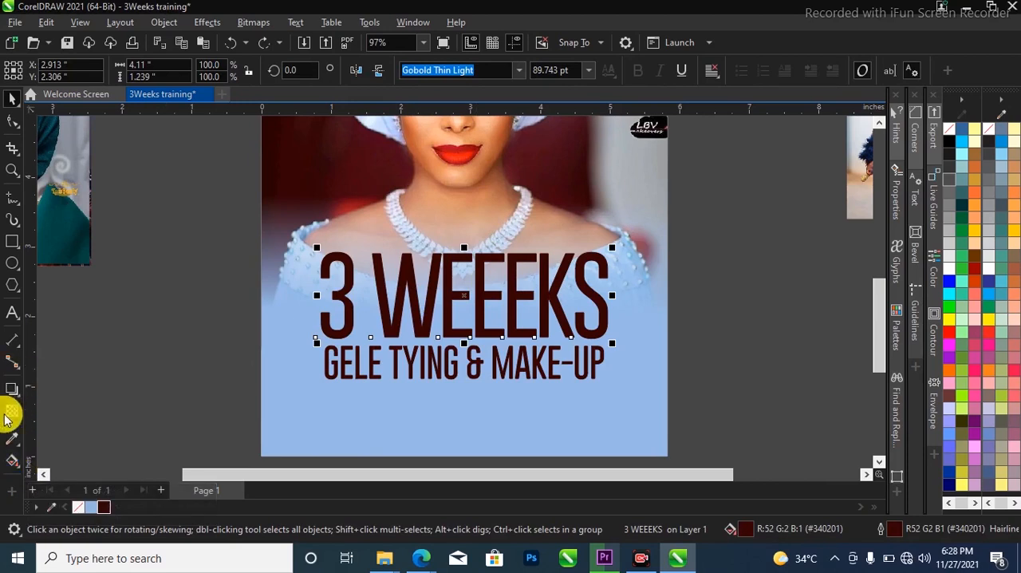
pyautogui.click(18, 472)
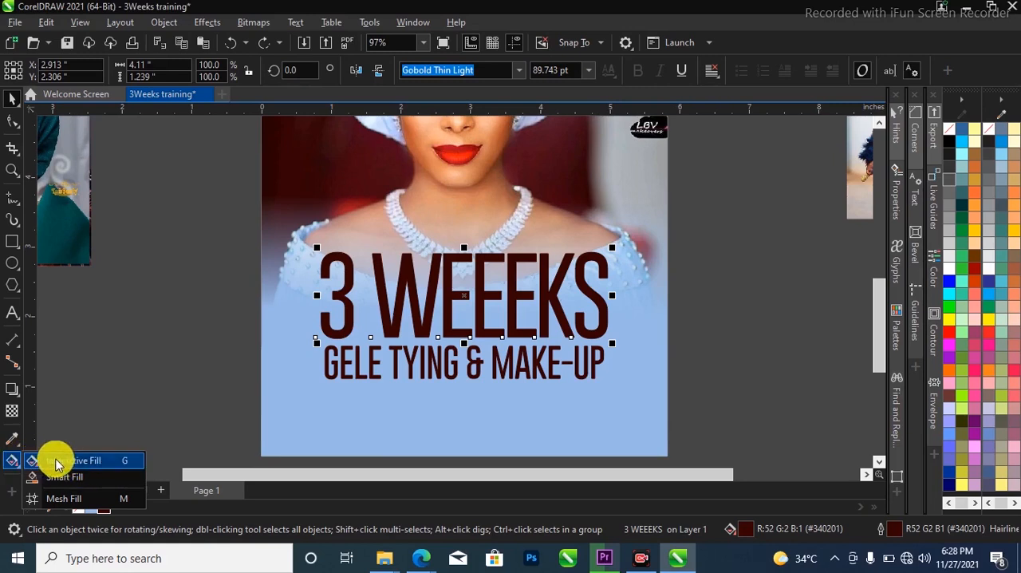
pyautogui.click(67, 463)
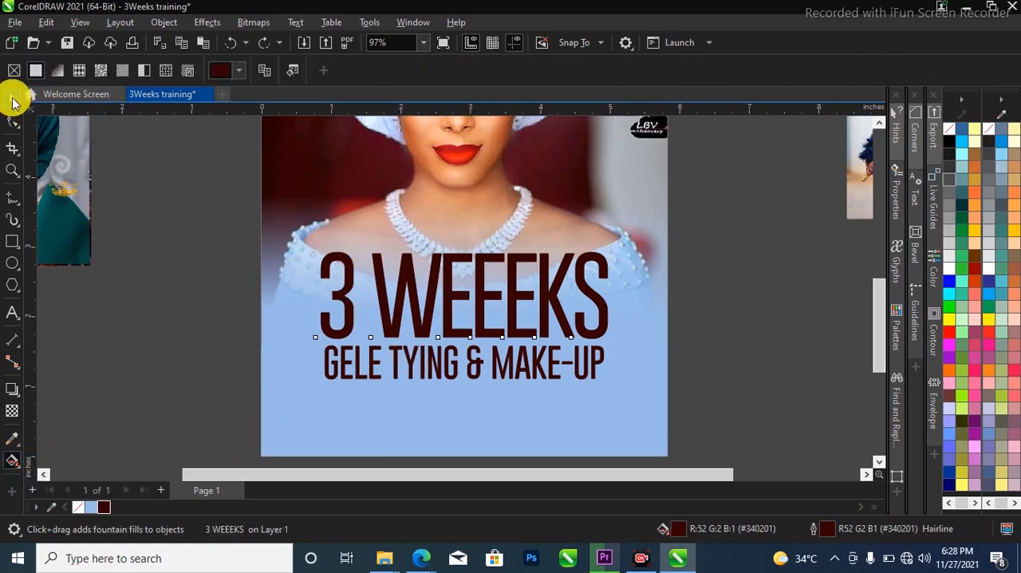
pyautogui.press('space')
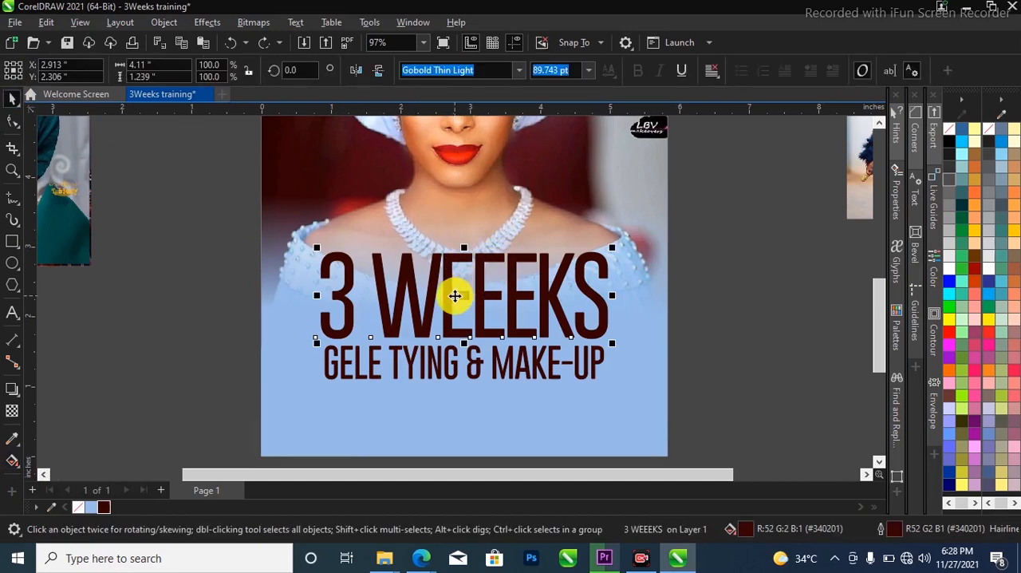
pyautogui.press('space')
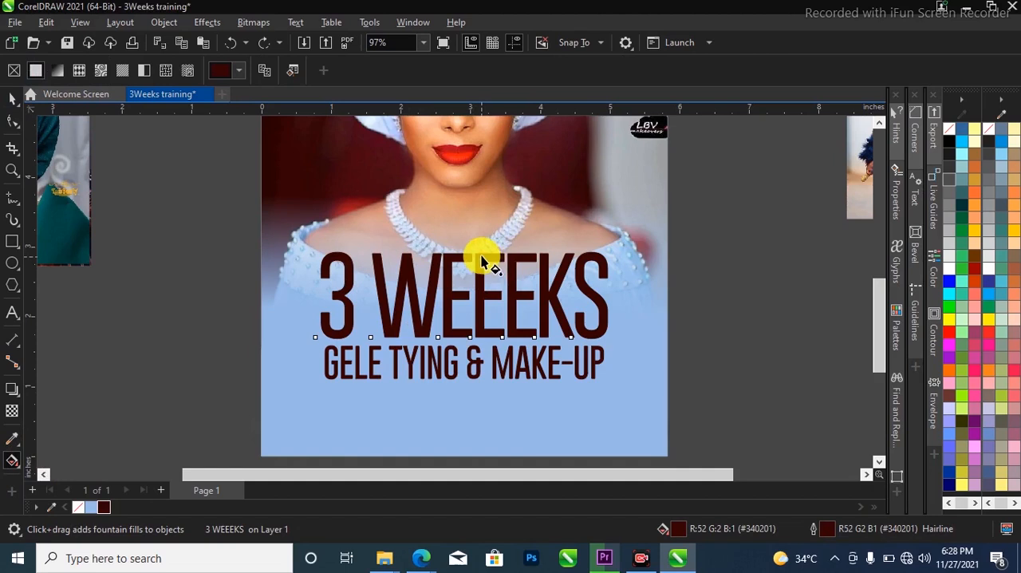
pyautogui.moveTo(483, 254); pyautogui.dragTo(479, 395)
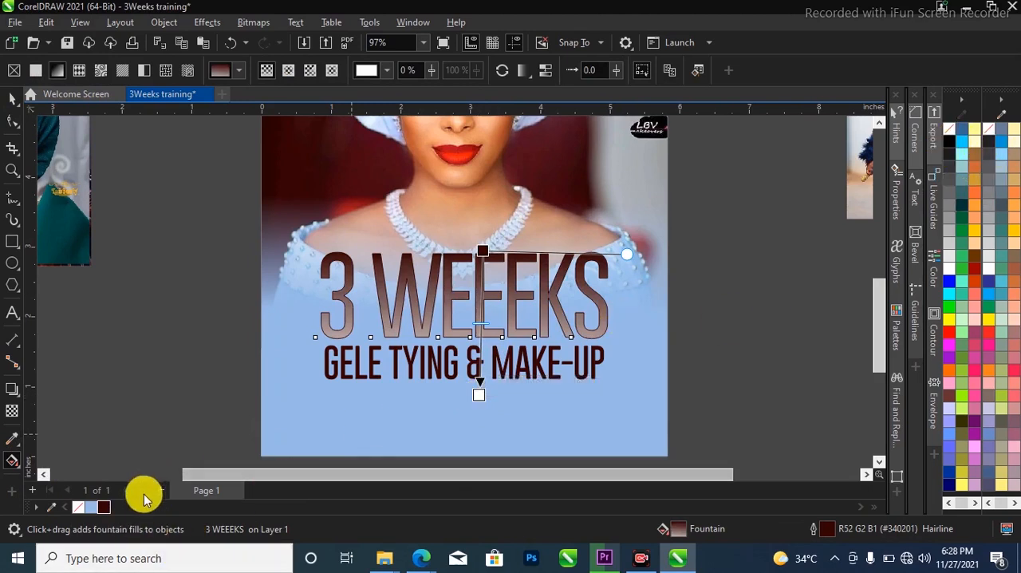
# Recolour the heading gradient's white end with the document's dark maroon, then darken that end to #1A0000
pyautogui.moveTo(105, 505); pyautogui.dragTo(475, 392)
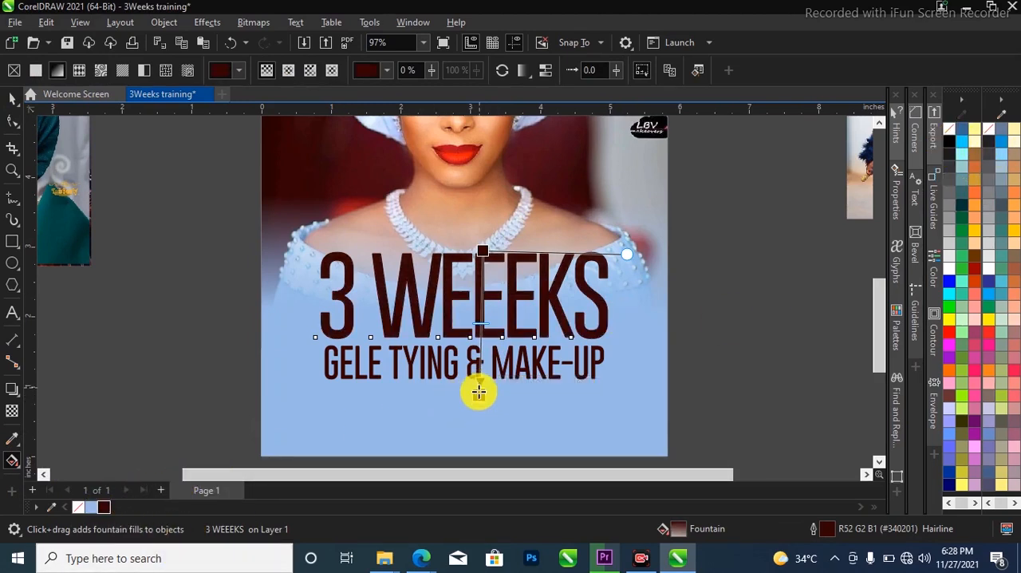
pyautogui.moveTo(480, 394)
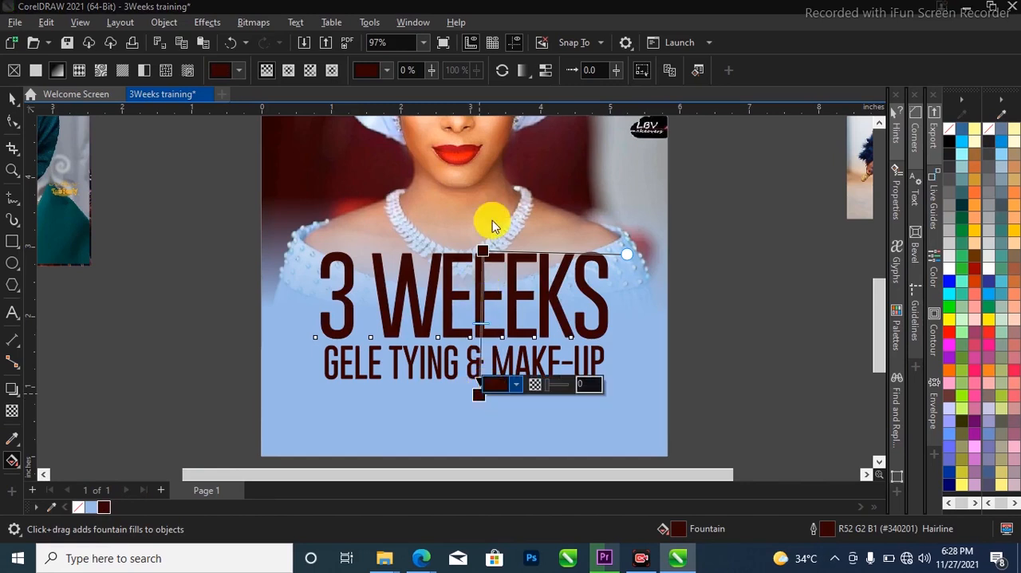
pyautogui.click(514, 146)
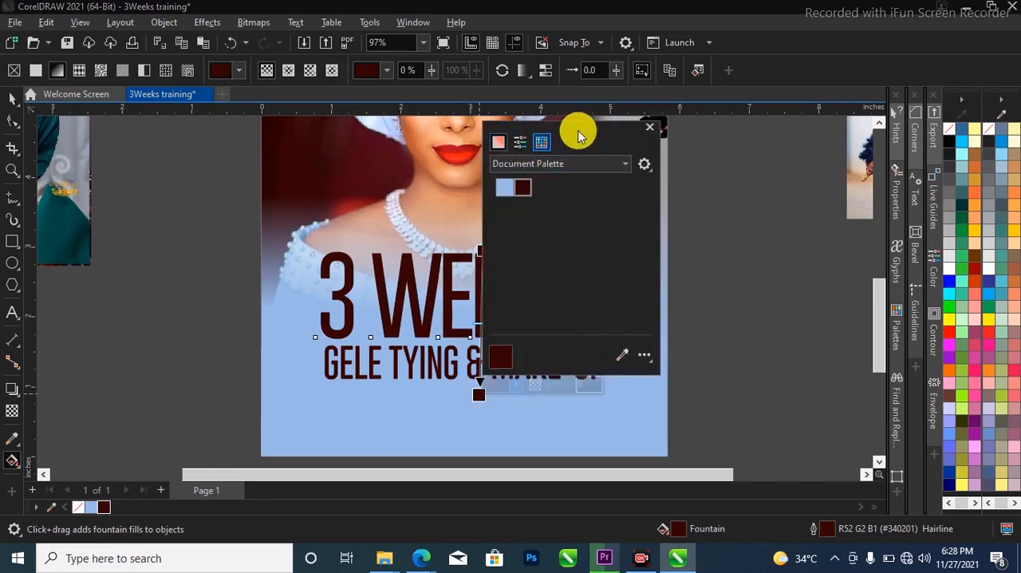
pyautogui.moveTo(581, 130); pyautogui.dragTo(670, 144)
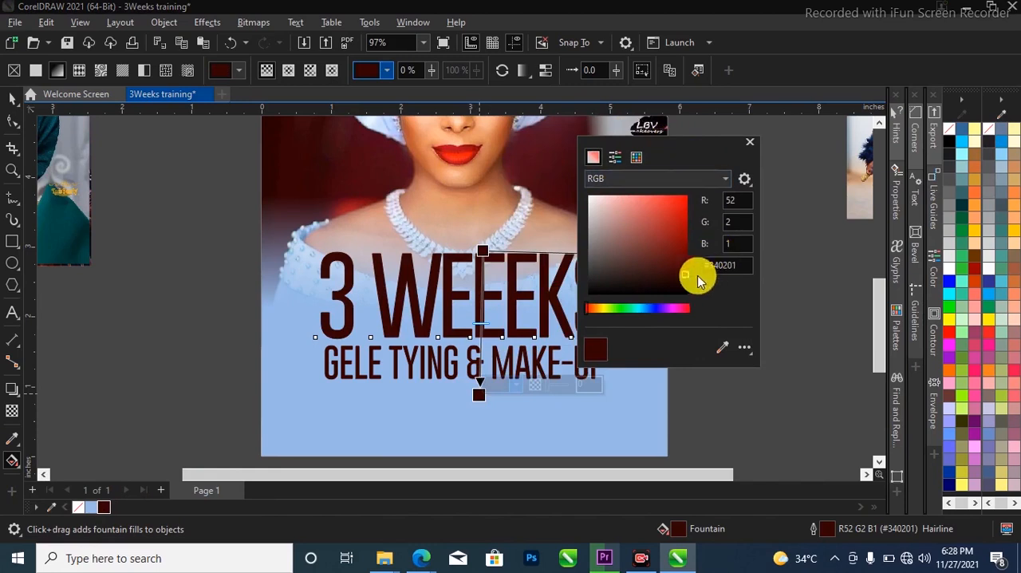
pyautogui.moveTo(690, 275); pyautogui.dragTo(691, 284)
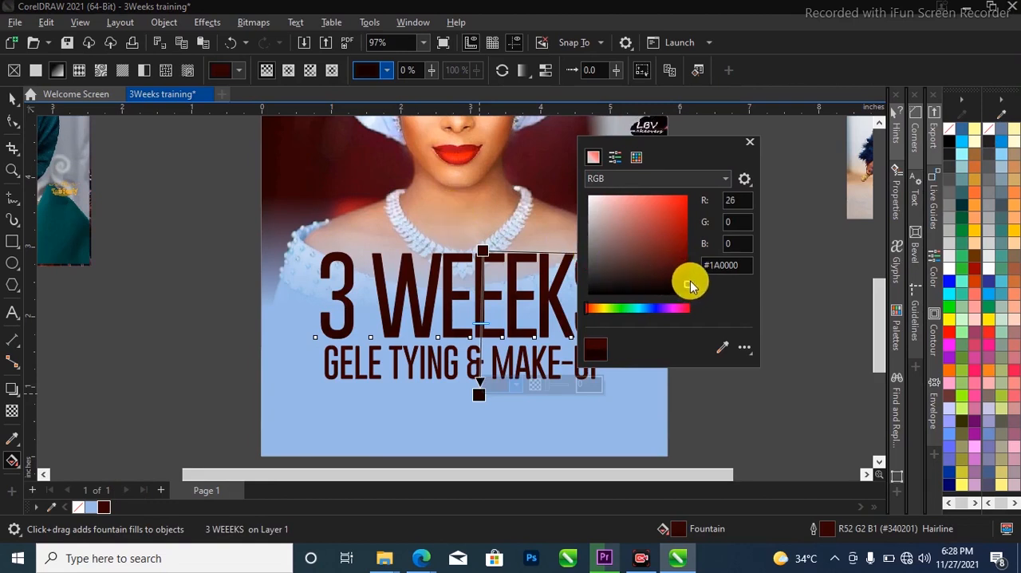
pyautogui.click(15, 99)
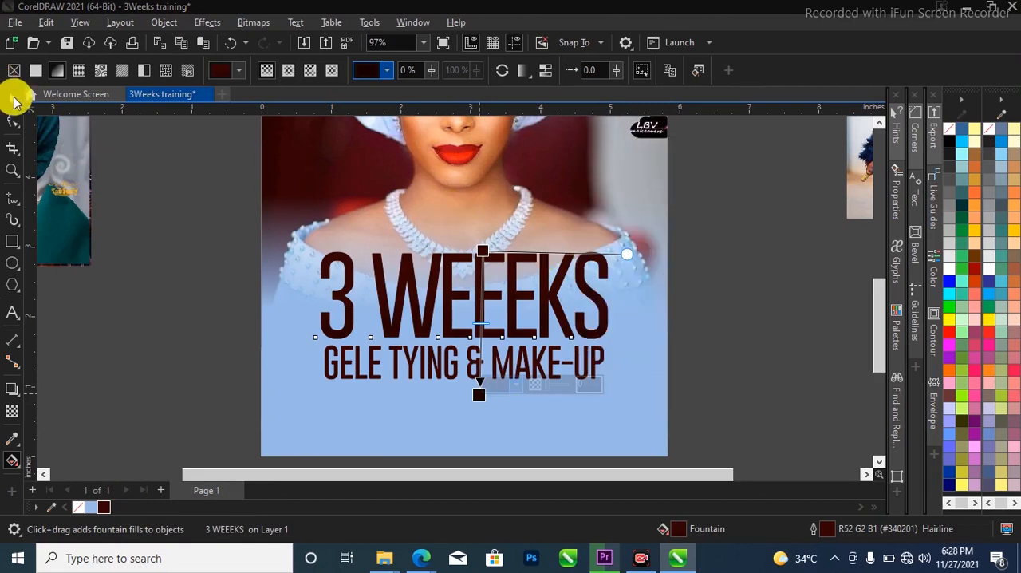
pyautogui.click(12, 99)
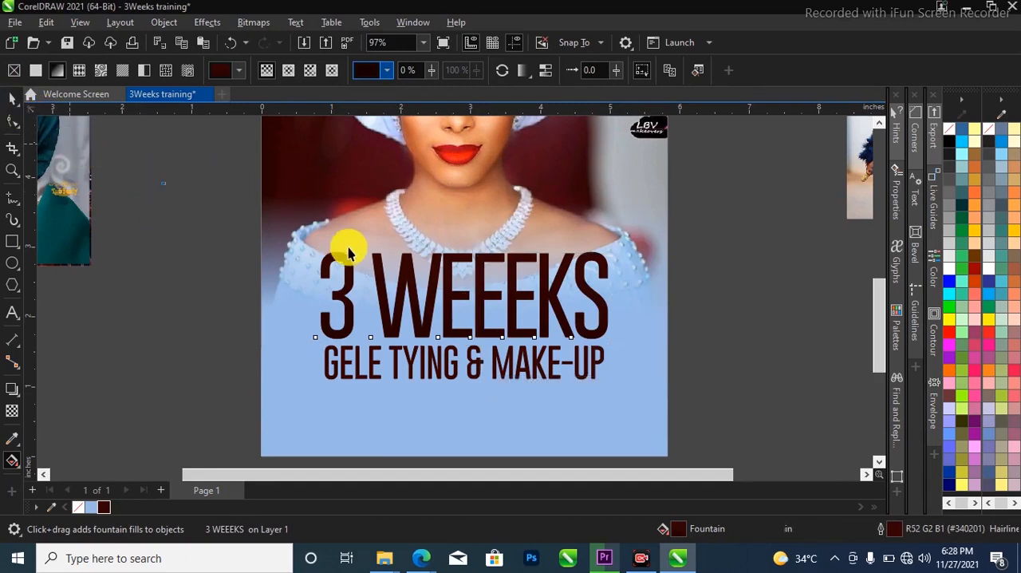
# Add a black Multiply drop shadow with 50 opacity and 15 feathering to both text lines
pyautogui.scroll(-1, 691, 351)
pyautogui.moveTo(724, 257); pyautogui.dragTo(316, 399)
pyautogui.click(12, 389)
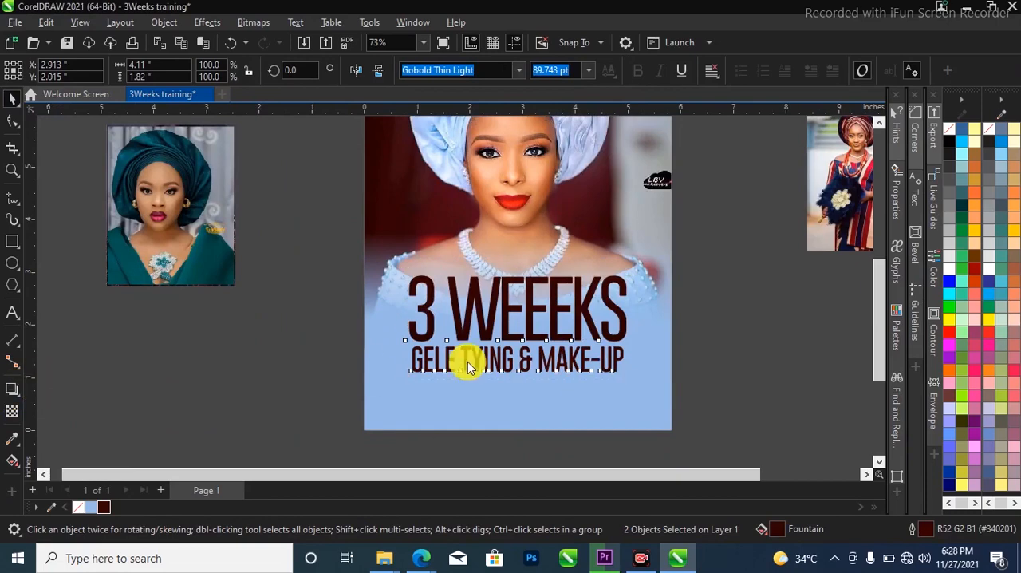
pyautogui.moveTo(425, 327); pyautogui.dragTo(628, 317)
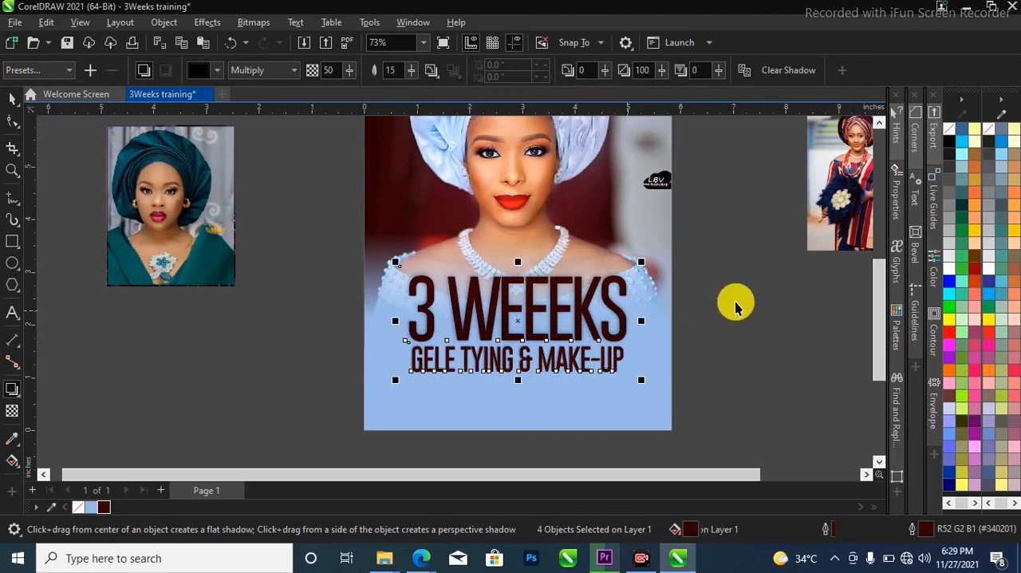
pyautogui.press('space')
pyautogui.scroll(-3, 227, 319)
pyautogui.press('Escape')
pyautogui.scroll(4, 398, 325)
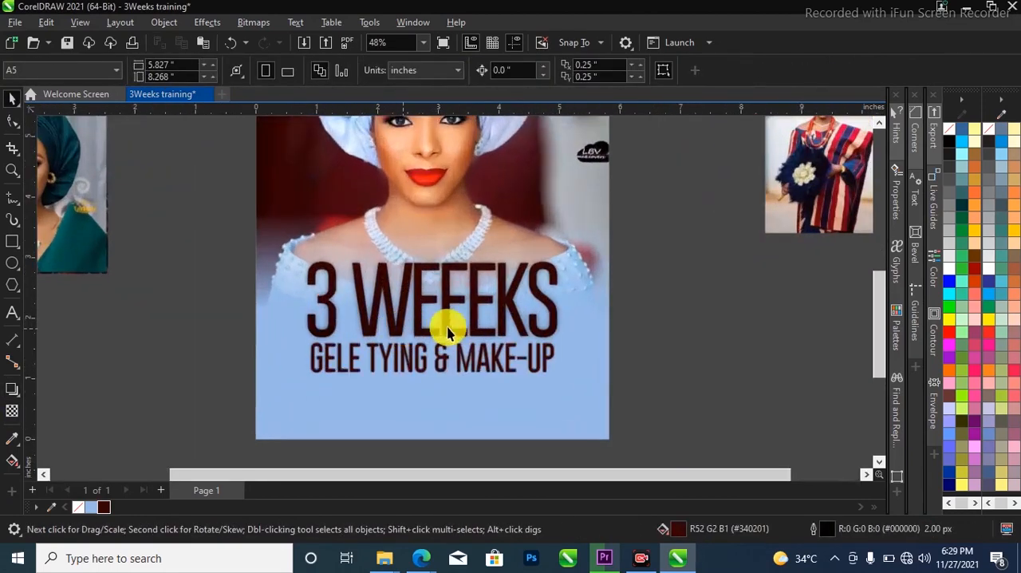
# Draw a dark maroon bar about 4.13 by 0.34 inches just beneath "GELE TYING & MAKE-UP"
pyautogui.click(509, 310)
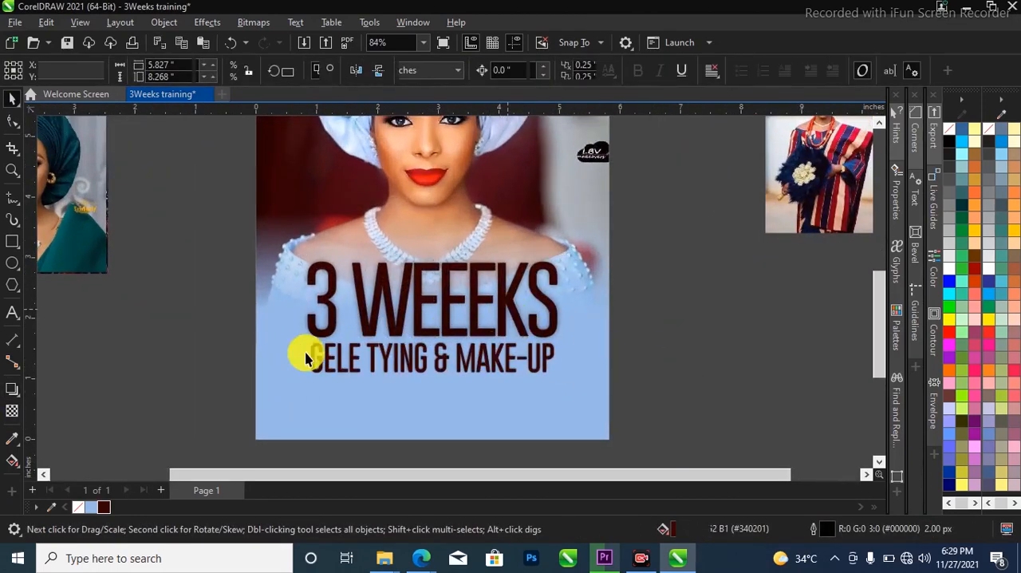
pyautogui.click(20, 347)
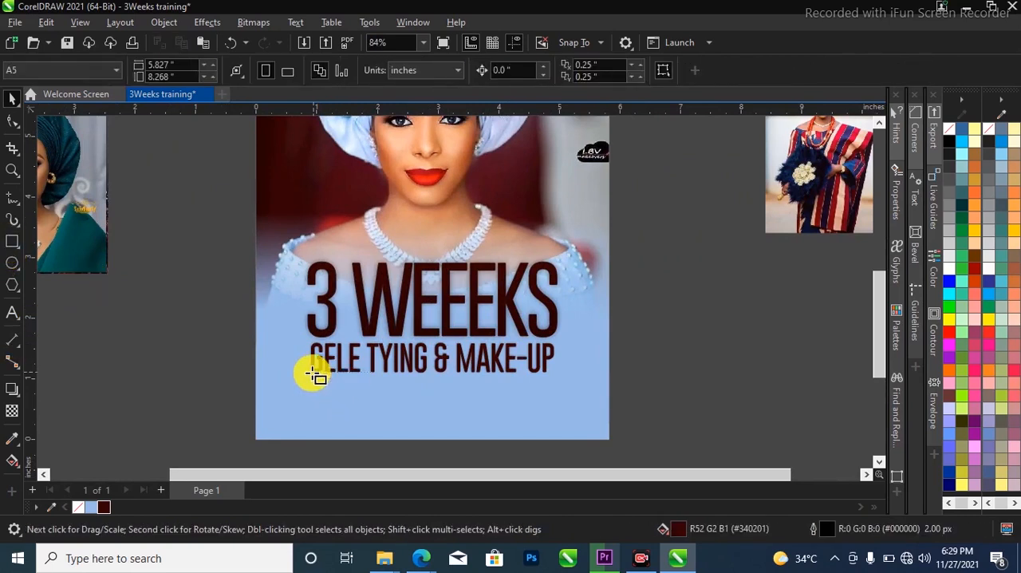
pyautogui.moveTo(303, 378); pyautogui.dragTo(558, 401)
pyautogui.press('space')
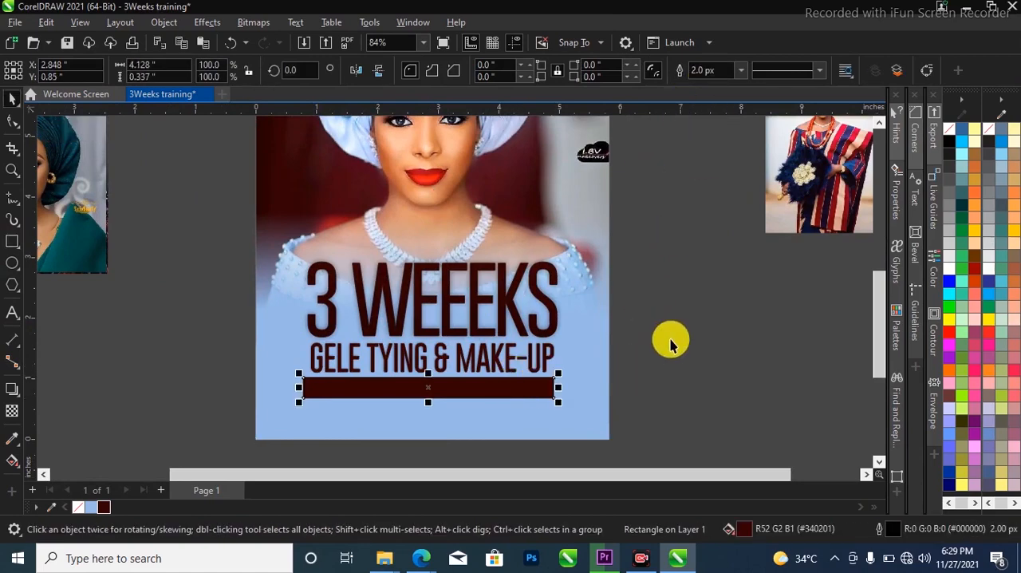
# Add the text "STARTING FROM 24TH DECEMBER 2021" in Gobold Thin Light at 24 pt below the maroon bar
pyautogui.press('z')
pyautogui.moveTo(192, 335); pyautogui.dragTo(653, 438)
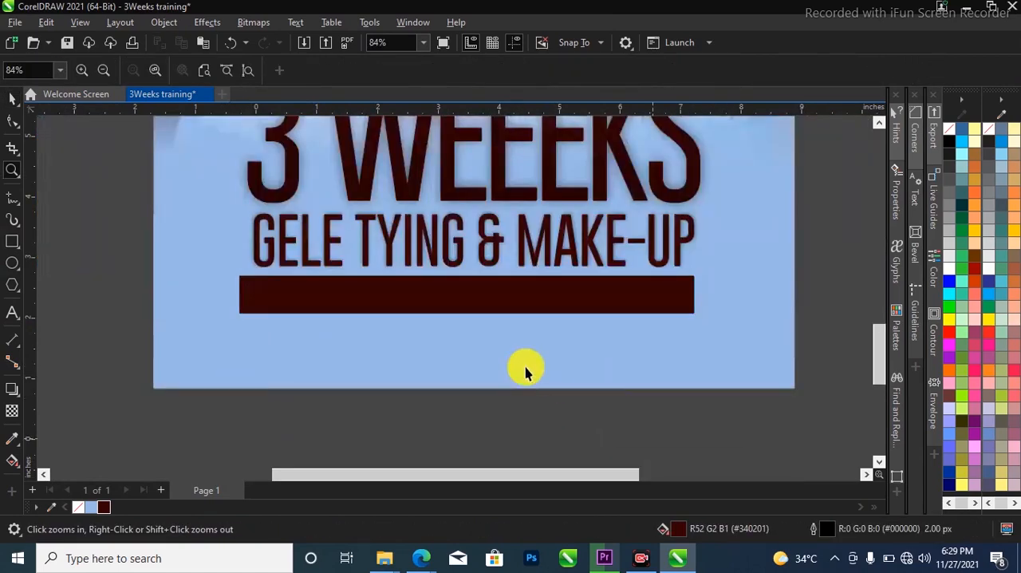
pyautogui.press('space')
pyautogui.click(13, 310)
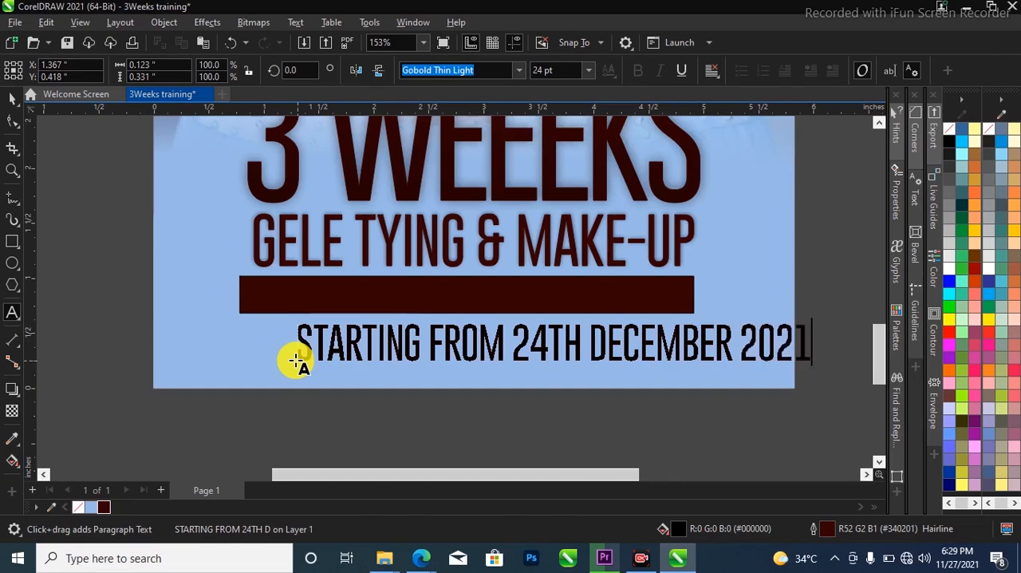
pyautogui.hotkey('ctrl', 'space')
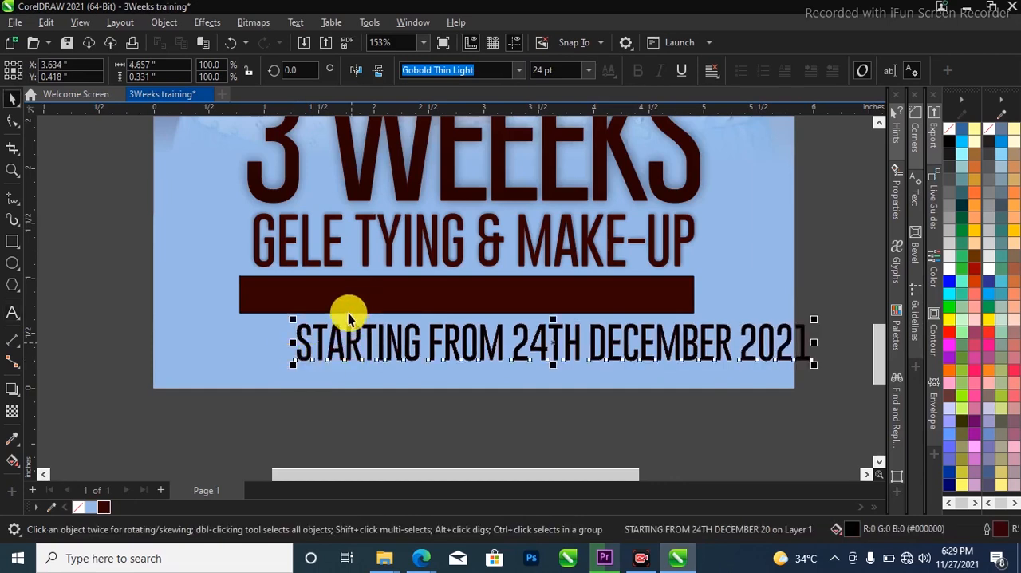
# Fill the date text with white and remove its outline
pyautogui.moveTo(951, 273); pyautogui.dragTo(534, 326)
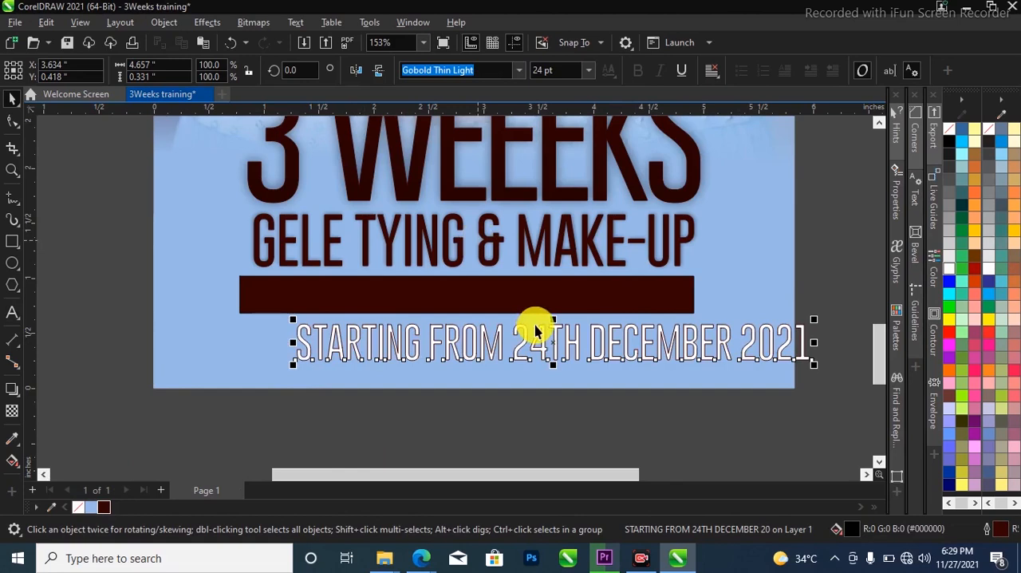
pyautogui.rightClick(79, 507)
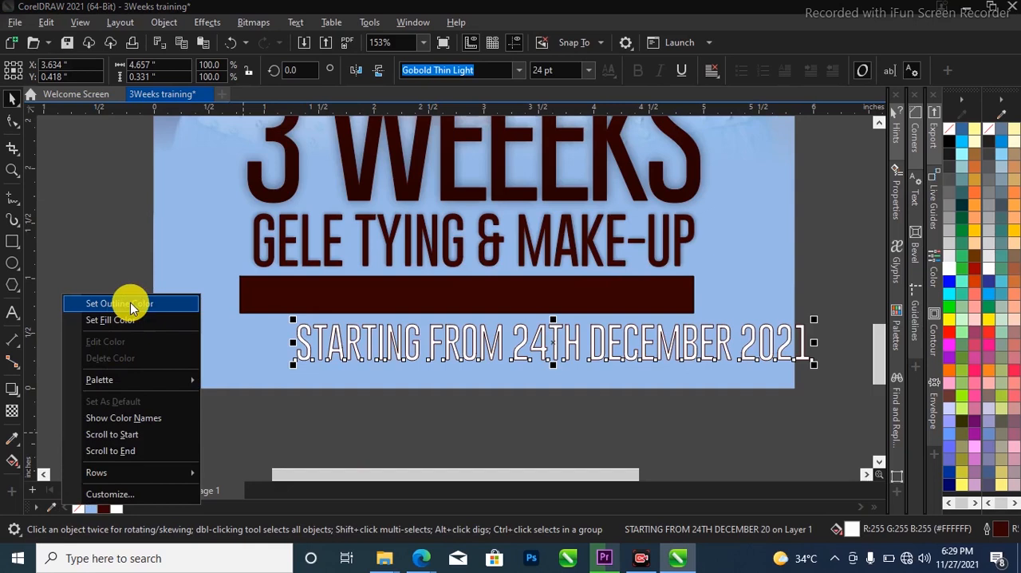
pyautogui.click(195, 304)
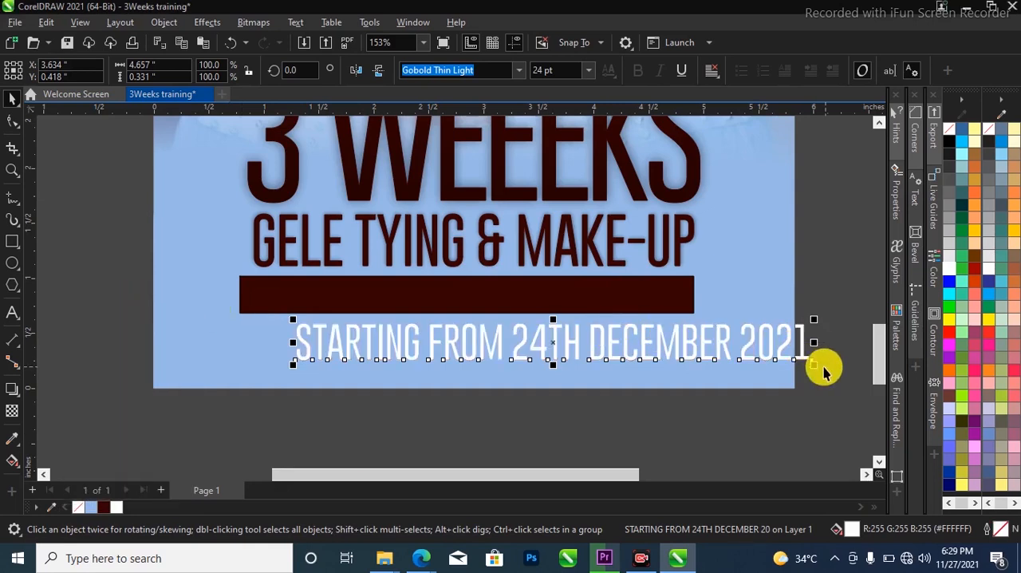
# Scale the date text down to about 2.57 inches wide and centre it on the maroon bar
pyautogui.moveTo(815, 369); pyautogui.dragTo(524, 296)
pyautogui.keyDown('shift'); pyautogui.click(524, 297); pyautogui.keyUp('shift')
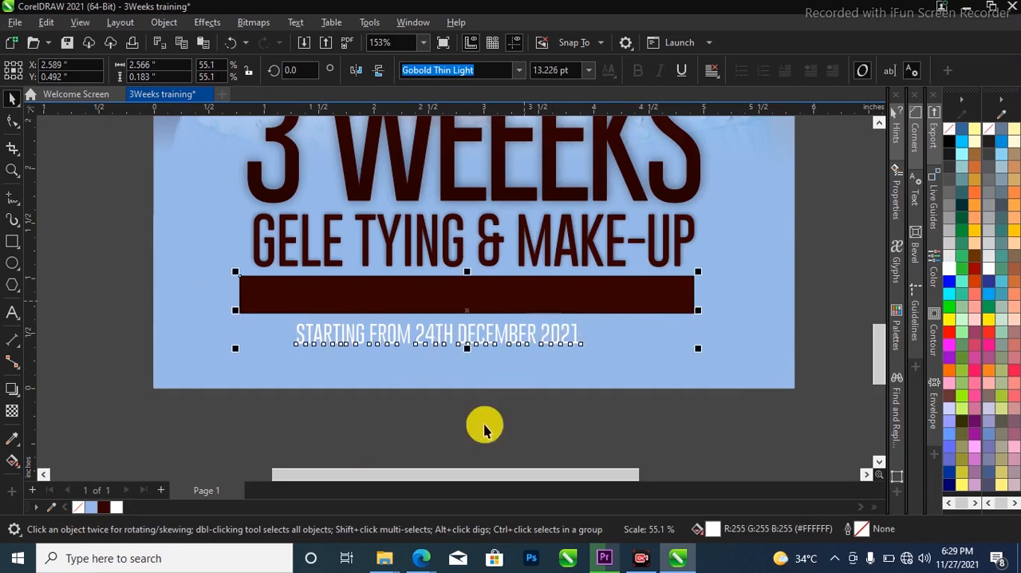
pyautogui.click(504, 338)
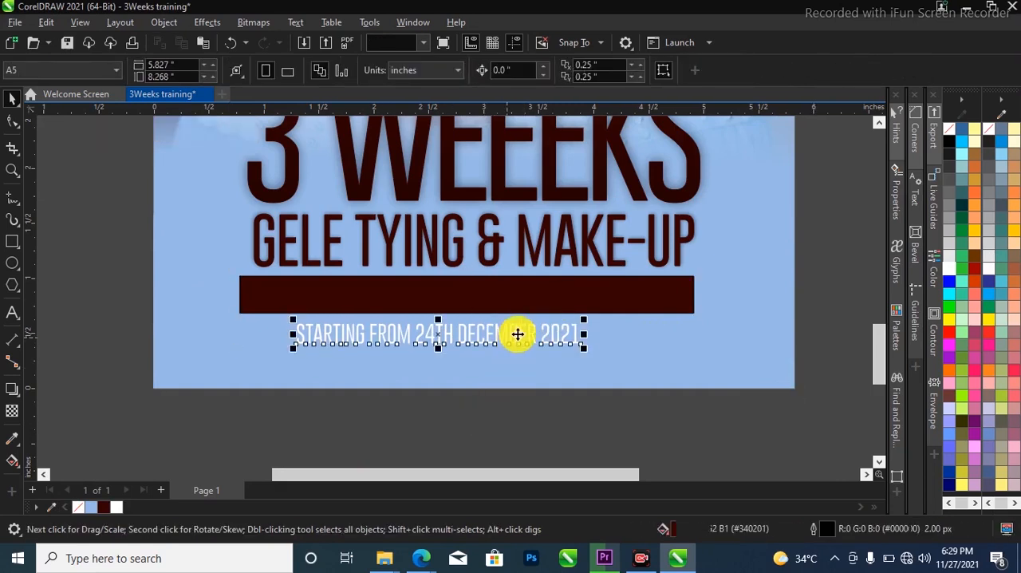
pyautogui.click(531, 320)
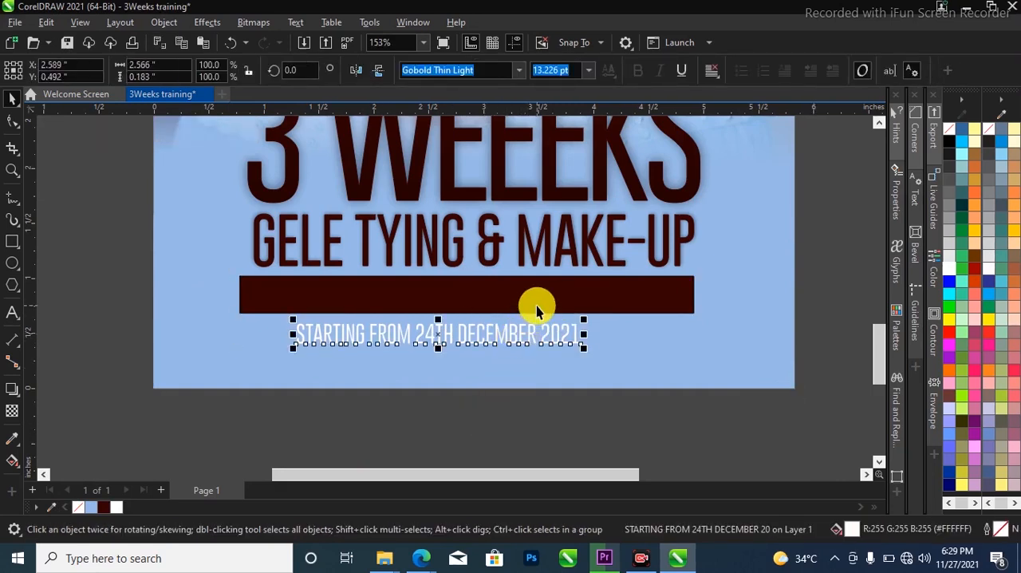
pyautogui.keyDown('shift'); pyautogui.click(538, 303); pyautogui.keyUp('shift')
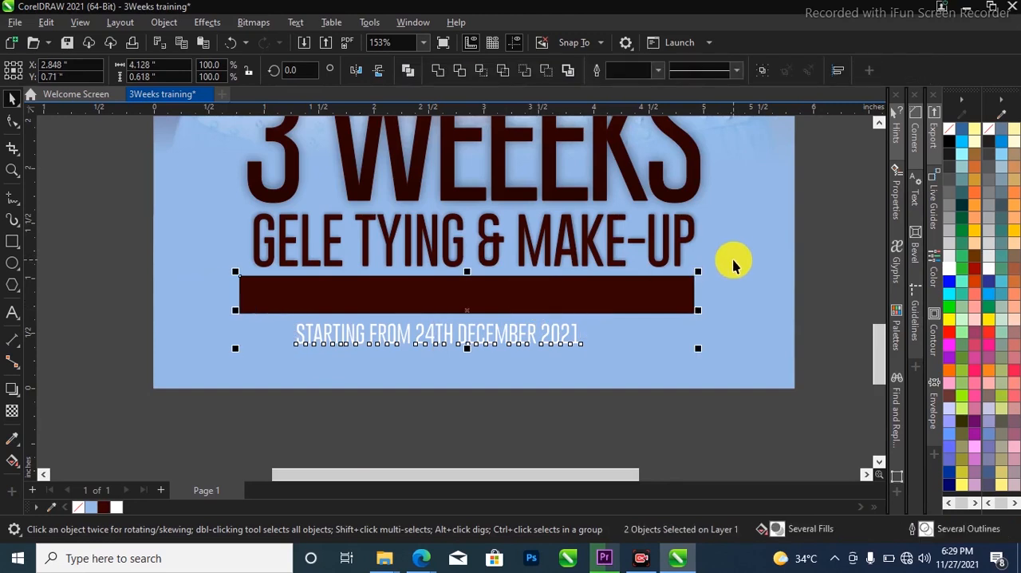
pyautogui.press('e')
pyautogui.press('c')
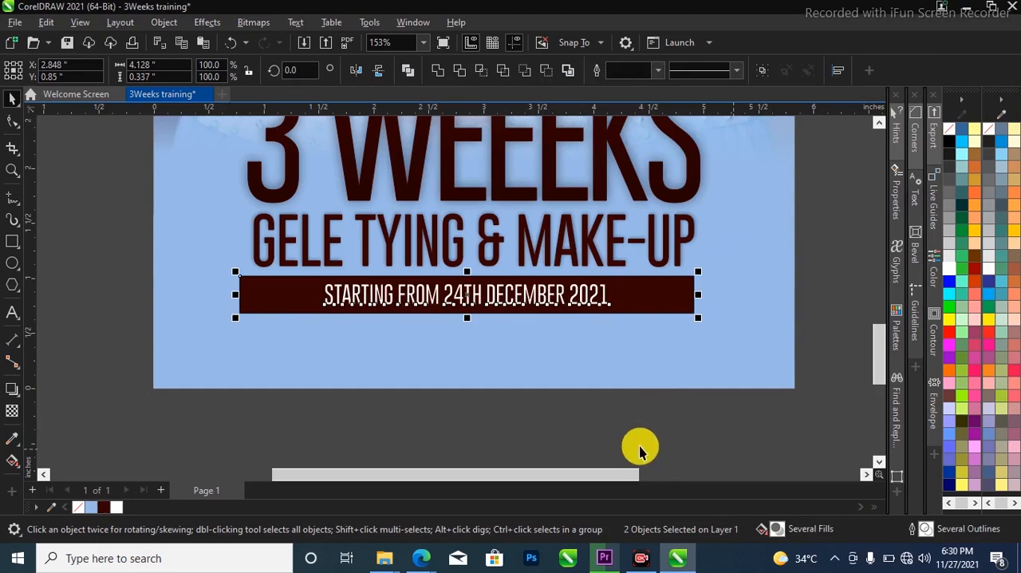
# Enlarge the date text to about 15.5 pt and widen its letter spacing until it reaches the bar's end
pyautogui.click(581, 296)
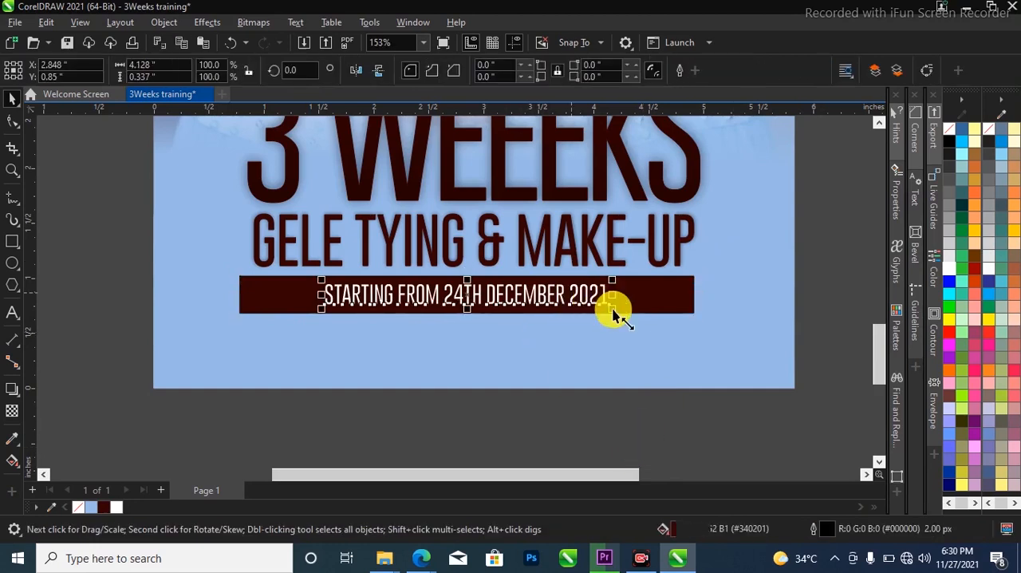
pyautogui.moveTo(620, 315); pyautogui.dragTo(641, 314)
pyautogui.click(12, 120)
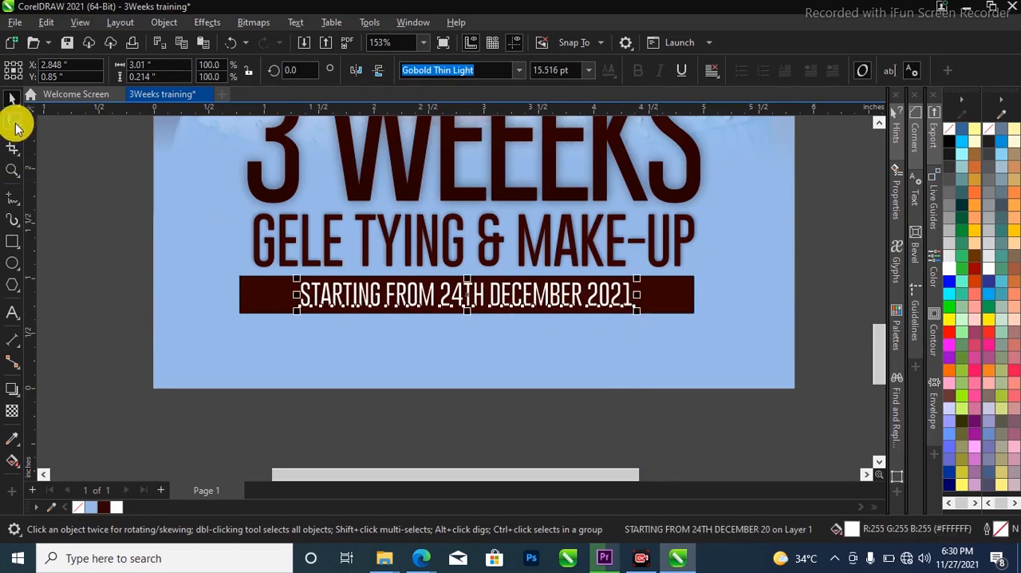
pyautogui.moveTo(638, 314); pyautogui.dragTo(710, 312)
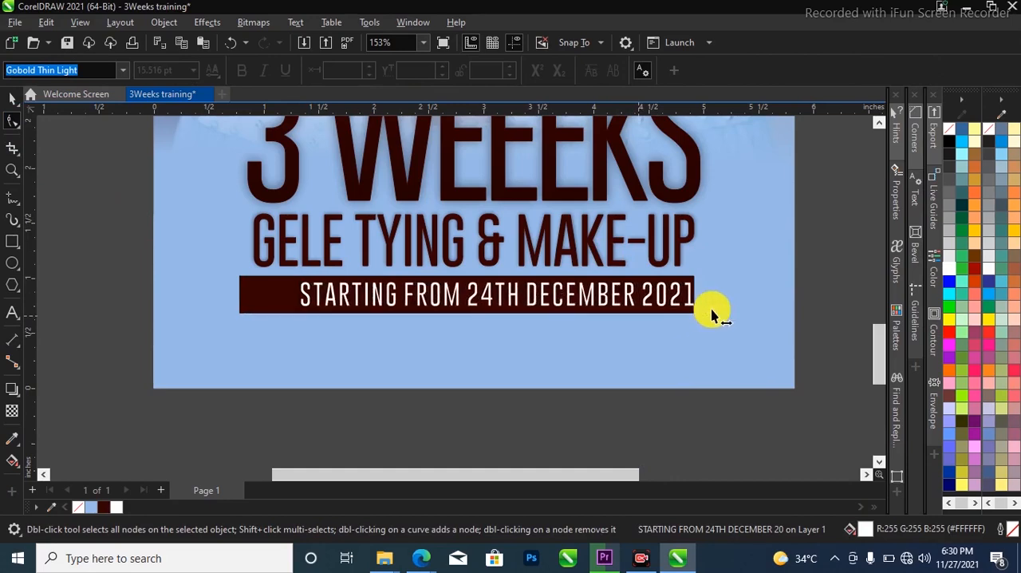
# Centre the widened date text horizontally on the maroon bar
pyautogui.keyDown('shift'); pyautogui.click(269, 299); pyautogui.keyUp('shift')
pyautogui.press('c')
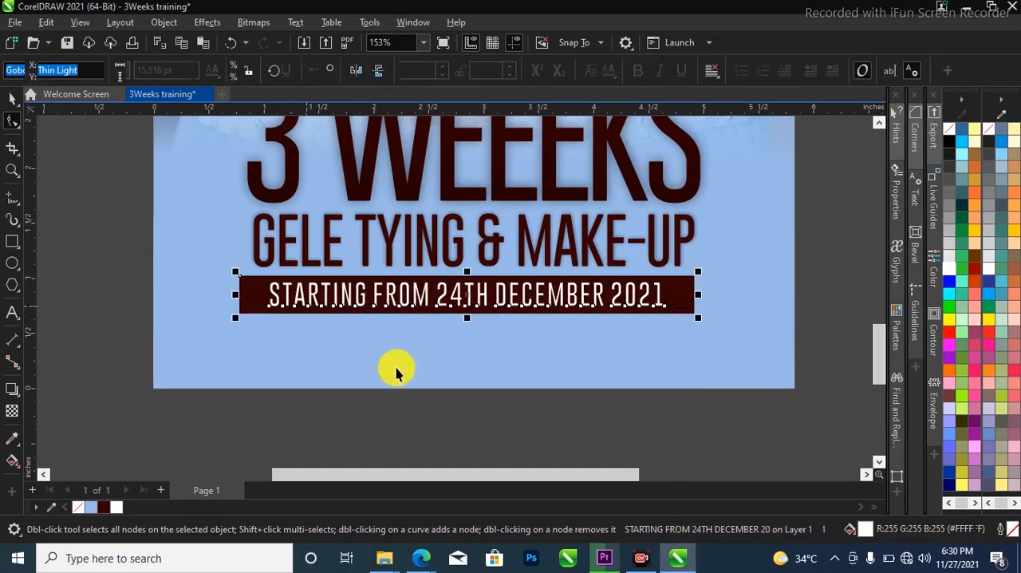
pyautogui.press('space')
pyautogui.press('F2')
pyautogui.press('F3')
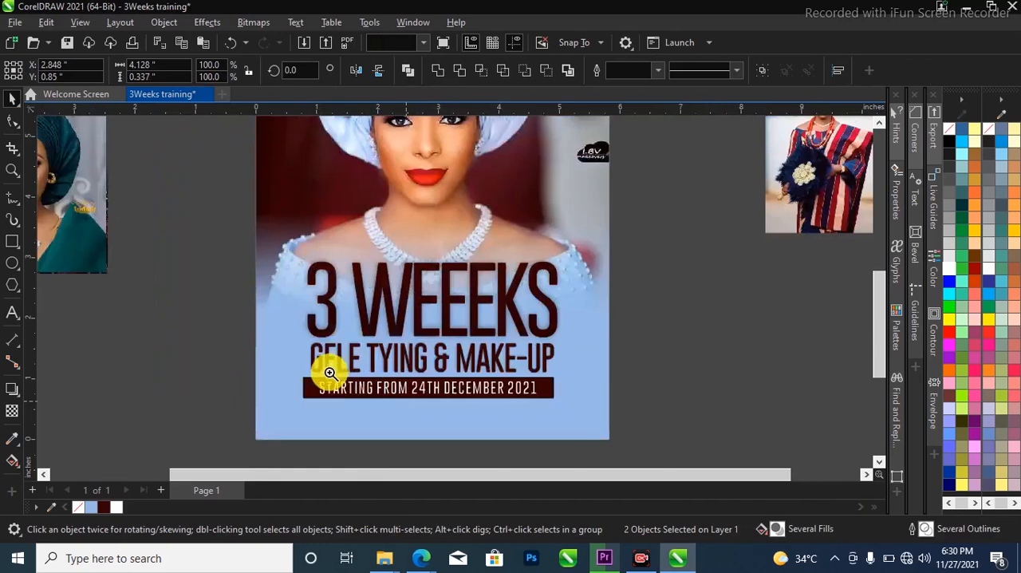
# Give the two-line heading text "3 WEEEKS GELE TYING & MAKE-UP" a white outline
pyautogui.press('Escape')
pyautogui.scroll(-1, 367, 366)
pyautogui.press('z')
pyautogui.moveTo(280, 123); pyautogui.dragTo(520, 419)
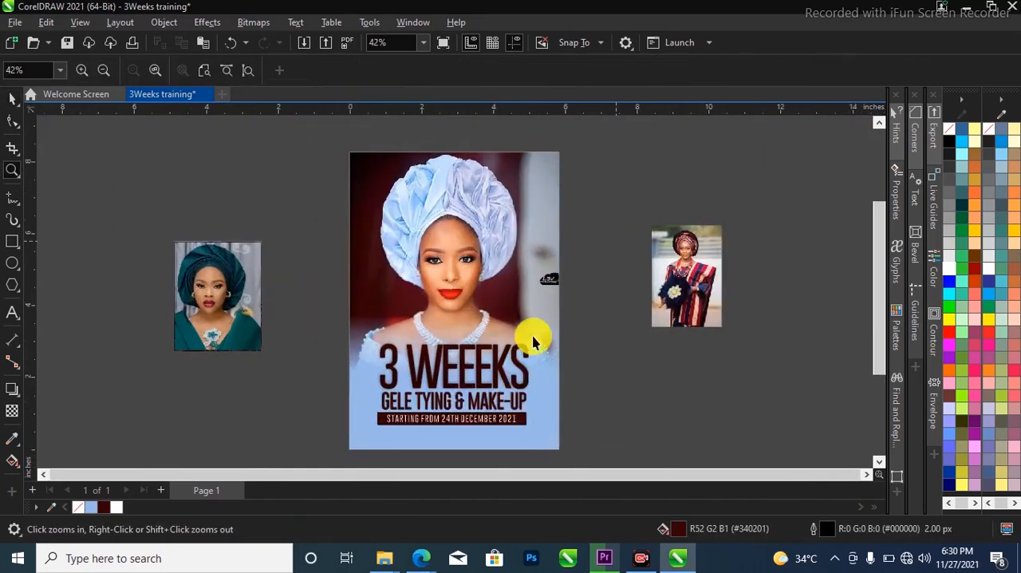
pyautogui.scroll(1, 519, 386)
pyautogui.scroll(1, 522, 384)
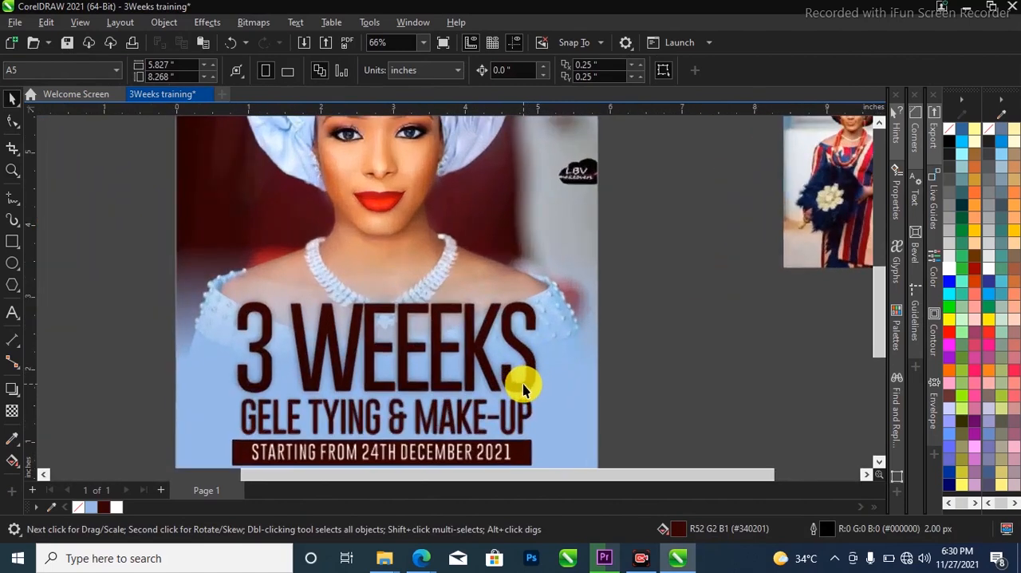
pyautogui.click(524, 410)
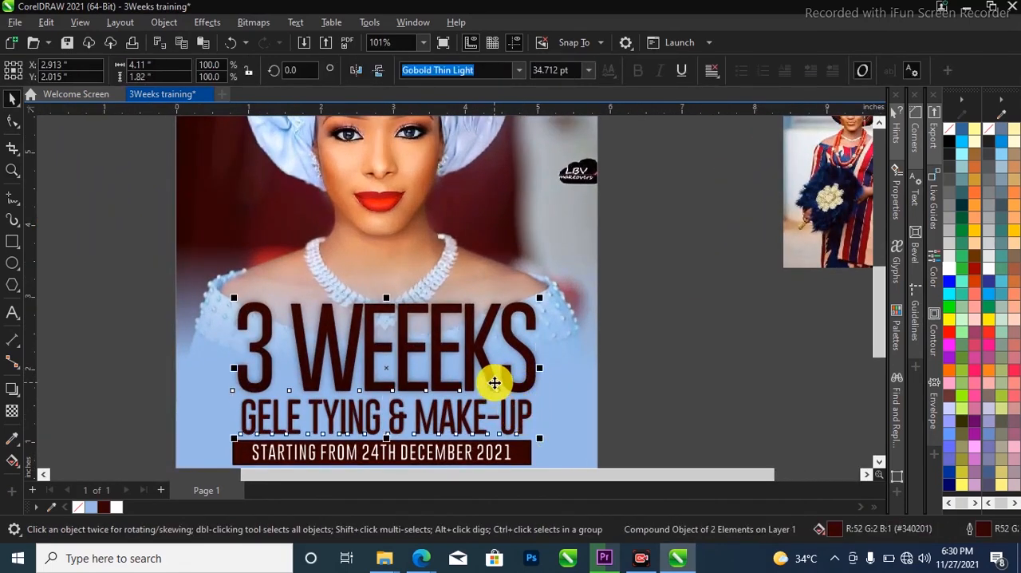
pyautogui.scroll(-1, 622, 244)
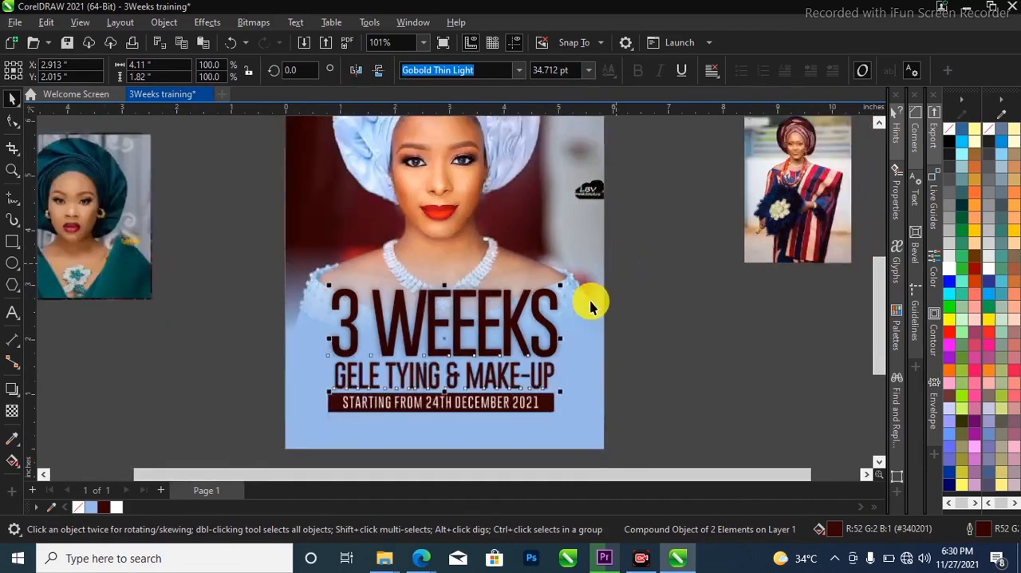
pyautogui.scroll(1, 534, 352)
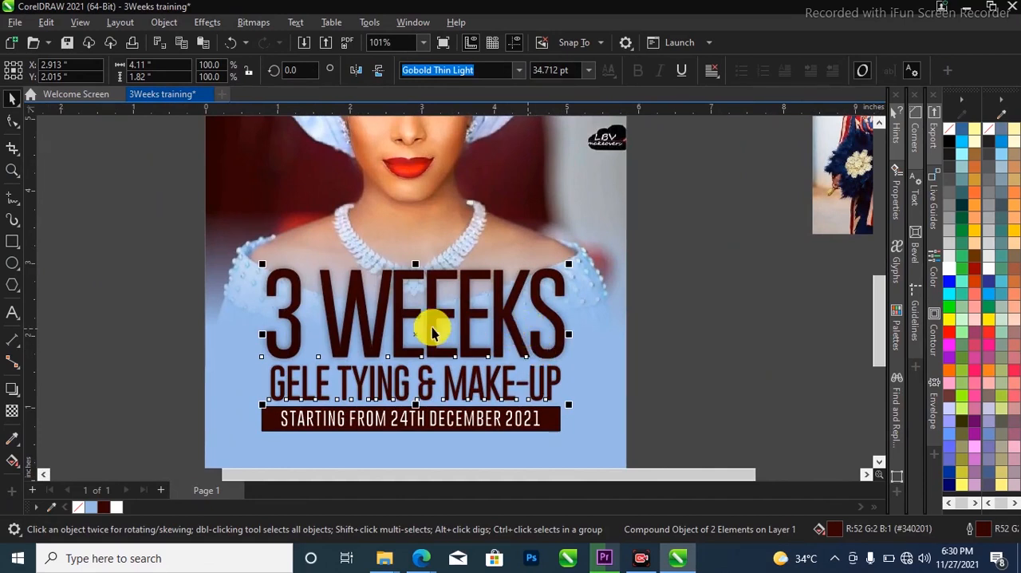
pyautogui.rightClick(118, 510)
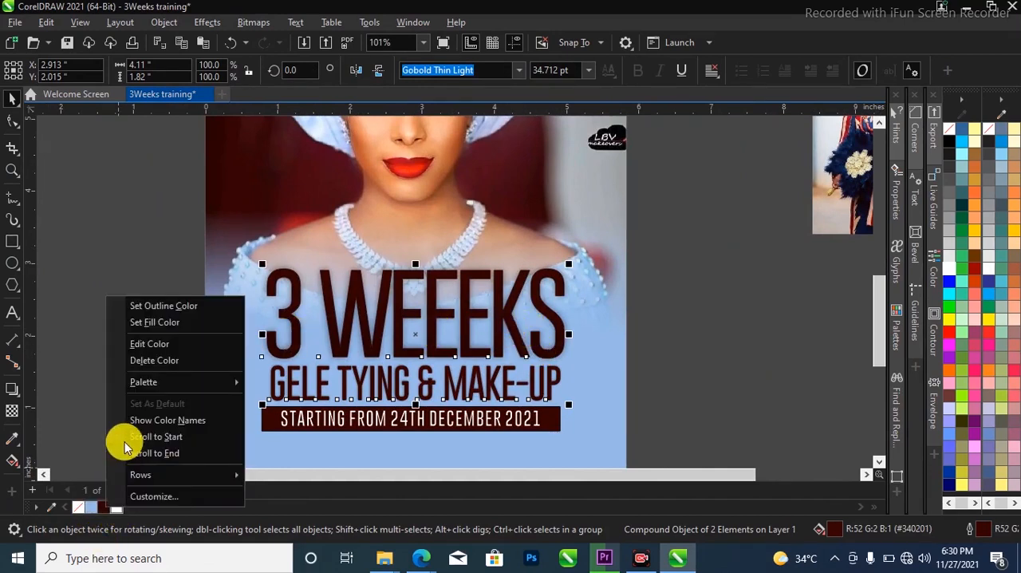
pyautogui.click(431, 306)
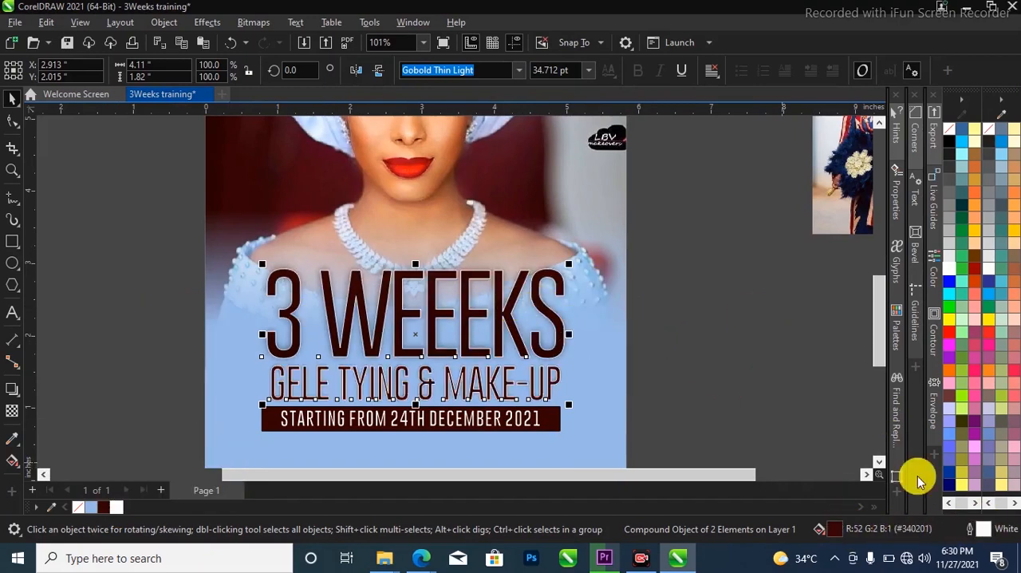
# Set the heading's white outline to a width of 2.0 pt and place it behind the fill
pyautogui.doubleClick(982, 529)
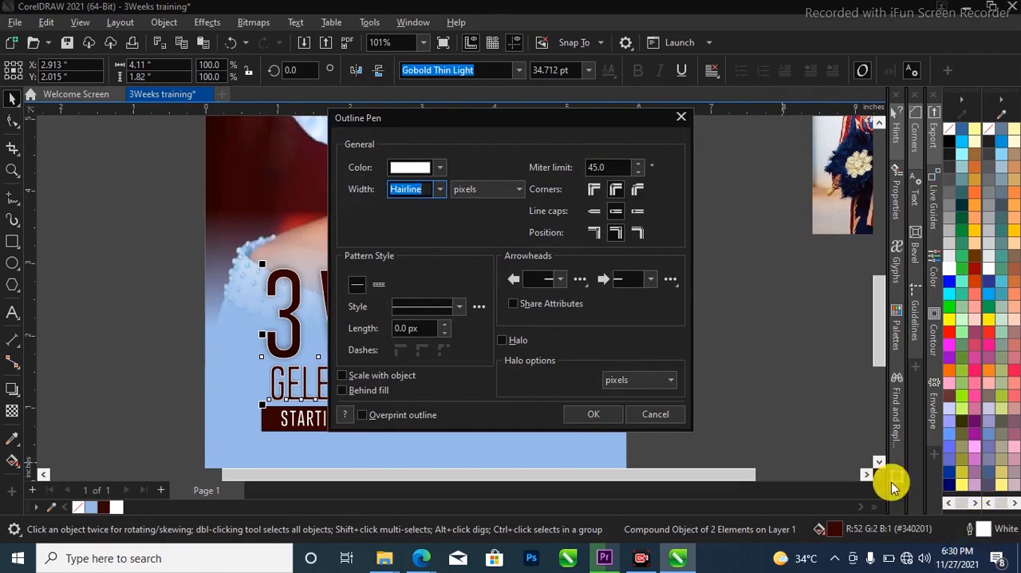
pyautogui.click(441, 168)
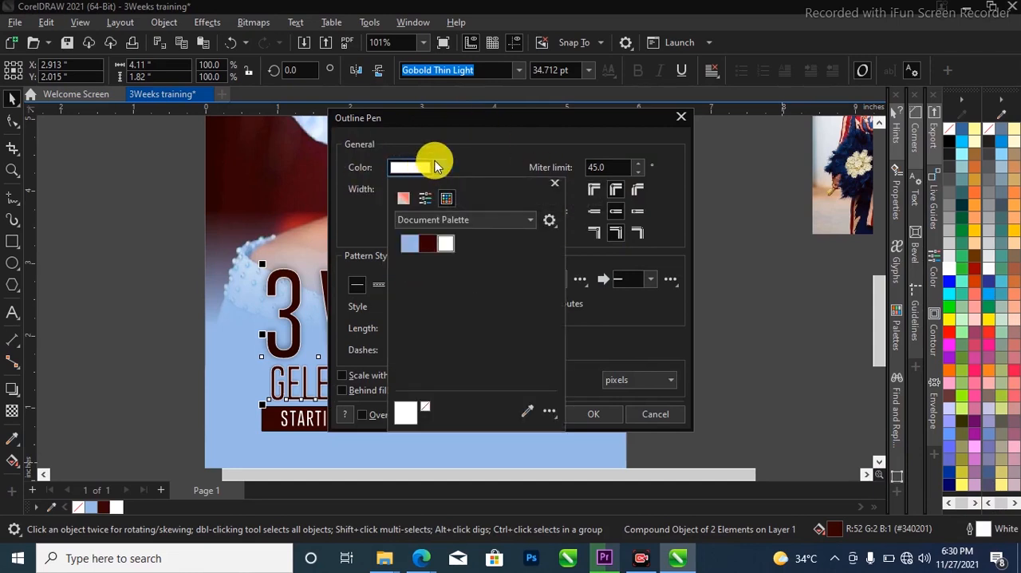
pyautogui.click(437, 166)
pyautogui.click(440, 189)
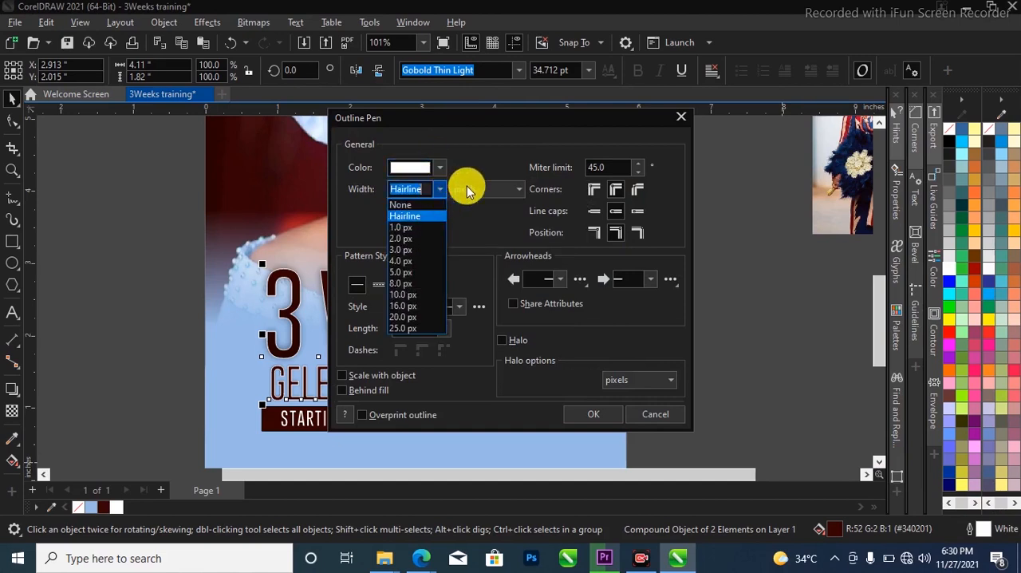
pyautogui.click(469, 189)
pyautogui.click(475, 189)
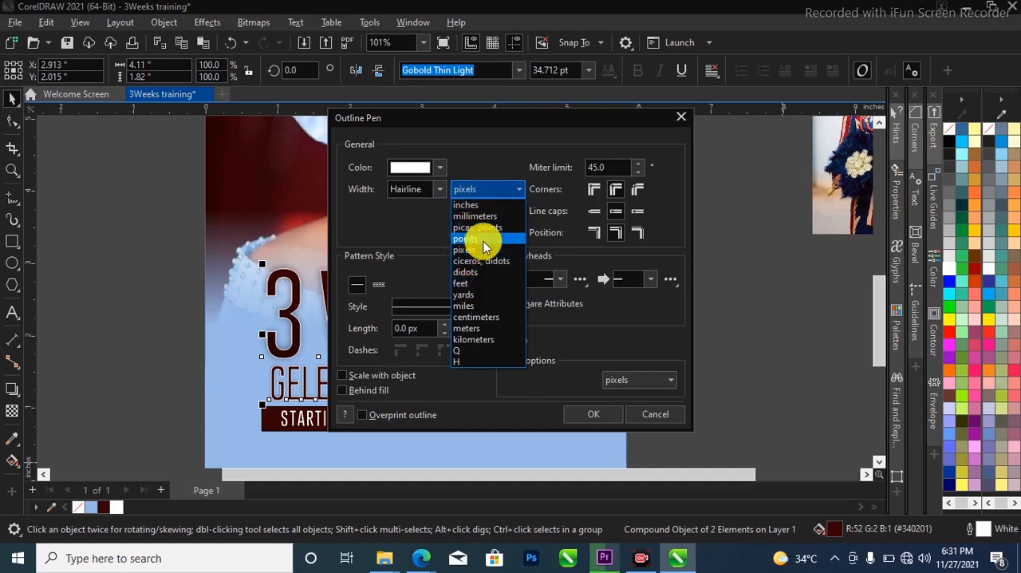
pyautogui.click(472, 239)
pyautogui.click(443, 191)
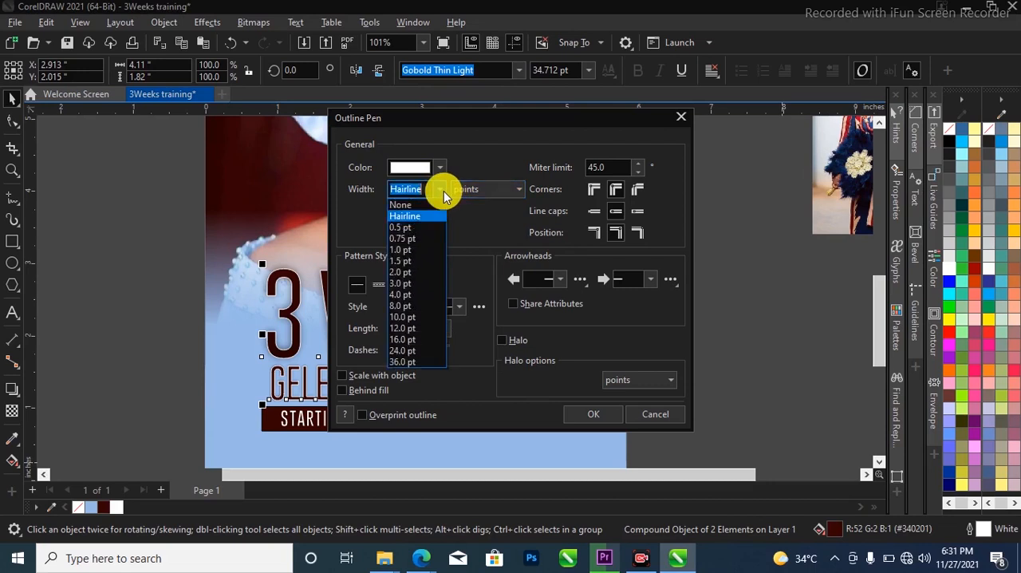
pyautogui.click(404, 274)
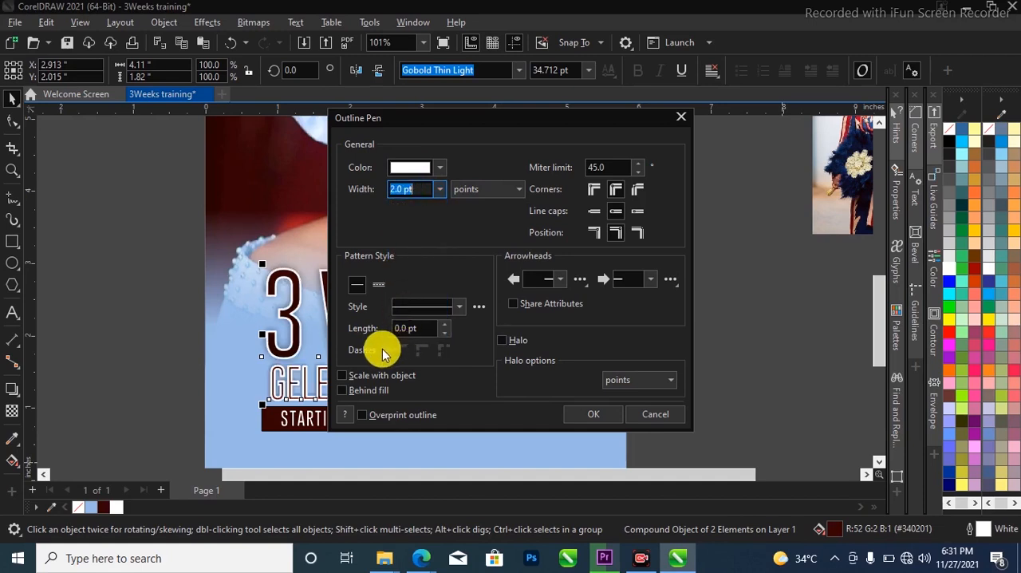
pyautogui.click(360, 384)
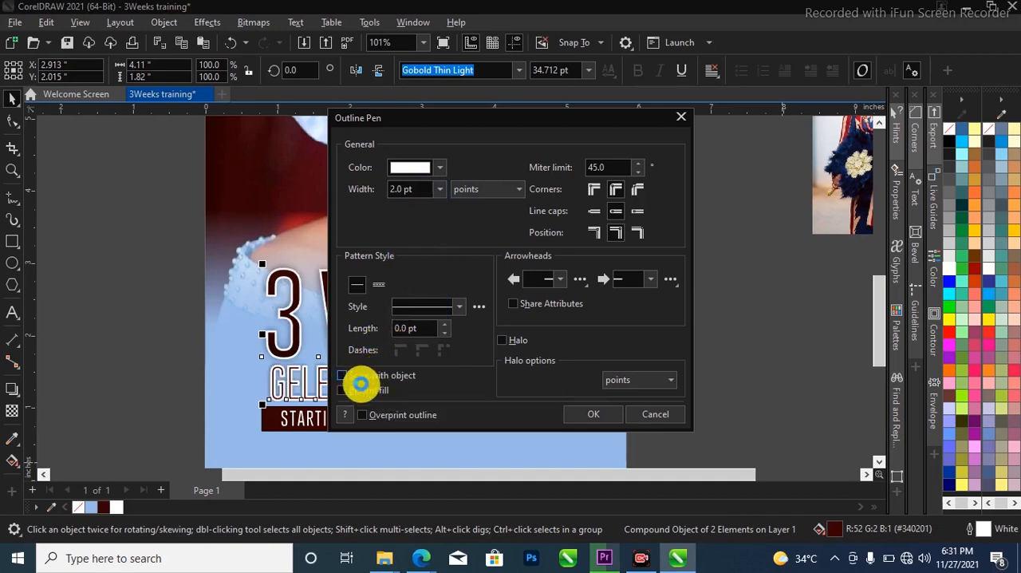
pyautogui.click(361, 391)
pyautogui.click(594, 414)
# Draw a maroon circle about 2.62 inches wide across the flyer's upper right edge and remove its outline
pyautogui.scroll(-3, 360, 285)
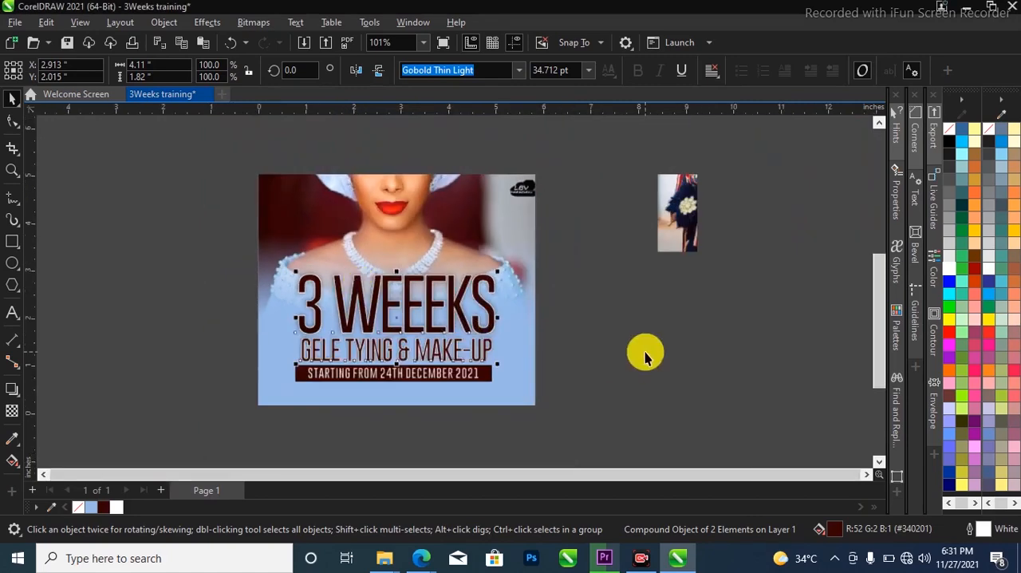
pyautogui.scroll(-1, 514, 377)
pyautogui.scroll(-1, 515, 376)
pyautogui.press('z')
pyautogui.moveTo(281, 239); pyautogui.dragTo(551, 406)
pyautogui.press('space')
pyautogui.click(12, 264)
pyautogui.moveTo(625, 276); pyautogui.dragTo(622, 276)
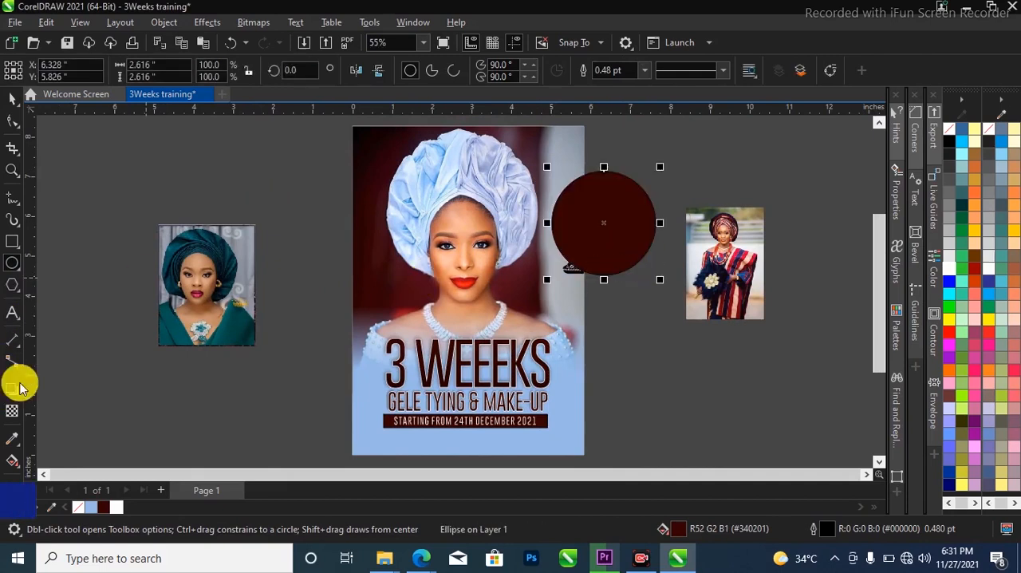
pyautogui.press('space')
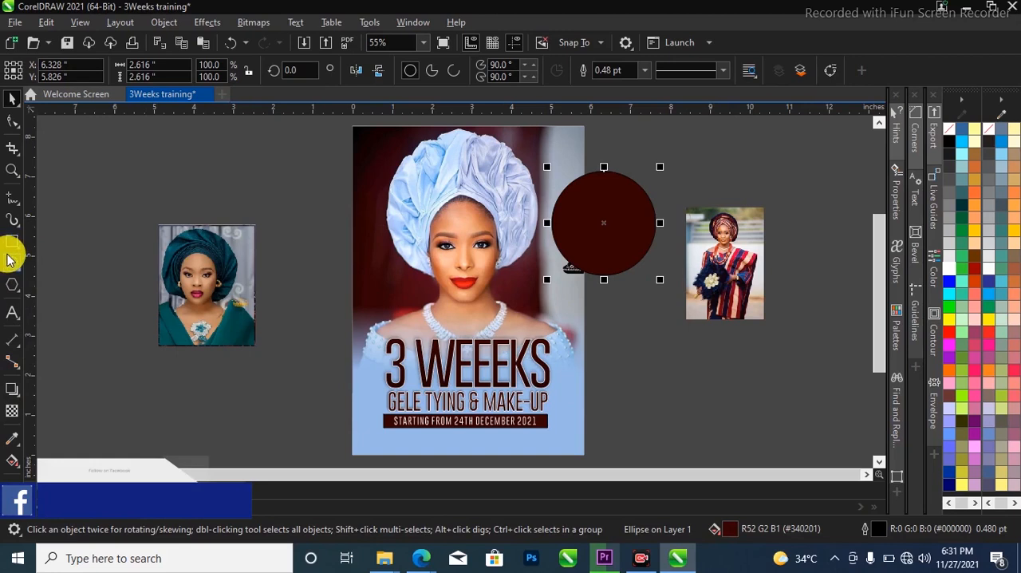
pyautogui.click(644, 70)
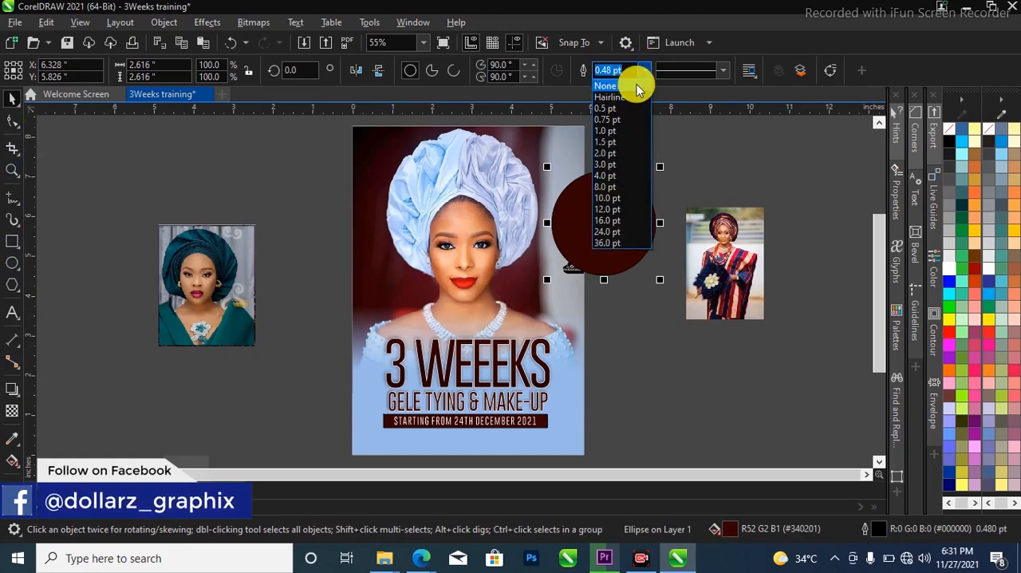
pyautogui.click(636, 86)
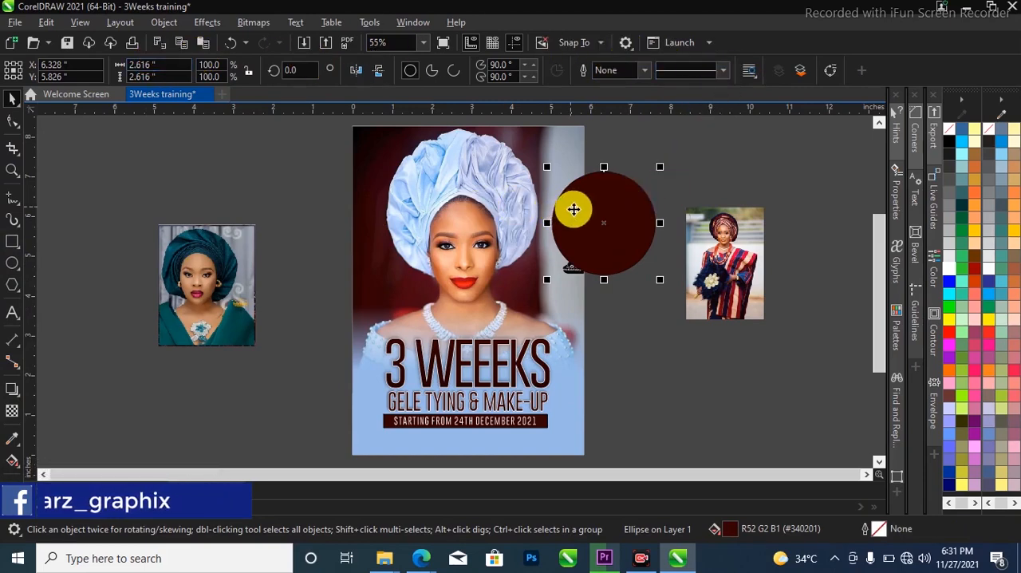
# Try arc and pie variants with a 0.75 pt outline on the circle beside the page, and restore the outline-free full circle
pyautogui.moveTo(606, 214); pyautogui.dragTo(623, 254)
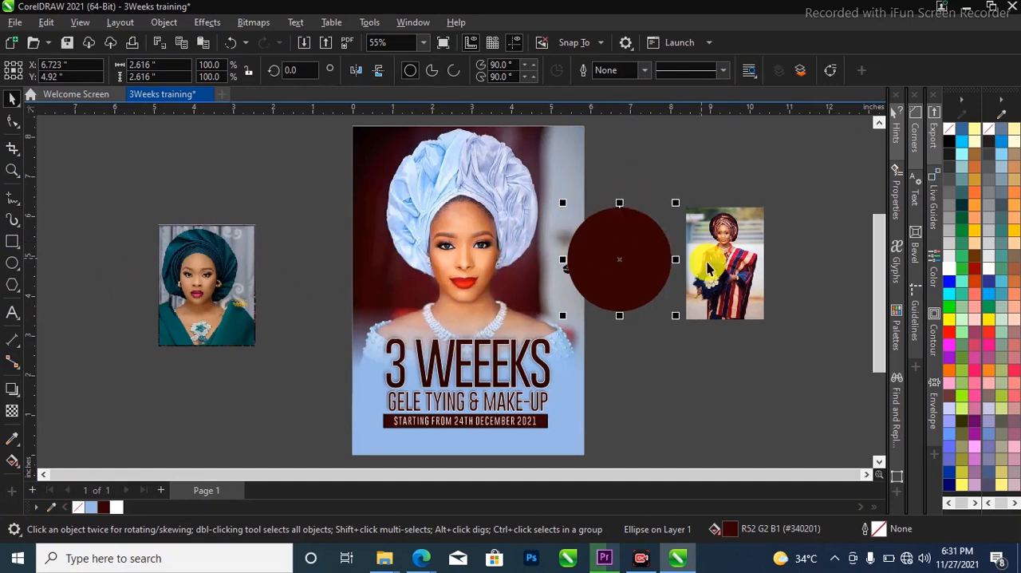
pyautogui.moveTo(654, 225); pyautogui.dragTo(670, 173)
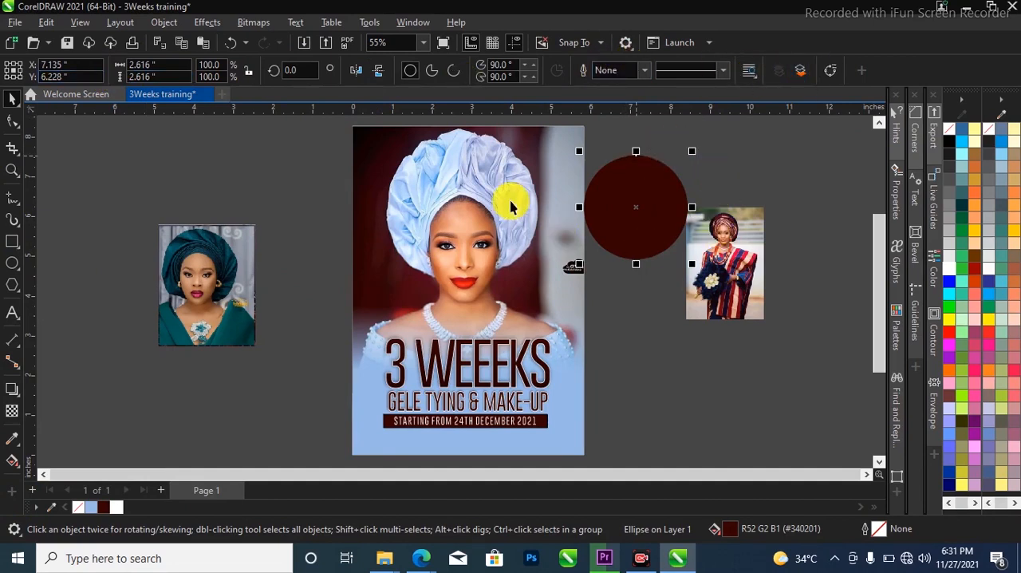
pyautogui.click(454, 72)
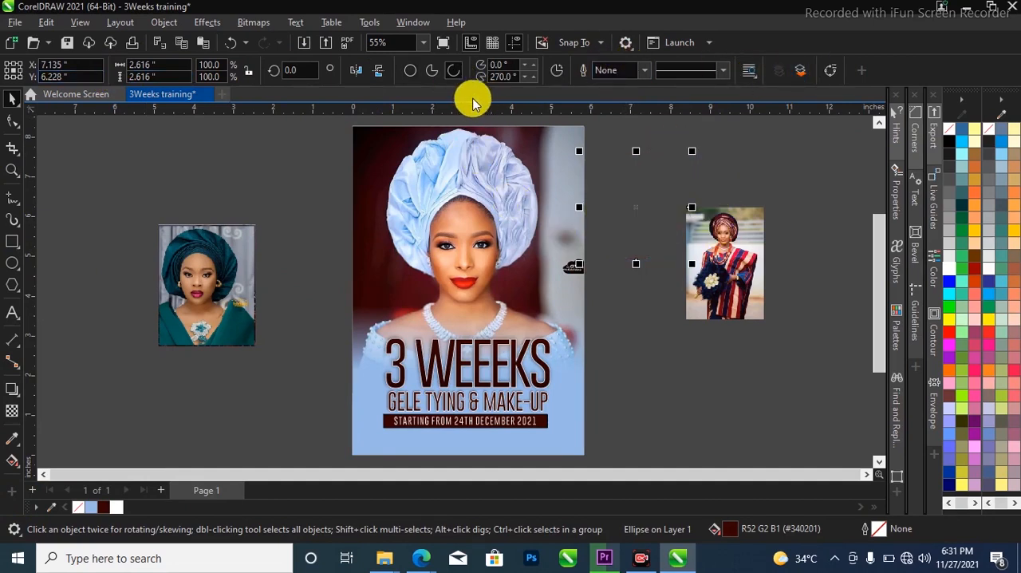
pyautogui.click(644, 70)
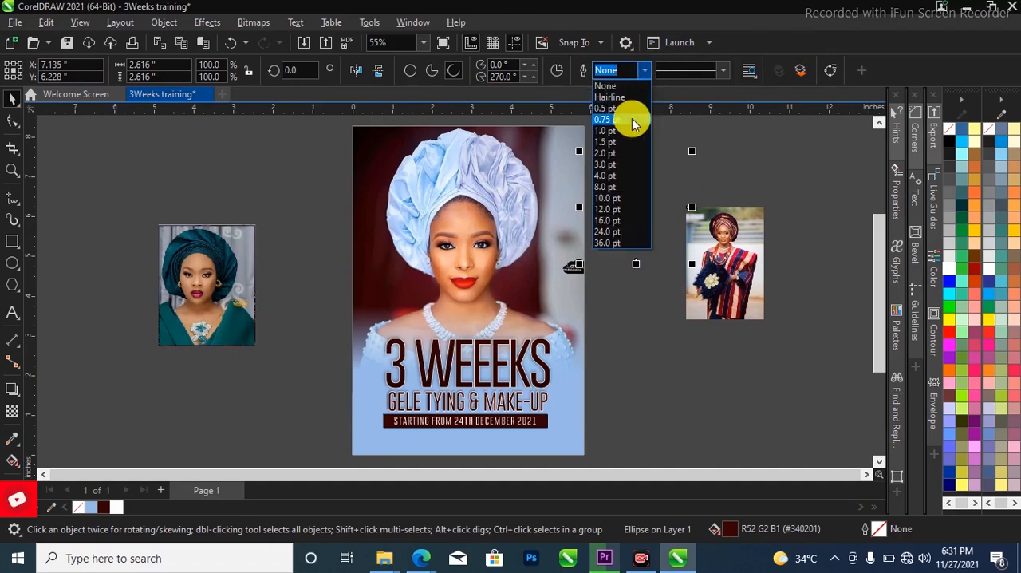
pyautogui.click(631, 118)
pyautogui.scroll(2, 654, 211)
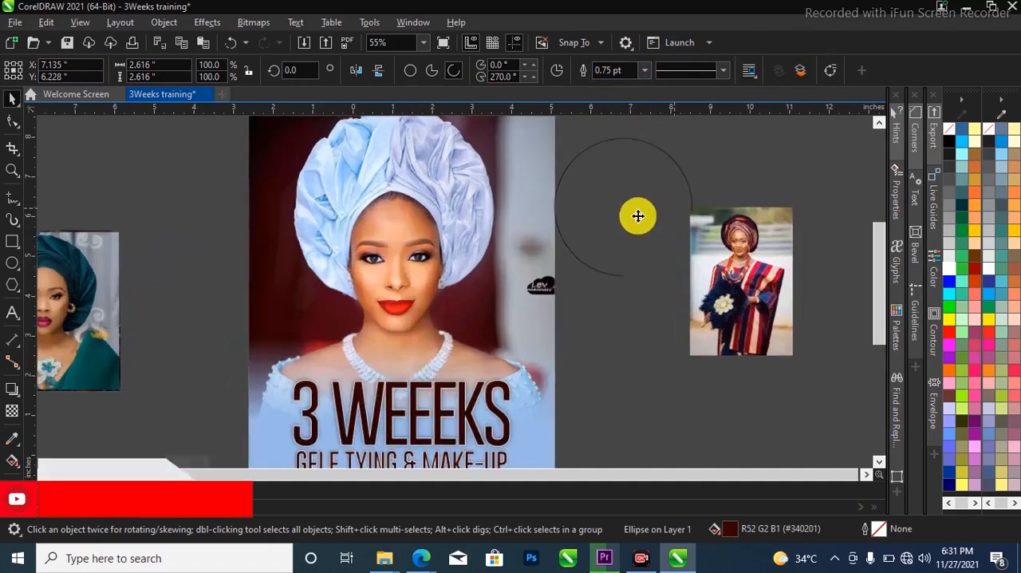
pyautogui.click(431, 70)
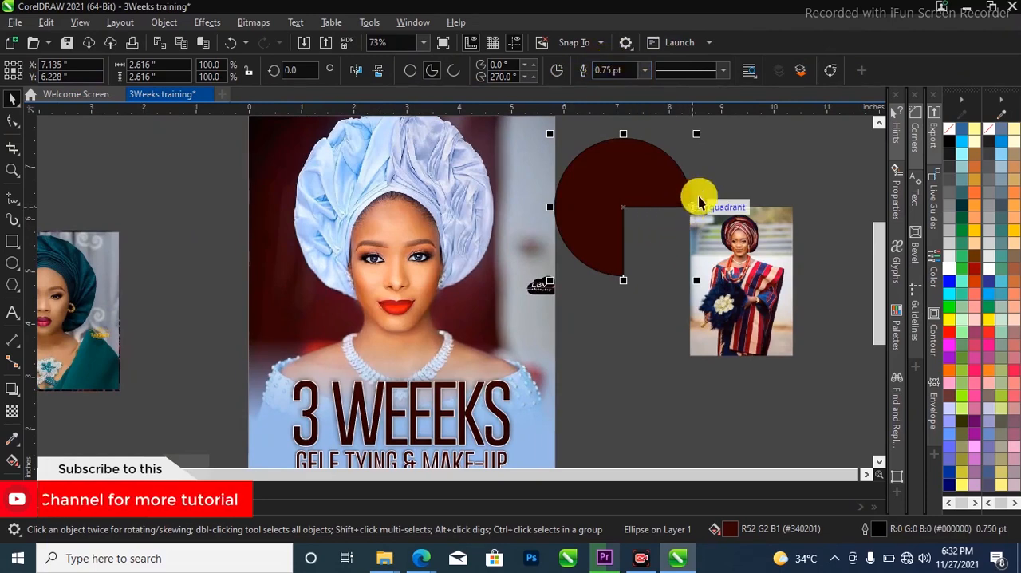
pyautogui.click(409, 70)
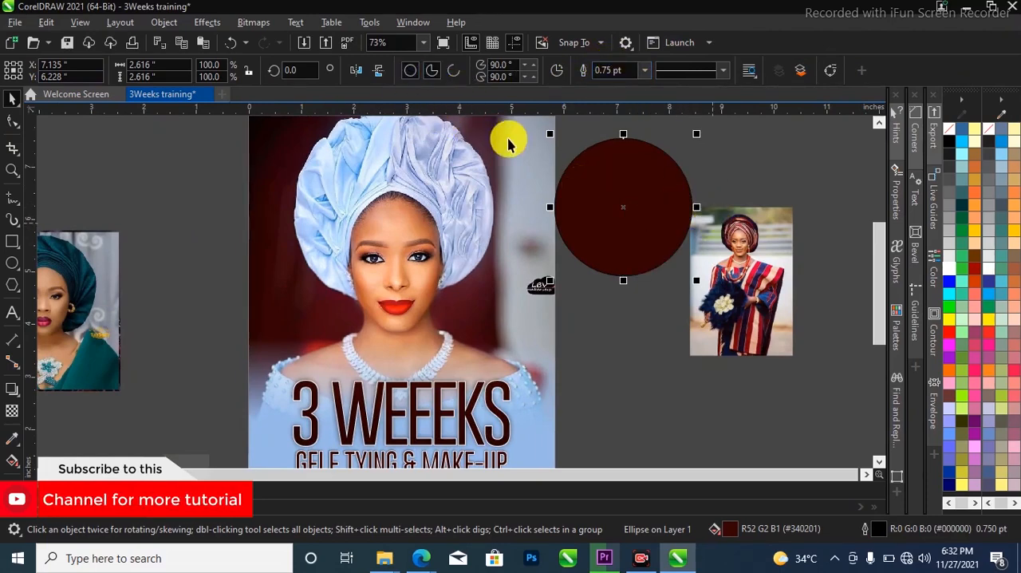
pyautogui.scroll(-1, 589, 259)
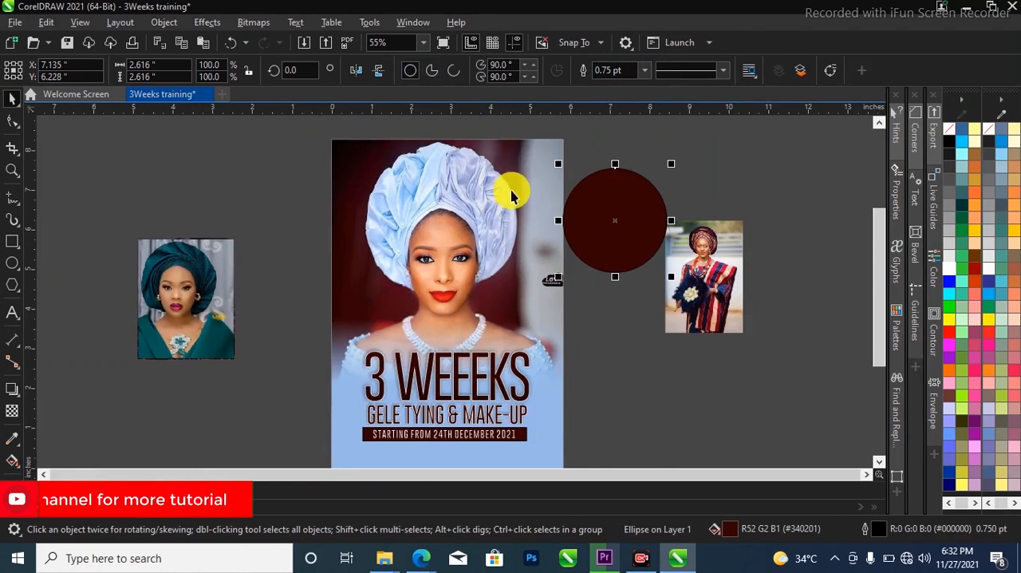
pyautogui.click(644, 70)
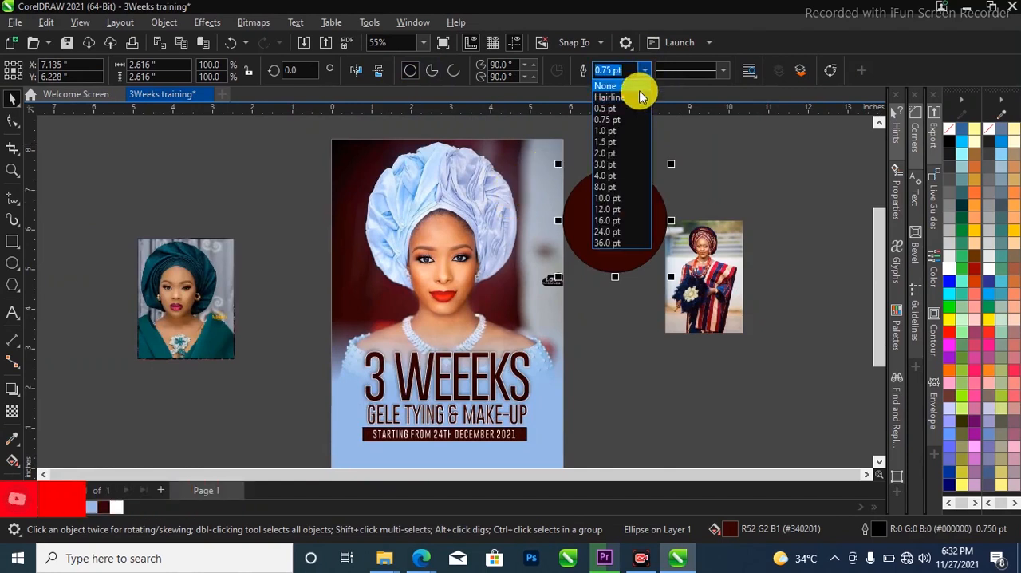
pyautogui.click(630, 87)
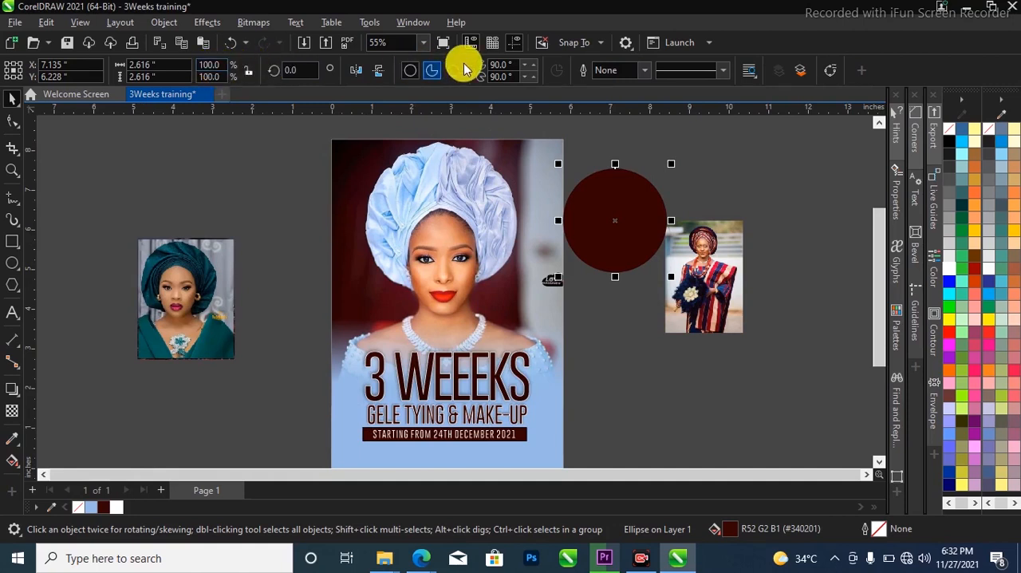
# Scale the circle to about 1.39 inches wide, place it at the flyer's upper right edge, and duplicate it directly below
pyautogui.moveTo(652, 197); pyautogui.dragTo(584, 199)
pyautogui.moveTo(606, 283); pyautogui.dragTo(558, 231)
pyautogui.scroll(1, 535, 209)
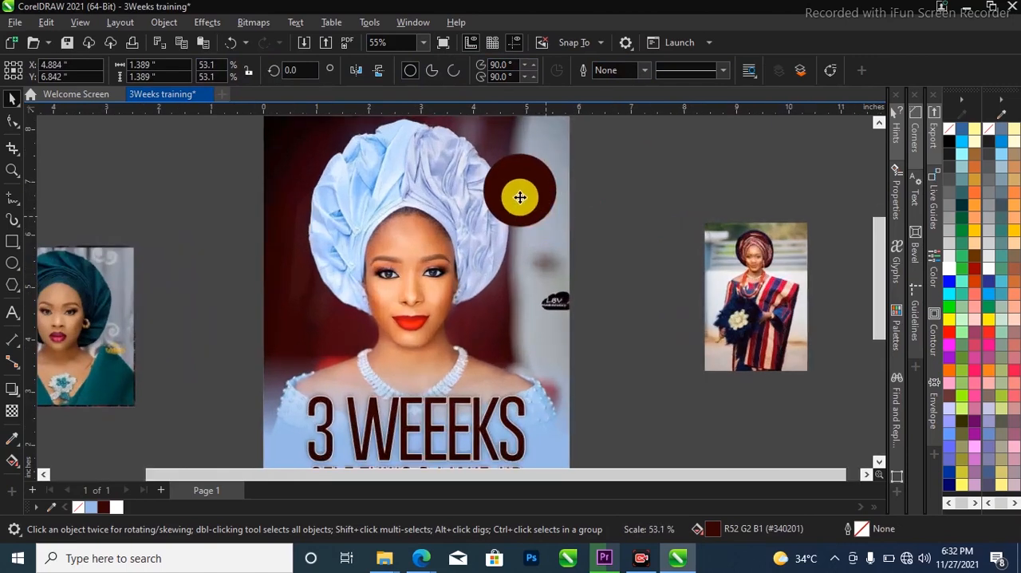
pyautogui.moveTo(542, 196); pyautogui.dragTo(551, 237)
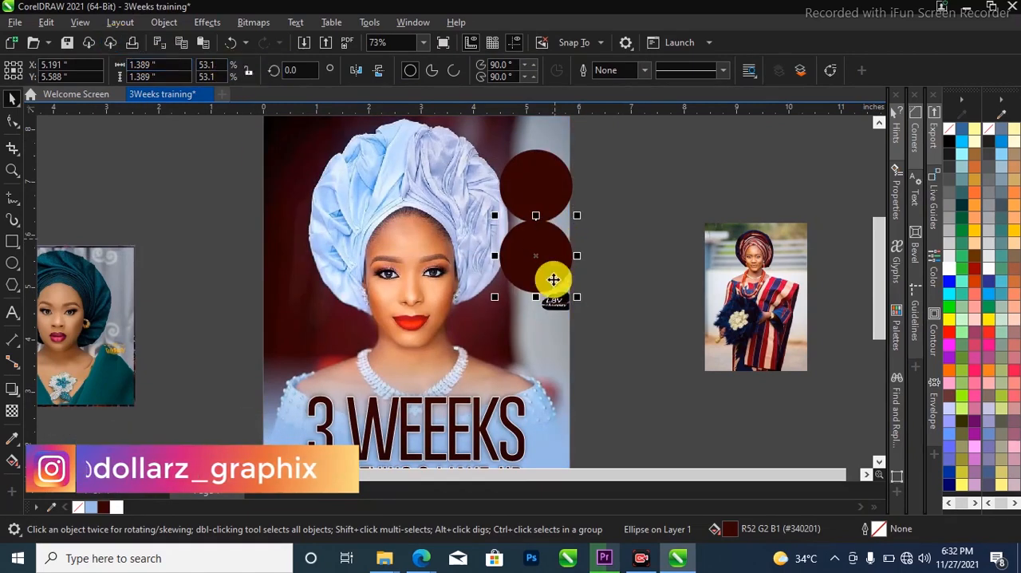
pyautogui.click(109, 24)
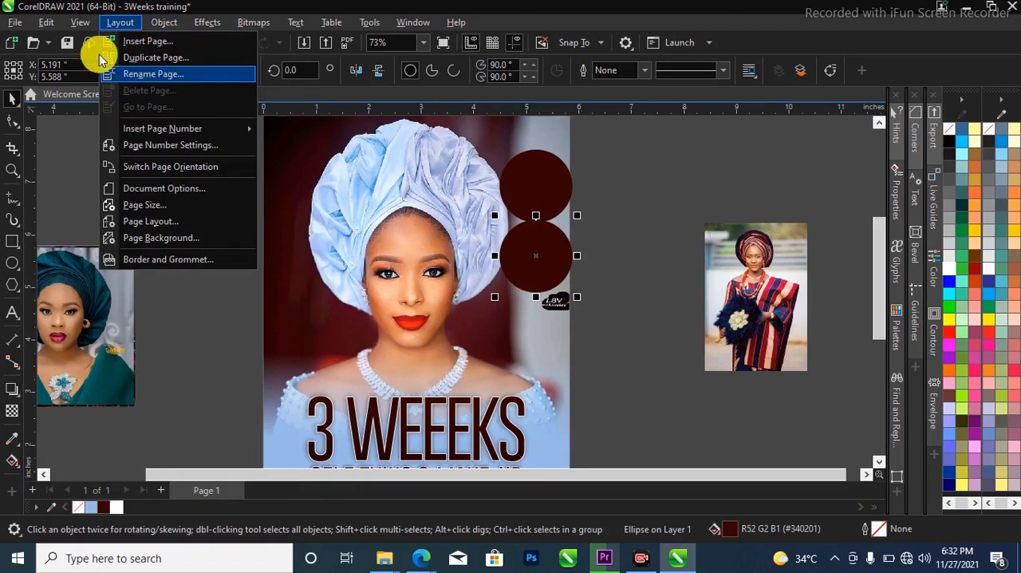
pyautogui.press('Escape')
pyautogui.click(80, 22)
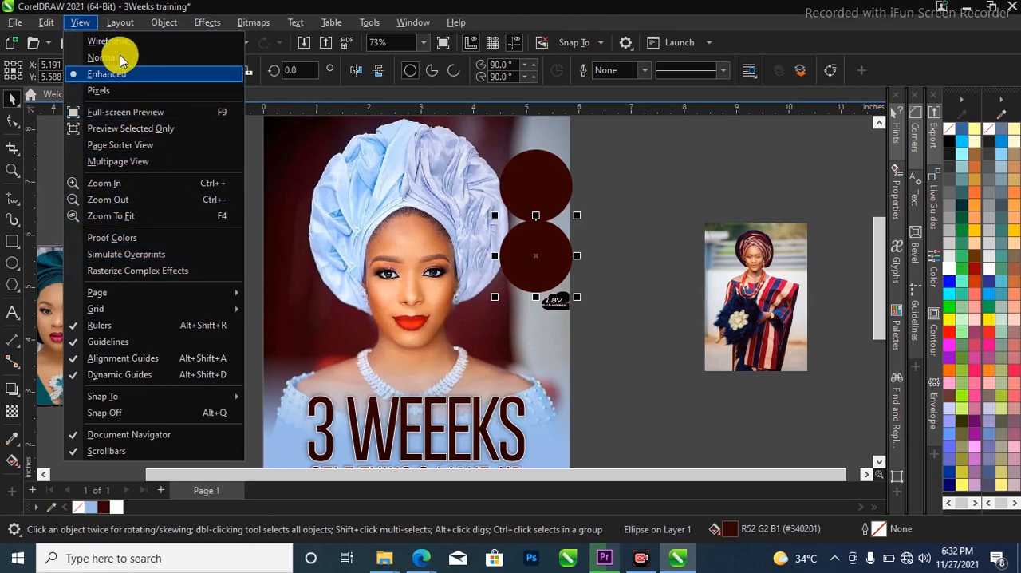
pyautogui.click(113, 24)
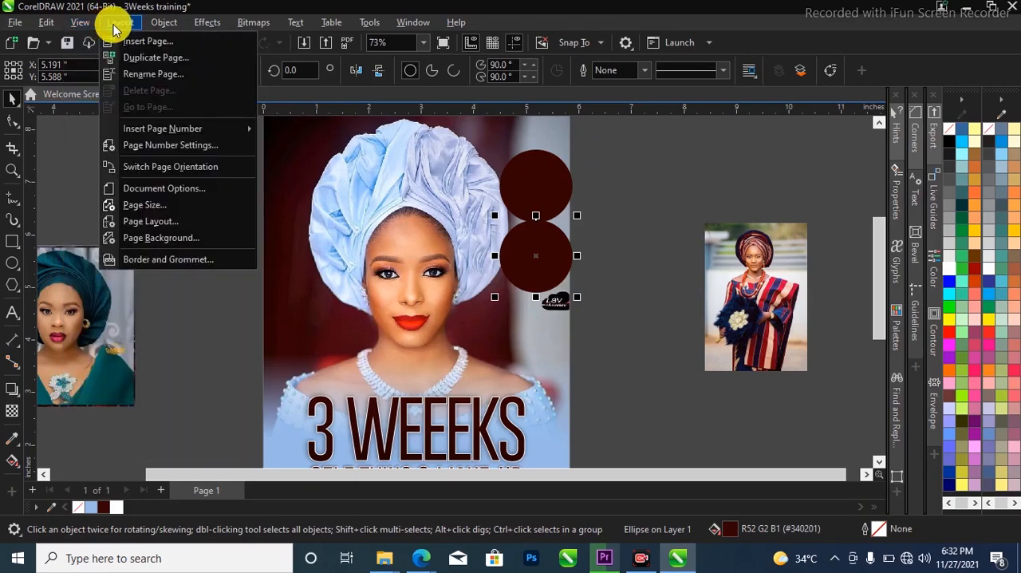
pyautogui.moveTo(164, 36)
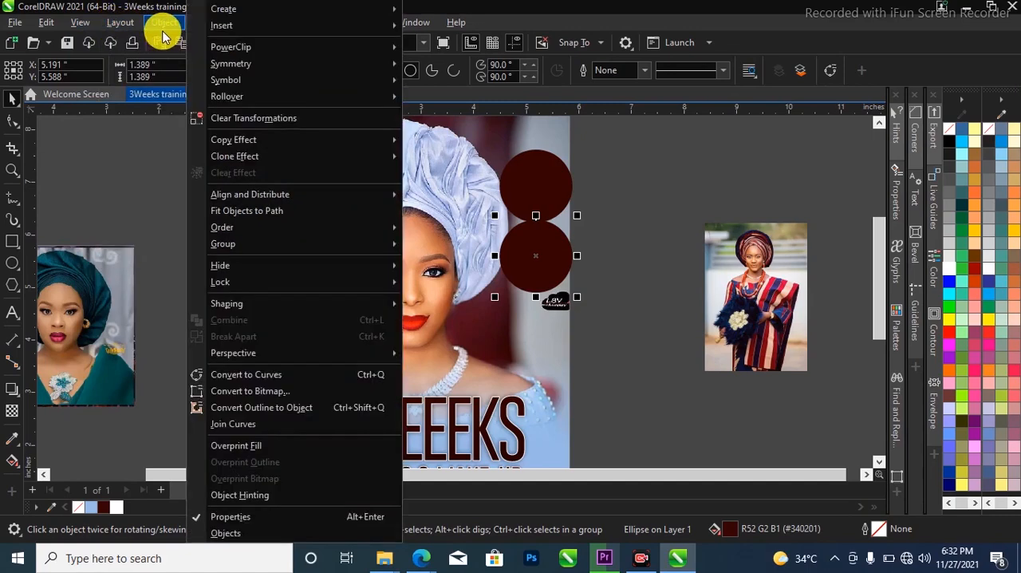
# Duplicate the second maroon circle directly below itself to make a column of three circles
pyautogui.click(169, 200)
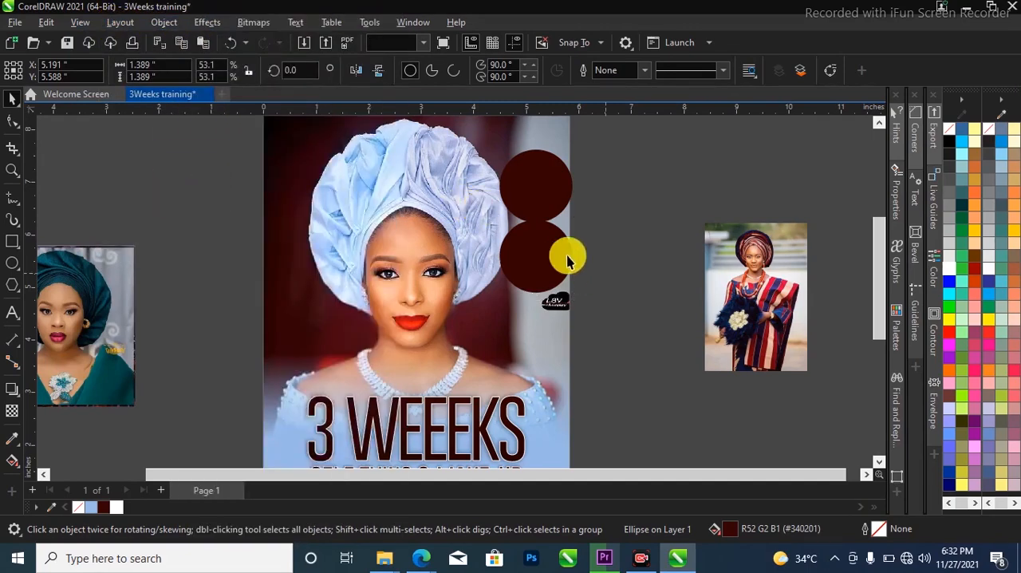
pyautogui.click(544, 258)
pyautogui.scroll(1, 544, 259)
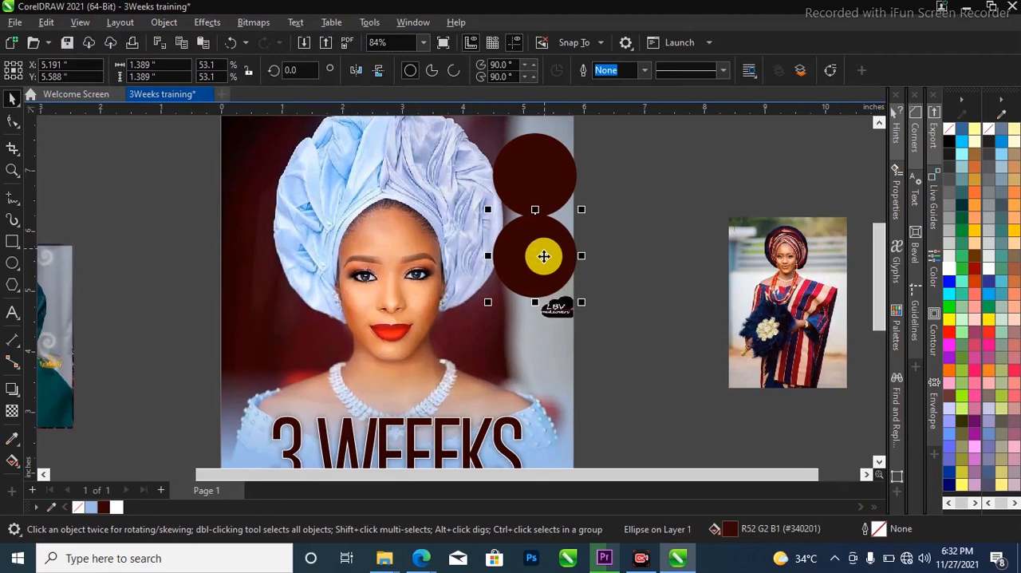
pyautogui.hotkey('ctrl', 'd')
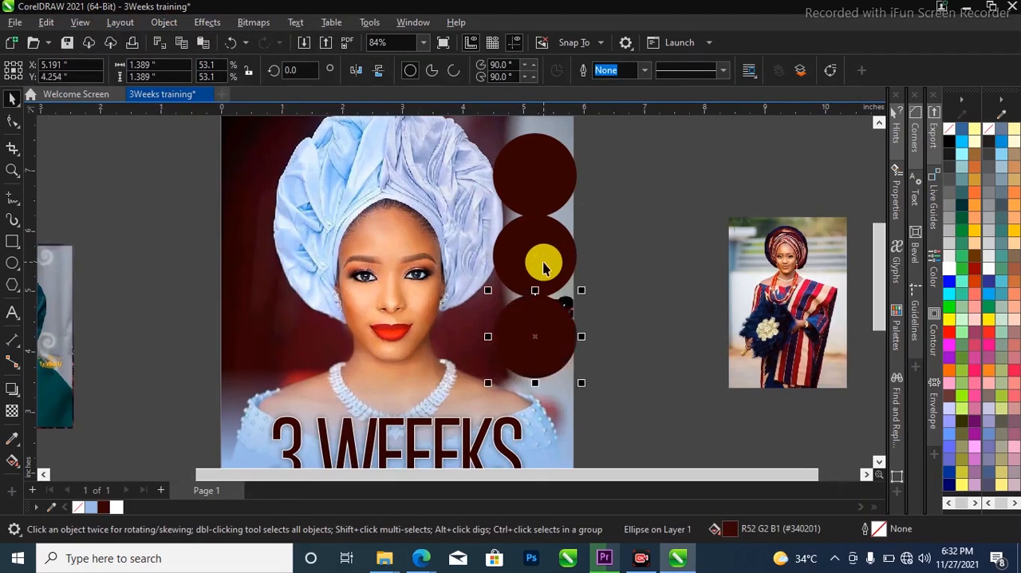
pyautogui.scroll(-1, 499, 319)
pyautogui.scroll(1, 552, 239)
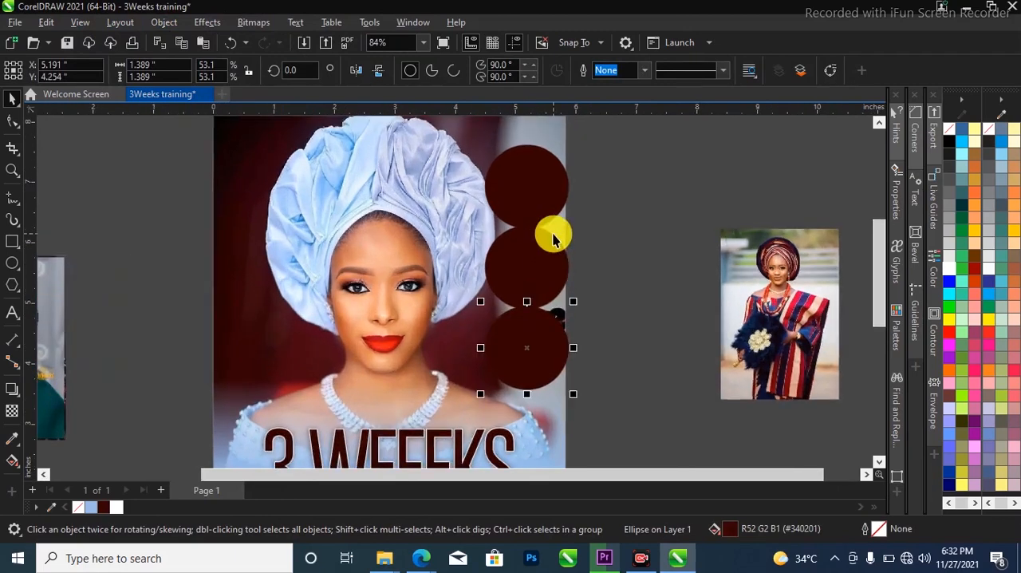
# Place a concentric smaller copy about 1.27 inches wide inside each of the three maroon circles
pyautogui.scroll(2, 523, 255)
pyautogui.click(527, 212)
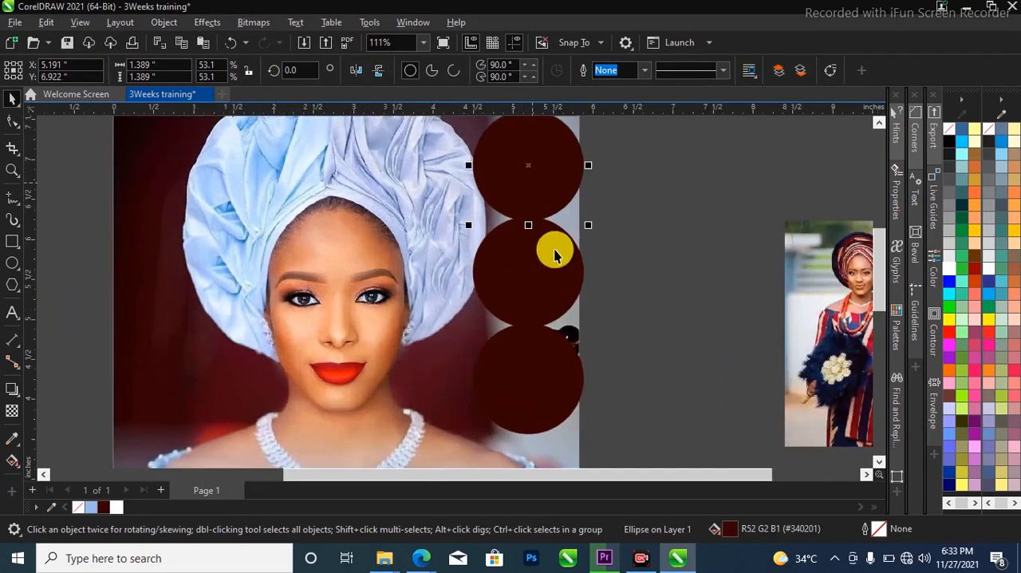
pyautogui.scroll(-1, 563, 200)
pyautogui.scroll(2, 551, 152)
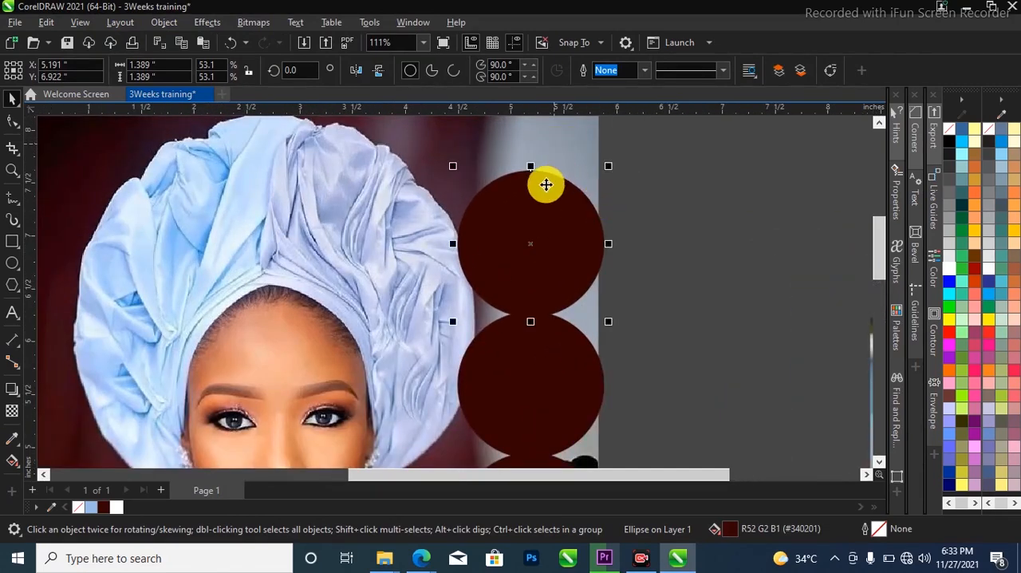
pyautogui.scroll(-1, 545, 184)
pyautogui.scroll(1, 585, 179)
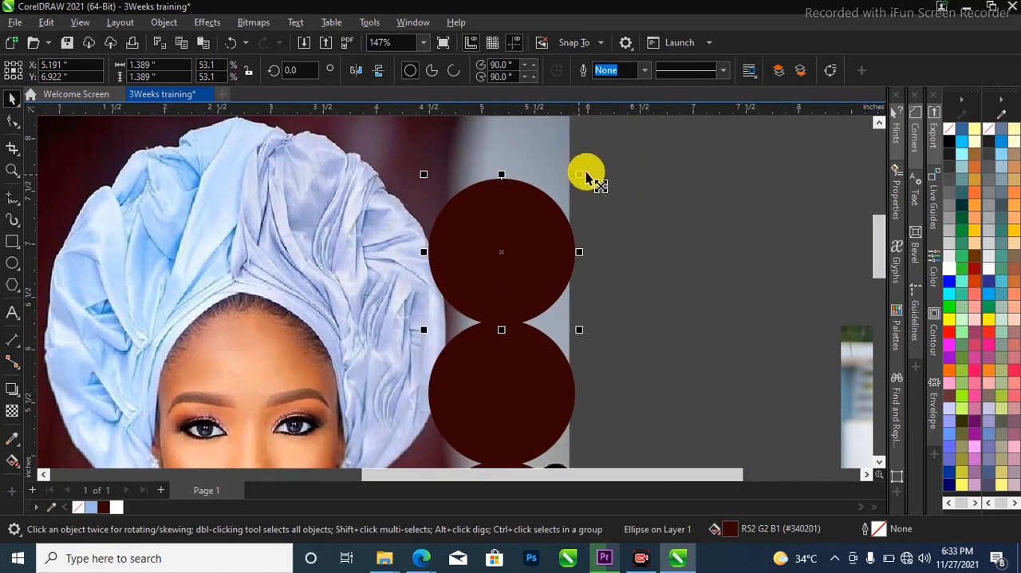
pyautogui.moveTo(579, 179); pyautogui.dragTo(571, 180)
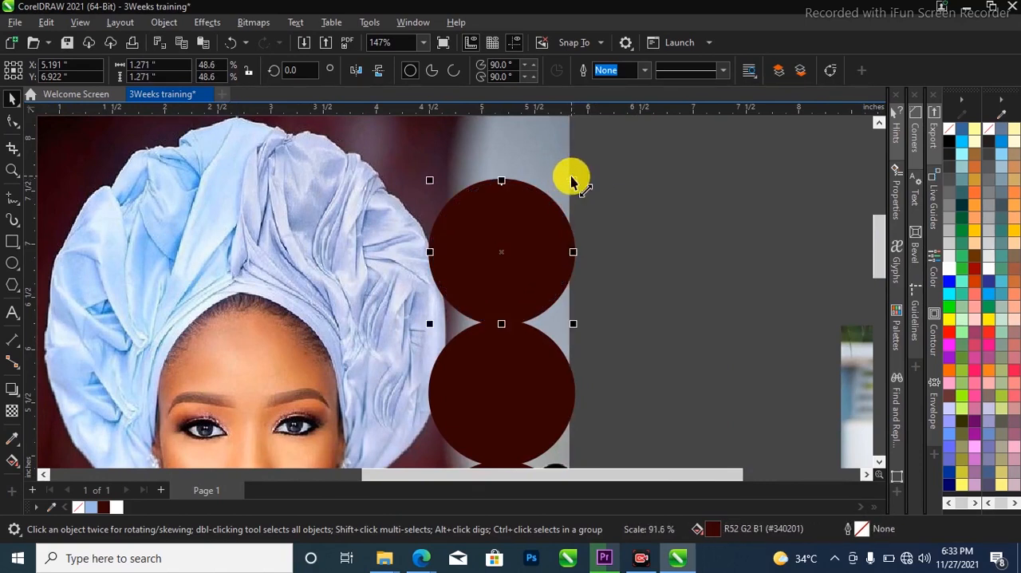
pyautogui.click(512, 367)
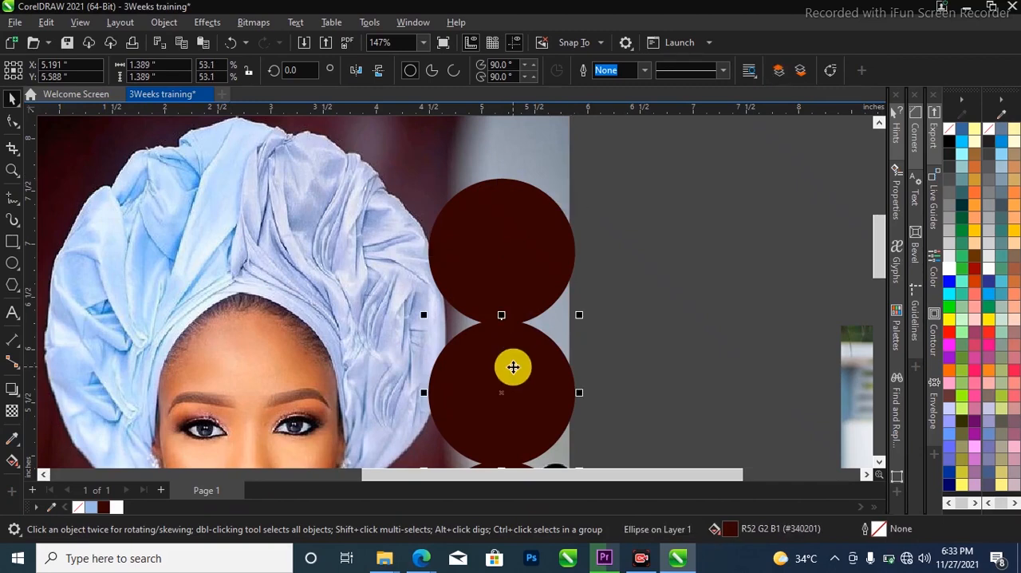
pyautogui.scroll(-3, 513, 367)
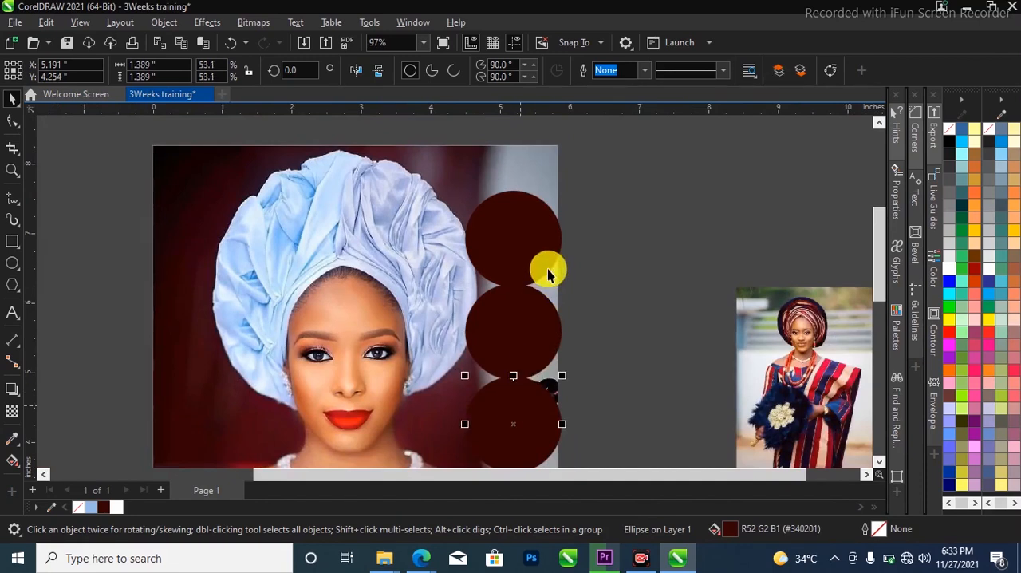
pyautogui.scroll(-1, 560, 358)
# PowerClip the full-length photo with the striped outfit inside the top inner circle
pyautogui.click(724, 360)
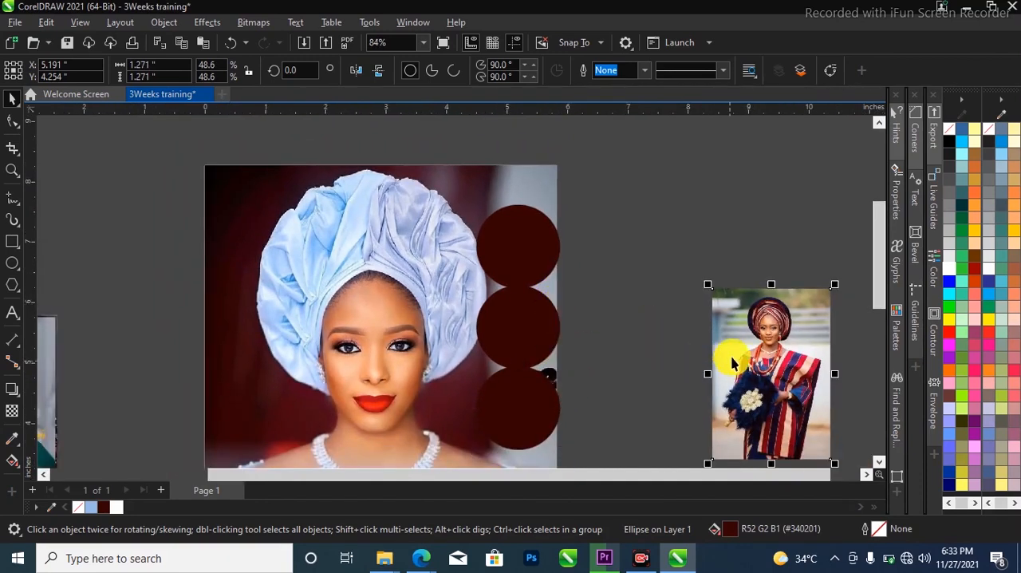
pyautogui.moveTo(784, 360)
pyautogui.mouseDown()
pyautogui.moveTo(678, 247)
pyautogui.moveTo(692, 235)
pyautogui.moveTo(538, 249)
pyautogui.mouseUp()
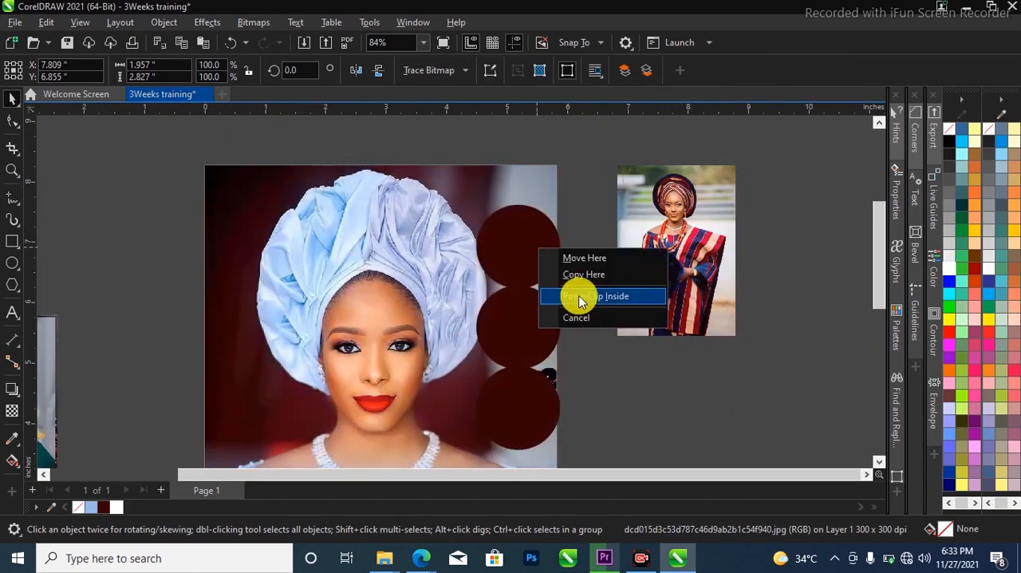
pyautogui.click(579, 299)
# PowerClip the portrait with the plain dark-green gele and matching dress inside the middle inner circle
pyautogui.scroll(-3, 519, 200)
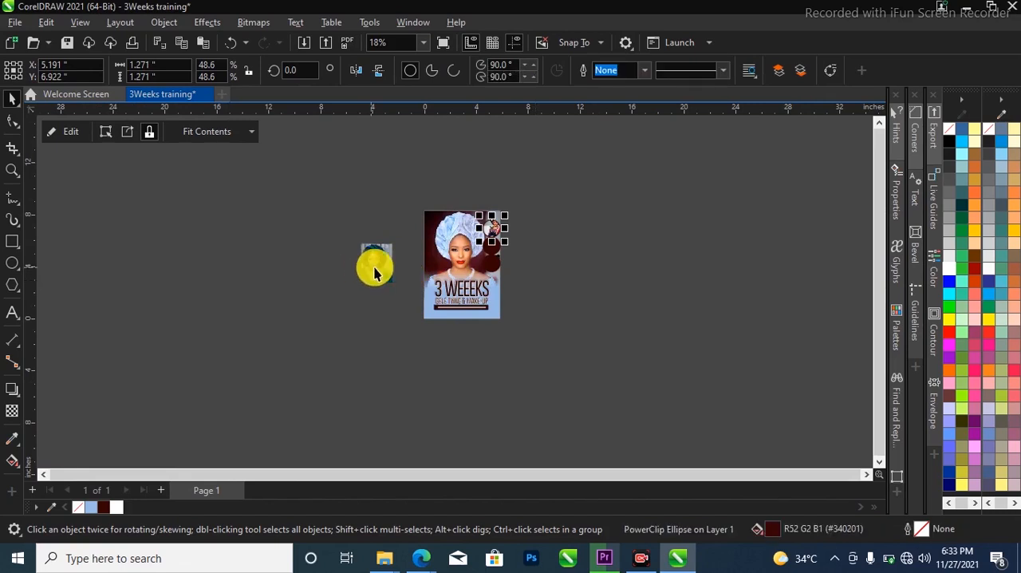
pyautogui.moveTo(374, 268); pyautogui.dragTo(527, 259)
pyautogui.scroll(1, 509, 250)
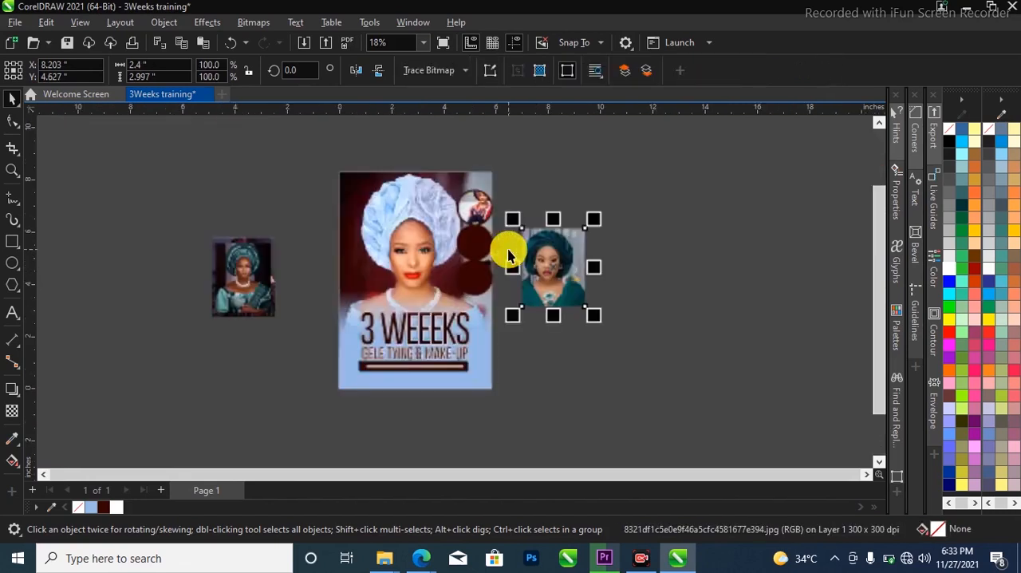
pyautogui.moveTo(536, 258); pyautogui.dragTo(469, 248)
pyautogui.click(498, 299)
# PowerClip the portrait with the patterned teal gele inside the bottom inner circle
pyautogui.moveTo(202, 280); pyautogui.dragTo(475, 281)
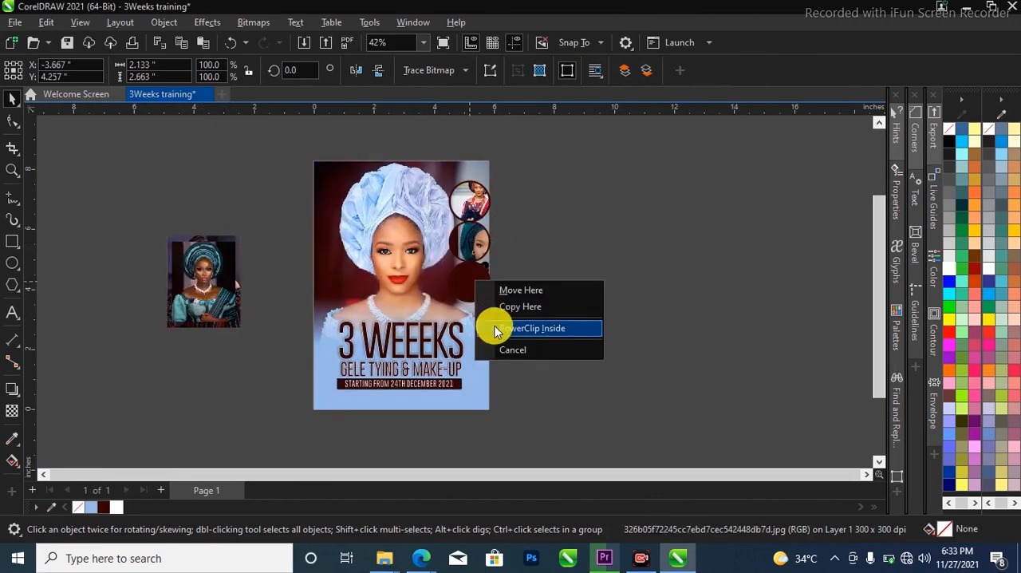
pyautogui.click(494, 331)
pyautogui.scroll(2, 440, 216)
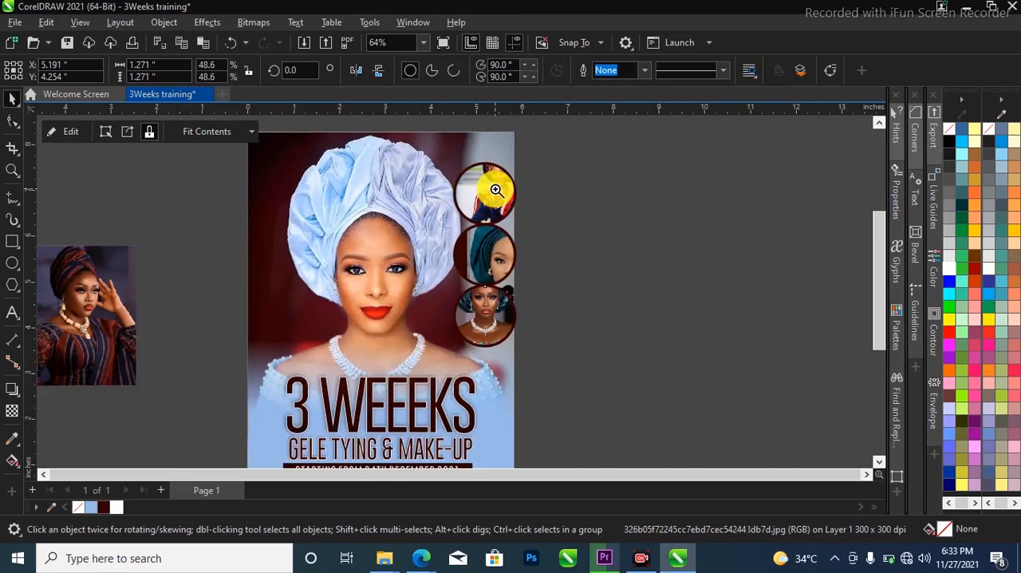
# Edit the top circle's PowerClip, scaling the photo to about 1.29 inches wide and positioning the woman's head and upper body within the circle
pyautogui.click(496, 190)
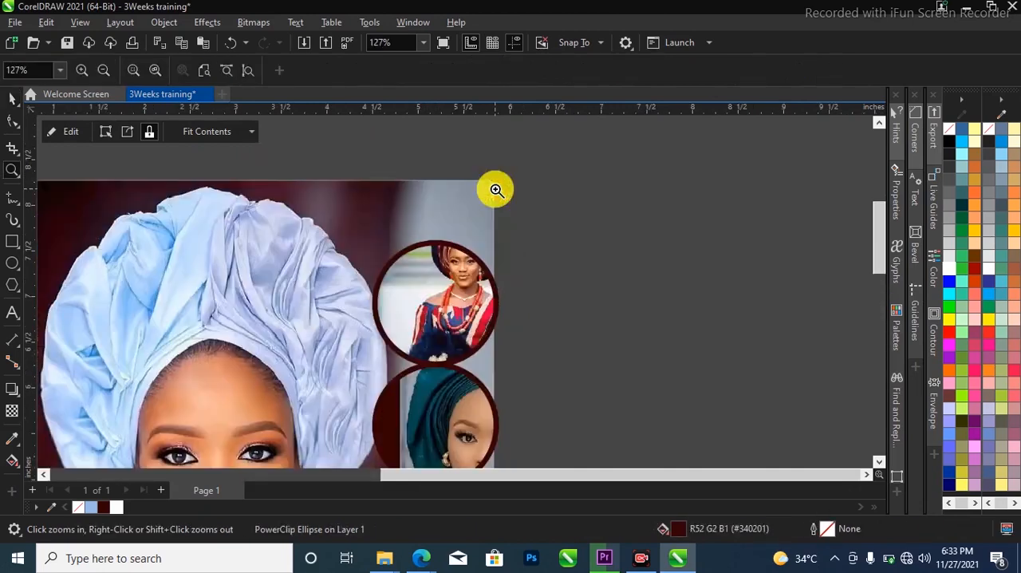
pyautogui.click(450, 295)
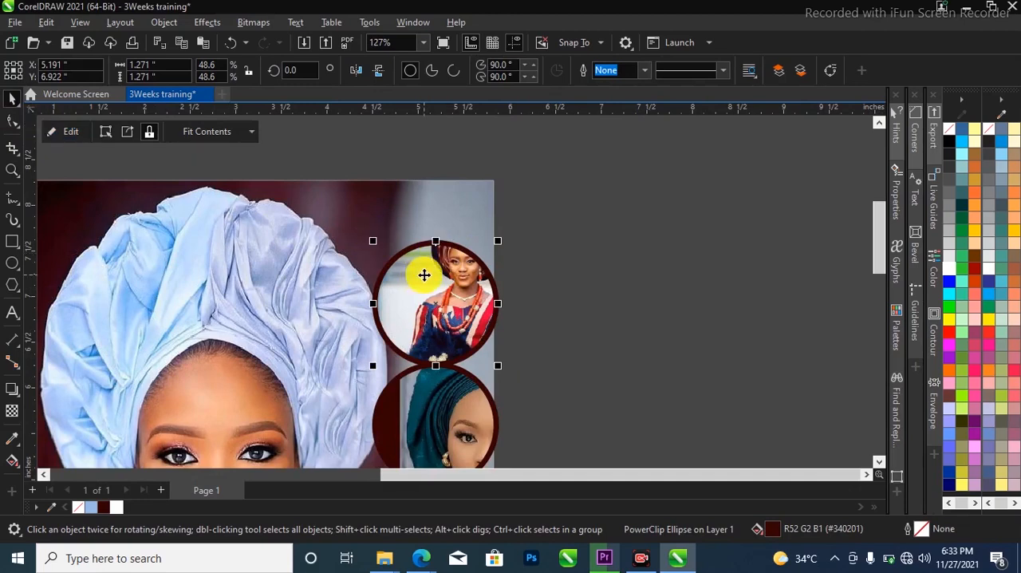
pyautogui.rightClick(425, 259)
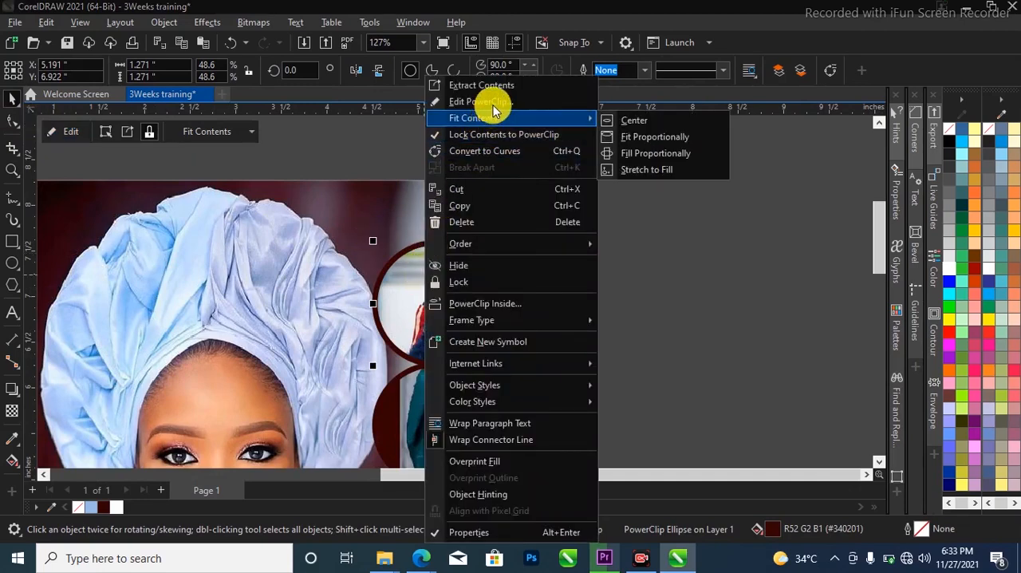
pyautogui.click(493, 102)
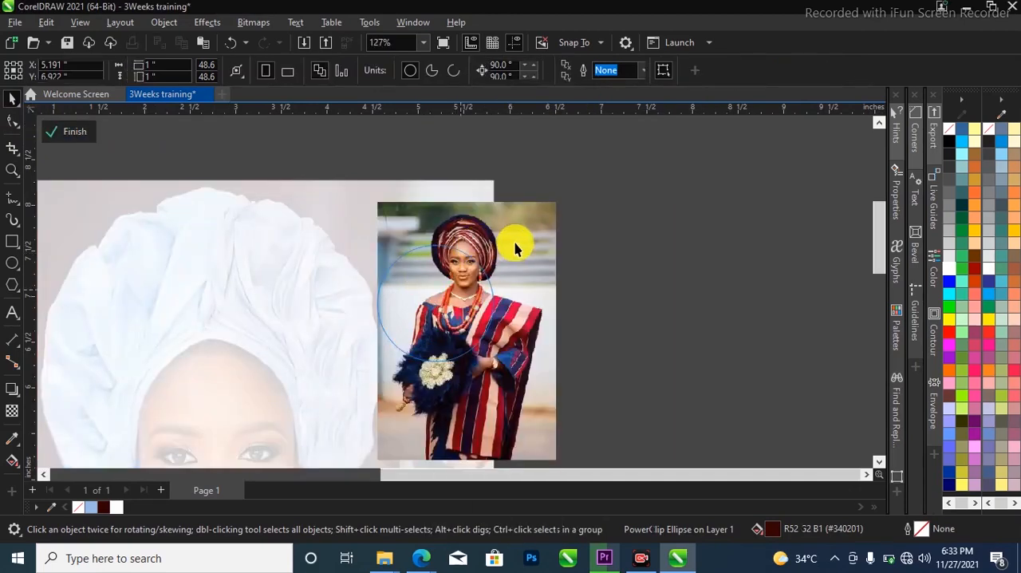
pyautogui.click(513, 246)
pyautogui.moveTo(566, 199); pyautogui.dragTo(521, 252)
pyautogui.moveTo(492, 319); pyautogui.dragTo(470, 317)
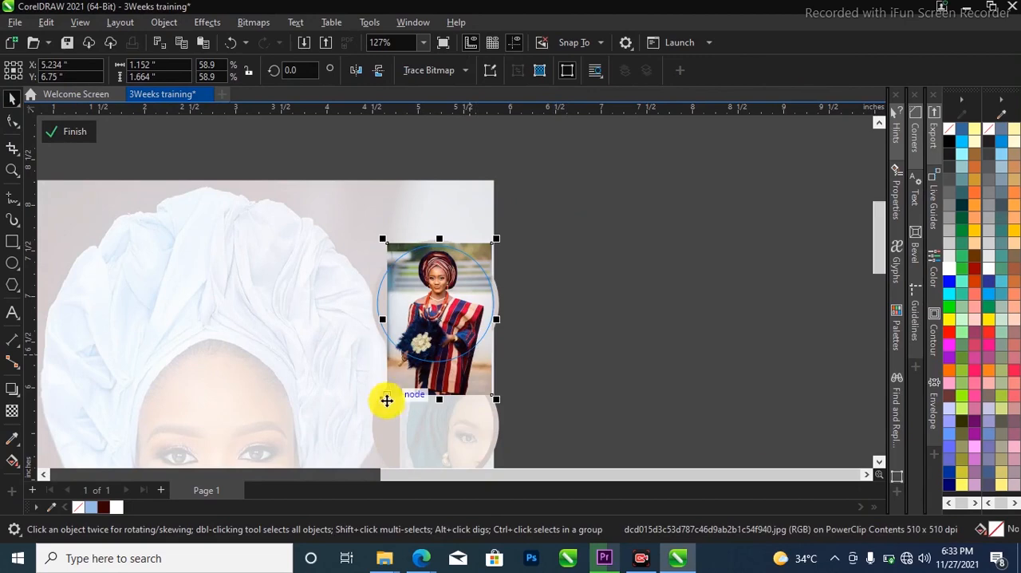
pyautogui.moveTo(382, 402); pyautogui.dragTo(366, 416)
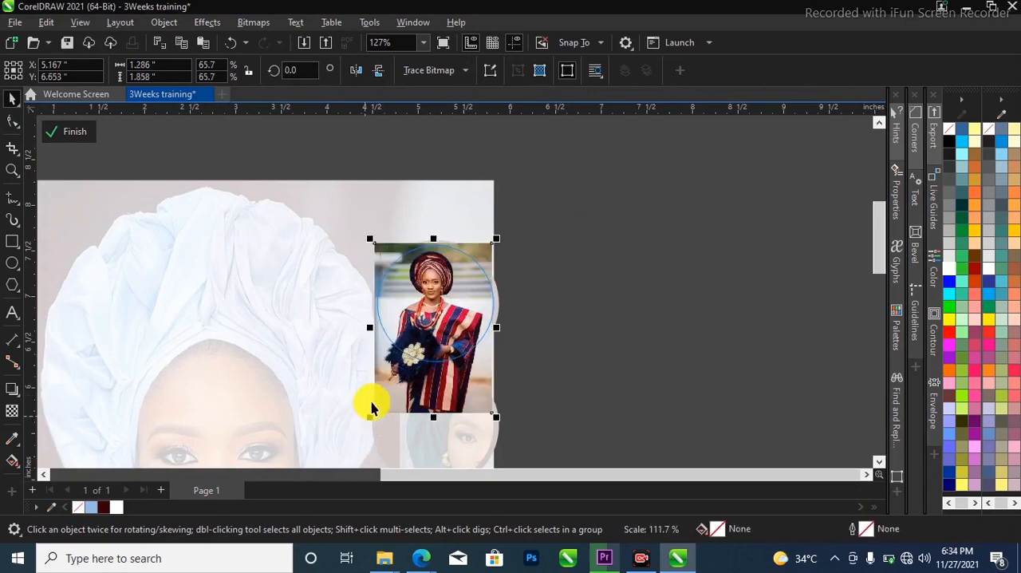
pyautogui.keyDown('ctrl'); pyautogui.click(551, 224); pyautogui.keyUp('ctrl')
pyautogui.scroll(-3, 579, 182)
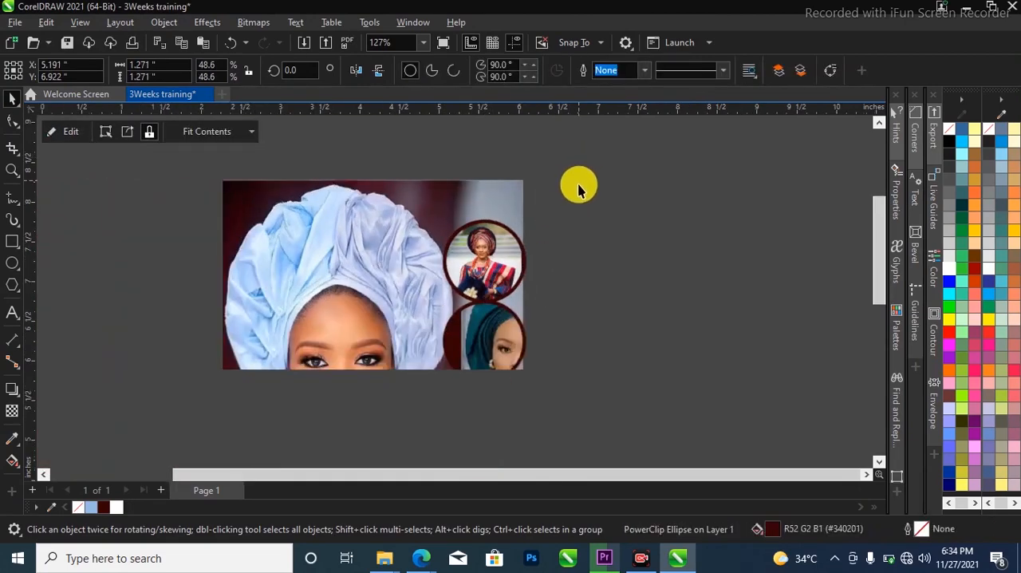
# Edit the middle circle's PowerClip, scaling the portrait to about 1.28 inches wide and fitting the face and gele within the circle
pyautogui.scroll(1, 514, 323)
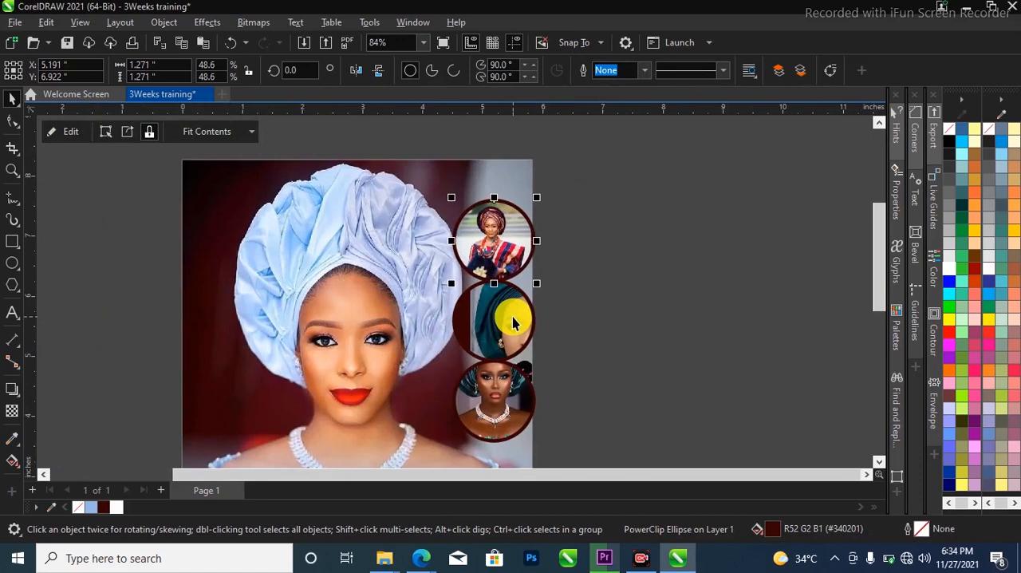
pyautogui.click(79, 134)
pyautogui.click(619, 428)
pyautogui.moveTo(594, 430); pyautogui.dragTo(498, 356)
pyautogui.scroll(3, 498, 351)
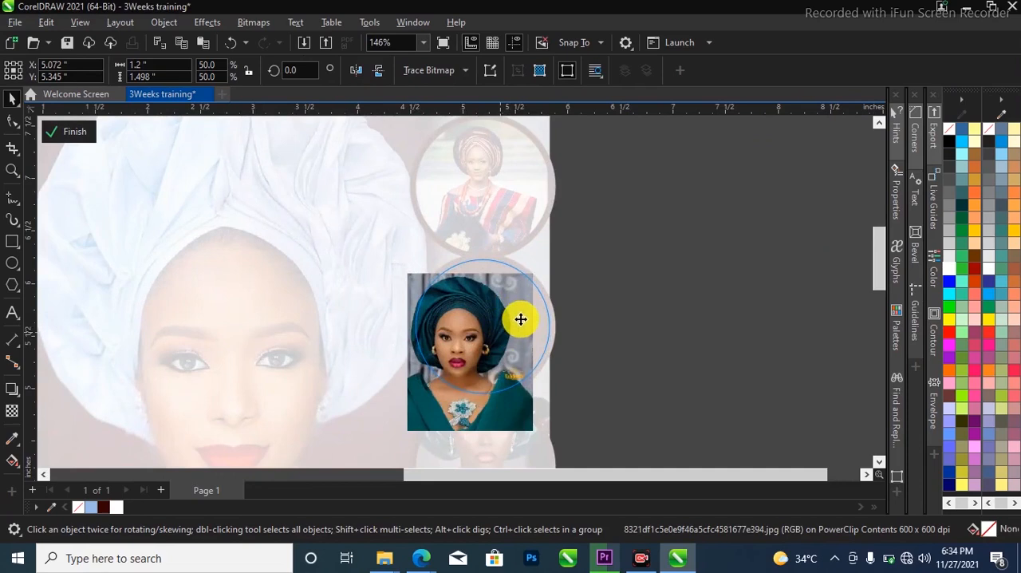
pyautogui.moveTo(420, 428); pyautogui.dragTo(399, 438)
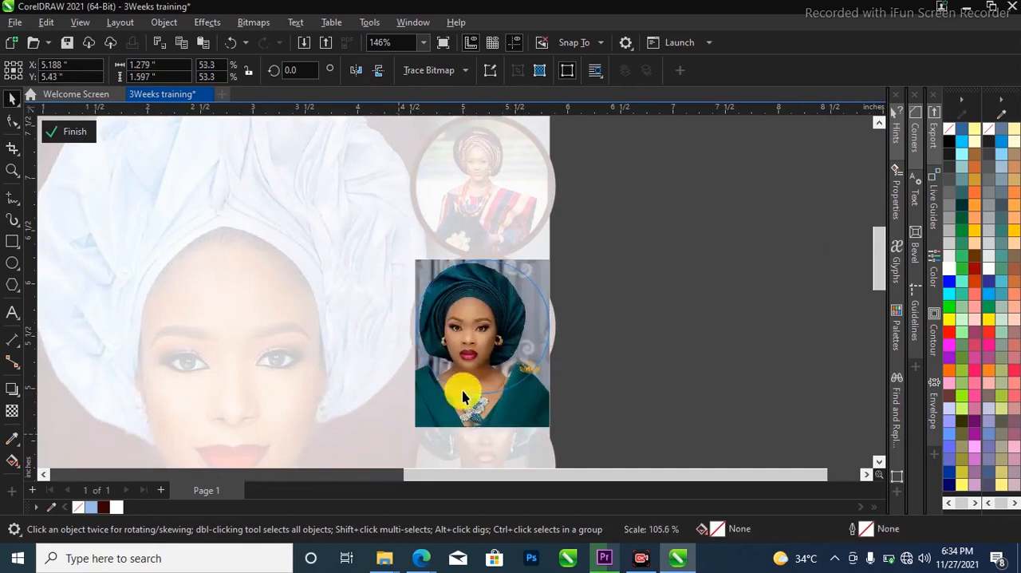
pyautogui.press('Escape')
pyautogui.scroll(1, 472, 309)
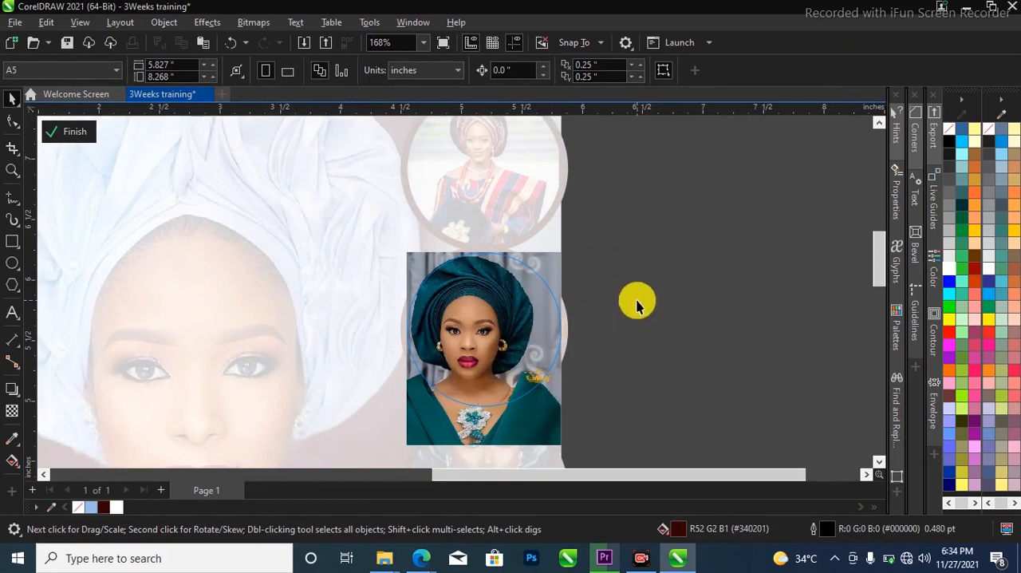
pyautogui.scroll(-5, 636, 306)
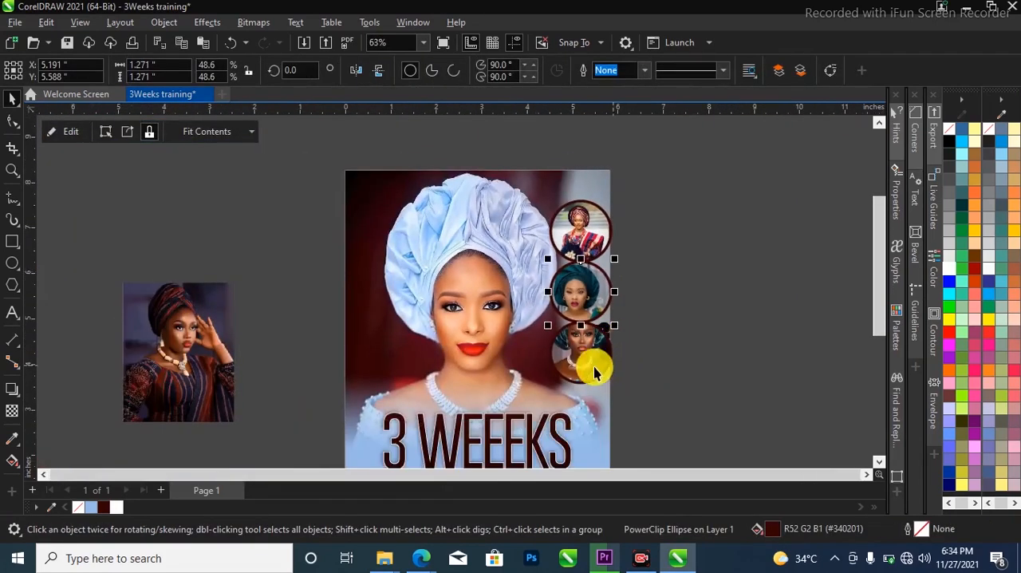
# Edit the bottom circle's PowerClip, scaling the portrait to 84% and shifting it slightly down to fit the face and gele in the circle
pyautogui.scroll(4, 592, 367)
pyautogui.click(582, 348)
pyautogui.moveTo(571, 341); pyautogui.dragTo(573, 371)
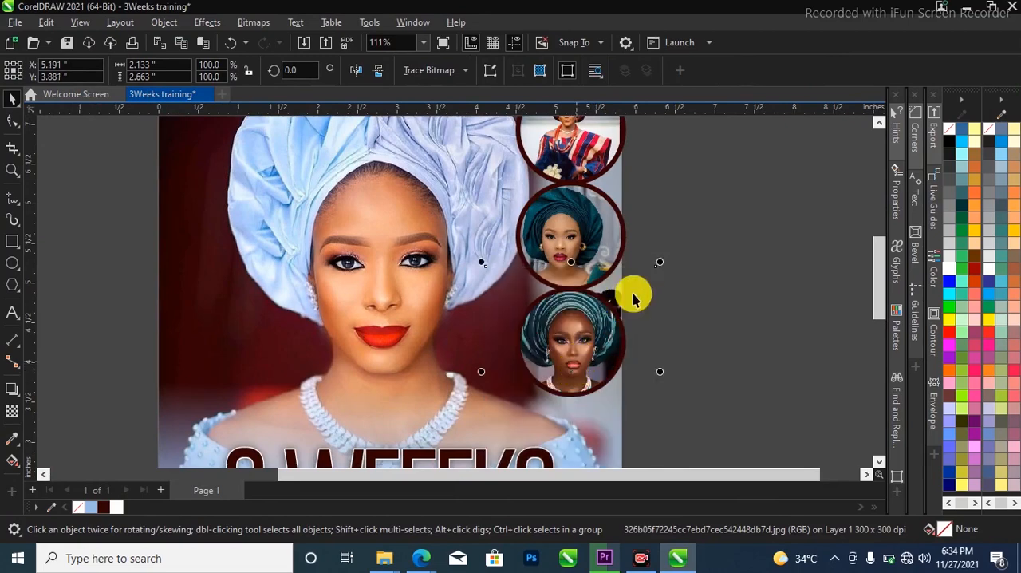
pyautogui.moveTo(660, 263); pyautogui.dragTo(632, 281)
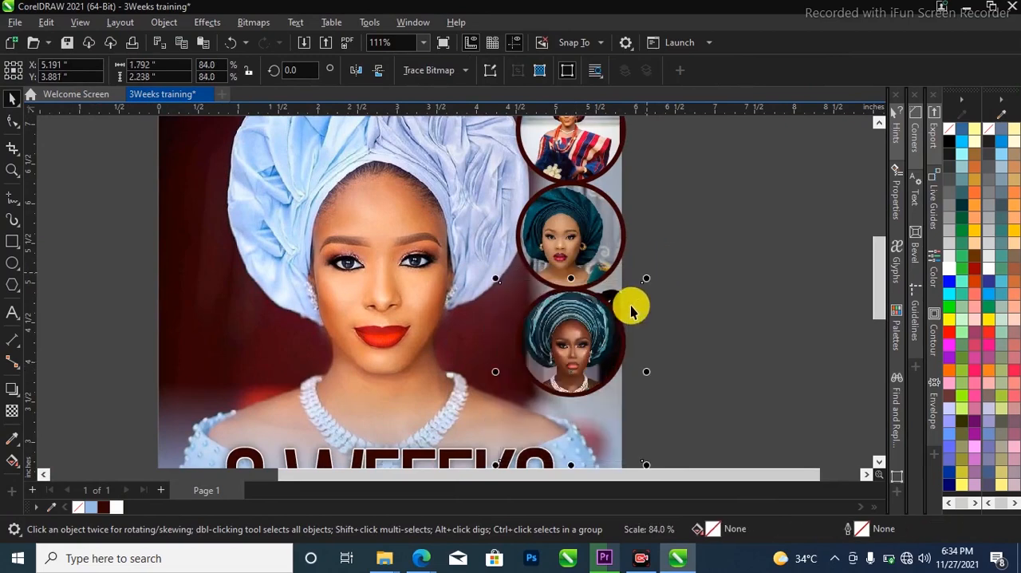
pyautogui.scroll(2, 598, 331)
pyautogui.moveTo(595, 333); pyautogui.dragTo(592, 345)
pyautogui.click(729, 290)
pyautogui.scroll(-2, 442, 205)
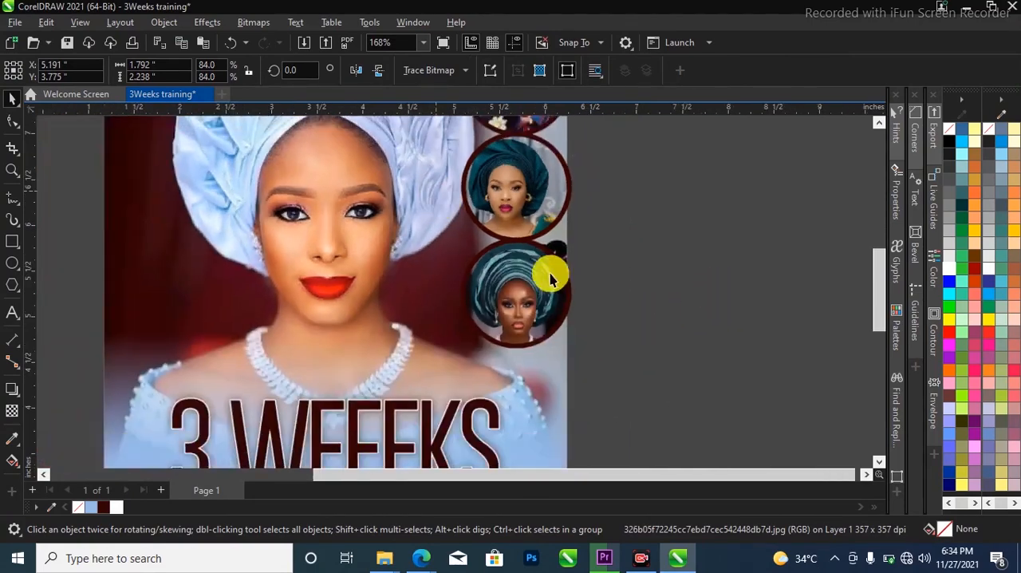
# Delete the unused portrait photo lying beside the flyer page
pyautogui.scroll(-2, 551, 280)
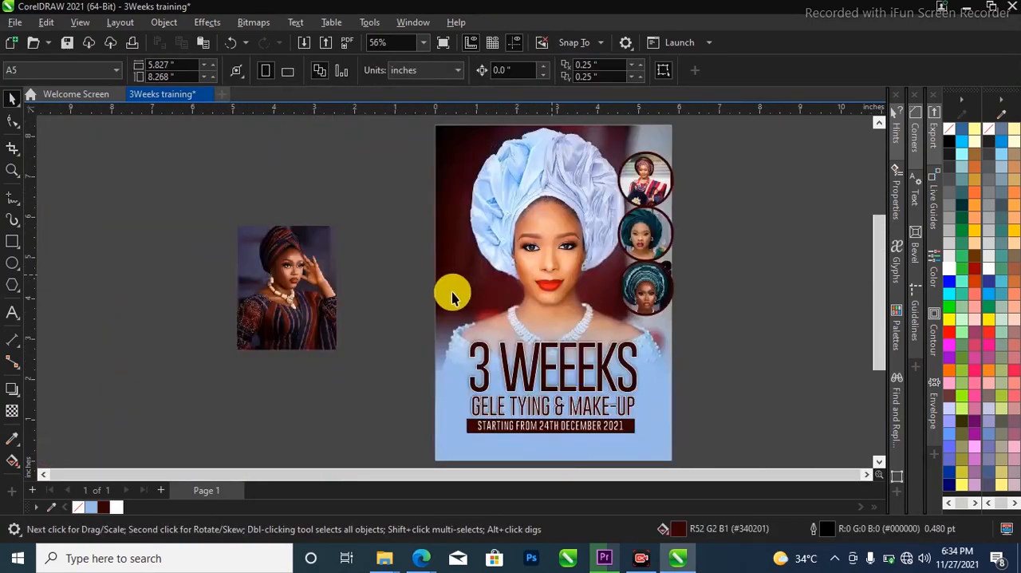
pyautogui.moveTo(215, 200); pyautogui.dragTo(382, 381)
pyautogui.press('Delete')
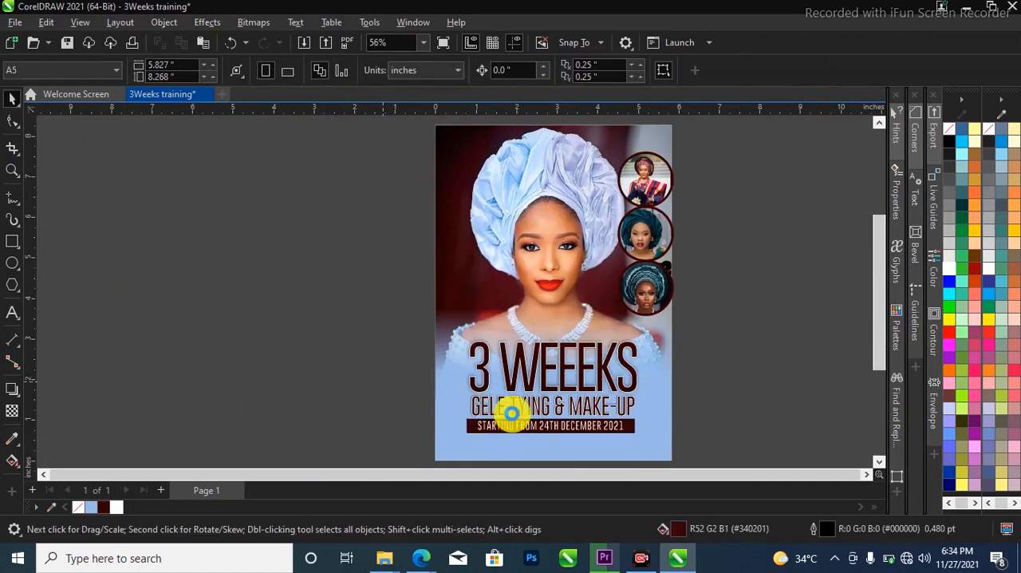
# Open the save dialog for the 3Weeks training drawing and cancel it
pyautogui.hotkey('ctrl', 's')
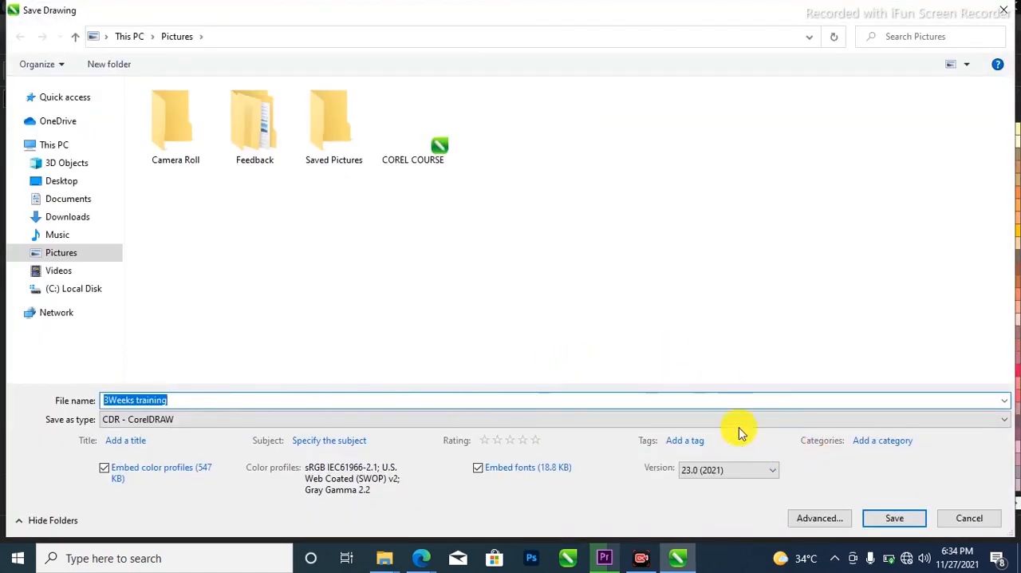
pyautogui.click(957, 520)
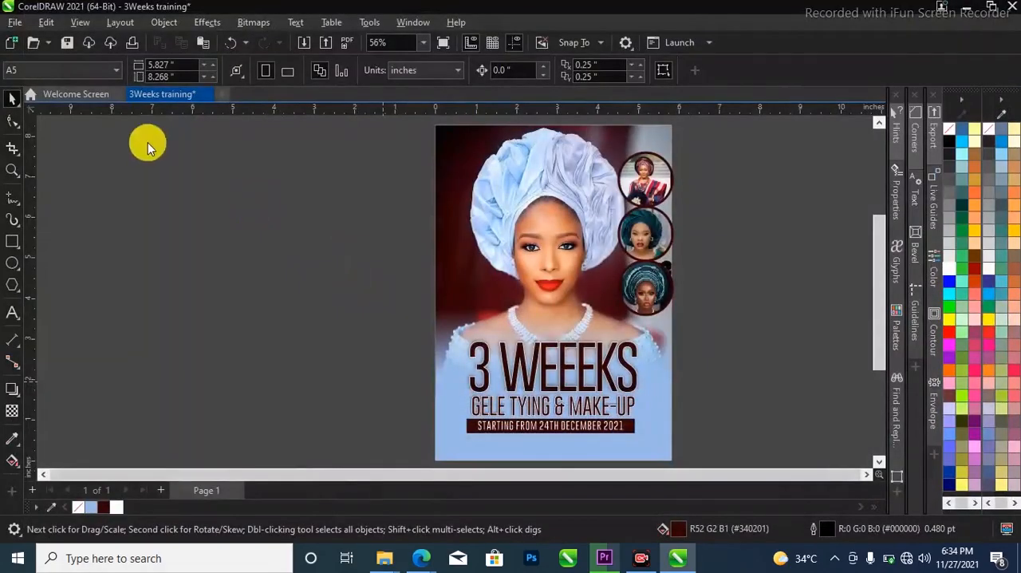
# Save the drawing as 3Weeks training in CDR - CorelDRAW format, version 23.0 (2021), in the Pictures folder
pyautogui.click(16, 24)
pyautogui.click(43, 180)
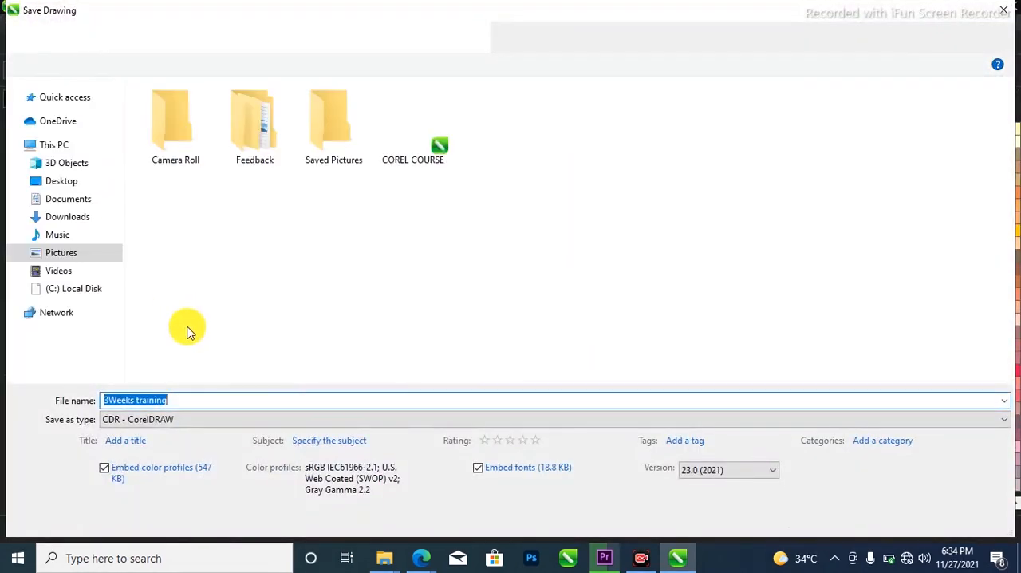
pyautogui.click(241, 307)
pyautogui.click(181, 397)
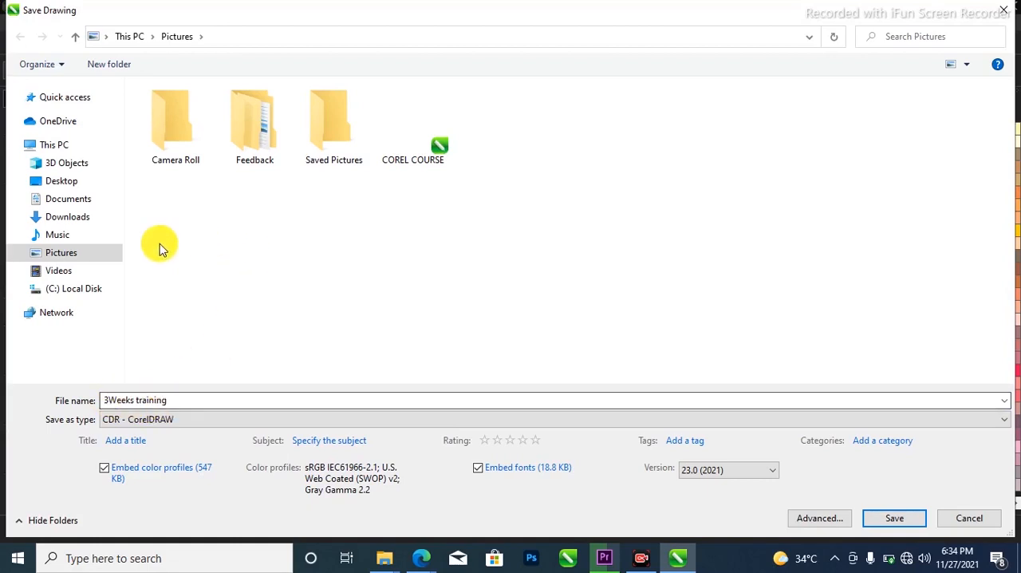
pyautogui.click(905, 518)
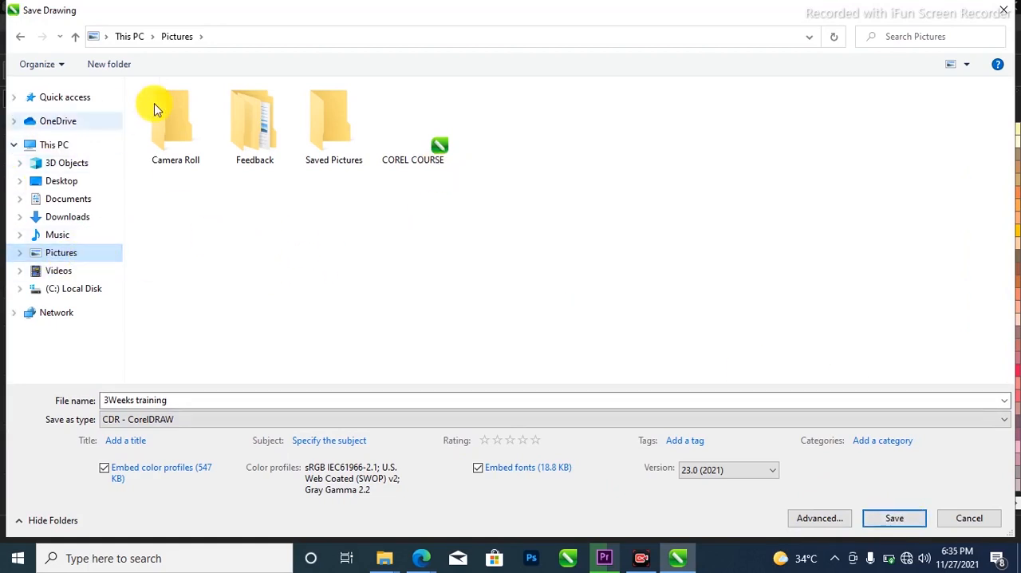
pyautogui.click(64, 163)
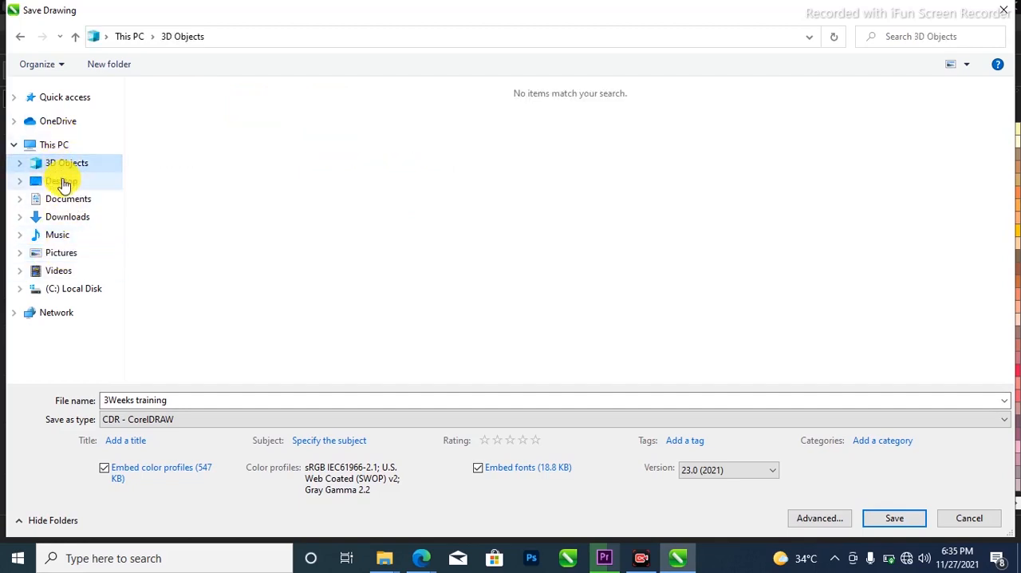
pyautogui.click(63, 182)
pyautogui.click(72, 254)
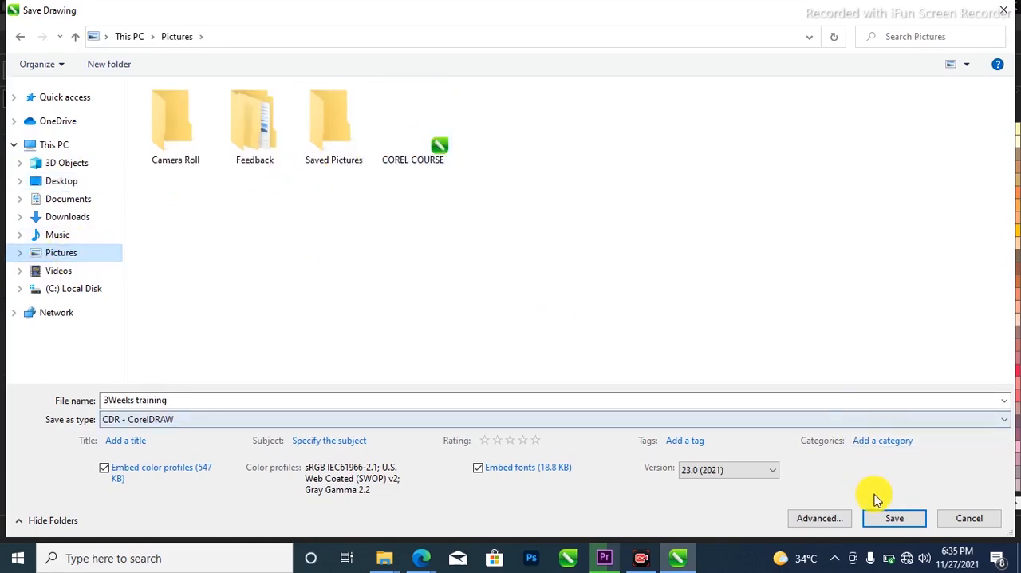
pyautogui.click(885, 517)
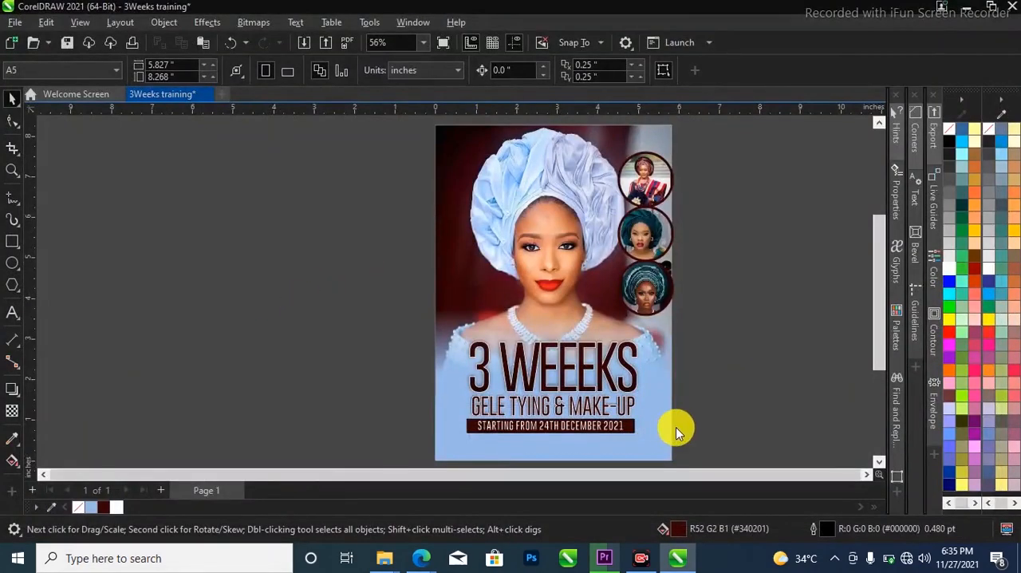
# Switch to File Explorer, check the Pictures folder for the saved 3Weeks training file, and return to CorelDRAW
pyautogui.scroll(-1, 338, 359)
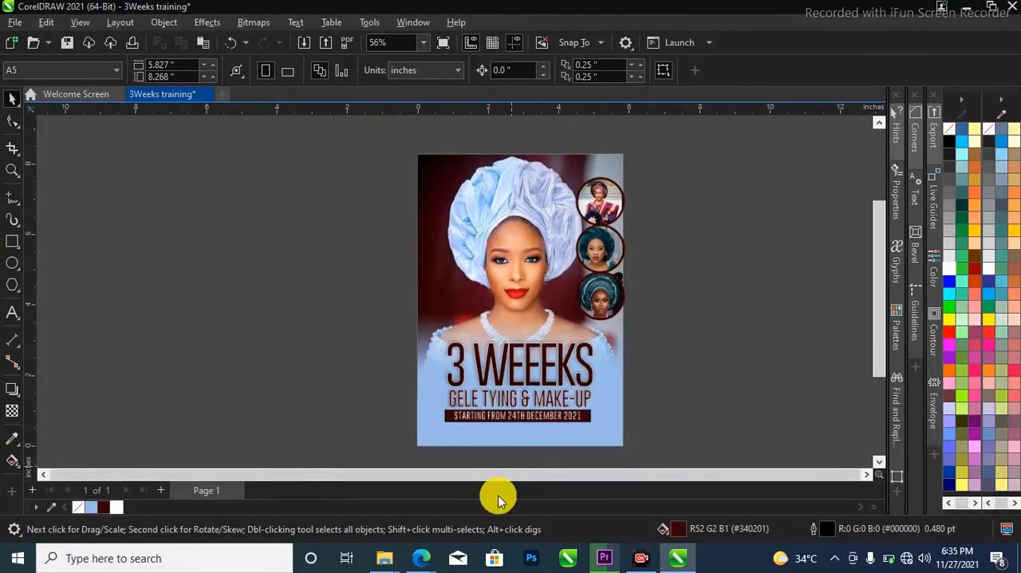
pyautogui.click(438, 503)
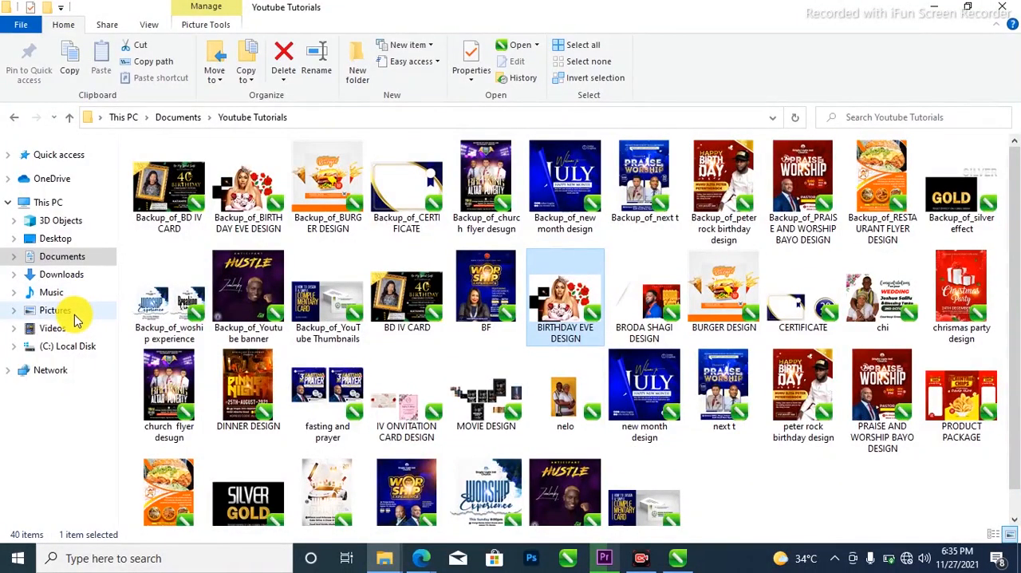
pyautogui.click(72, 313)
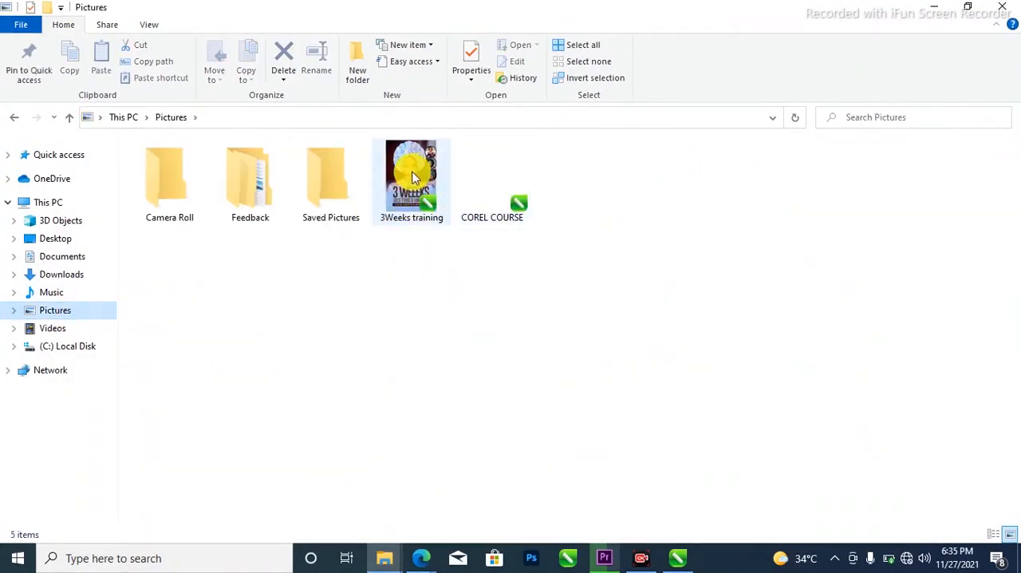
pyautogui.click(677, 557)
# Add a text line reading "FOR eNQUIRIESl:" plus the contact phone number below the start-date bar and centre it horizontally on the flyer
pyautogui.scroll(2, 686, 422)
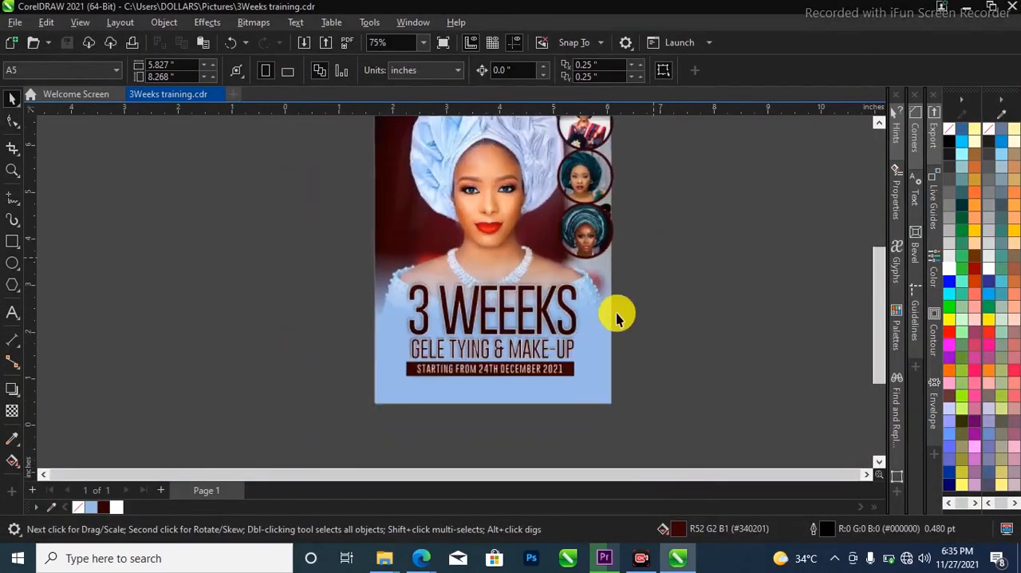
pyautogui.scroll(2, 614, 389)
pyautogui.click(12, 312)
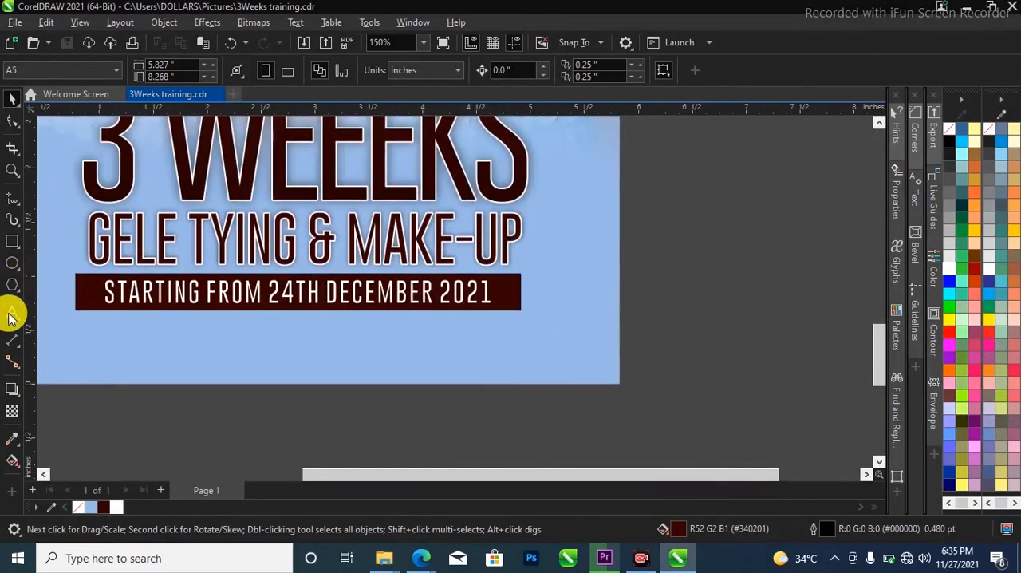
pyautogui.scroll(-2, 360, 315)
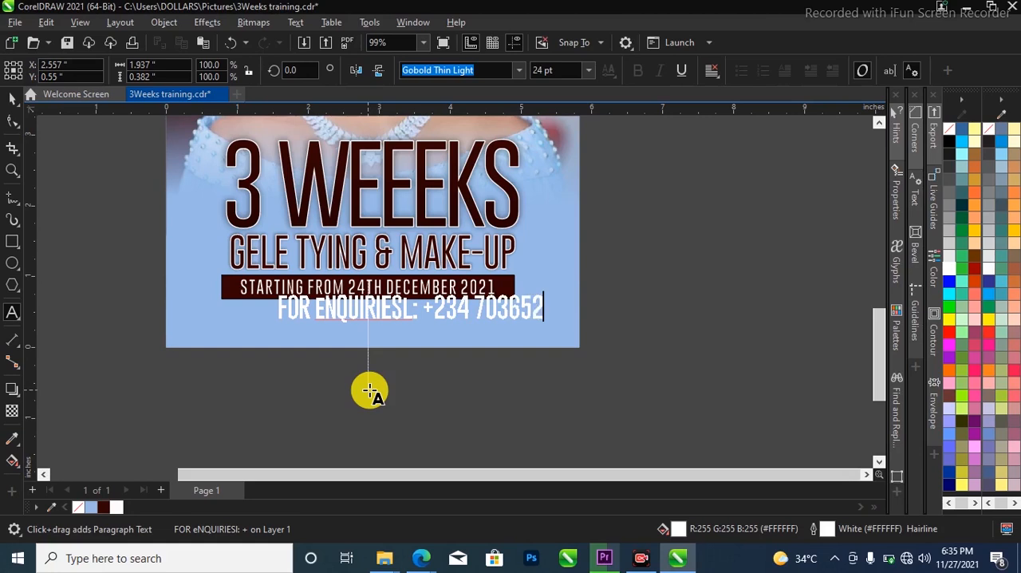
pyautogui.hotkey('ctrl', 'space')
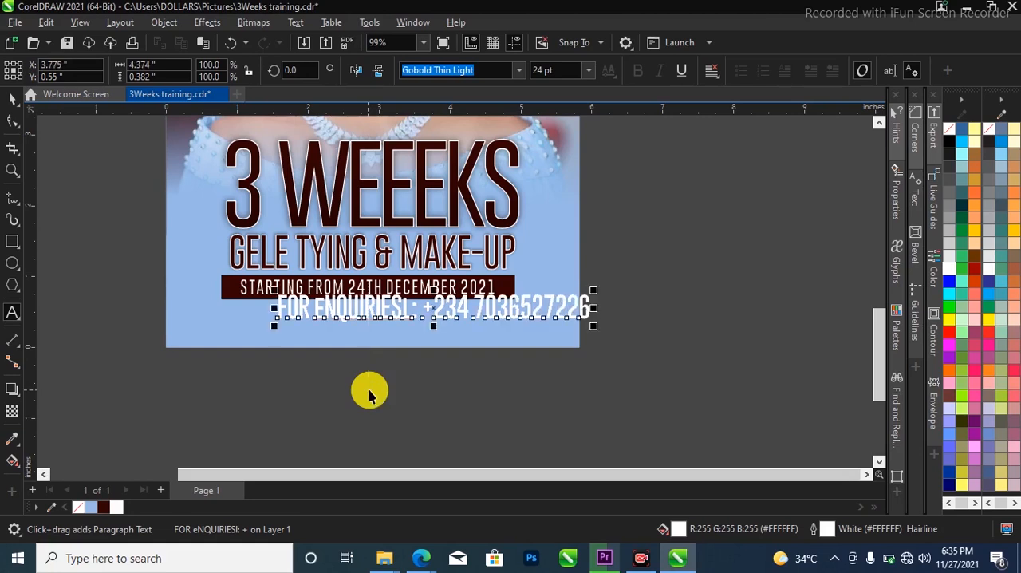
pyautogui.moveTo(373, 326); pyautogui.dragTo(343, 327)
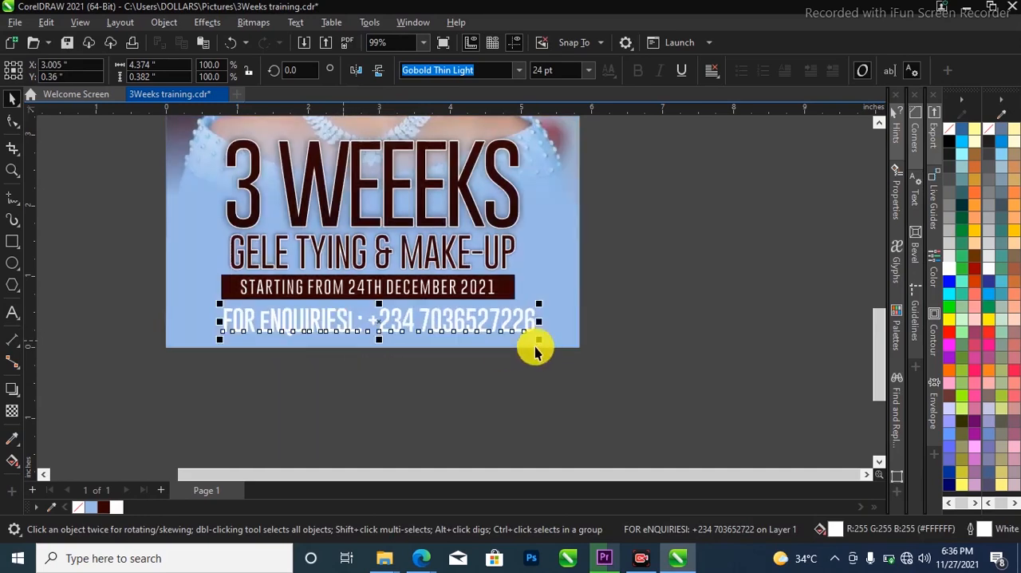
pyautogui.click(482, 334)
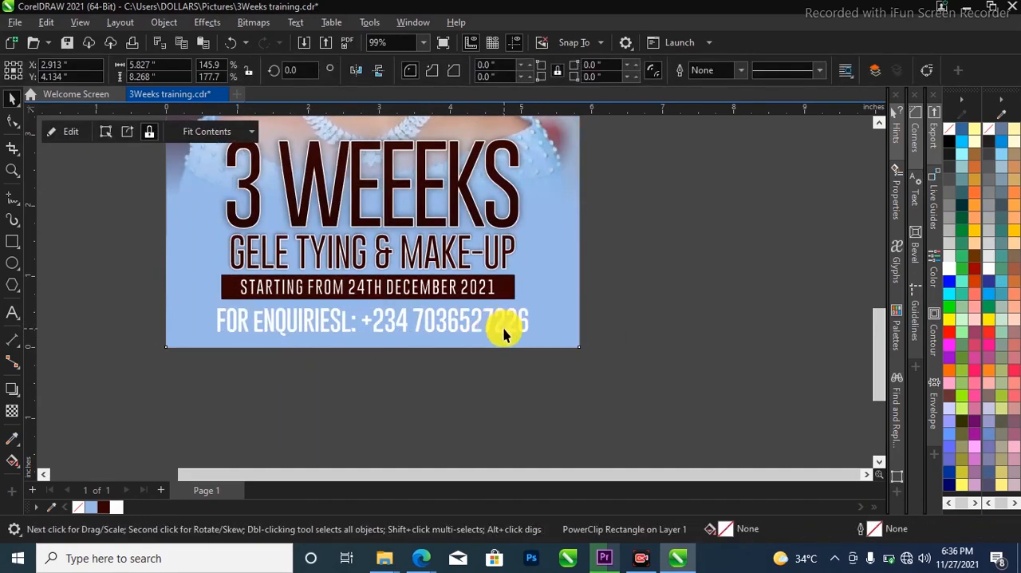
# Fill the enquiries line with the dark maroon #340201 and remove its white outline
pyautogui.click(504, 326)
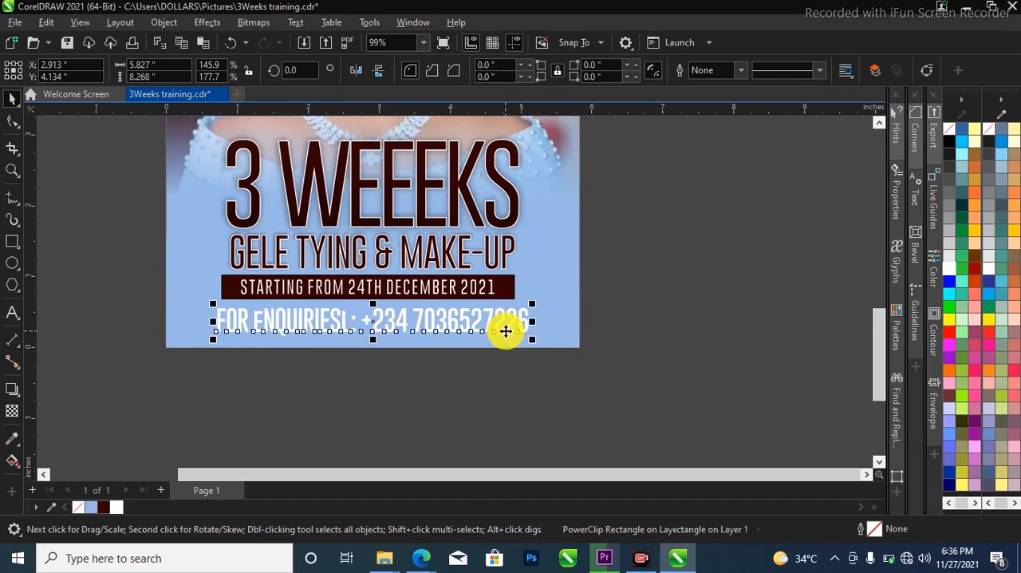
pyautogui.click(103, 508)
pyautogui.click(255, 424)
pyautogui.click(420, 330)
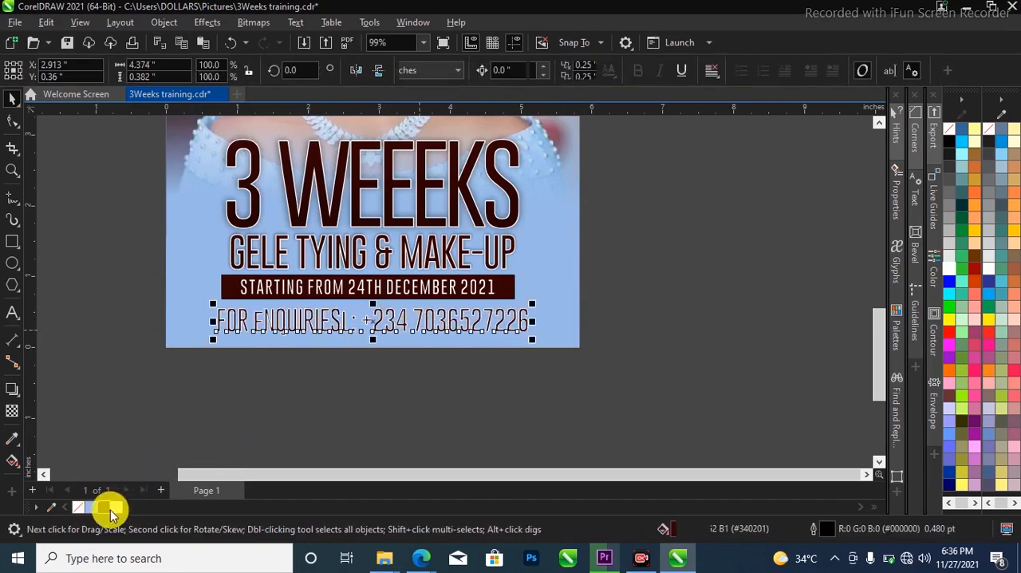
pyautogui.rightClick(79, 508)
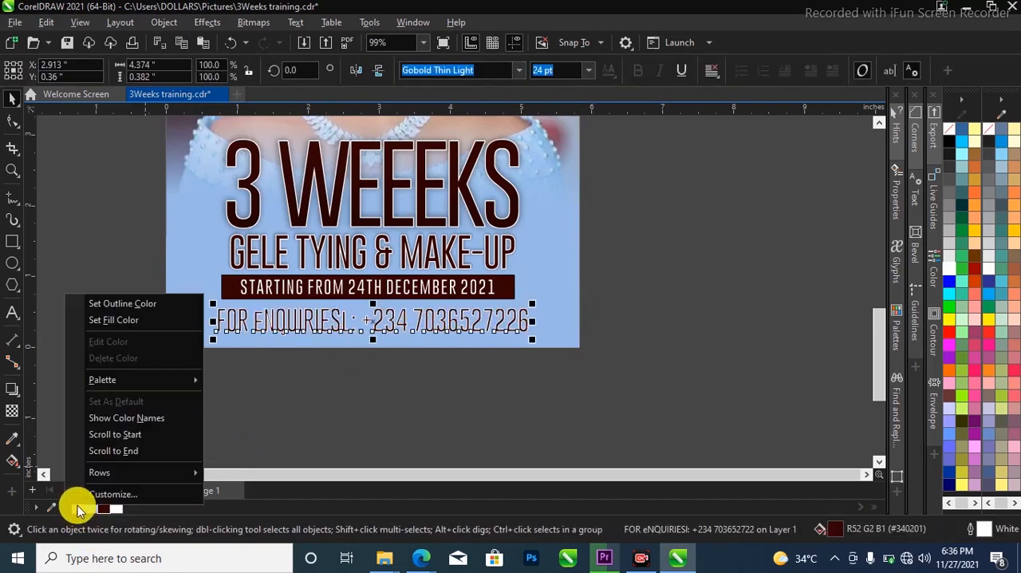
pyautogui.click(148, 301)
pyautogui.click(319, 330)
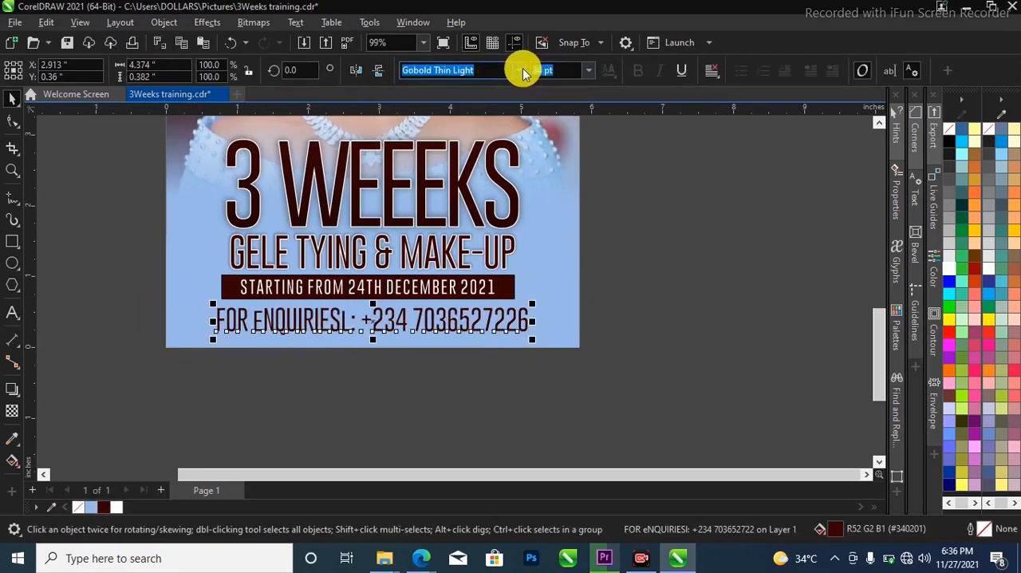
# Change the enquiries line's font from the Montserrat family, ending with regular Montserrat
pyautogui.click(521, 71)
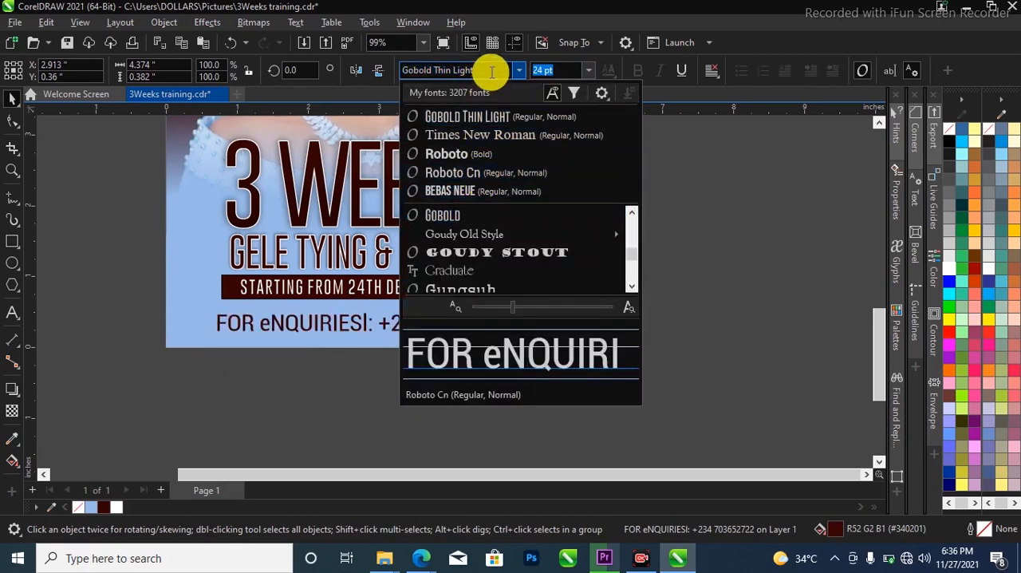
pyautogui.write('MONTSER')
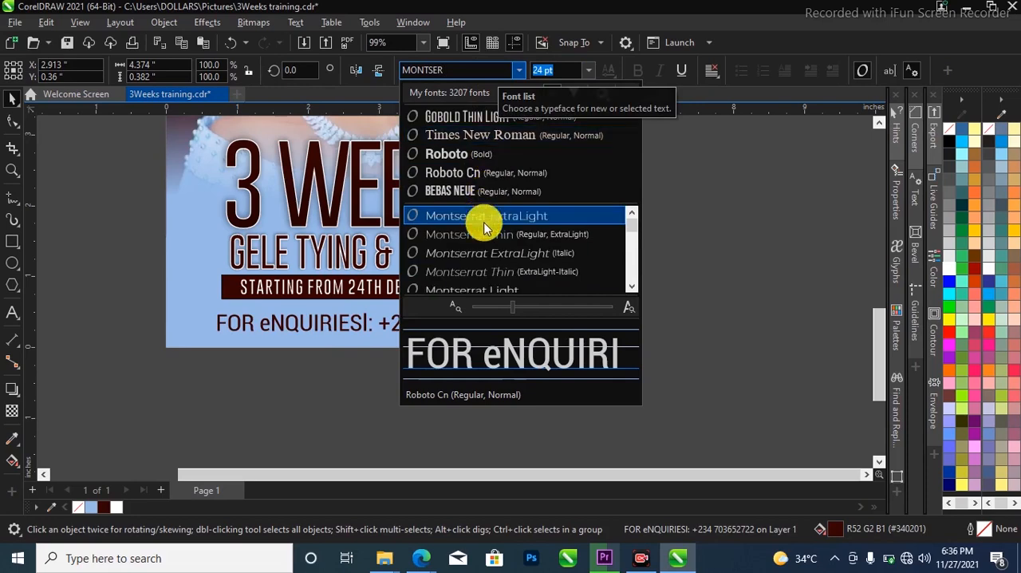
pyautogui.click(483, 213)
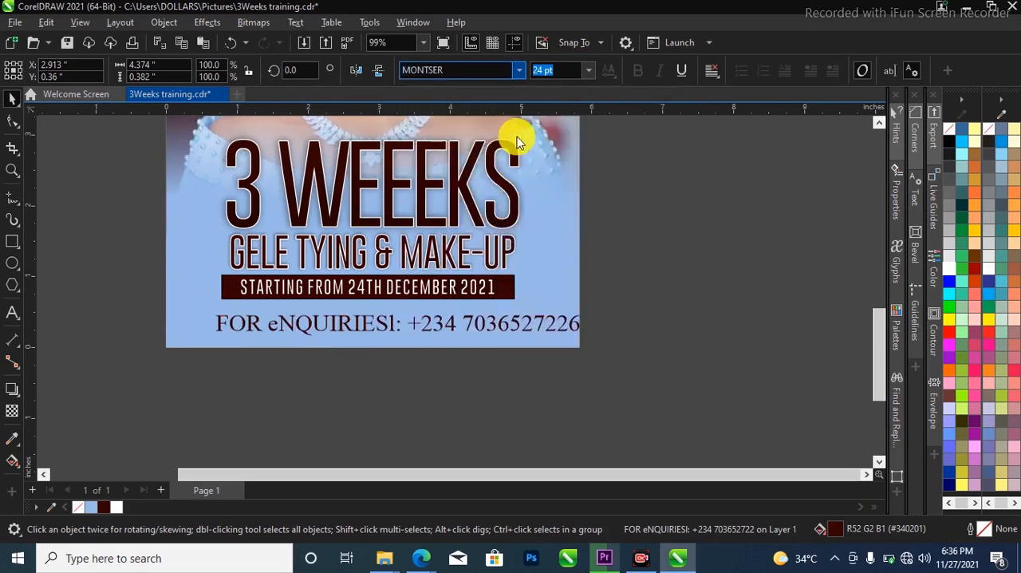
pyautogui.click(516, 76)
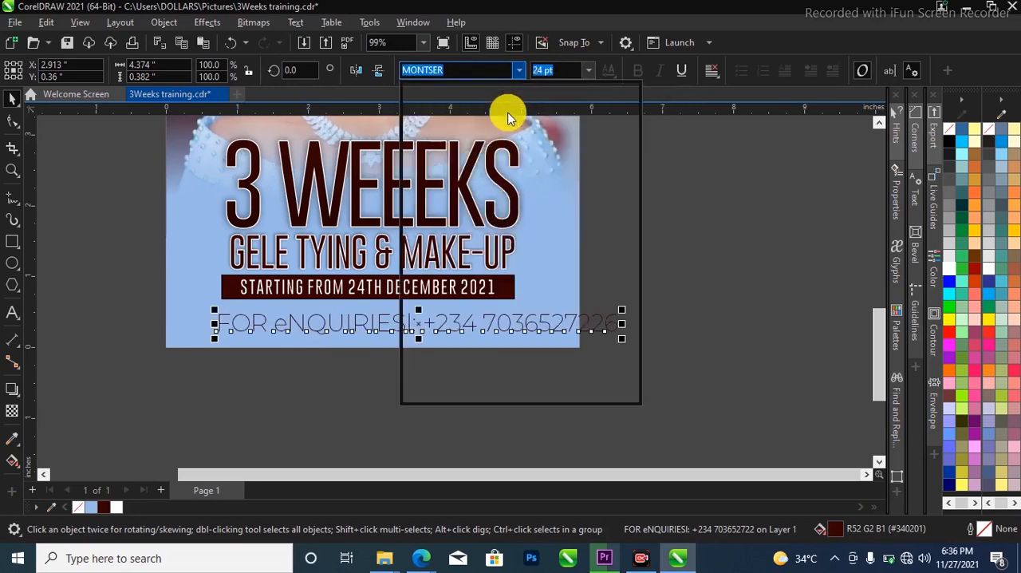
pyautogui.click(491, 215)
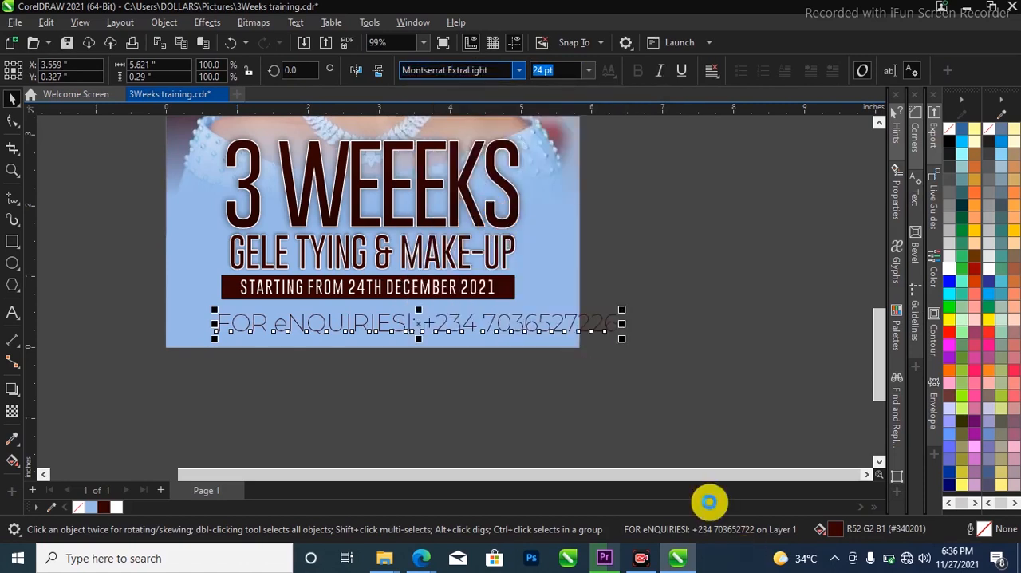
# Scale the enquiries line to about 3.79 inches wide and centre it horizontally on the flyer beneath the start-date bar
pyautogui.moveTo(622, 338); pyautogui.dragTo(519, 335)
pyautogui.keyDown('shift'); pyautogui.click(520, 335); pyautogui.keyUp('shift')
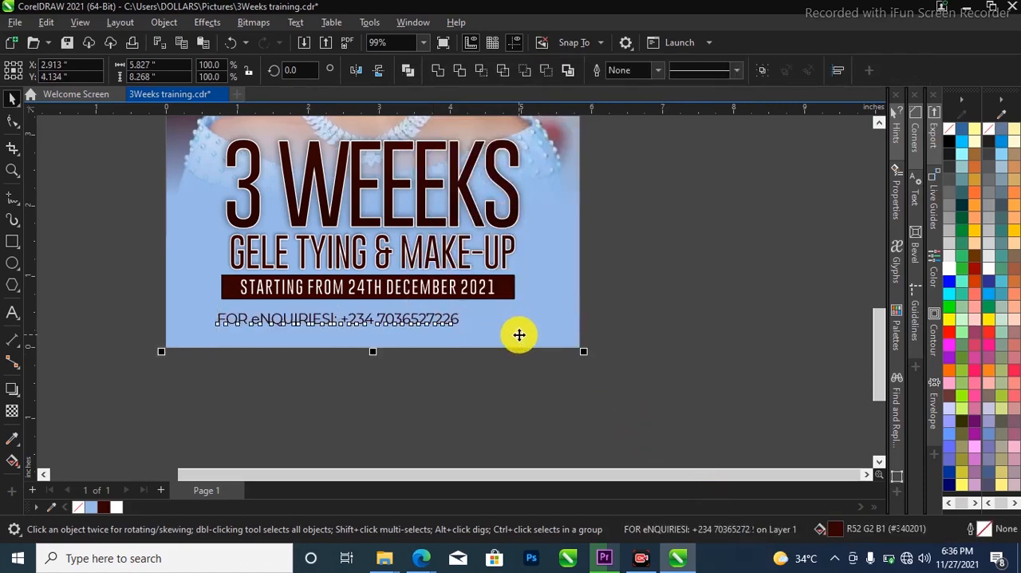
pyautogui.press('c')
pyautogui.click(444, 325)
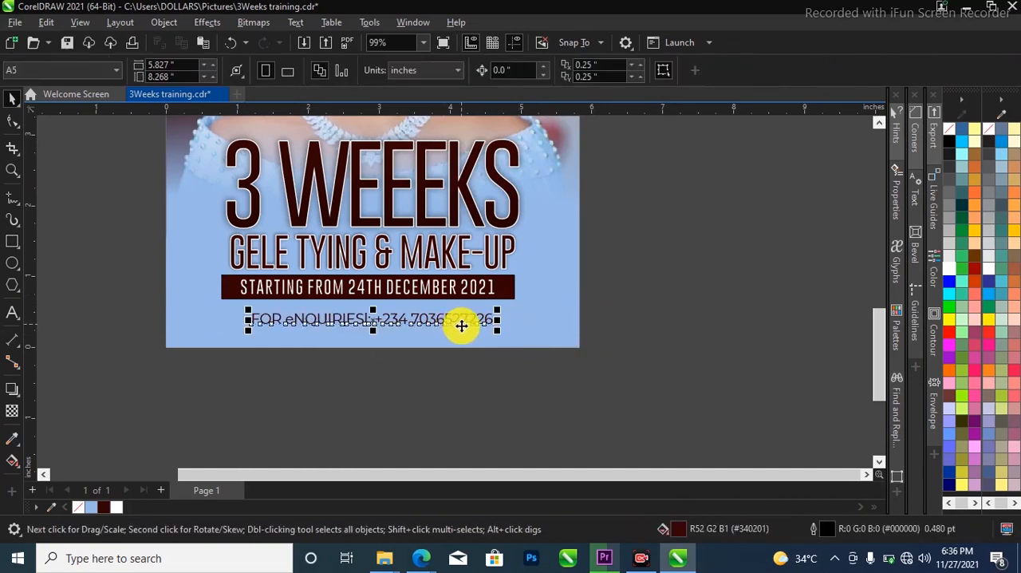
pyautogui.moveTo(496, 338); pyautogui.dragTo(517, 335)
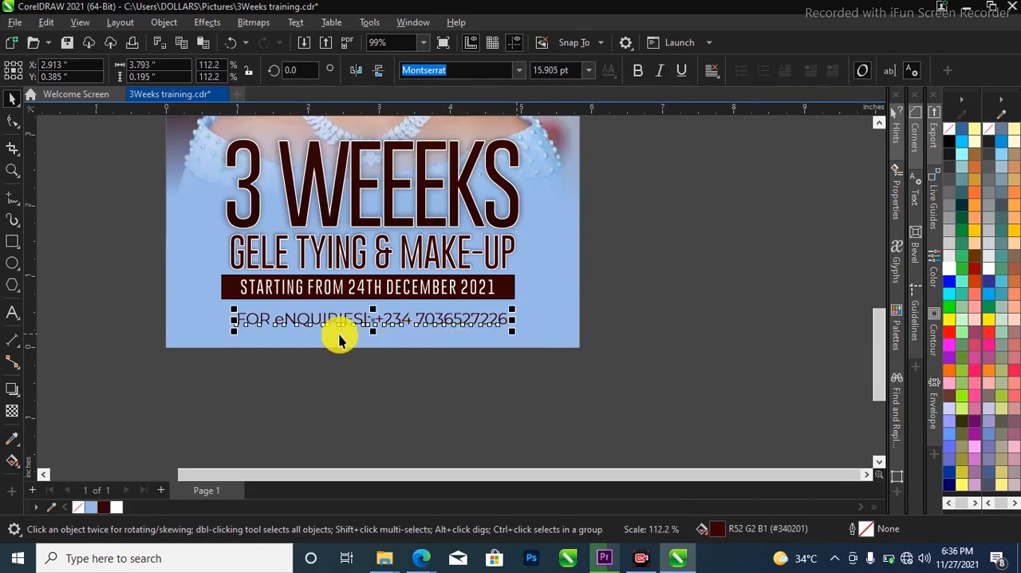
# Correct the enquiries line's wording to "FOR ENQUIRIES:", capitalising the E and removing the stray l before the colon
pyautogui.scroll(1, 285, 322)
pyautogui.doubleClick(286, 321)
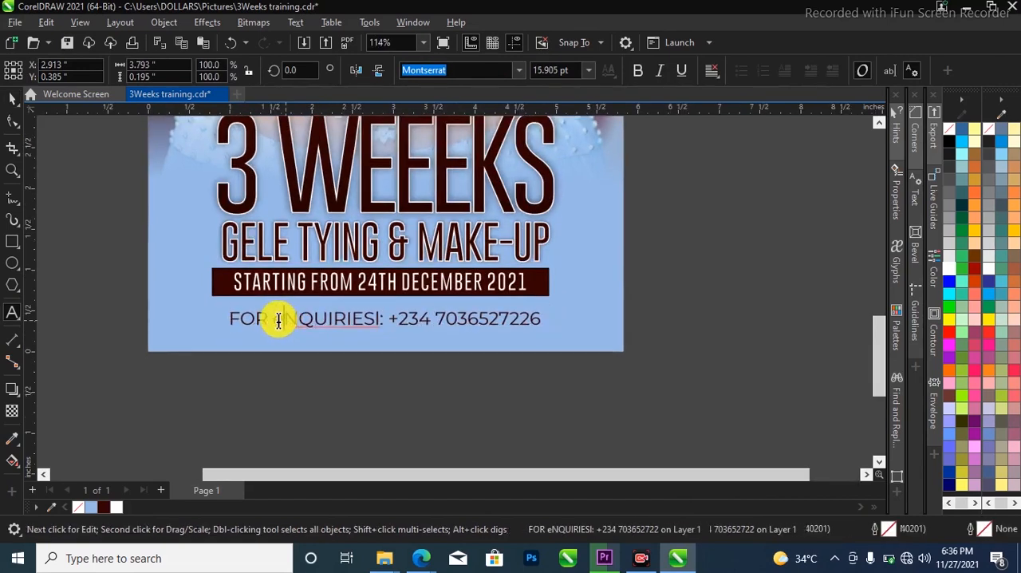
pyautogui.write('w')
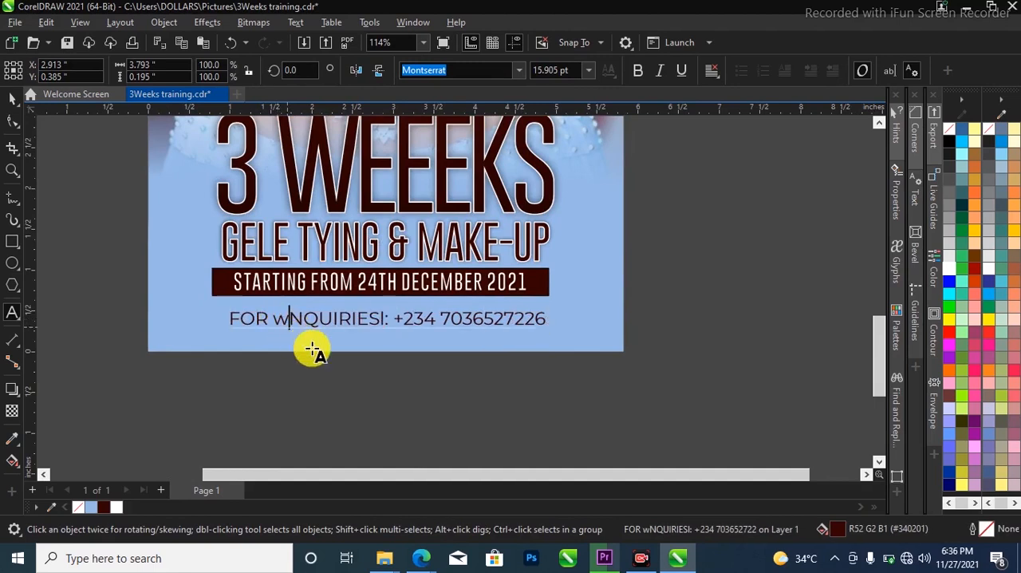
pyautogui.press('BackSpace')
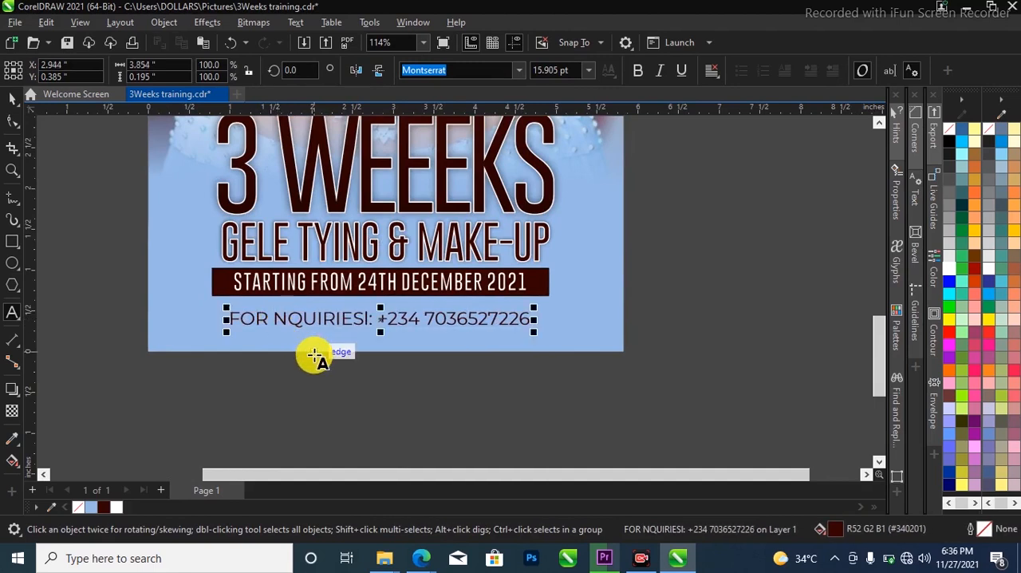
pyautogui.write('E')
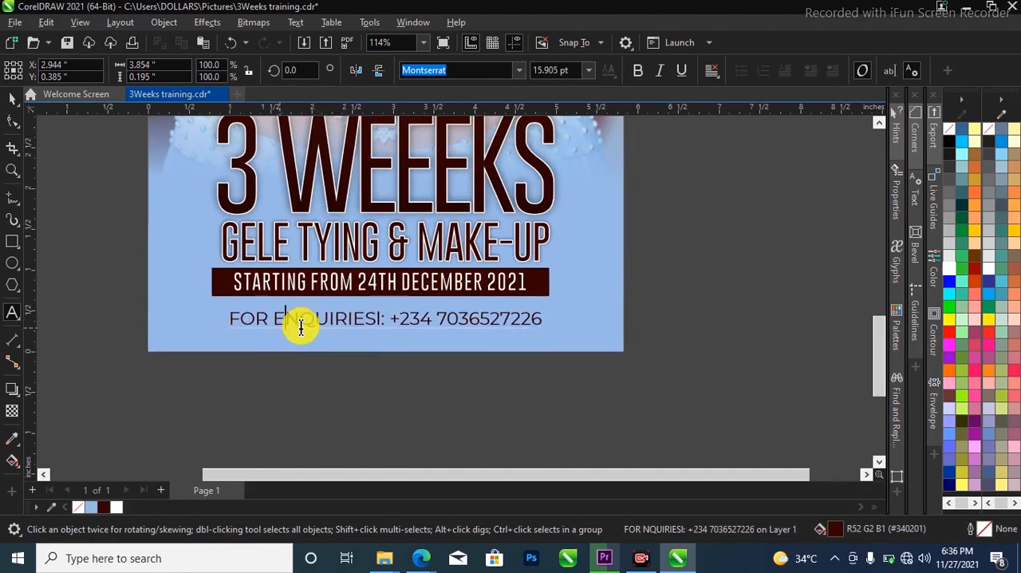
pyautogui.doubleClick(374, 321)
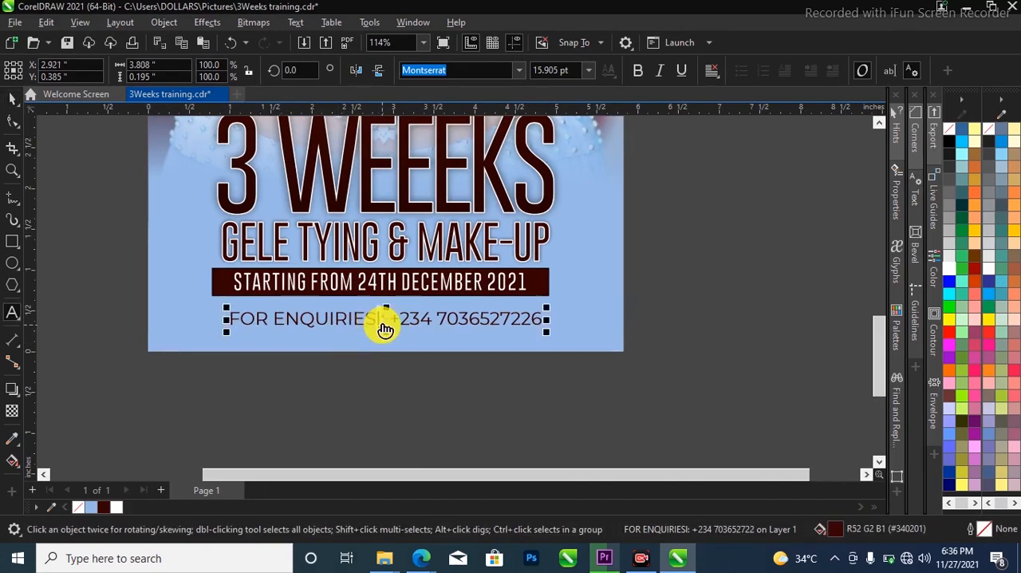
pyautogui.press('BackSpace')
pyautogui.hotkey('ctrl', 'space')
# Centre the corrected enquiries line horizontally on the flyer background and show the whole page
pyautogui.keyDown('shift'); pyautogui.click(410, 339); pyautogui.keyUp('shift')
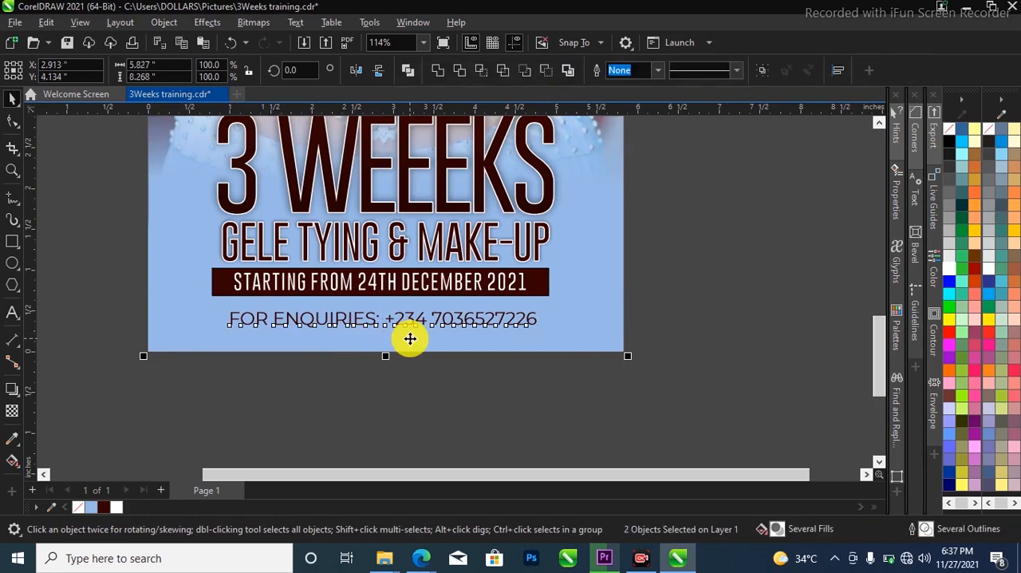
pyautogui.press('c')
pyautogui.press('F2')
pyautogui.rightClick(519, 387)
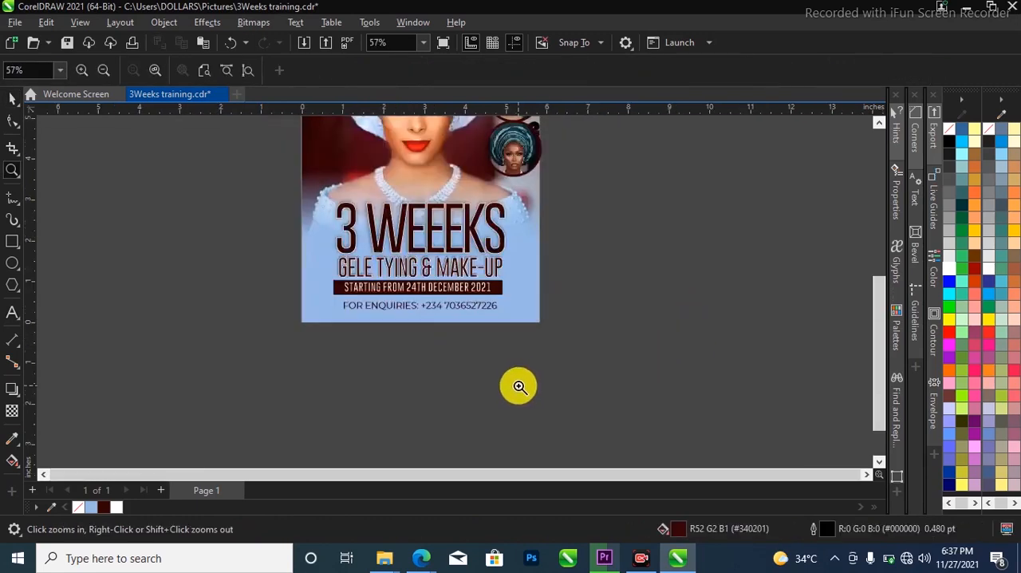
pyautogui.press('space')
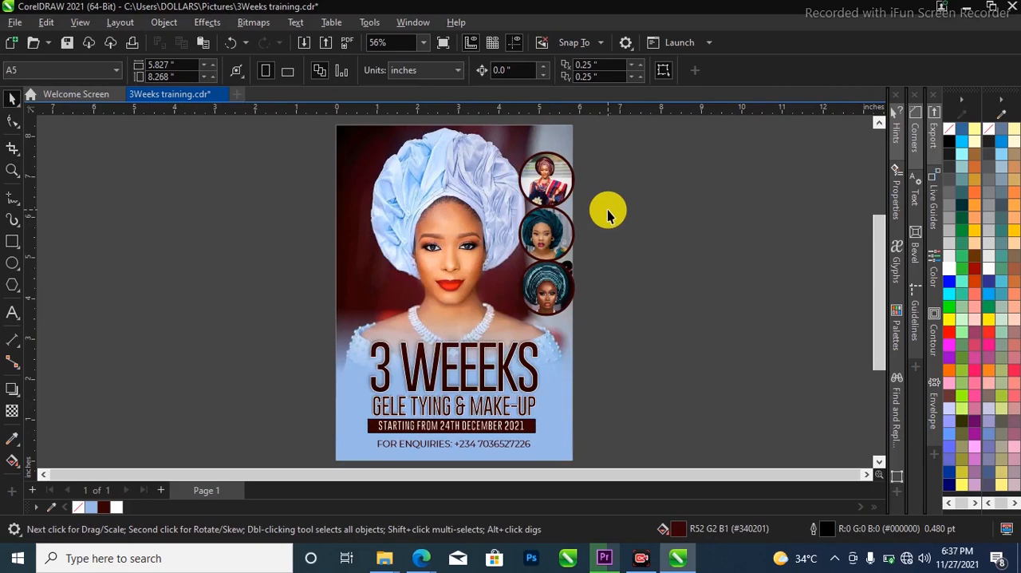
# PowerClip the three circular photos inside the flyer's background frame
pyautogui.moveTo(670, 137); pyautogui.dragTo(482, 331)
pyautogui.rightClick(545, 291)
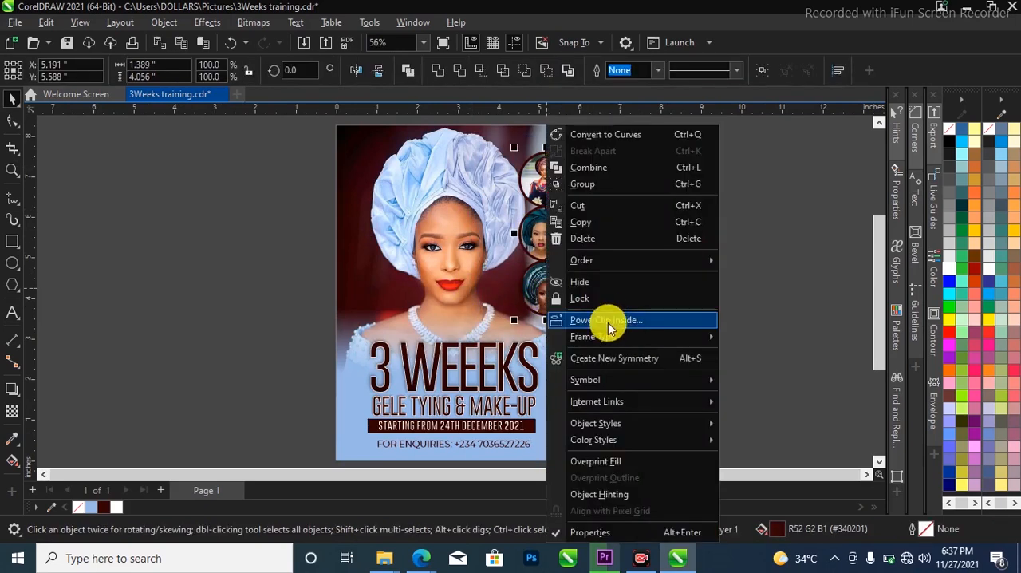
pyautogui.click(590, 319)
pyautogui.click(491, 271)
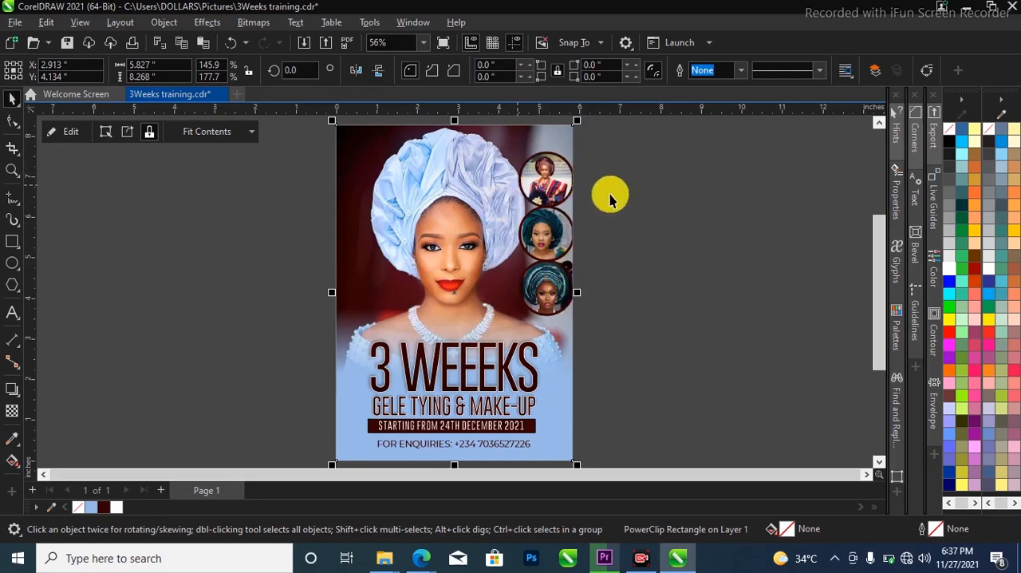
pyautogui.click(621, 157)
# Open the background frame's PowerClip contents and move the middle circular photo up to slightly overlap the top one
pyautogui.click(532, 149)
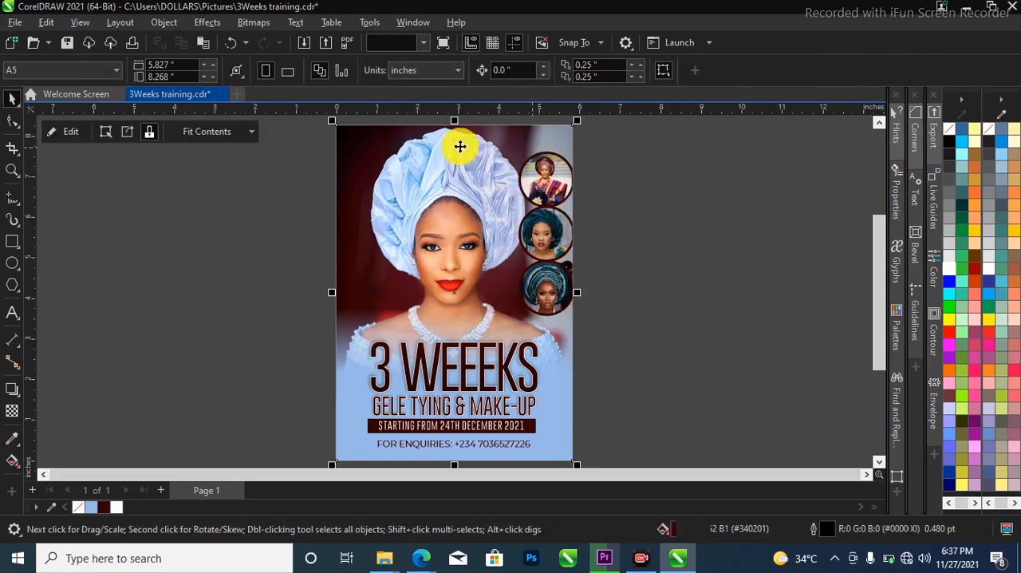
pyautogui.click(62, 129)
pyautogui.moveTo(662, 146); pyautogui.dragTo(478, 342)
pyautogui.scroll(1, 558, 239)
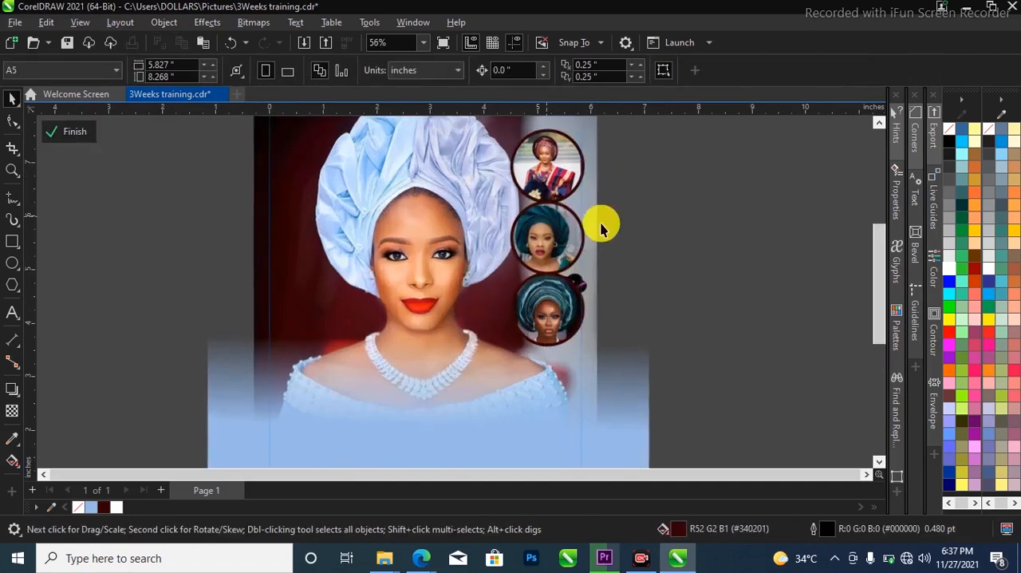
pyautogui.scroll(1, 542, 203)
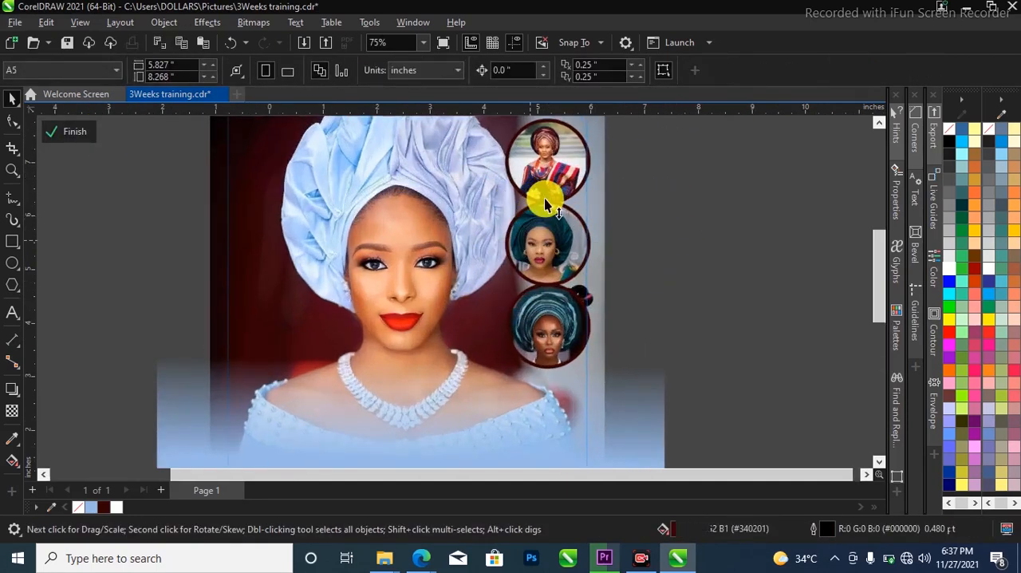
pyautogui.click(551, 233)
pyautogui.moveTo(547, 220); pyautogui.dragTo(553, 222)
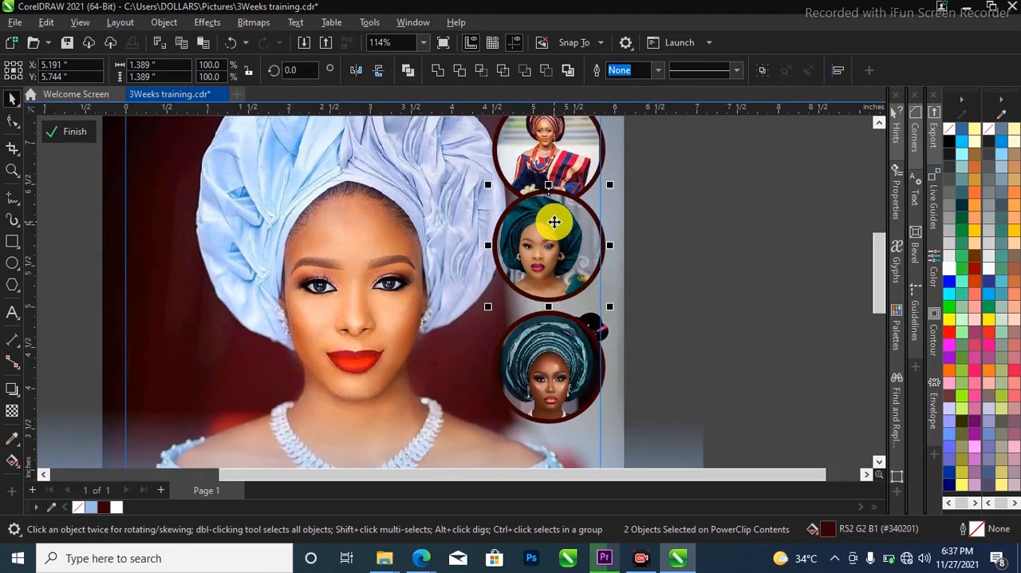
pyautogui.scroll(-2, 553, 221)
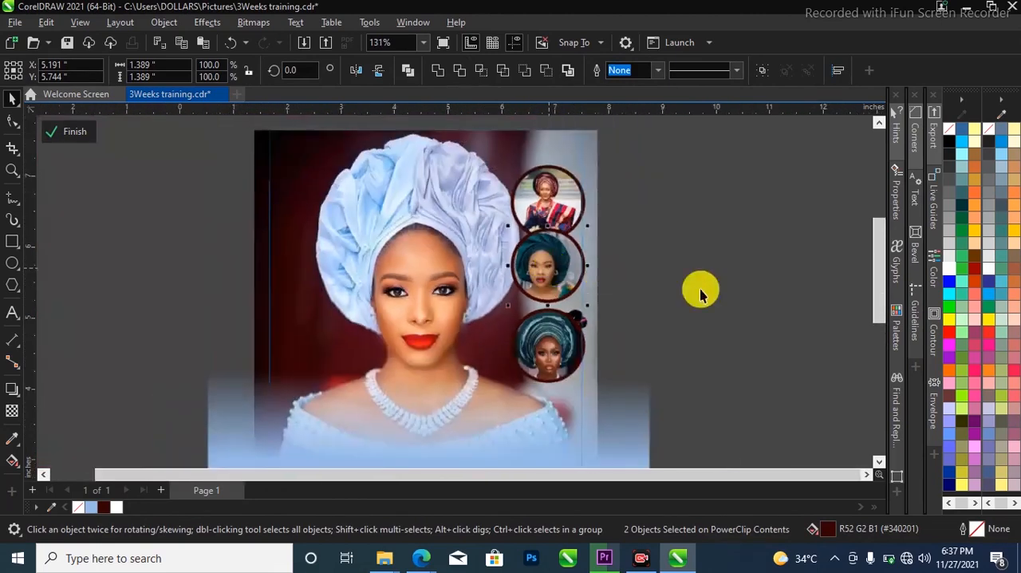
# Move the lowest circular photo up directly beneath the middle one so their rims slightly overlap
pyautogui.click(574, 324)
pyautogui.scroll(1, 547, 342)
pyautogui.moveTo(547, 342); pyautogui.dragTo(550, 319)
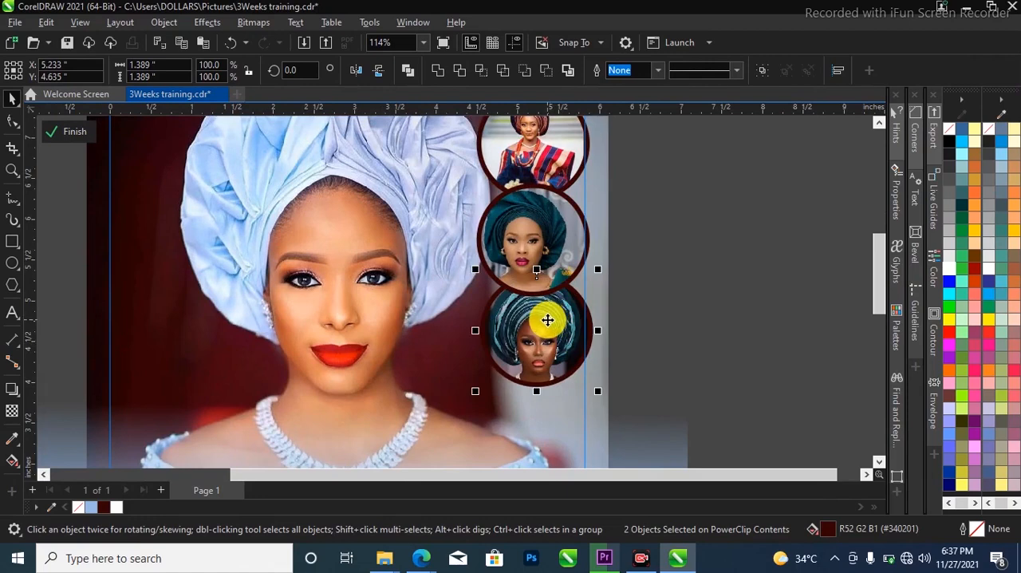
pyautogui.moveTo(542, 332); pyautogui.dragTo(541, 336)
pyautogui.scroll(-1, 546, 338)
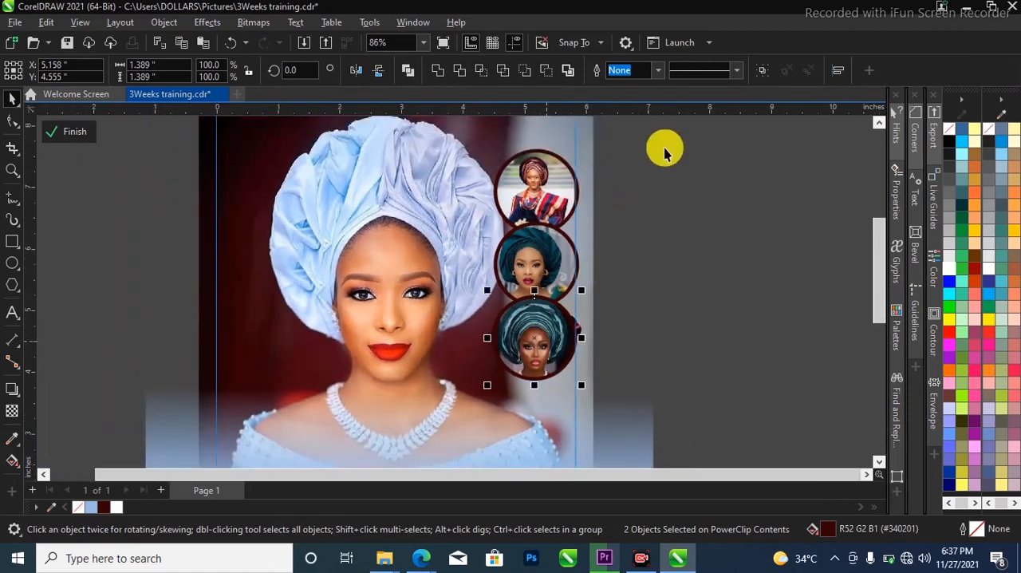
# Scale the column of three circular photos to about 1.51 by 4.08 inches, then finish editing the PowerClip and save the flyer
pyautogui.moveTo(671, 125); pyautogui.dragTo(456, 398)
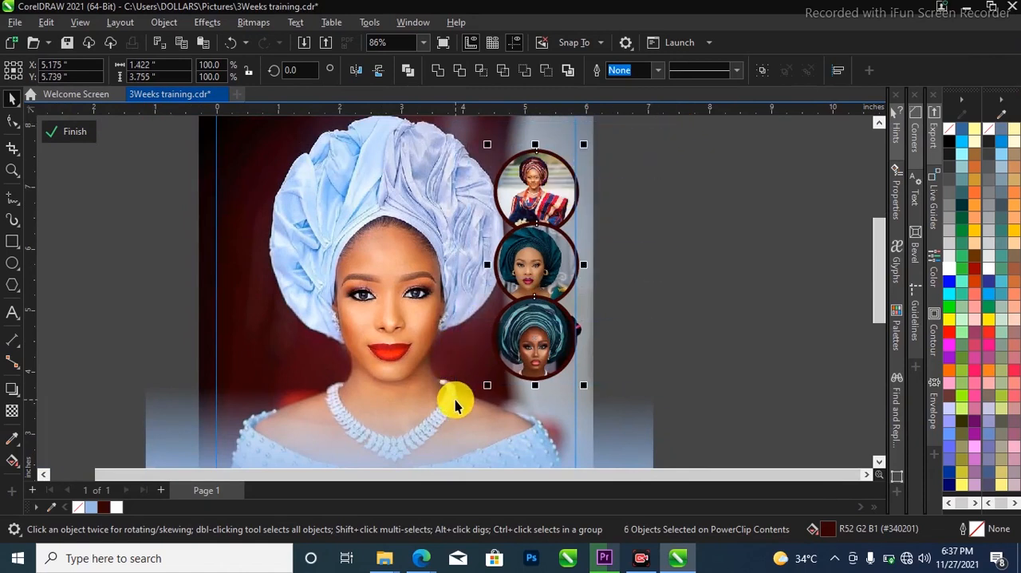
pyautogui.moveTo(584, 388); pyautogui.dragTo(594, 408)
pyautogui.keyDown('ctrl'); pyautogui.click(684, 338); pyautogui.keyUp('ctrl')
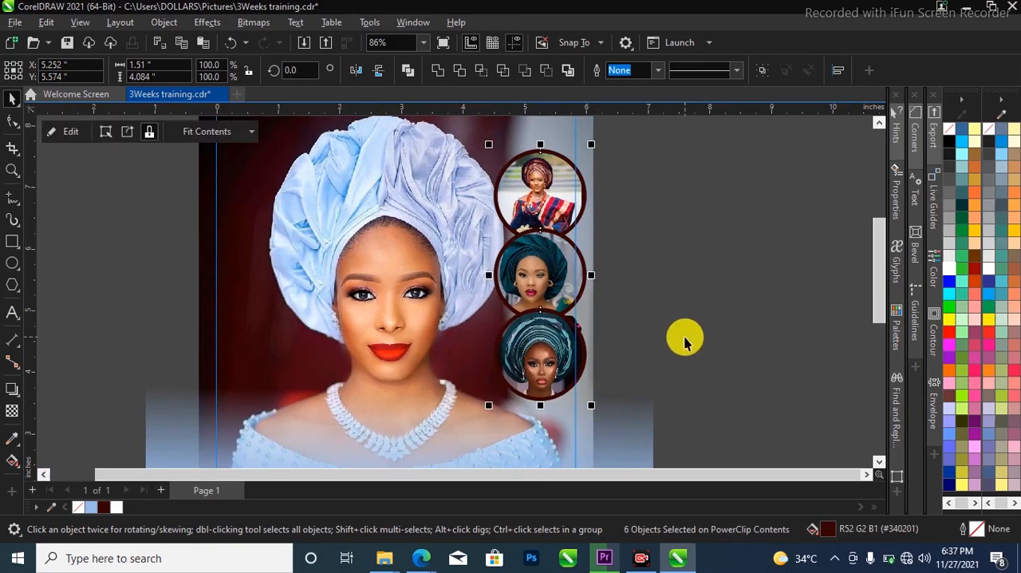
pyautogui.scroll(-3, 691, 301)
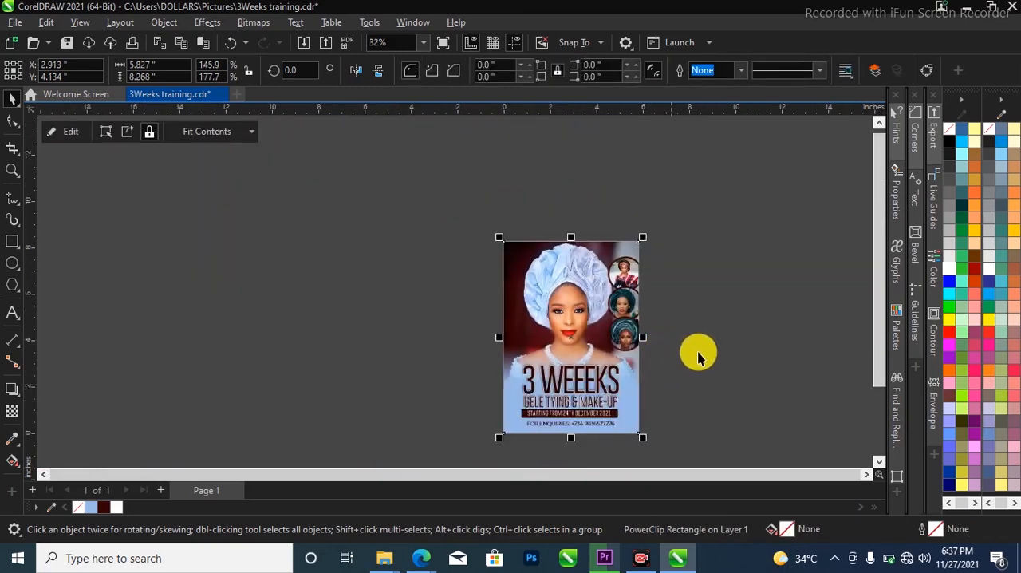
pyautogui.scroll(2, 696, 357)
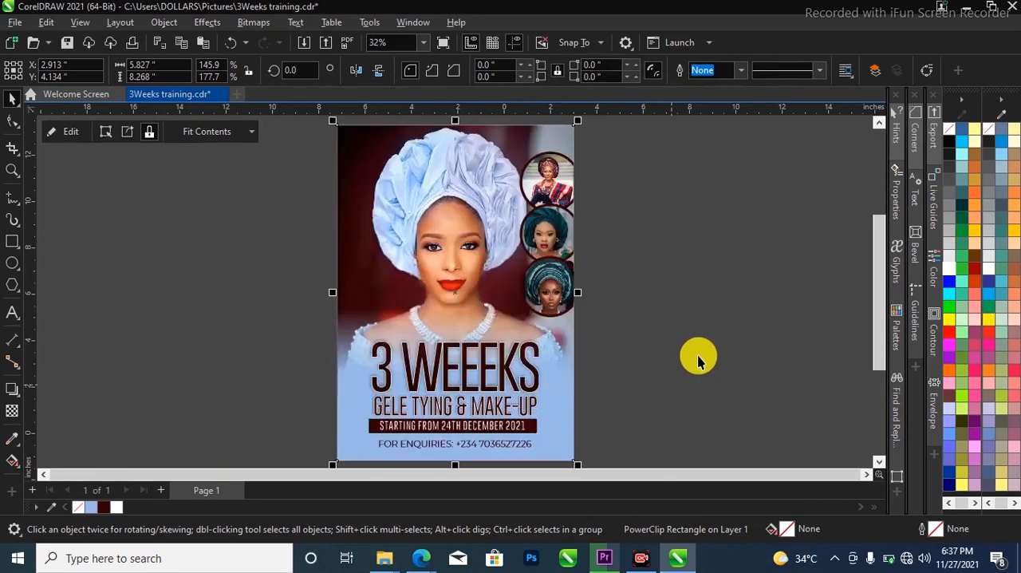
pyautogui.click(676, 336)
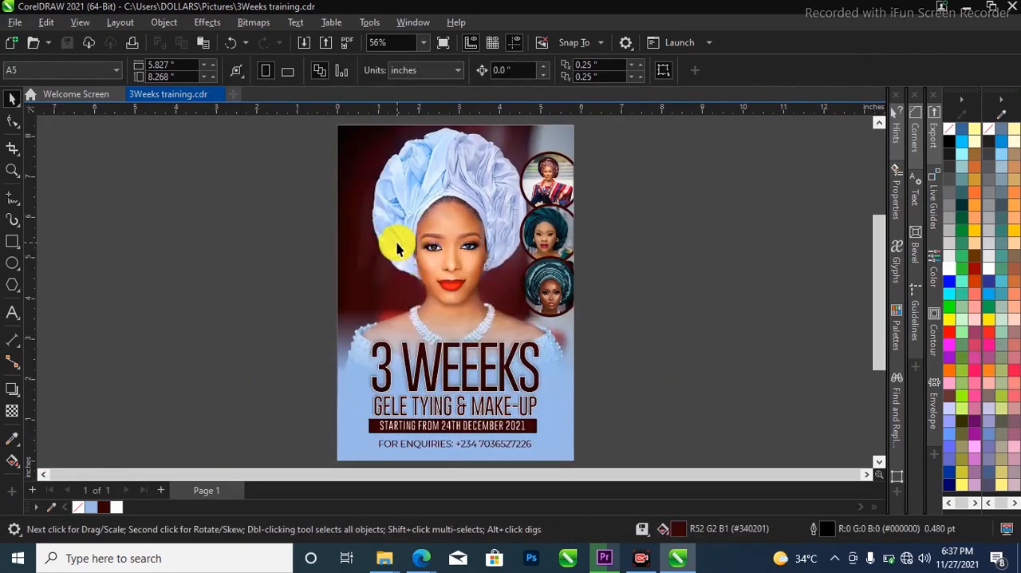
# Draw an upright rectangle about 0.71 by 1.3 inches beside the portrait, near the flyer's left edge
pyautogui.click(12, 242)
pyautogui.scroll(4, 342, 250)
pyautogui.moveTo(351, 214); pyautogui.dragTo(420, 390)
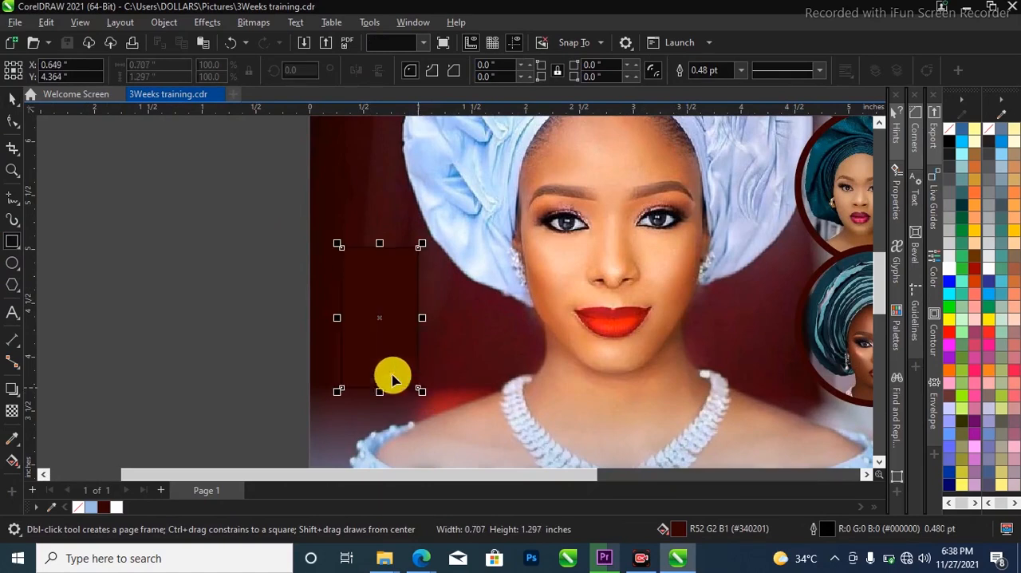
pyautogui.click(12, 98)
pyautogui.scroll(-3, 343, 270)
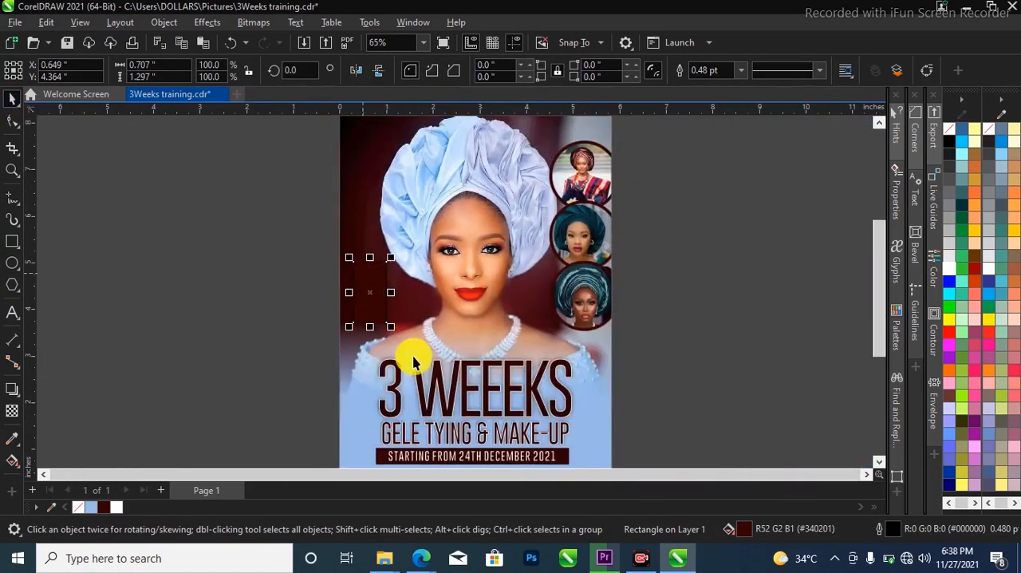
# Fill the new rectangle with red (R255 G0 B0) and remove its outline
pyautogui.scroll(2, 369, 301)
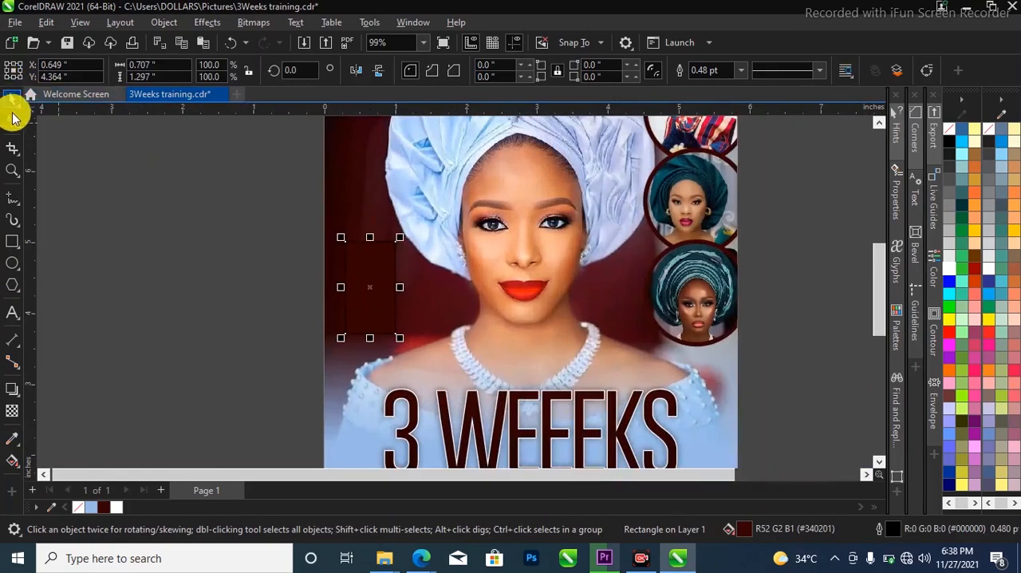
pyautogui.click(953, 330)
pyautogui.scroll(-2, 351, 298)
pyautogui.scroll(2, 343, 306)
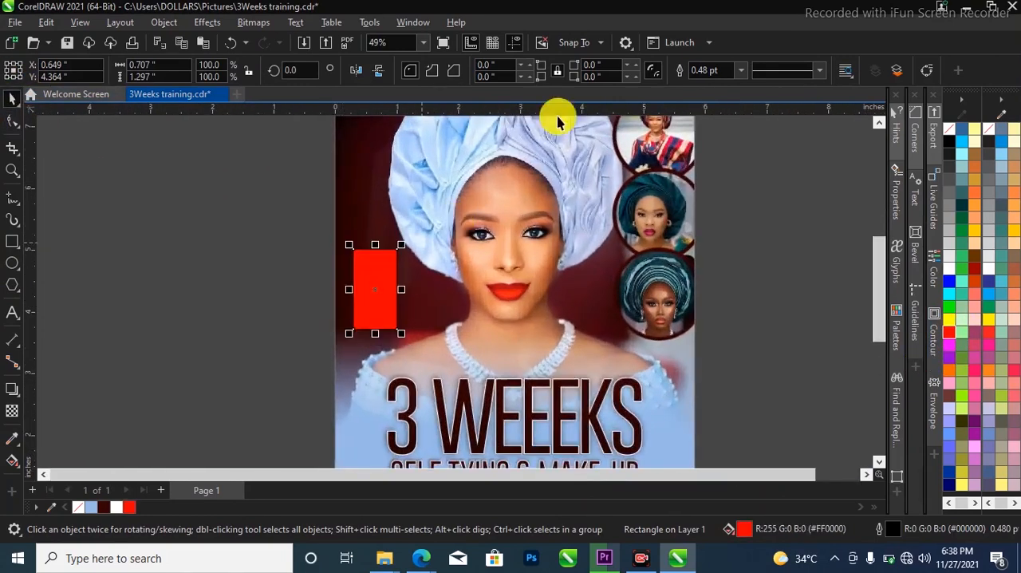
pyautogui.click(740, 71)
pyautogui.click(729, 88)
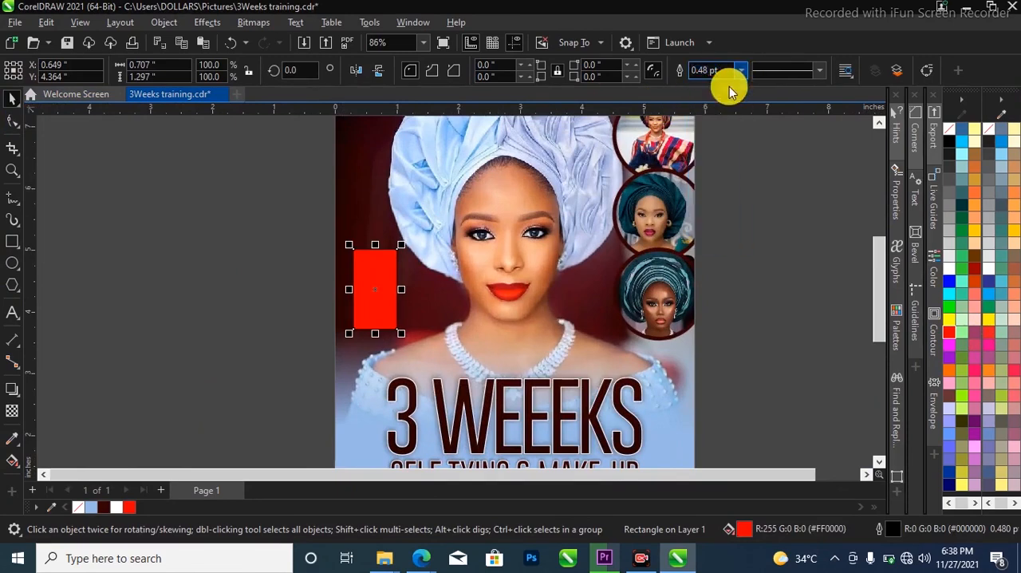
pyautogui.click(358, 276)
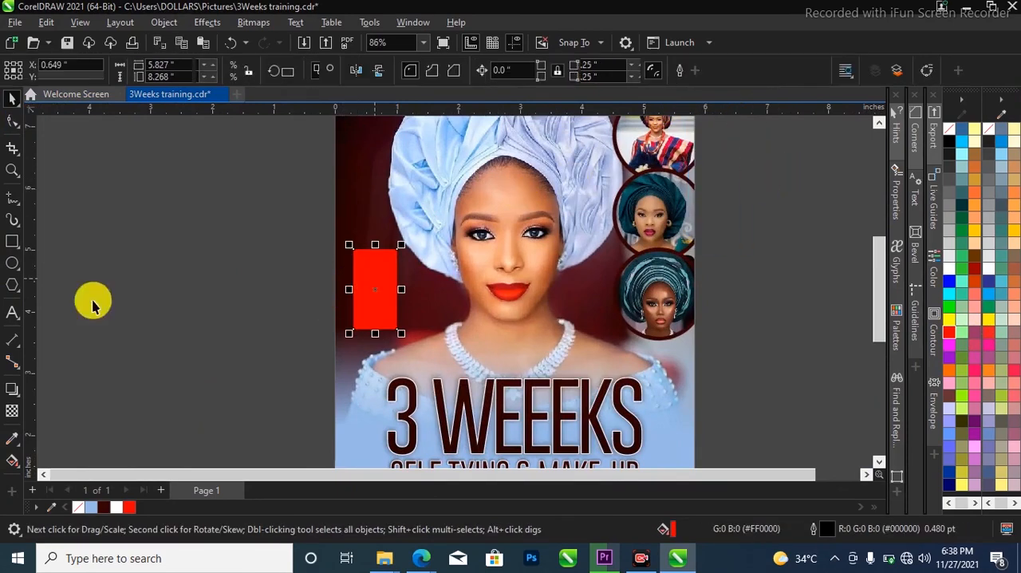
# Round all four corners of the red rectangle to a radius of about 0.052 inches
pyautogui.click(12, 121)
pyautogui.scroll(4, 387, 265)
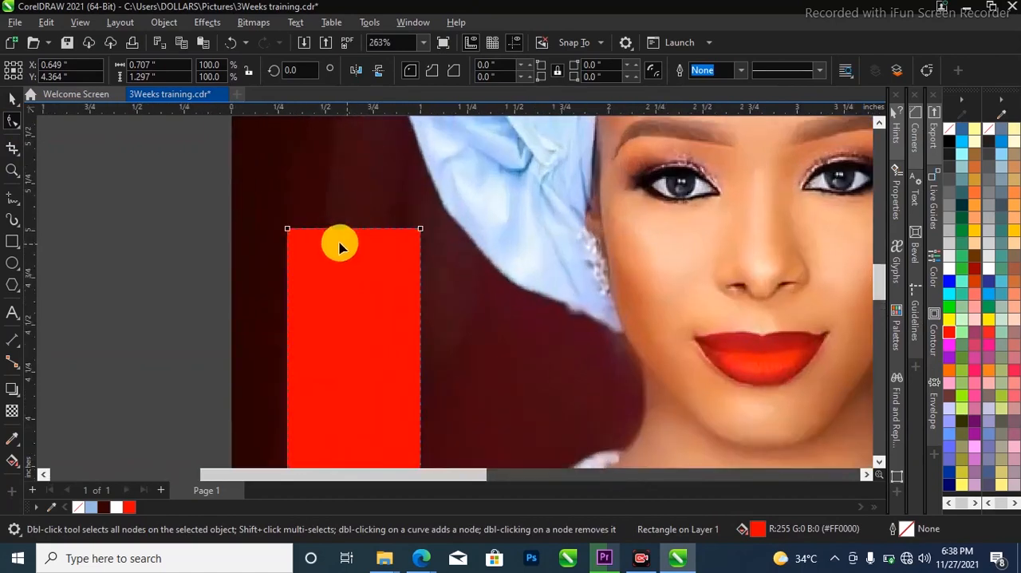
pyautogui.moveTo(287, 230); pyautogui.dragTo(297, 230)
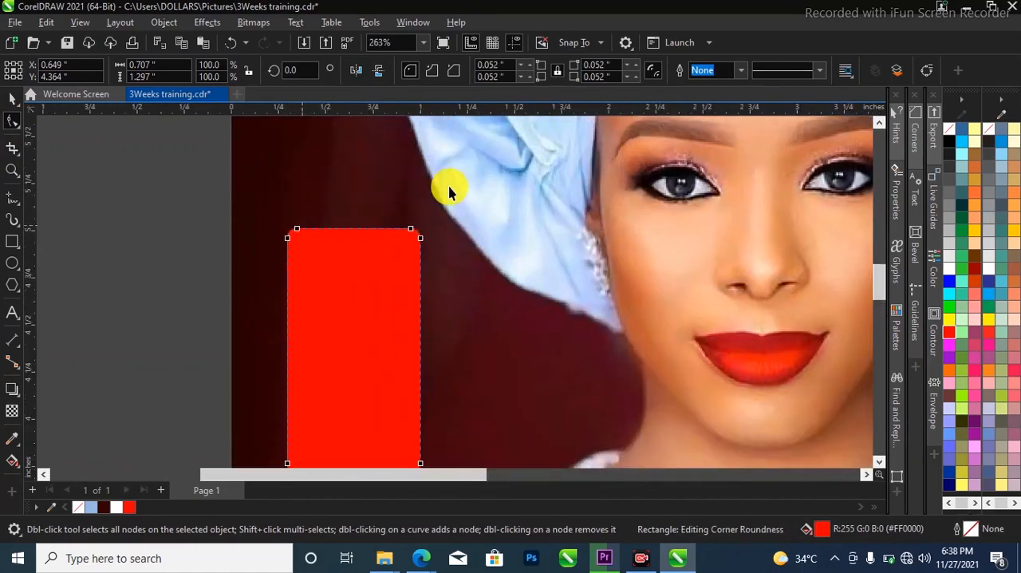
pyautogui.scroll(-2, 519, 234)
pyautogui.scroll(-2, 291, 231)
pyautogui.press('space')
pyautogui.click(292, 231)
pyautogui.scroll(-2, 606, 302)
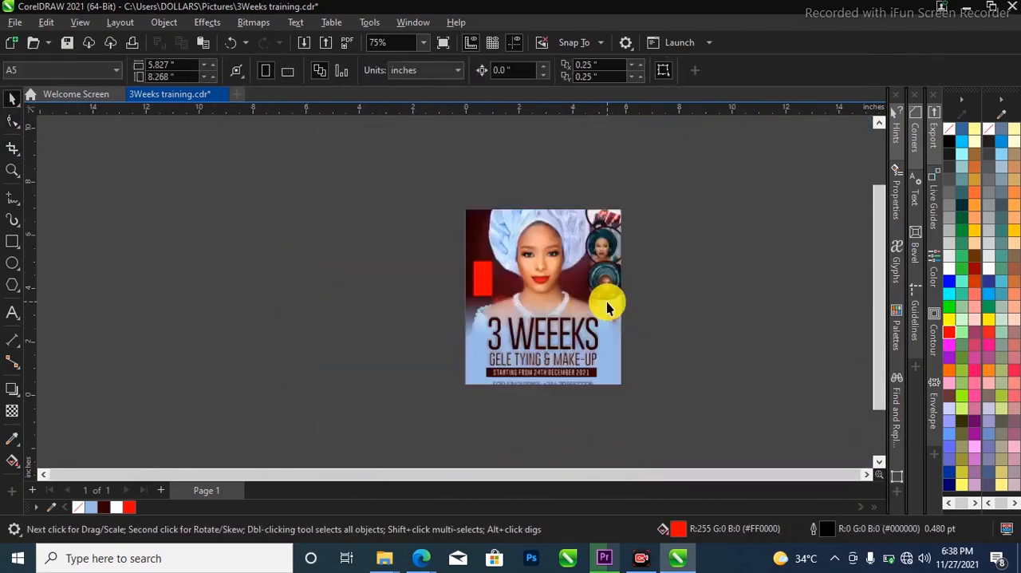
# Apply a diagonal fountain fill to the rounded rectangle, running from red at its lower-right corner to white beyond its upper-left side
pyautogui.scroll(1, 592, 303)
pyautogui.click(447, 260)
pyautogui.scroll(3, 451, 259)
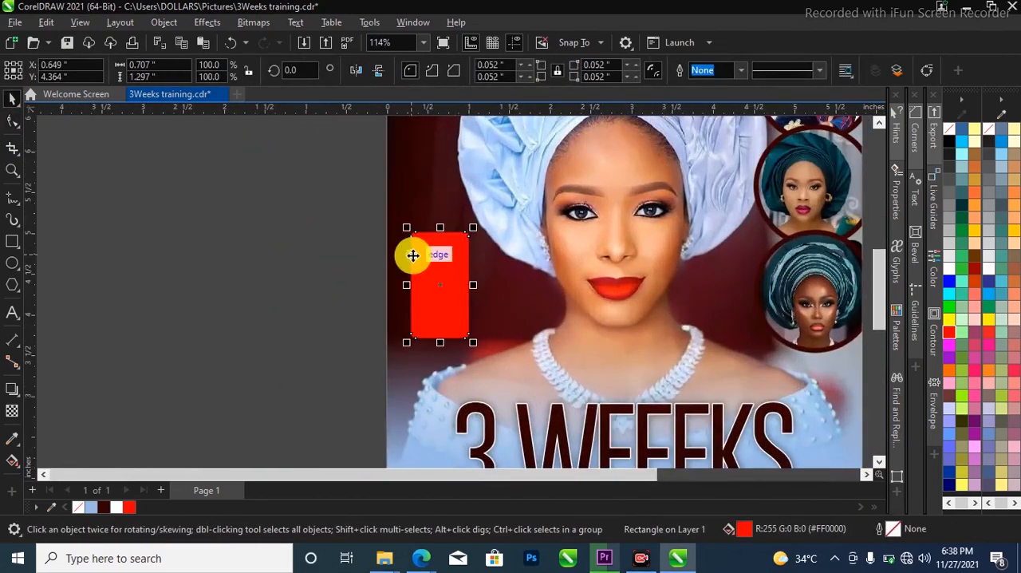
pyautogui.scroll(1, 412, 253)
pyautogui.click(60, 276)
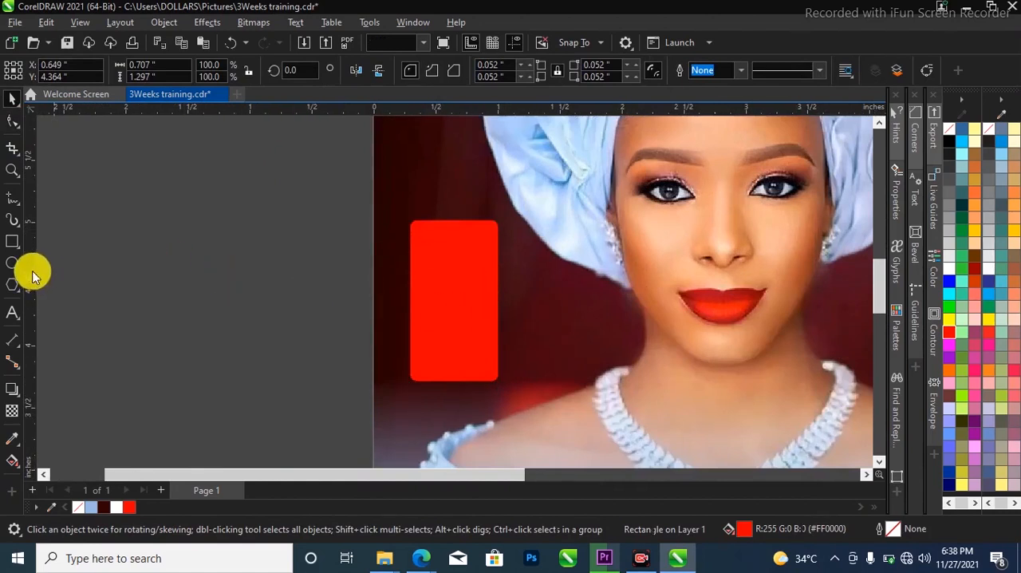
pyautogui.scroll(1, 456, 243)
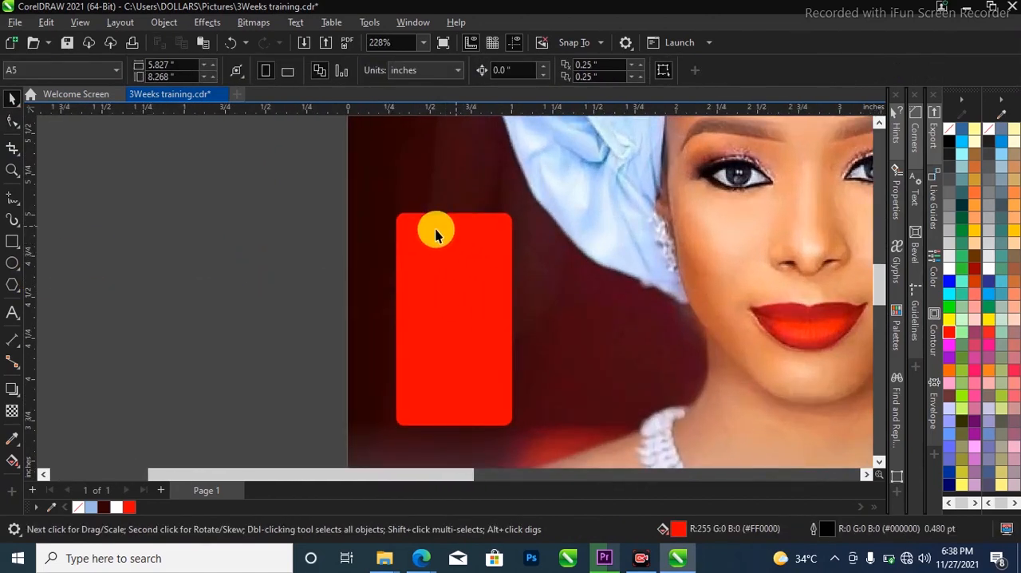
pyautogui.click(456, 291)
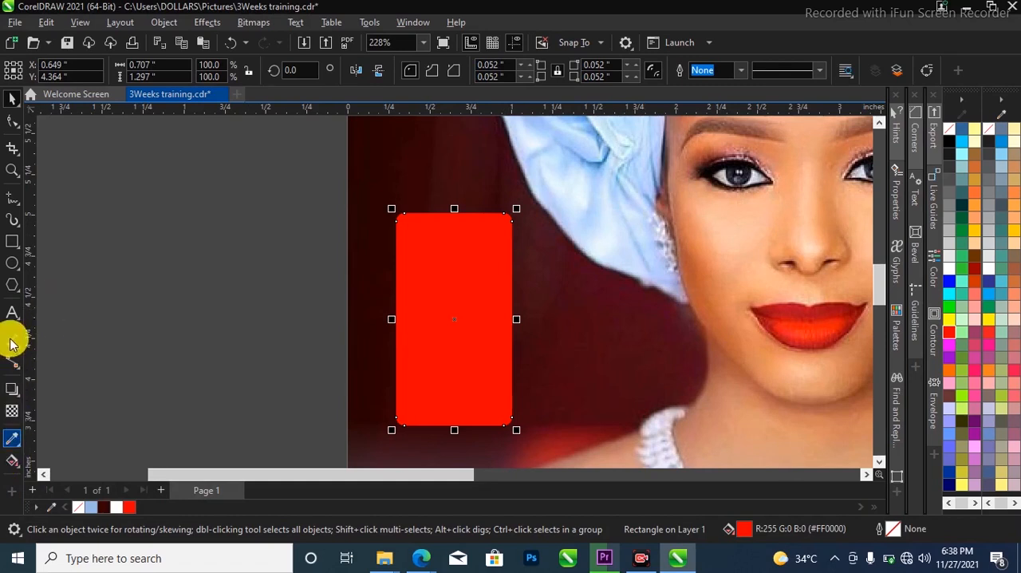
pyautogui.click(15, 461)
pyautogui.click(20, 469)
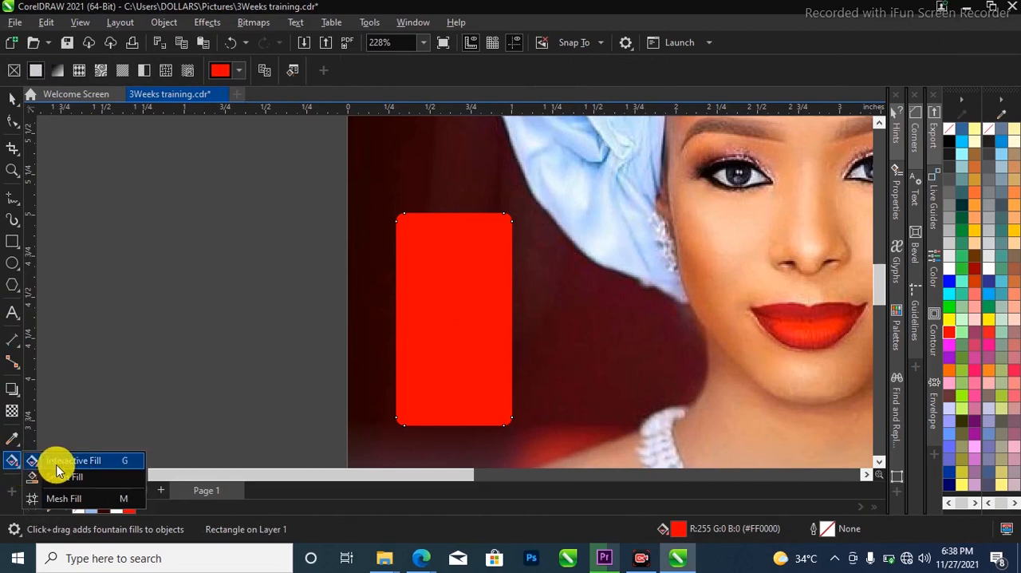
pyautogui.click(124, 461)
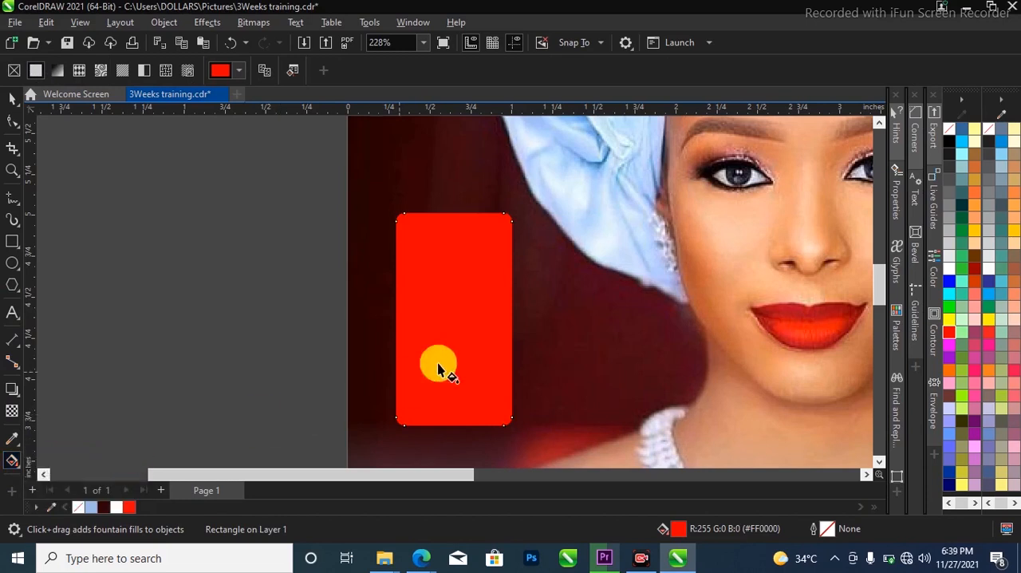
pyautogui.moveTo(515, 221); pyautogui.dragTo(373, 236)
pyautogui.moveTo(514, 217); pyautogui.dragTo(517, 431)
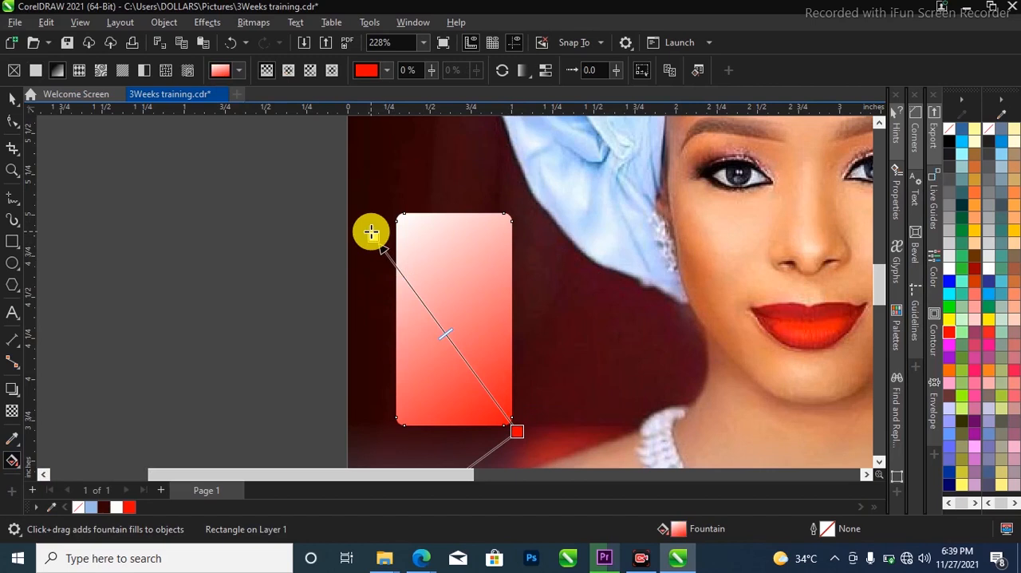
# Recolour the gradient's white end to dark maroon and place that end just outside the rectangle's upper-left corner
pyautogui.click(371, 233)
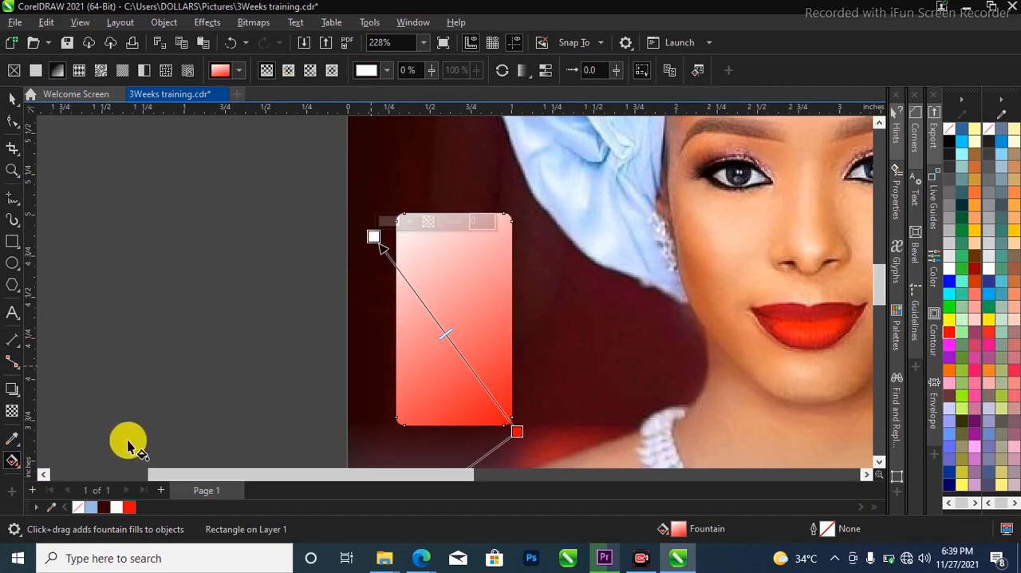
pyautogui.click(103, 504)
pyautogui.moveTo(372, 238); pyautogui.dragTo(353, 194)
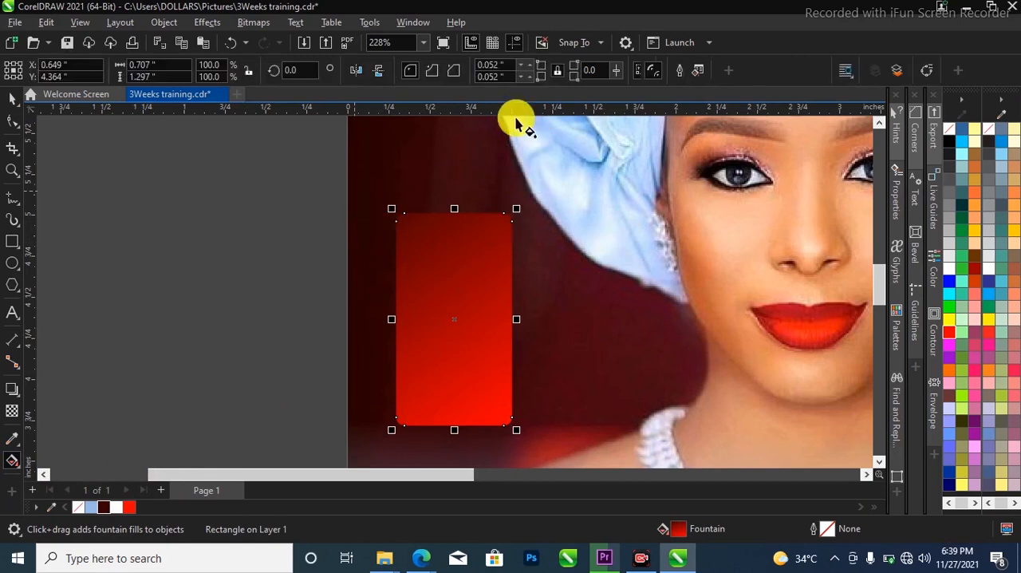
pyautogui.press('space')
pyautogui.moveTo(351, 191); pyautogui.dragTo(367, 203)
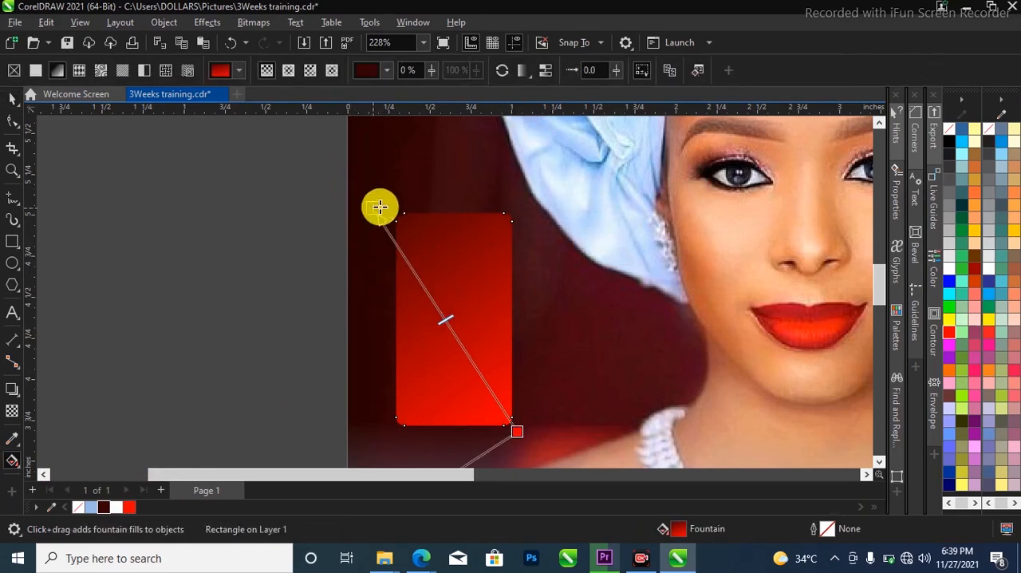
pyautogui.press('space')
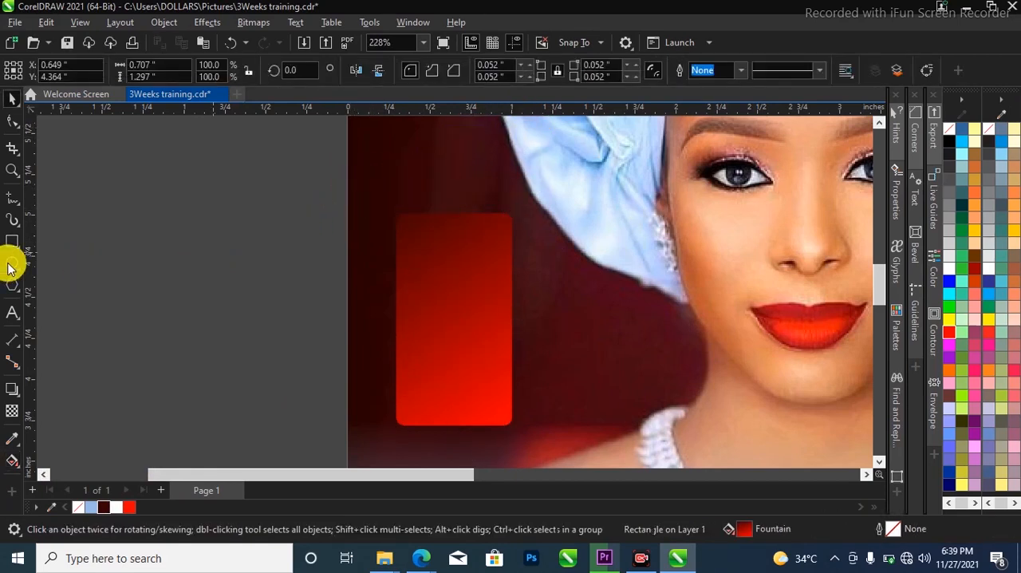
# Draw a circle about 0.146 inches in diameter near the top centre of the gradient rectangle
pyautogui.click(12, 262)
pyautogui.moveTo(438, 225); pyautogui.dragTo(458, 251)
pyautogui.scroll(2, 460, 230)
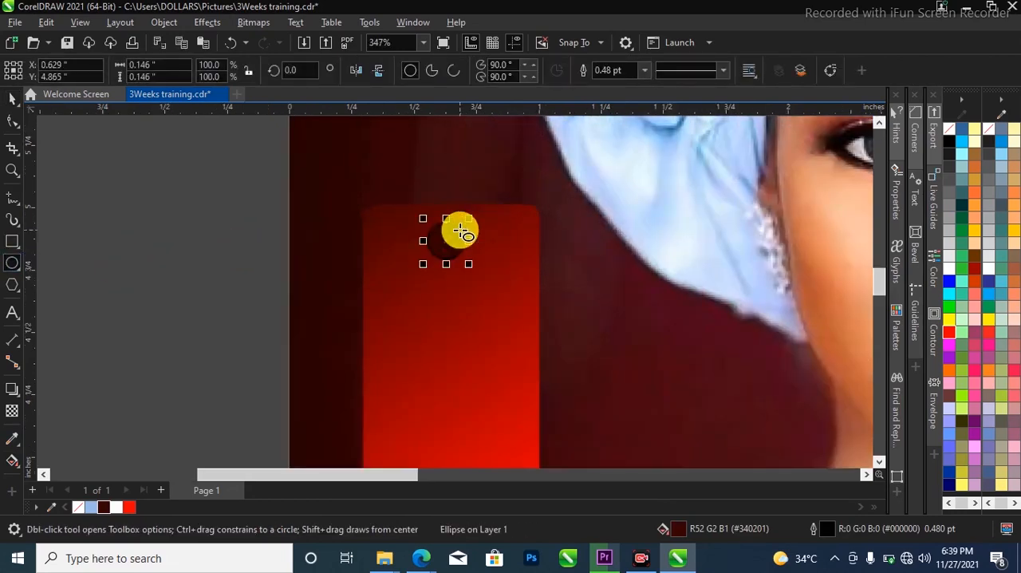
# Centre the dark circle horizontally on the red gradient rectangle
pyautogui.press('space')
pyautogui.scroll(-1, 429, 256)
pyautogui.scroll(2, 448, 240)
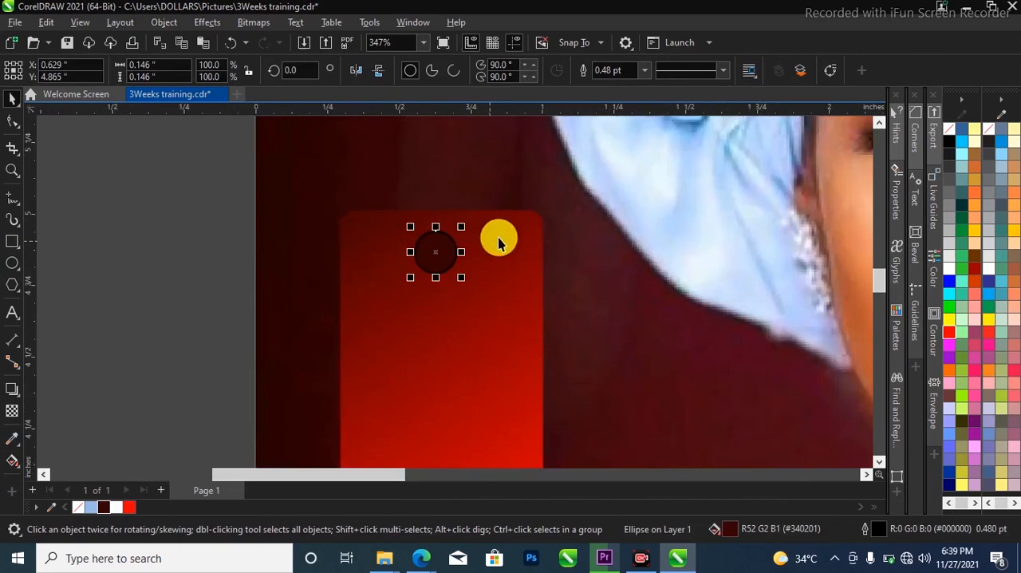
pyautogui.scroll(-3, 482, 247)
pyautogui.scroll(2, 471, 311)
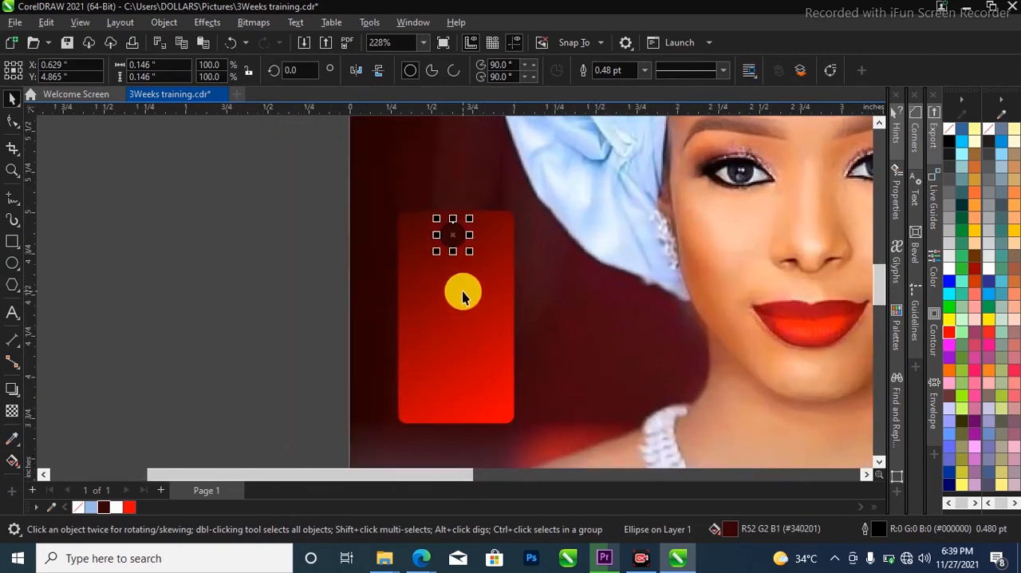
pyautogui.scroll(2, 452, 249)
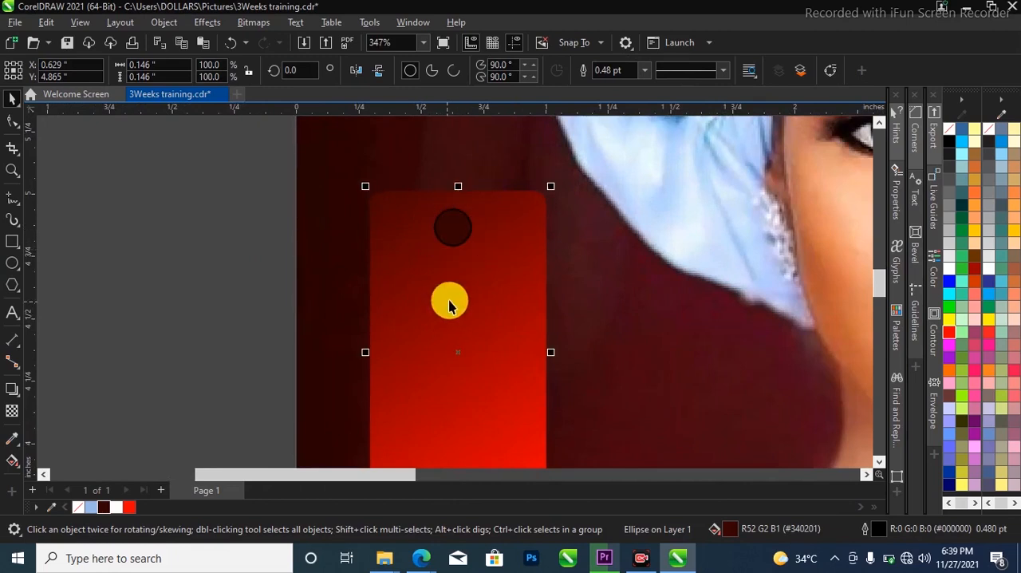
pyautogui.keyDown('shift'); pyautogui.click(471, 271); pyautogui.keyUp('shift')
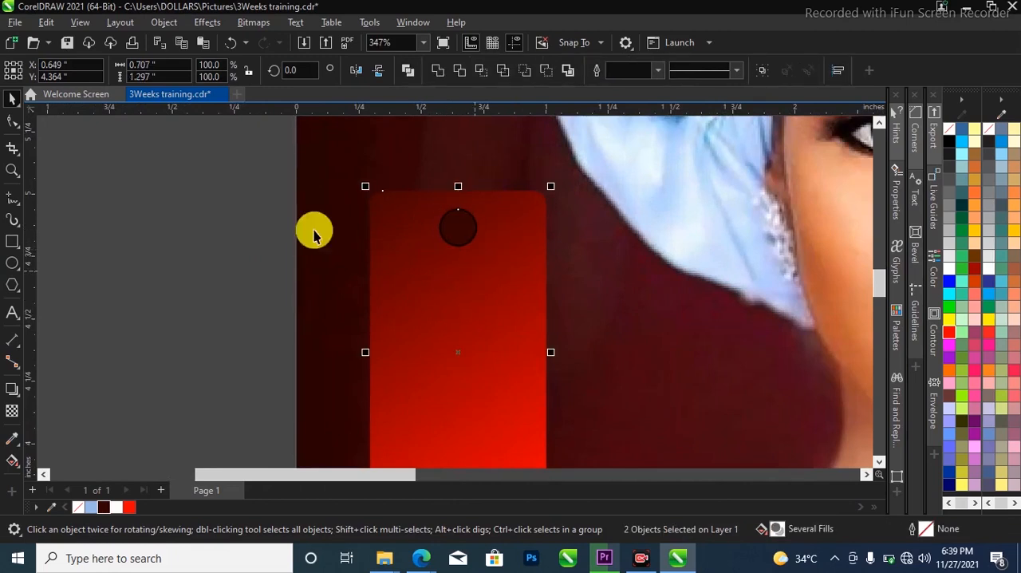
pyautogui.click(215, 224)
# Trim the circle's shape out of the gradient rectangle to make a tag hole, and delete the leftover circle
pyautogui.click(466, 234)
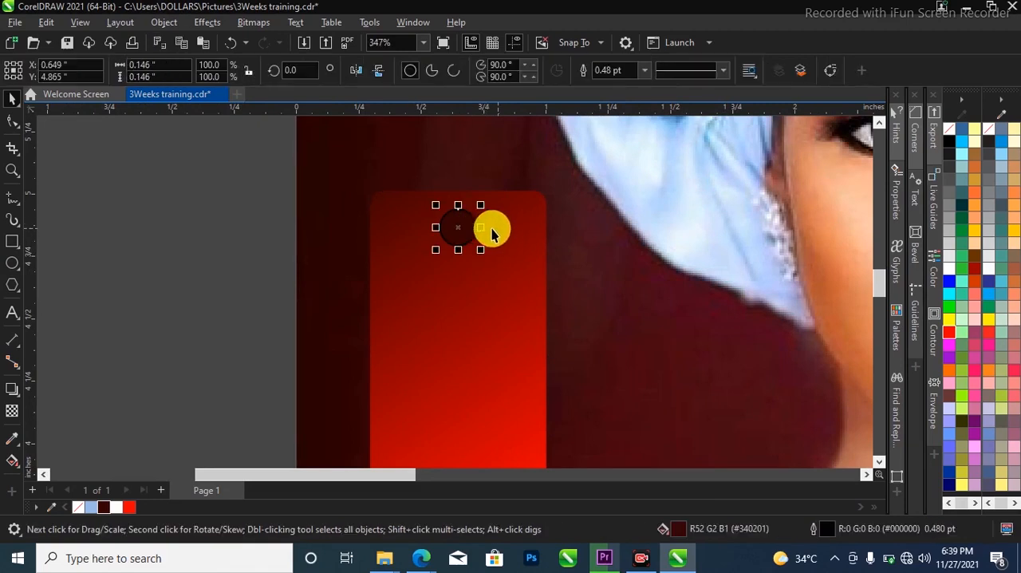
pyautogui.scroll(1, 471, 231)
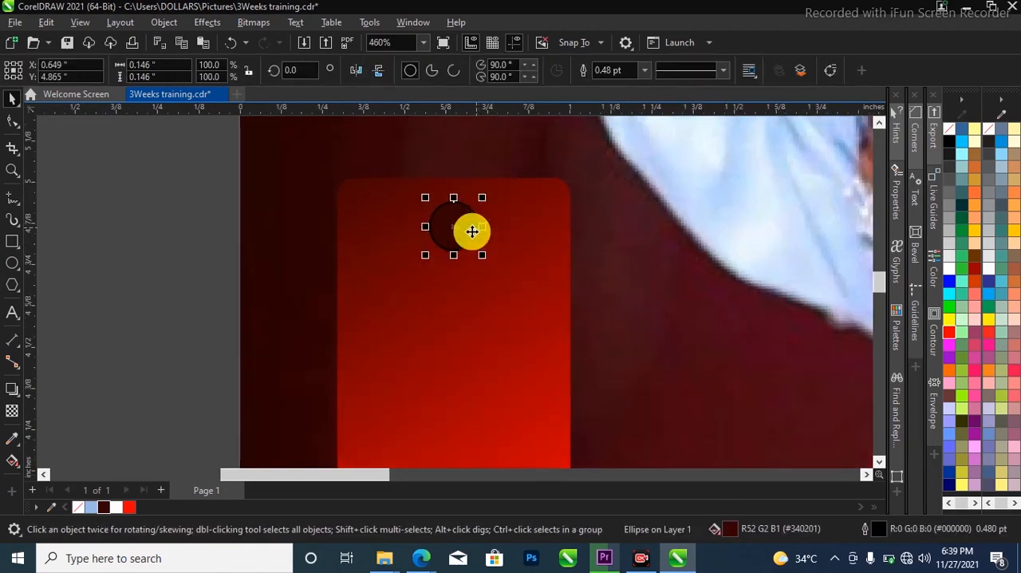
pyautogui.keyDown('shift'); pyautogui.click(516, 229); pyautogui.keyUp('shift')
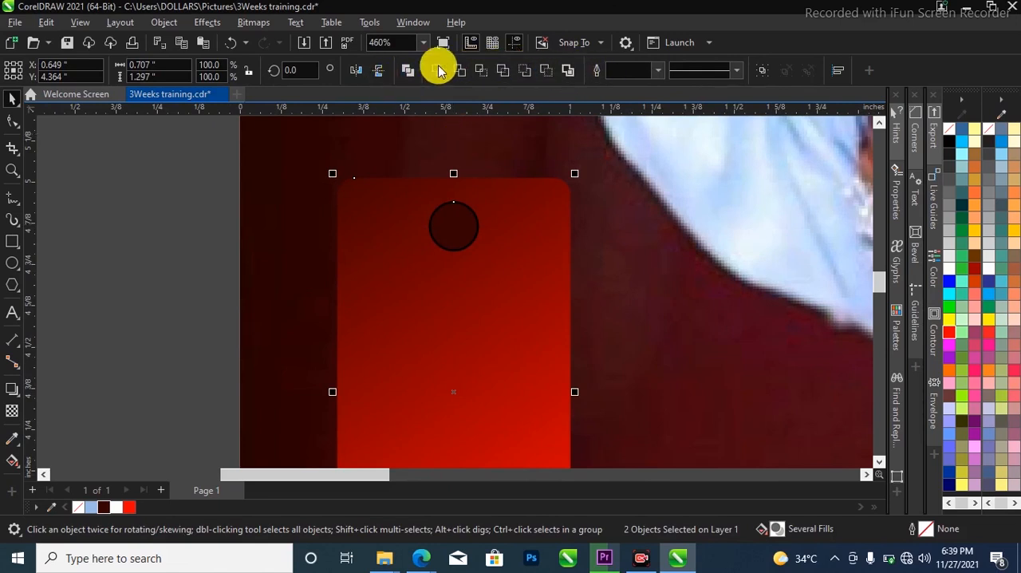
pyautogui.click(136, 180)
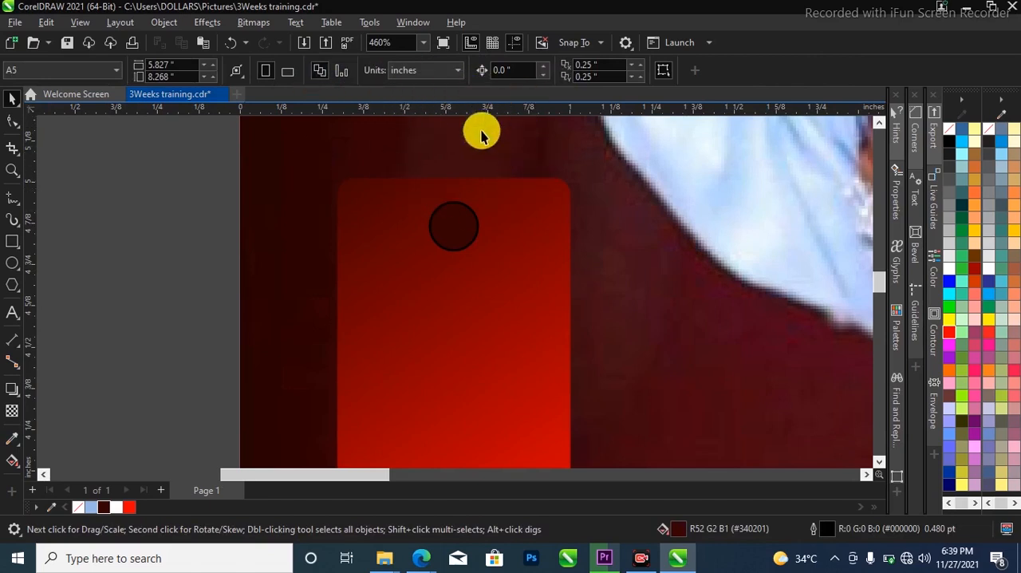
pyautogui.click(467, 222)
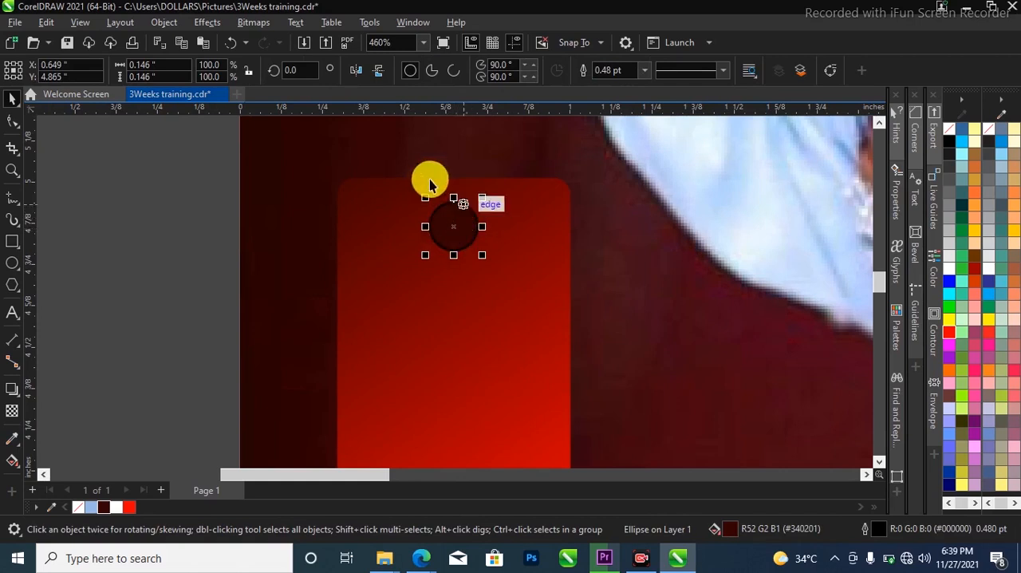
pyautogui.keyDown('shift'); pyautogui.click(507, 232); pyautogui.keyUp('shift')
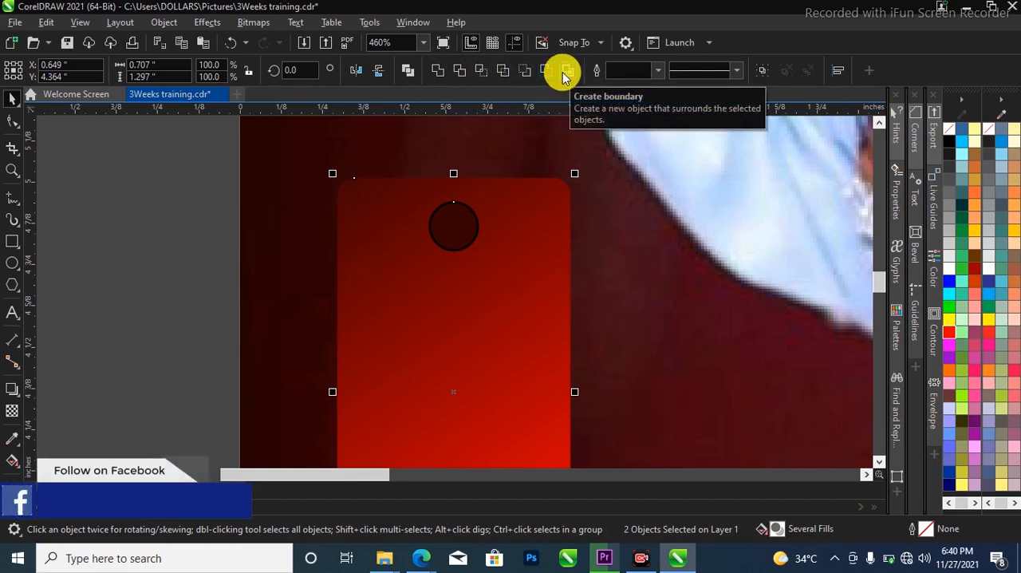
pyautogui.click(437, 233)
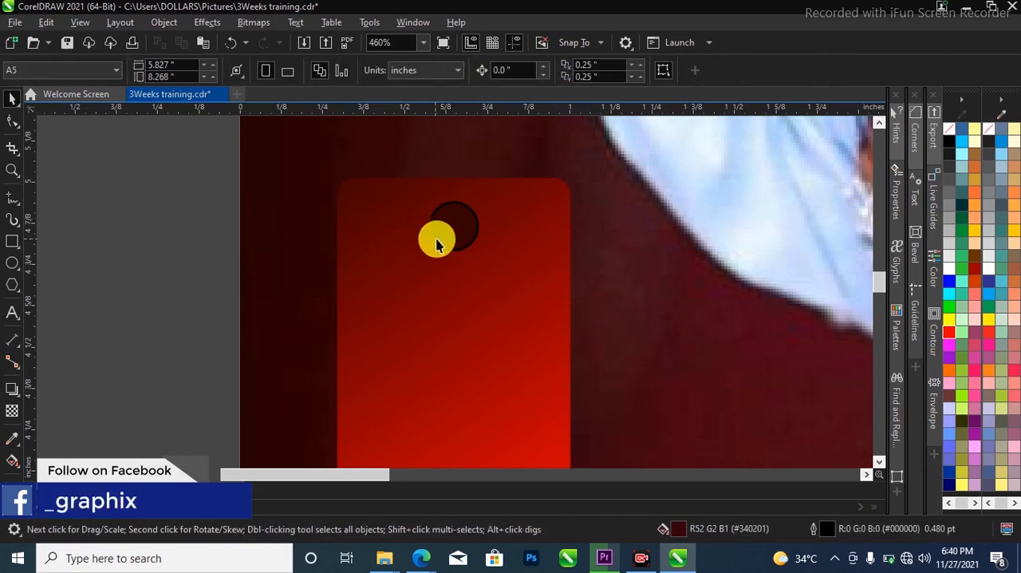
pyautogui.keyDown('shift'); pyautogui.click(387, 240); pyautogui.keyUp('shift')
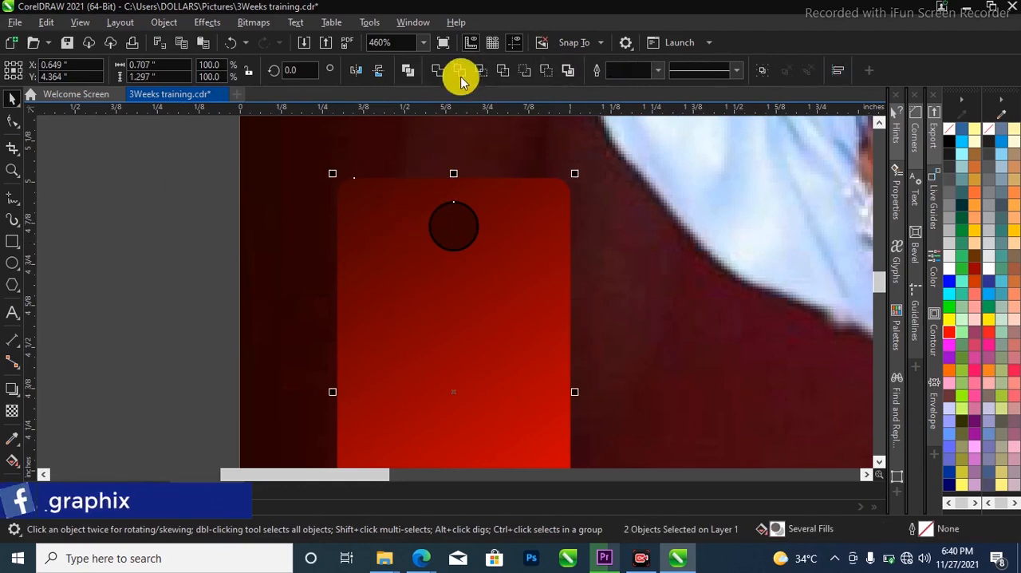
pyautogui.click(461, 76)
pyautogui.click(460, 231)
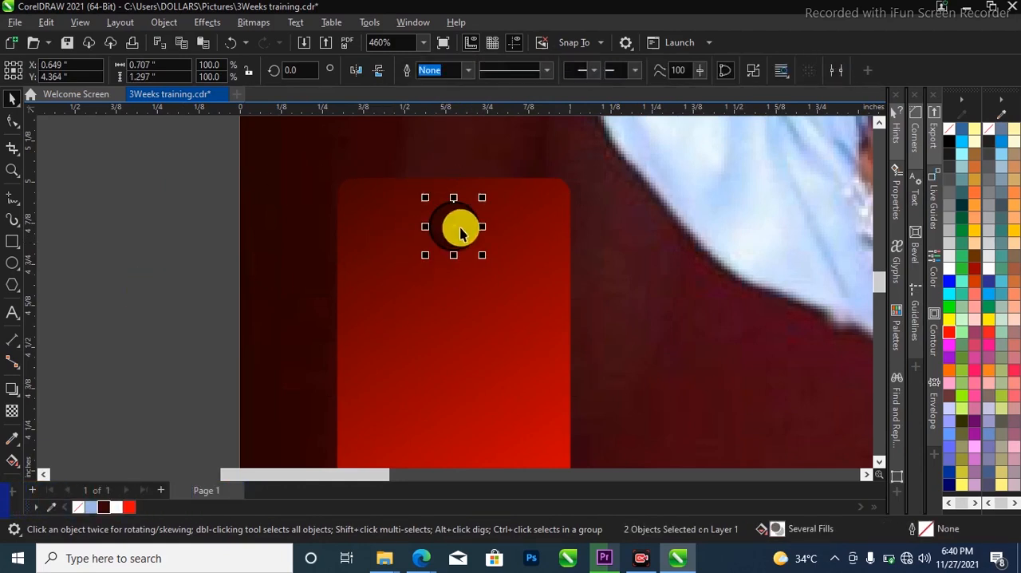
pyautogui.press('Delete')
# Examine the punched hole up close and how the red tag sits on the flyer as a whole
pyautogui.scroll(-2, 460, 232)
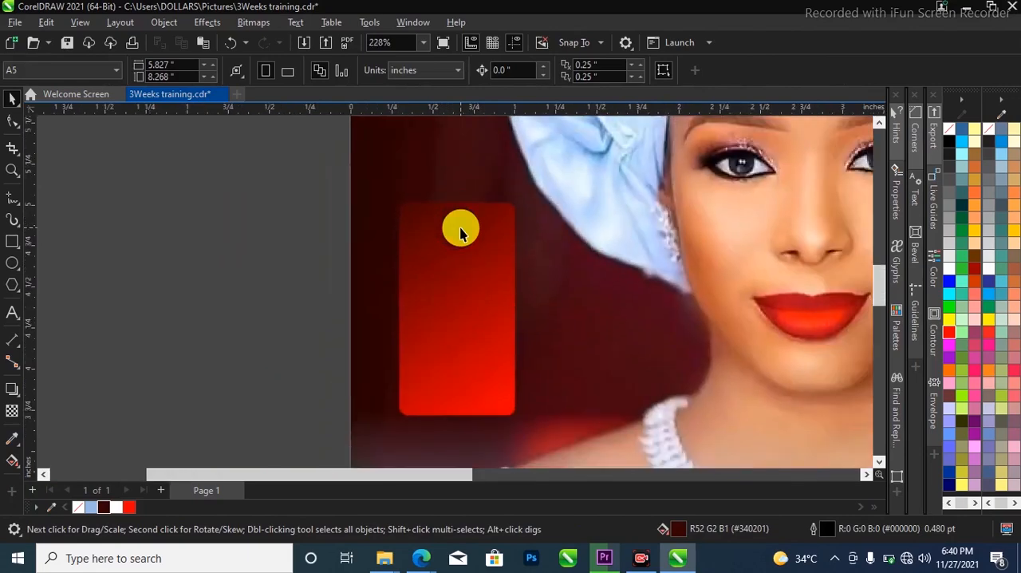
pyautogui.press('z')
pyautogui.moveTo(422, 210); pyautogui.dragTo(488, 243)
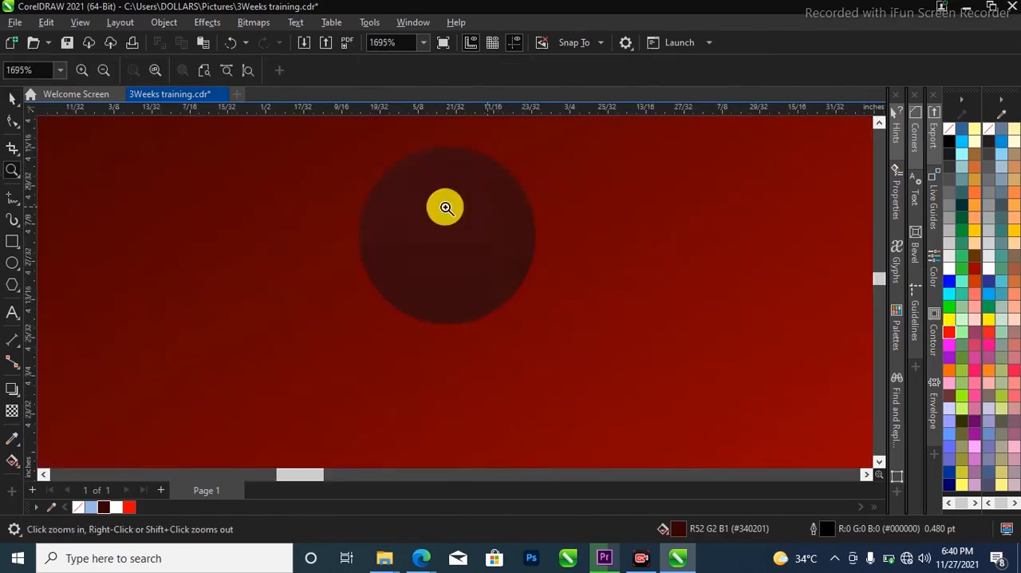
pyautogui.scroll(-2, 426, 251)
pyautogui.moveTo(375, 192); pyautogui.dragTo(511, 320)
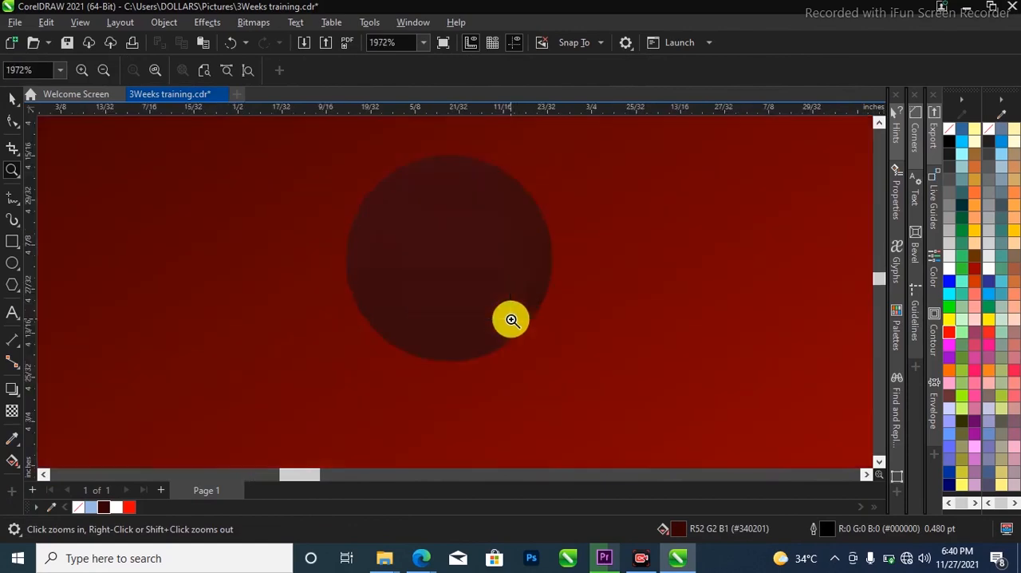
pyautogui.press('space')
pyautogui.scroll(-6, 510, 321)
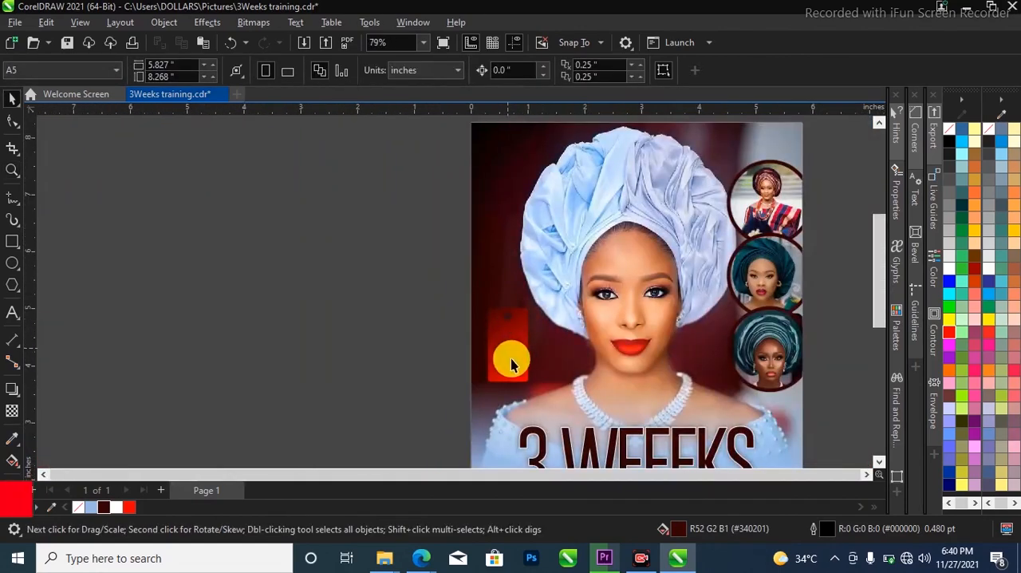
pyautogui.click(517, 370)
pyautogui.scroll(1, 520, 374)
pyautogui.click(520, 369)
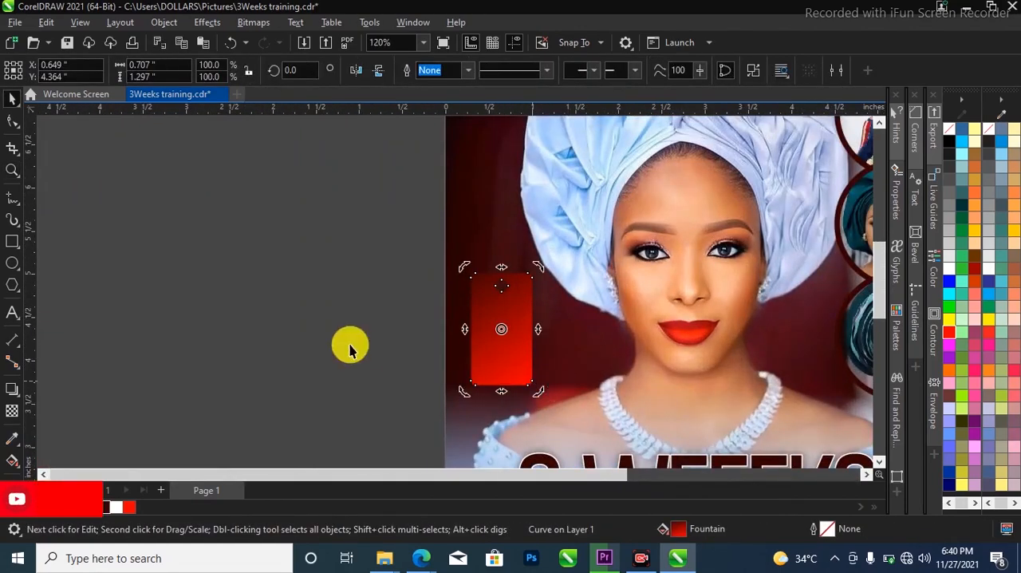
# Add the two-line text "8:00 PM" beside the page in bold 24 pt Montserrat and tighten its line spacing
pyautogui.click(5, 313)
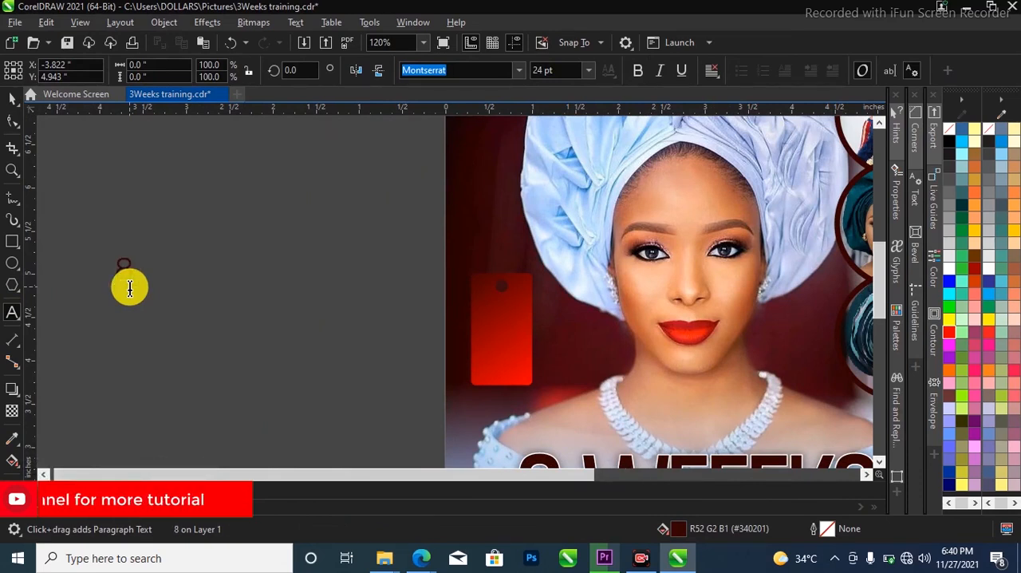
pyautogui.write(':00')
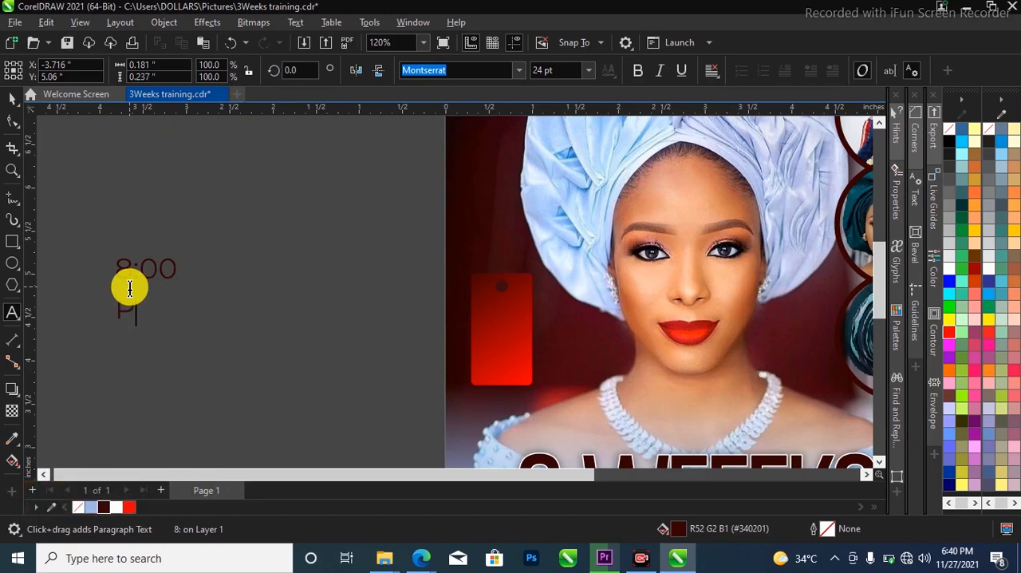
pyautogui.hotkey('ctrl', 'space')
pyautogui.click(638, 69)
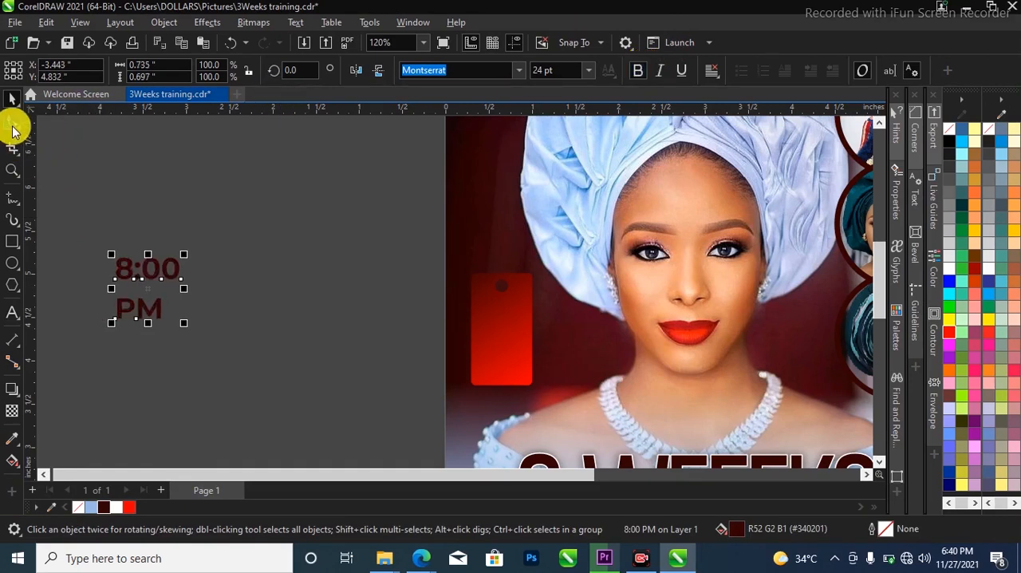
pyautogui.click(12, 121)
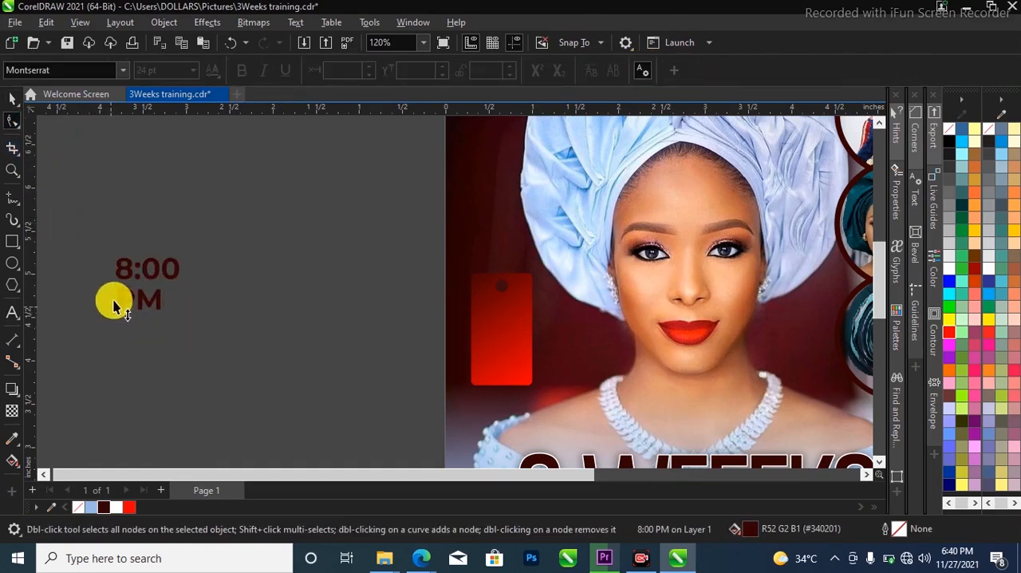
pyautogui.click(152, 313)
# Break the 8:00 PM text into separate lines and enlarge PM to about 34.3 pt to match the width of 8:00
pyautogui.press('space')
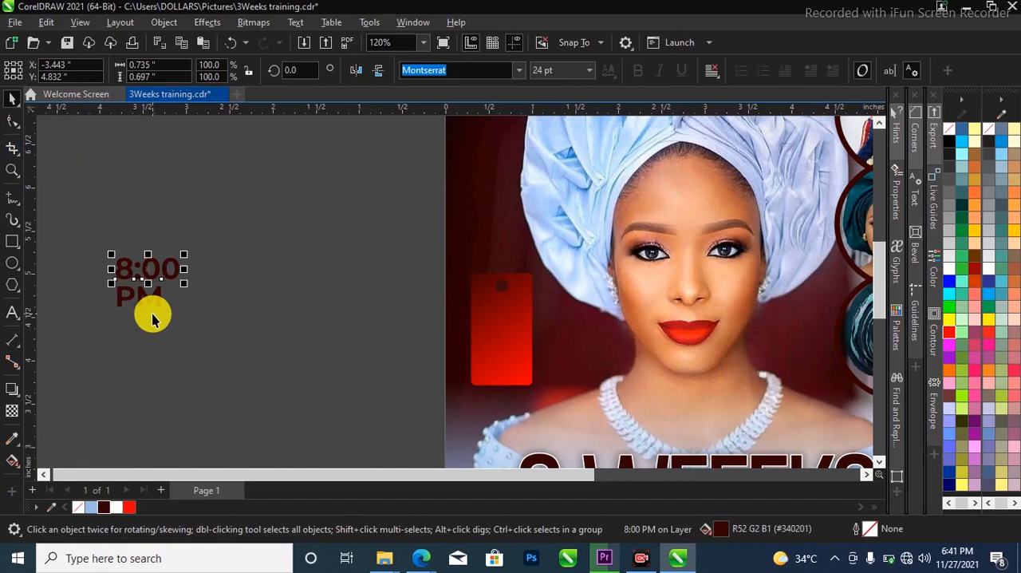
pyautogui.click(164, 315)
pyautogui.moveTo(168, 318); pyautogui.dragTo(179, 331)
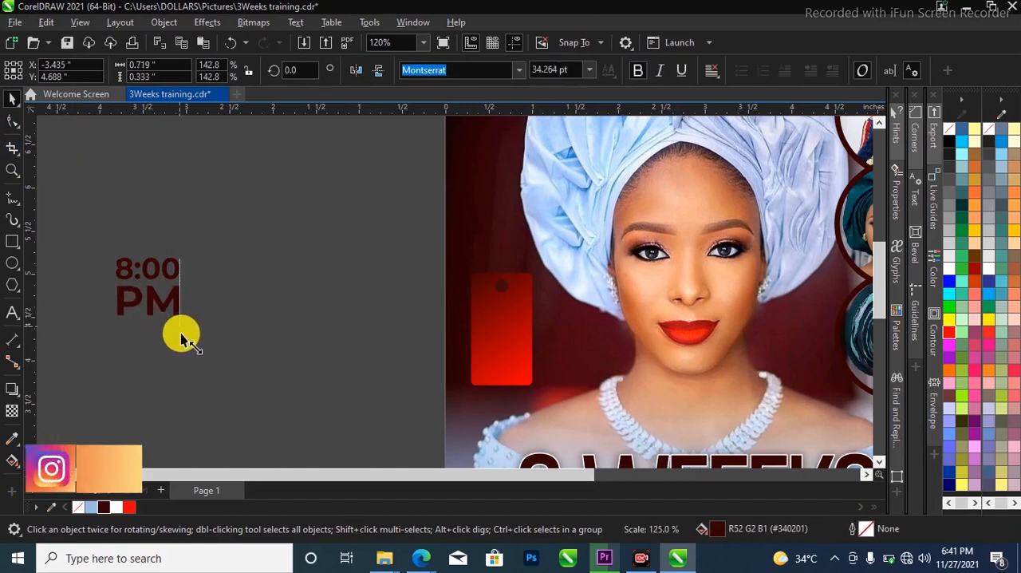
# Change the font of both the 8:00 and PM text objects to Gobold Thin Light
pyautogui.keyDown('shift'); pyautogui.click(176, 278); pyautogui.keyUp('shift')
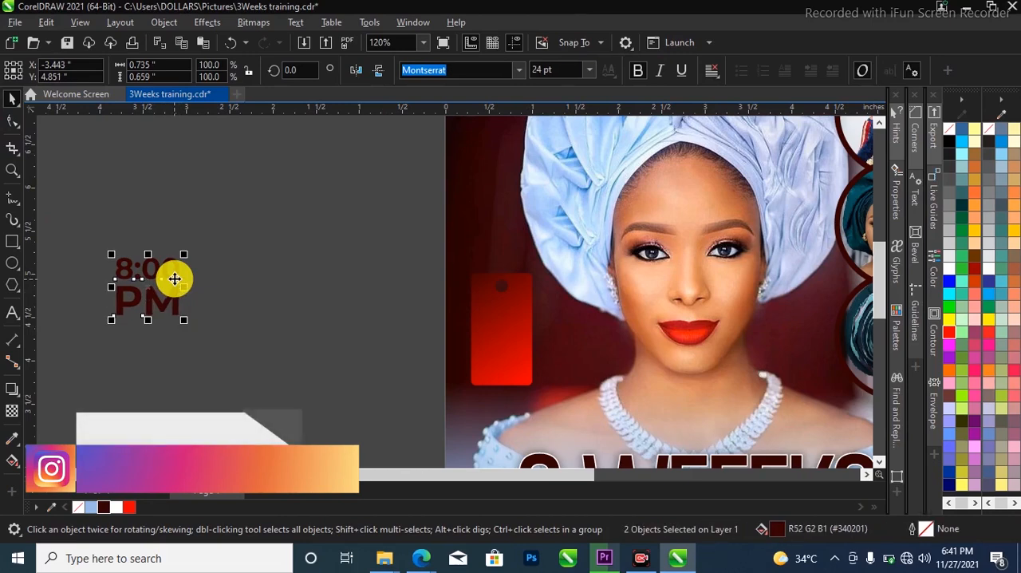
pyautogui.click(519, 71)
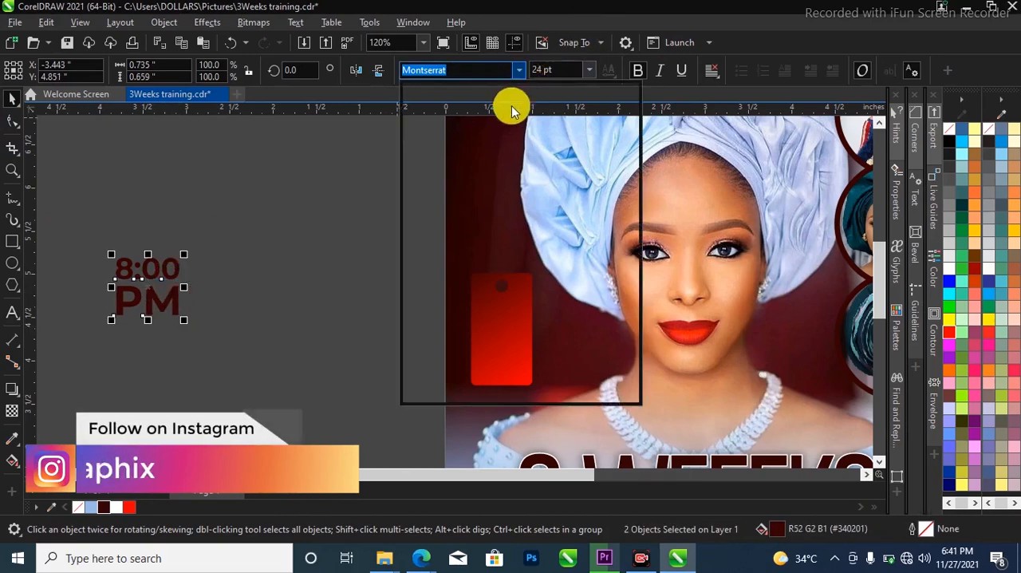
pyautogui.click(502, 155)
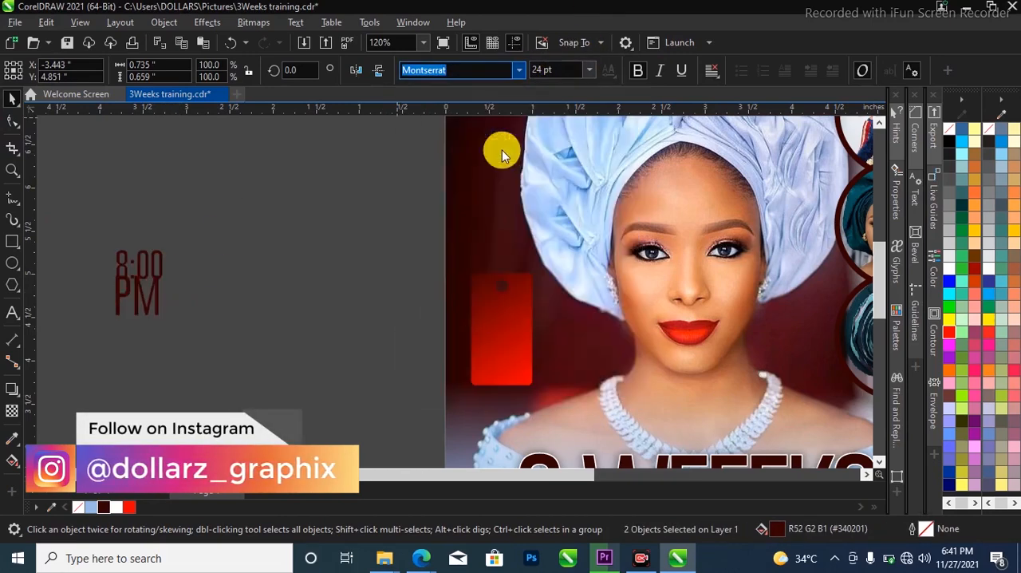
# Move PM down so it clears the 8:00 line above it
pyautogui.scroll(3, 136, 294)
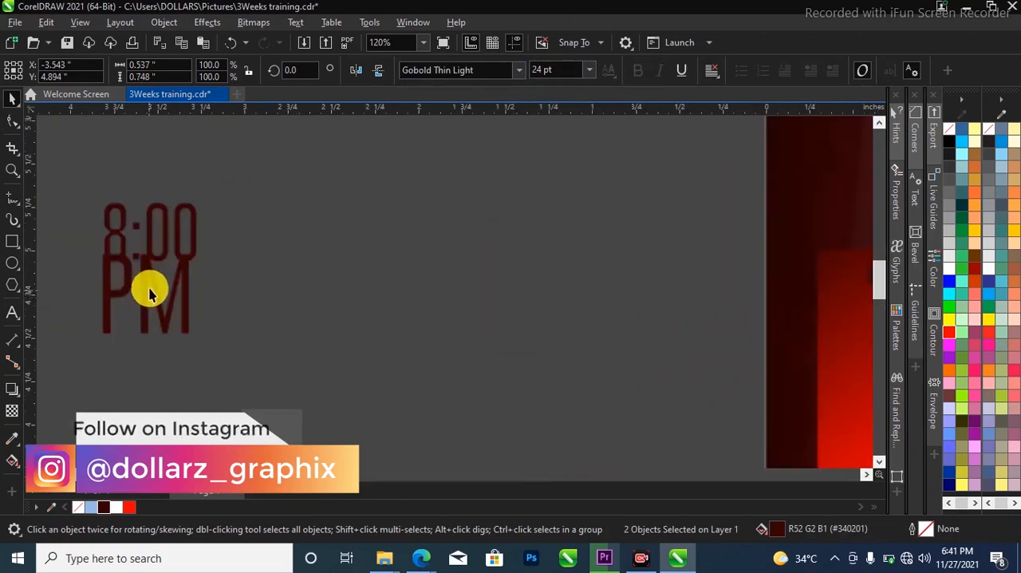
pyautogui.click(147, 309)
pyautogui.click(148, 307)
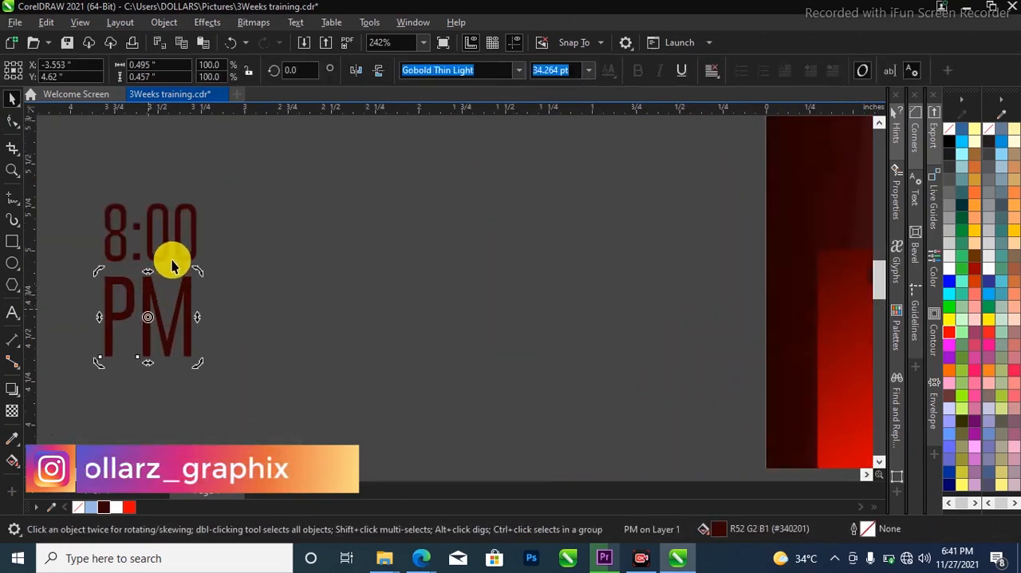
pyautogui.click(186, 267)
pyautogui.moveTo(260, 173); pyautogui.dragTo(80, 386)
pyautogui.scroll(-1, 148, 284)
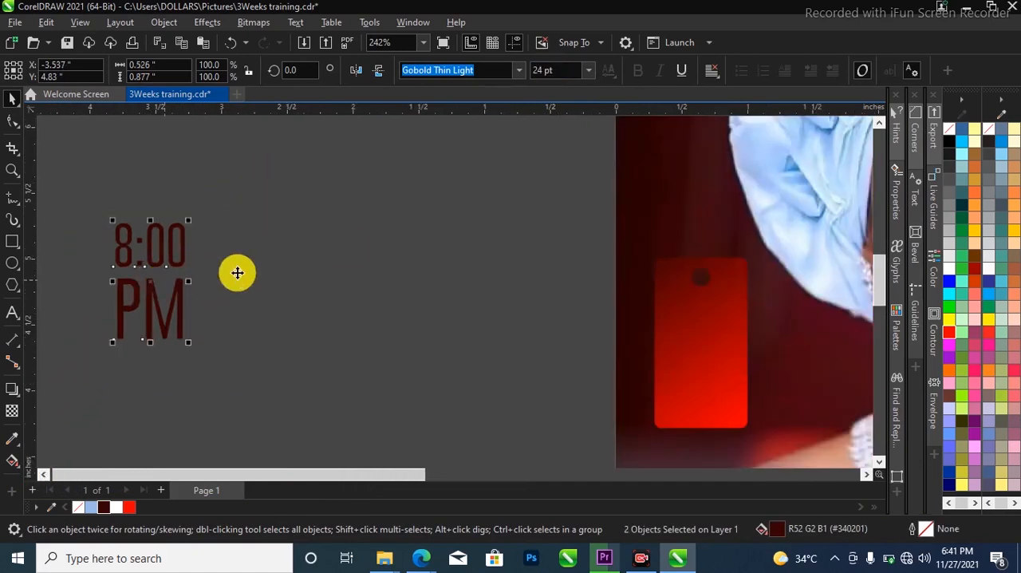
# Reduce PM to about 31.8 pt and move it up closer beneath 8:00
pyautogui.scroll(2, 124, 234)
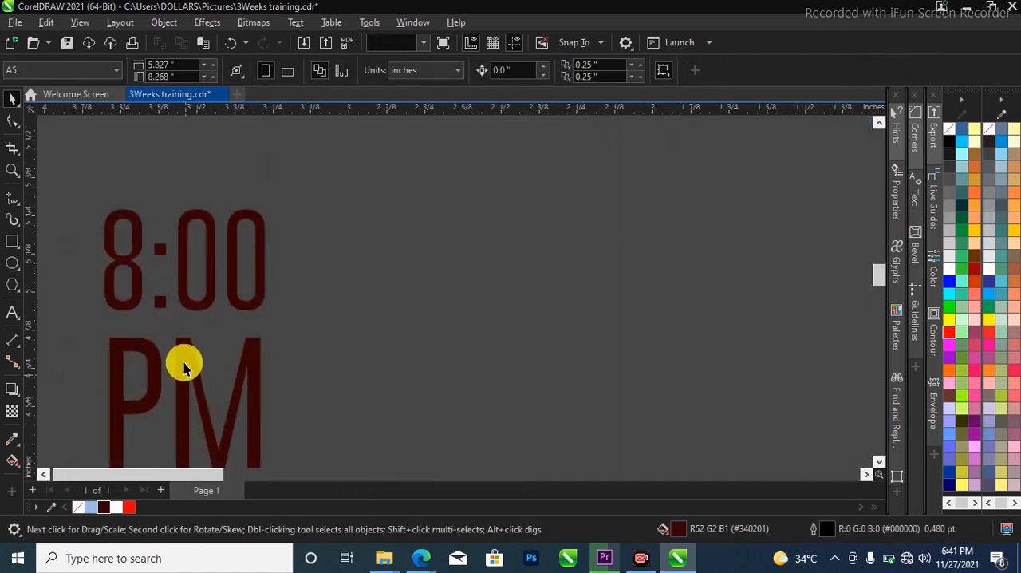
pyautogui.click(186, 363)
pyautogui.moveTo(264, 321); pyautogui.dragTo(252, 324)
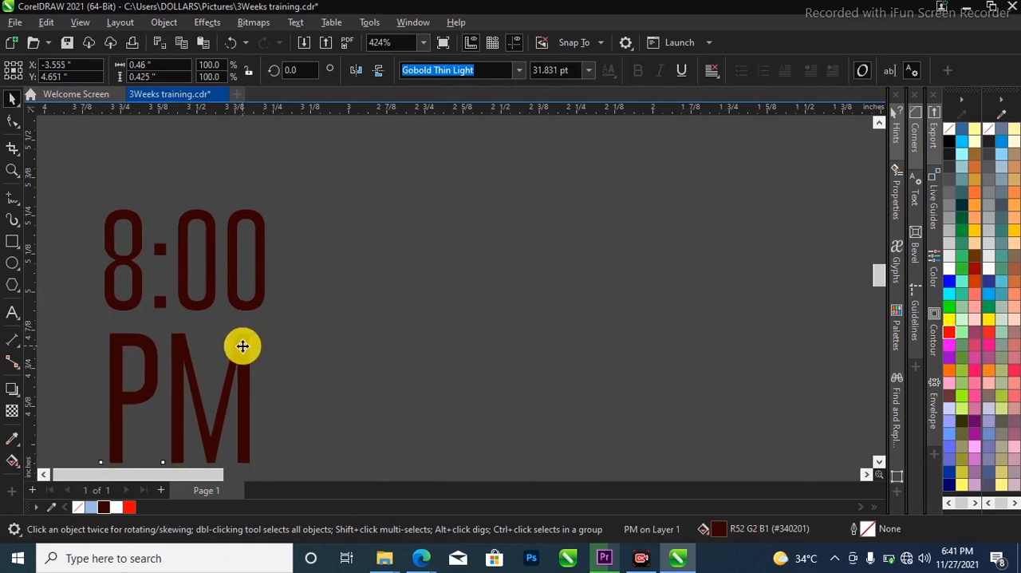
pyautogui.keyDown('shift'); pyautogui.click(251, 310); pyautogui.keyUp('shift')
pyautogui.scroll(-1, 228, 287)
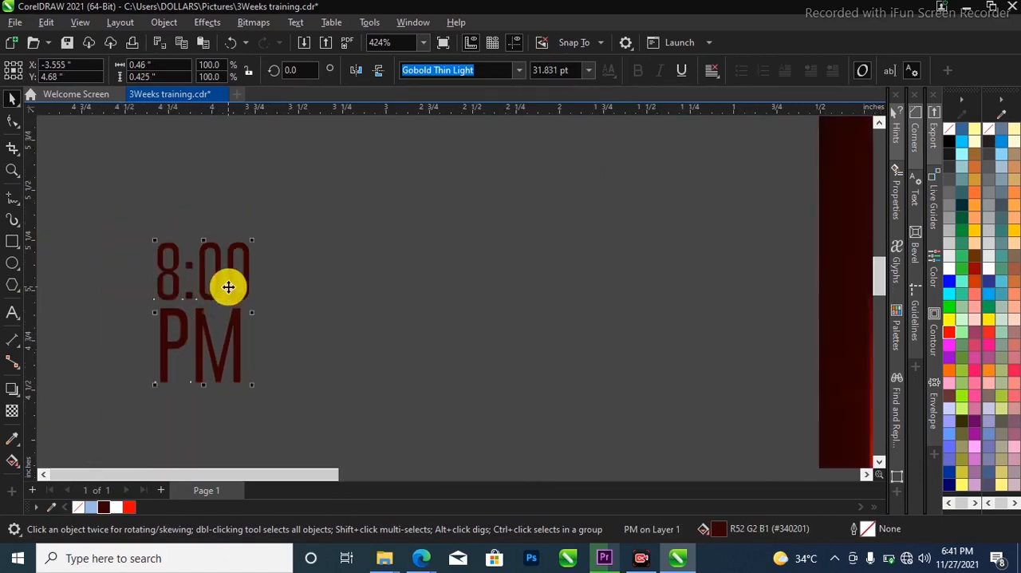
# Colour the 8:00 and PM text white and place it on the red gradient tag below the hole
pyautogui.scroll(-1, 228, 287)
pyautogui.click(115, 506)
pyautogui.scroll(-1, 176, 339)
pyautogui.moveTo(191, 337); pyautogui.dragTo(465, 374)
pyautogui.scroll(2, 458, 358)
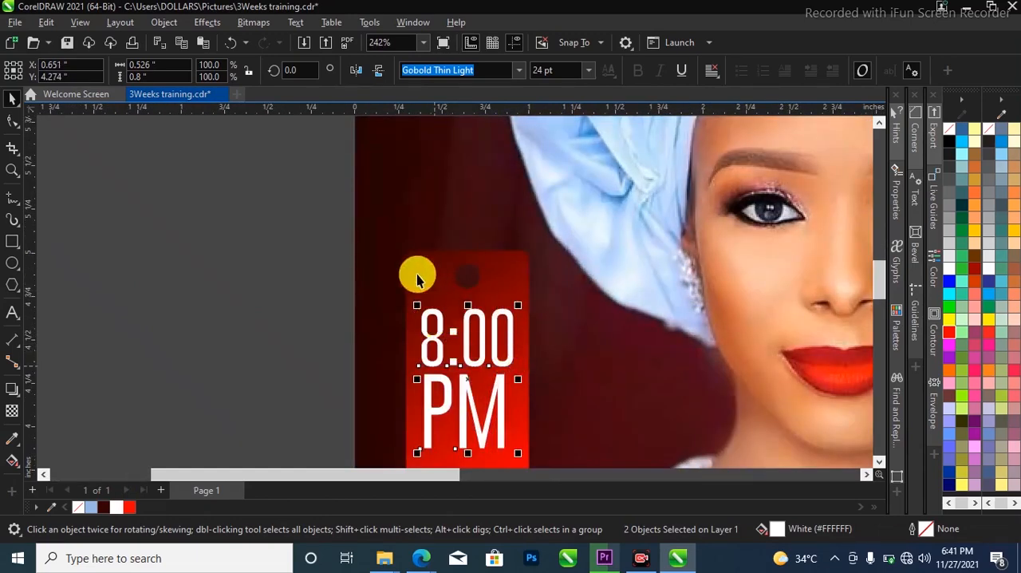
pyautogui.scroll(-2, 423, 273)
pyautogui.scroll(-2, 468, 360)
pyautogui.scroll(1, 423, 319)
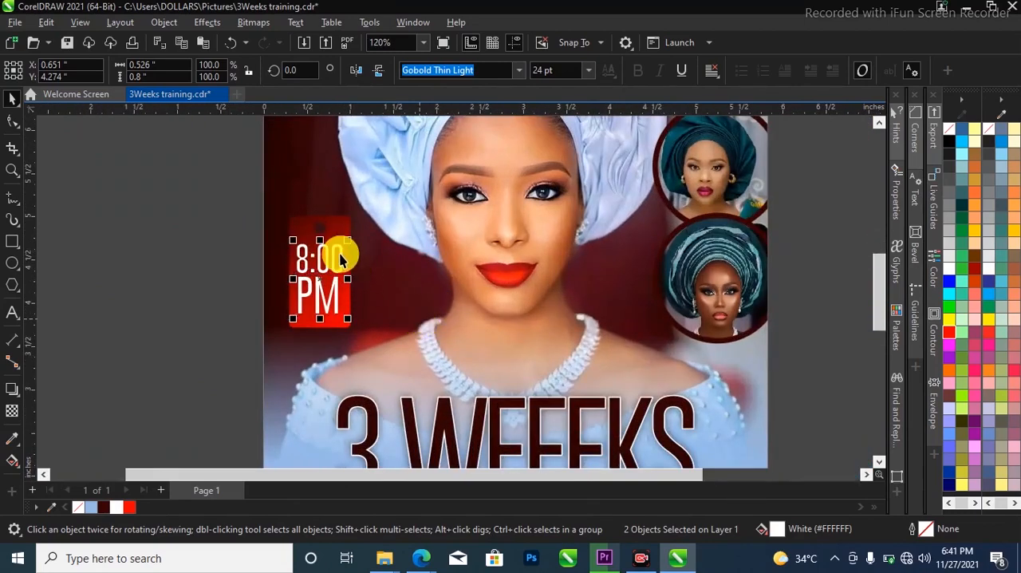
# Group the 8:00 and PM text, and group that text with the red tag behind it
pyautogui.hotkey('ctrl', 'g')
pyautogui.scroll(1, 332, 235)
pyautogui.moveTo(317, 263); pyautogui.dragTo(169, 241)
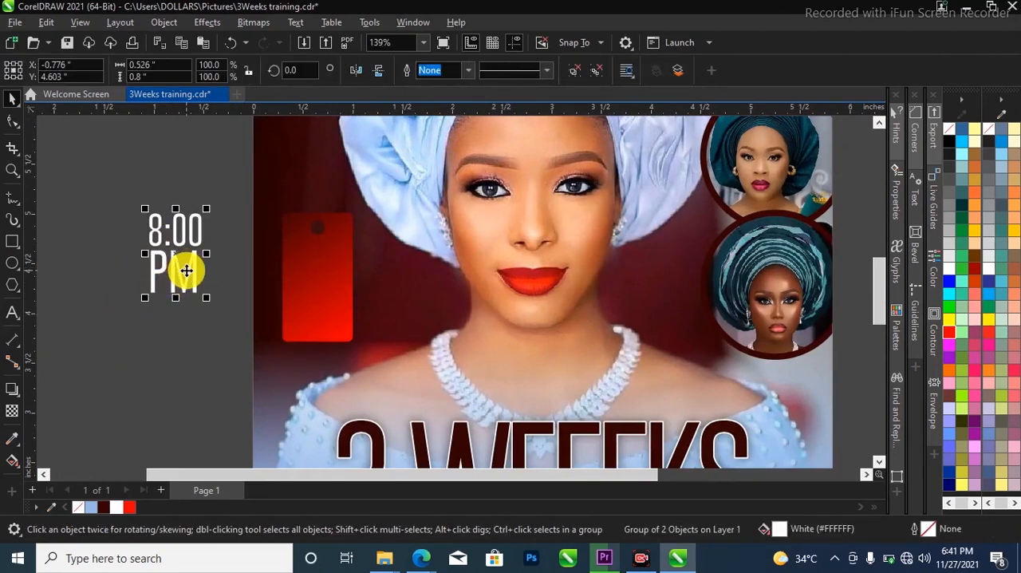
pyautogui.moveTo(195, 272); pyautogui.dragTo(329, 239)
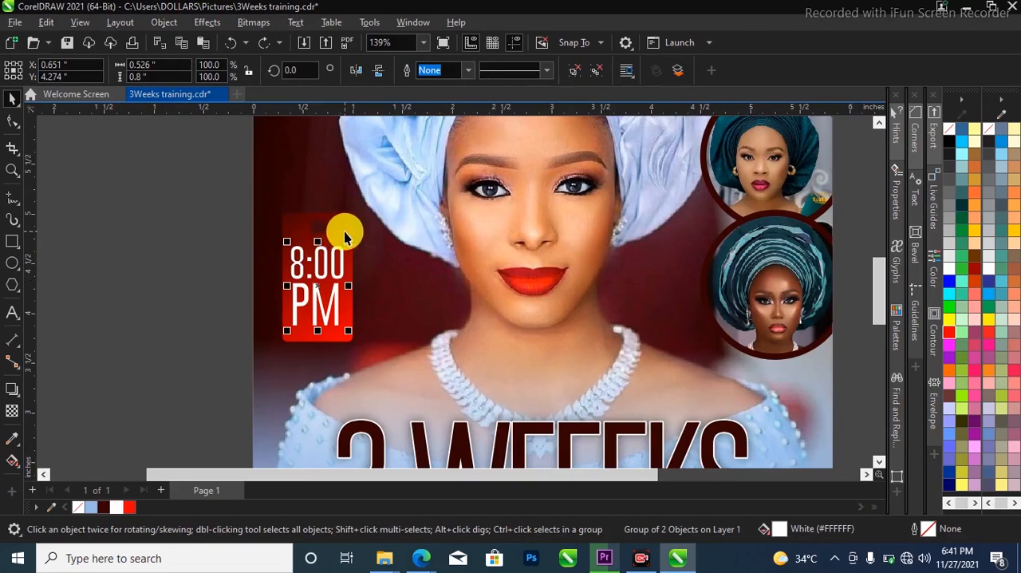
pyautogui.keyDown('shift'); pyautogui.click(345, 233); pyautogui.keyUp('shift')
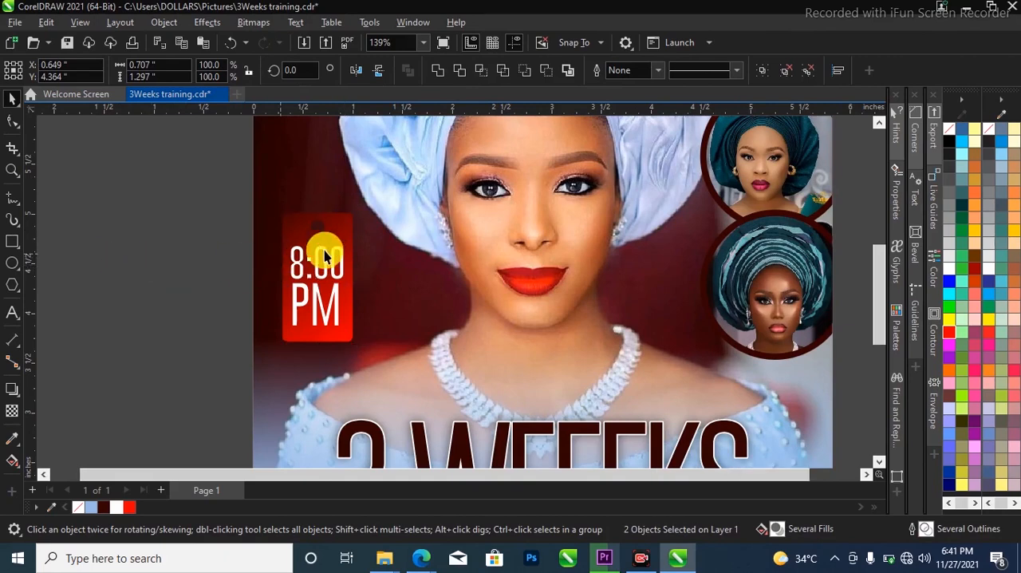
pyautogui.scroll(-2, 326, 252)
pyautogui.hotkey('ctrl', 'g')
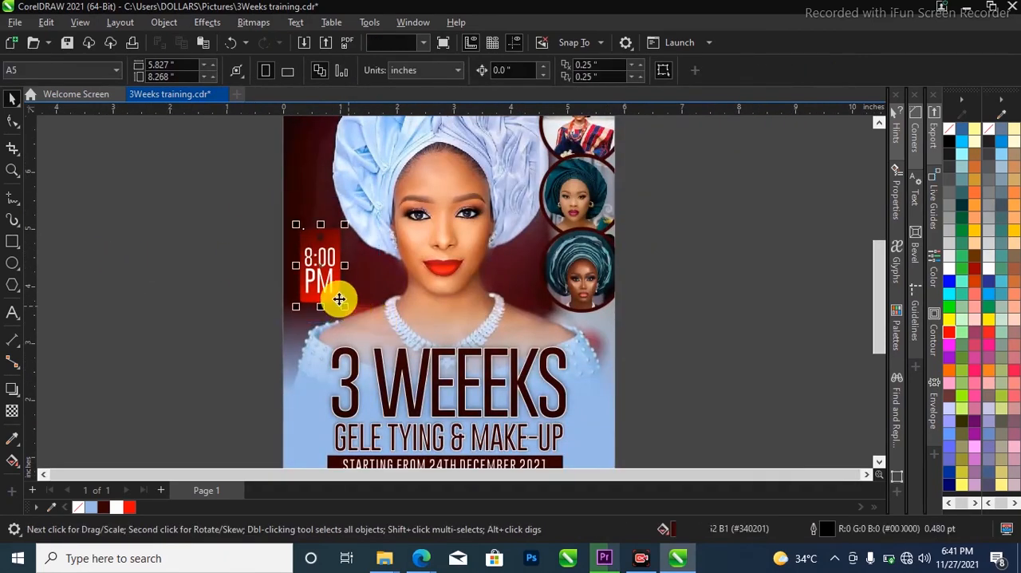
# Rotate the grouped 8:00 PM tag slightly clockwise and save the flyer
pyautogui.click(339, 298)
pyautogui.moveTo(347, 222); pyautogui.dragTo(360, 227)
pyautogui.scroll(-2, 413, 295)
pyautogui.press('Escape')
pyautogui.hotkey('ctrl', 's')
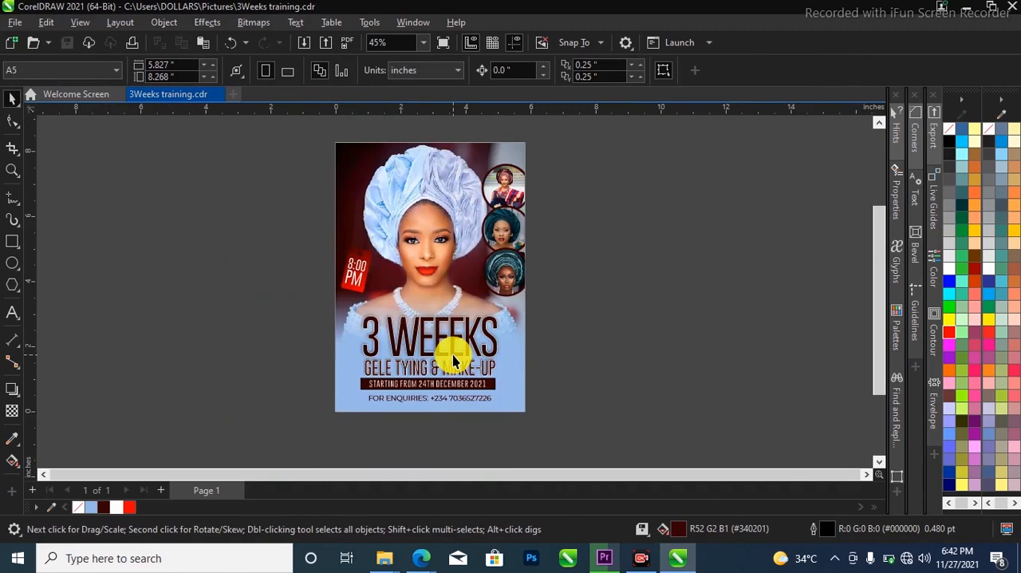
pyautogui.scroll(1, 455, 353)
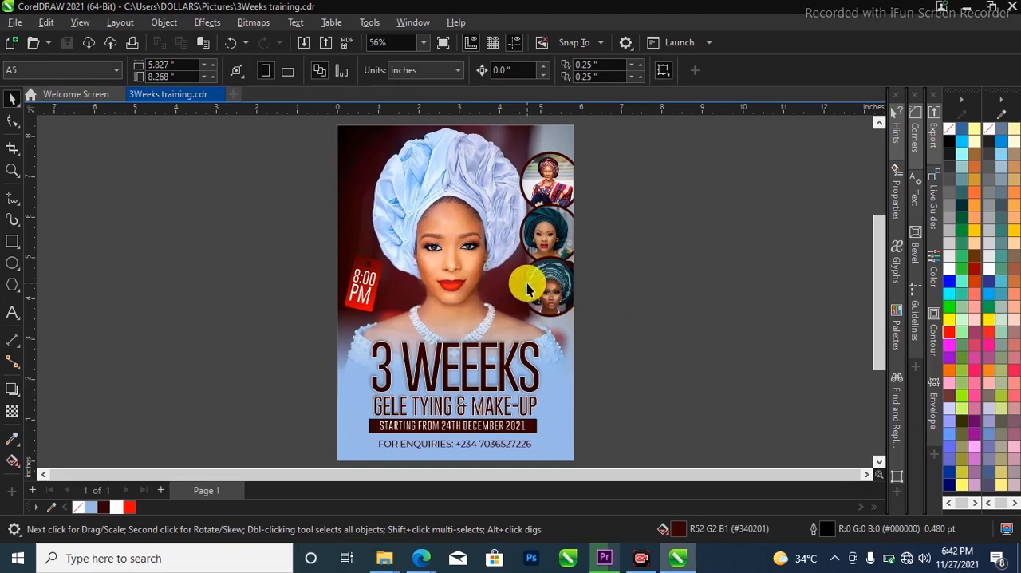
pyautogui.scroll(1, 526, 289)
pyautogui.scroll(-3, 501, 249)
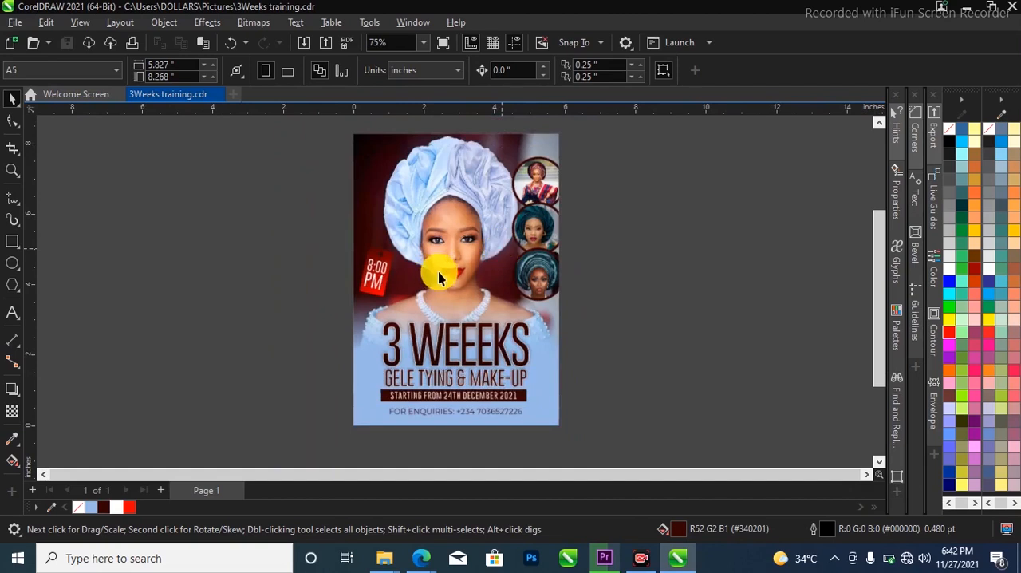
pyautogui.scroll(1, 506, 221)
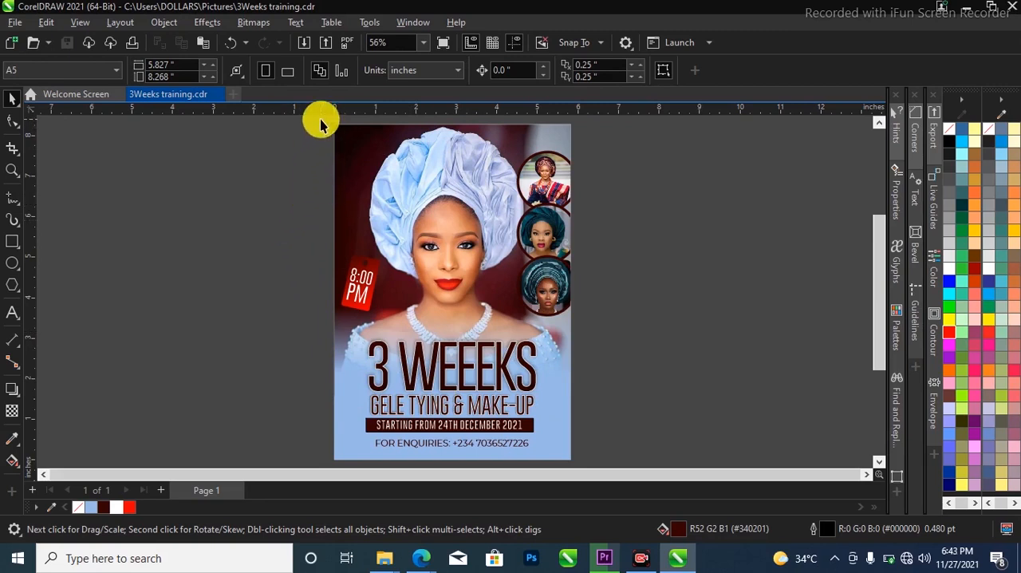
pyautogui.scroll(1, 343, 139)
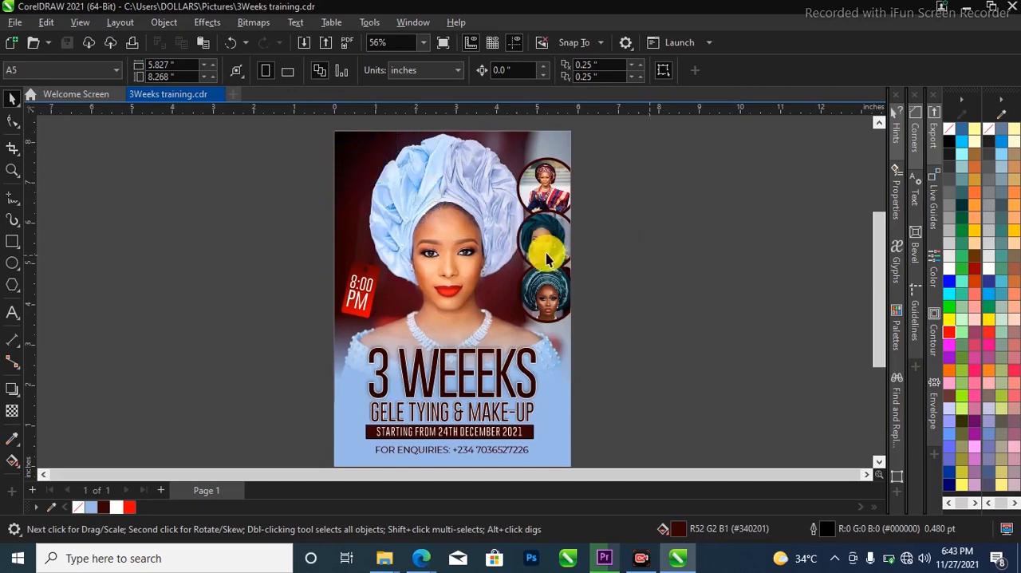
pyautogui.scroll(-3, 534, 255)
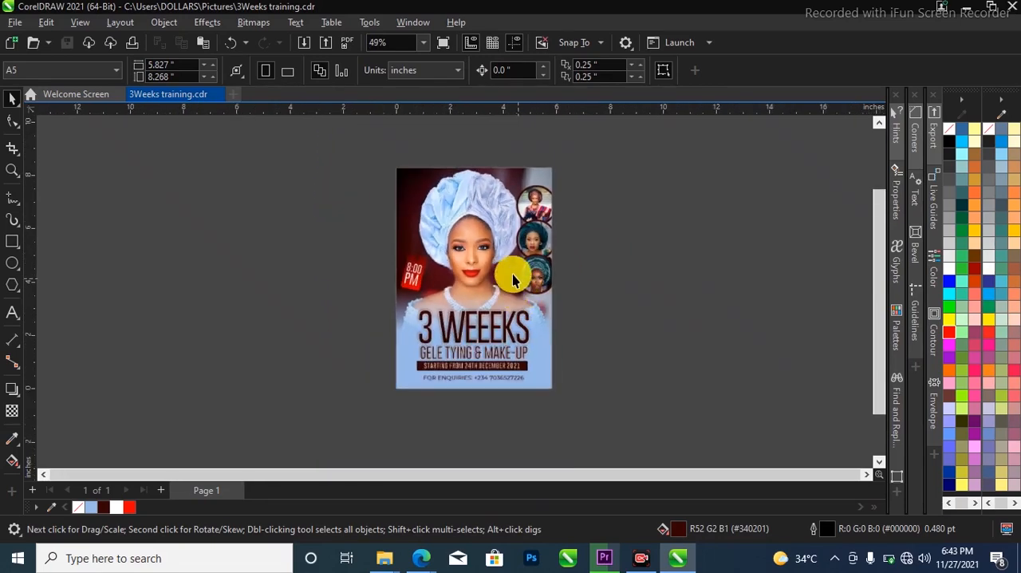
pyautogui.scroll(1, 511, 268)
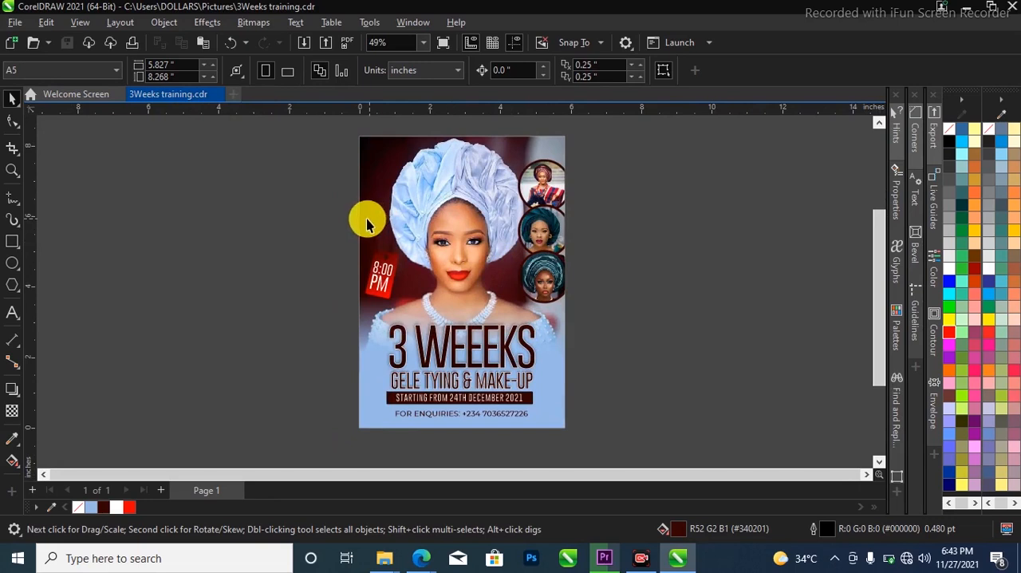